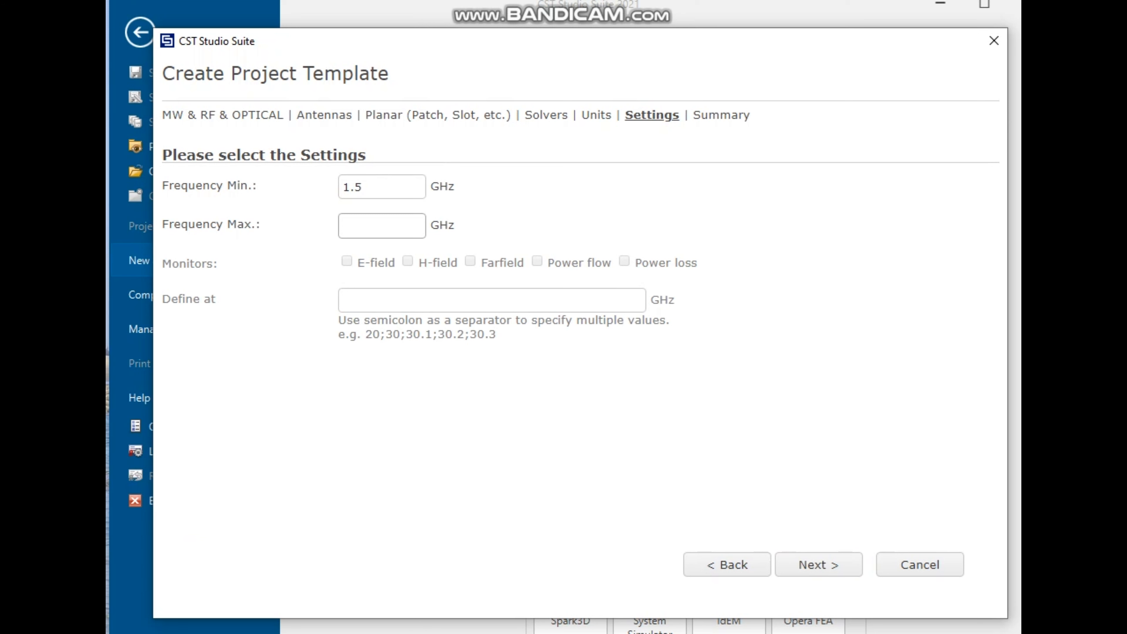
Step: Set the maximum frequency to 4.5 GHz, enable E-field and H-field monitors, and finish the project template
{"action": "type", "text": "4.5"}
{"action": "left_click", "coordinate": [347, 262]}
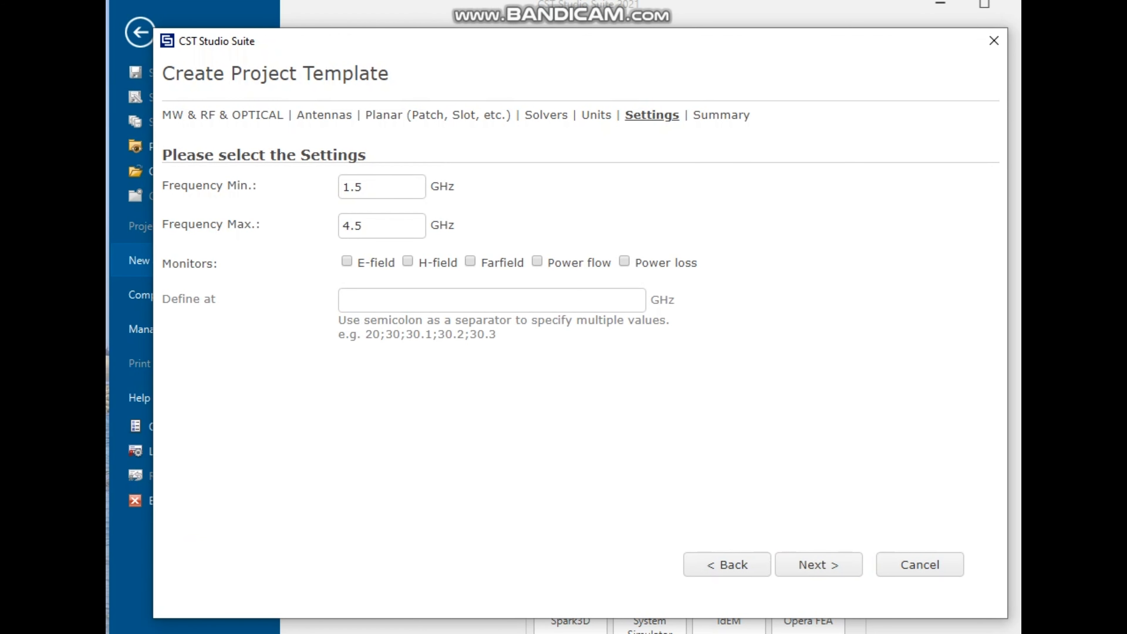
{"action": "left_click", "coordinate": [408, 261]}
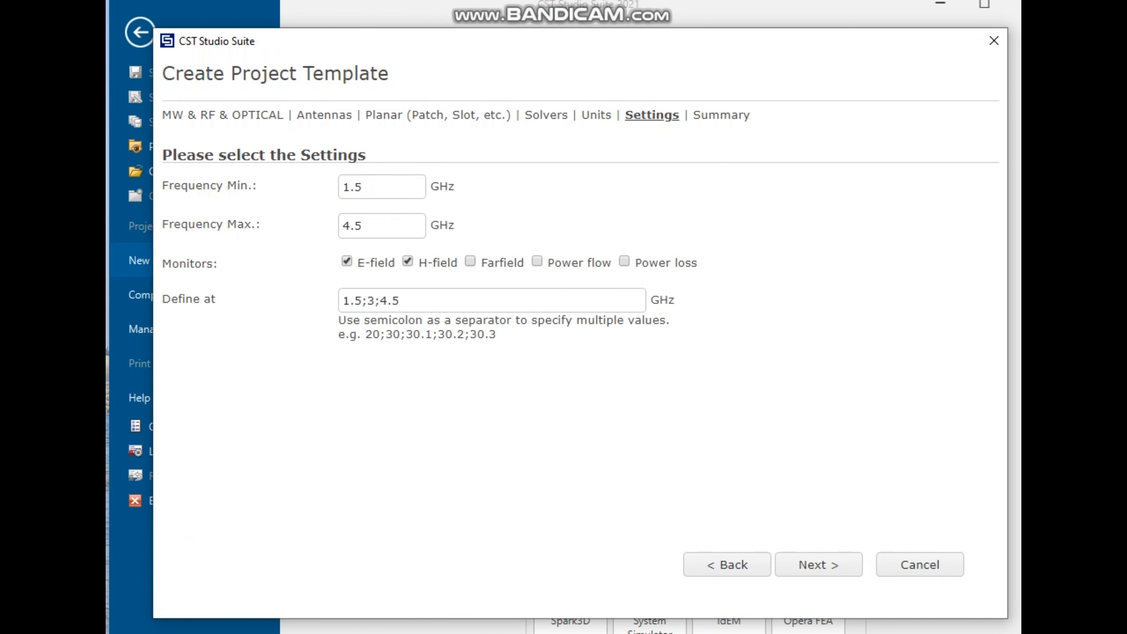
{"action": "left_click", "coordinate": [818, 564]}
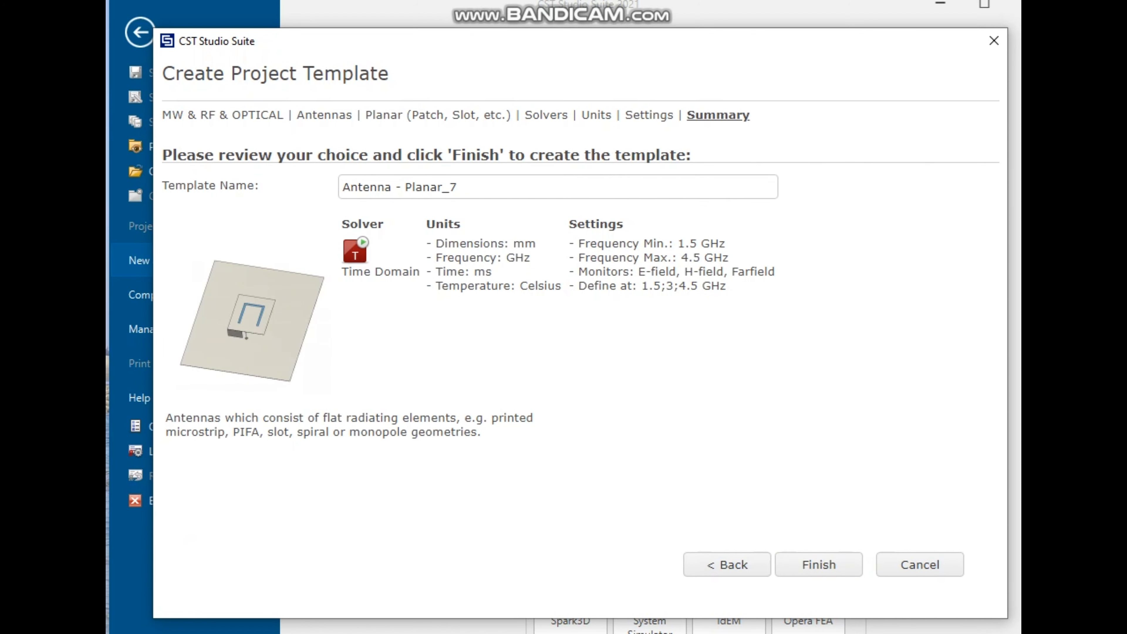
{"action": "left_click", "coordinate": [819, 565]}
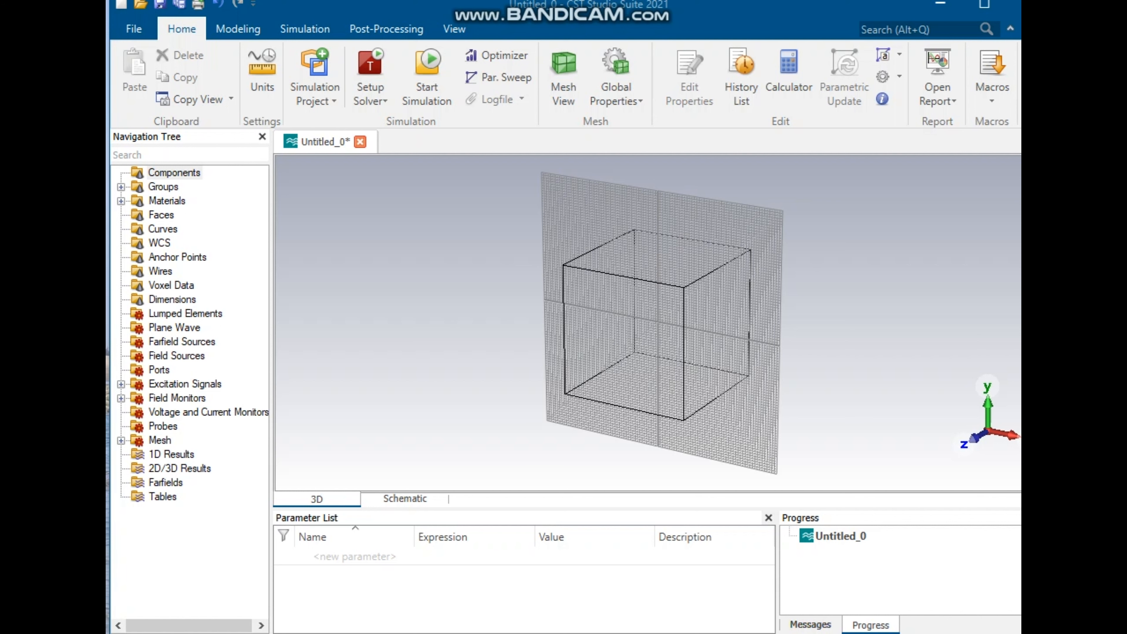
Step: Start a Z-oriented cylinder with outer radius 0.49 and inner radius 0.2
{"action": "left_click", "coordinate": [237, 28]}
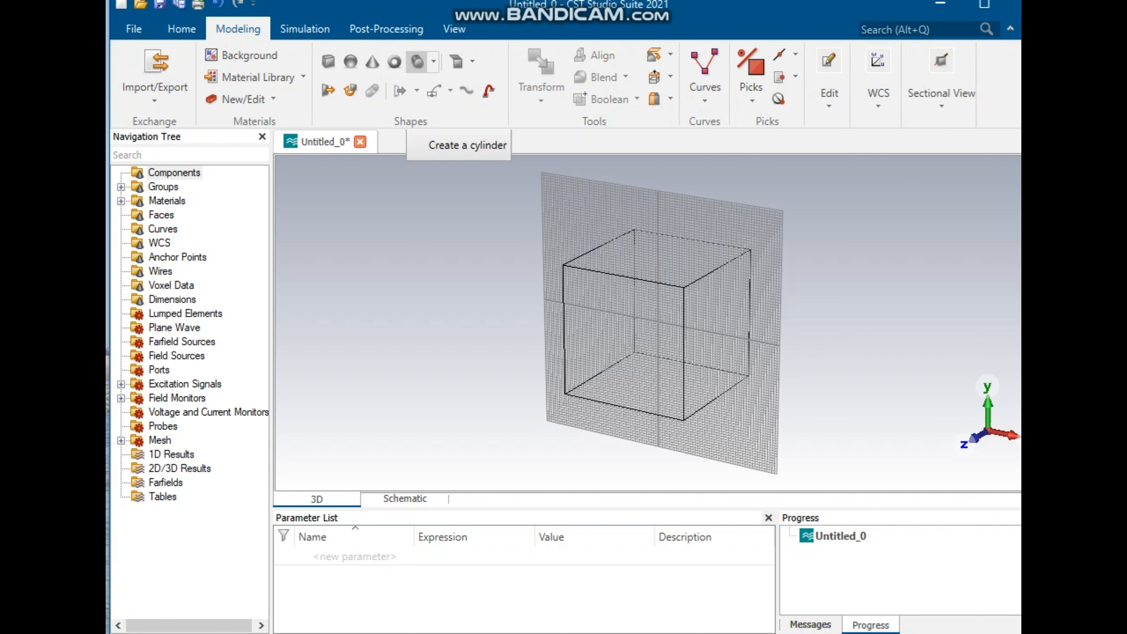
{"action": "left_click", "coordinate": [417, 61]}
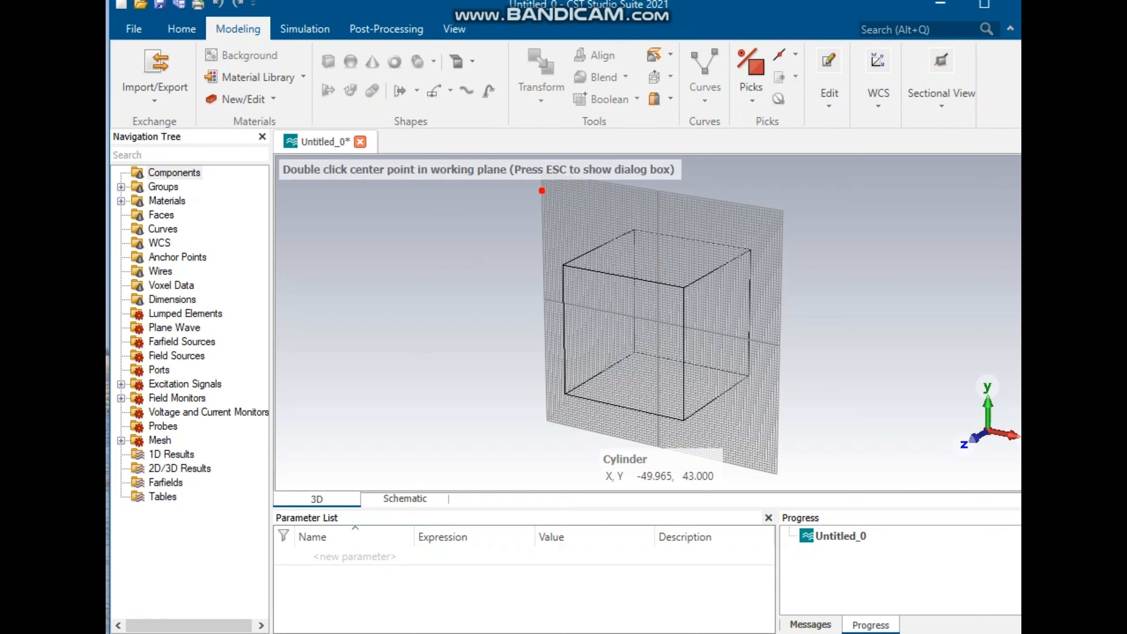
{"action": "key", "text": "Escape"}
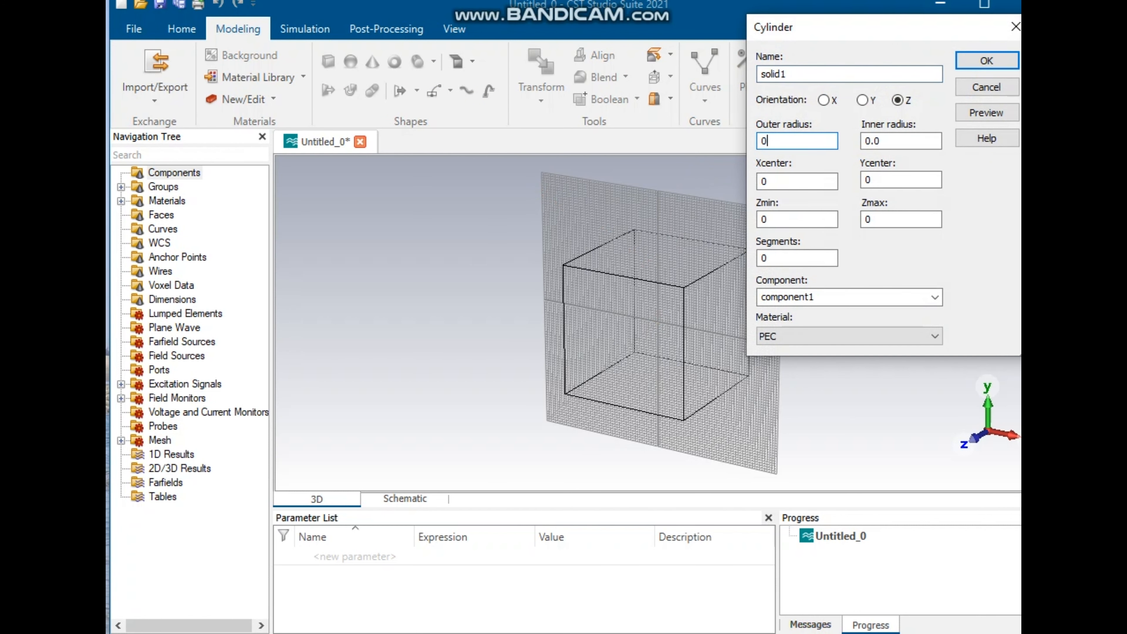
{"action": "key", "text": "shift+Left"}
{"action": "type", "text": "0.49"}
{"action": "left_click", "coordinate": [886, 141]}
{"action": "key", "text": "BackSpace"}
{"action": "type", "text": "2"}
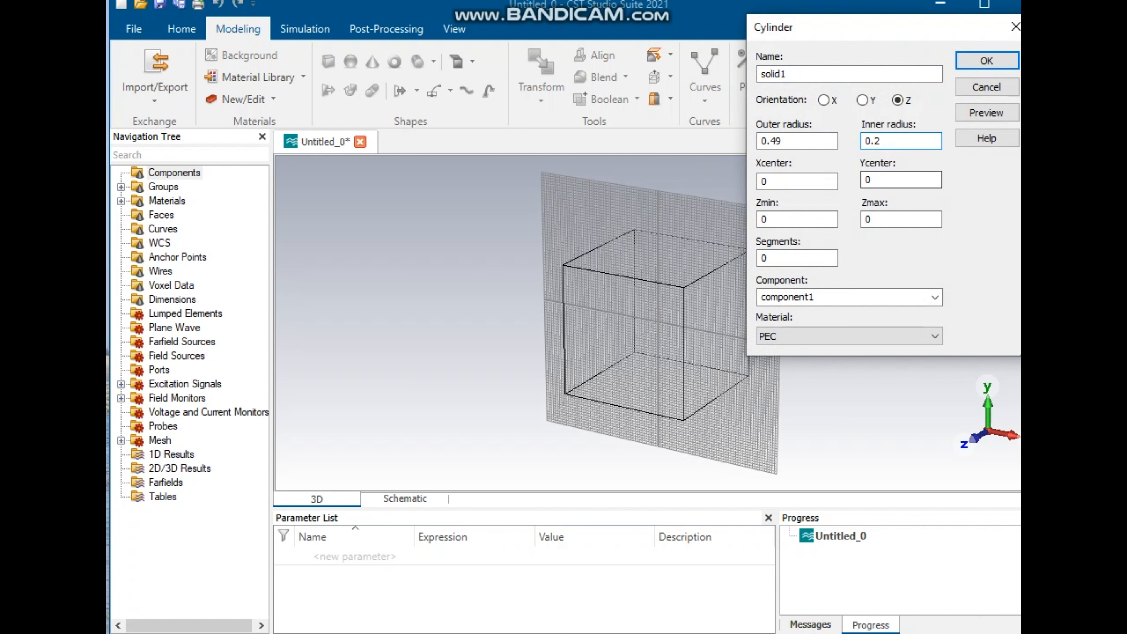
Step: Set the cylinder's Y center to 14.5 and Zmin to -5
{"action": "double_click", "coordinate": [871, 180]}
{"action": "type", "text": "14.5"}
{"action": "key", "text": "Tab"}
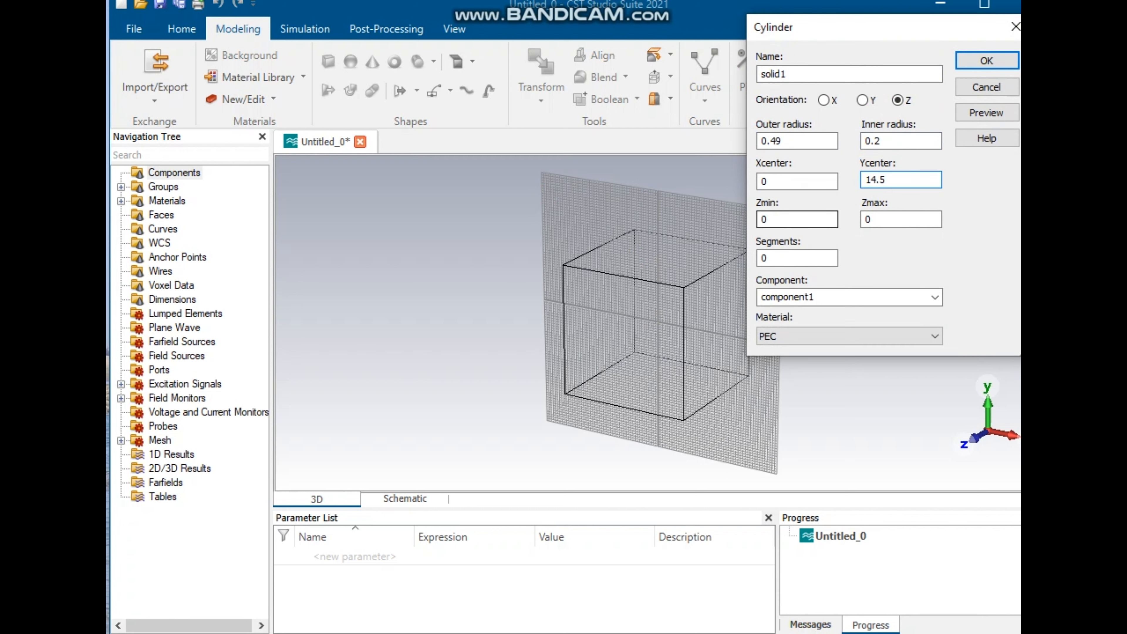
{"action": "type", "text": "-5"}
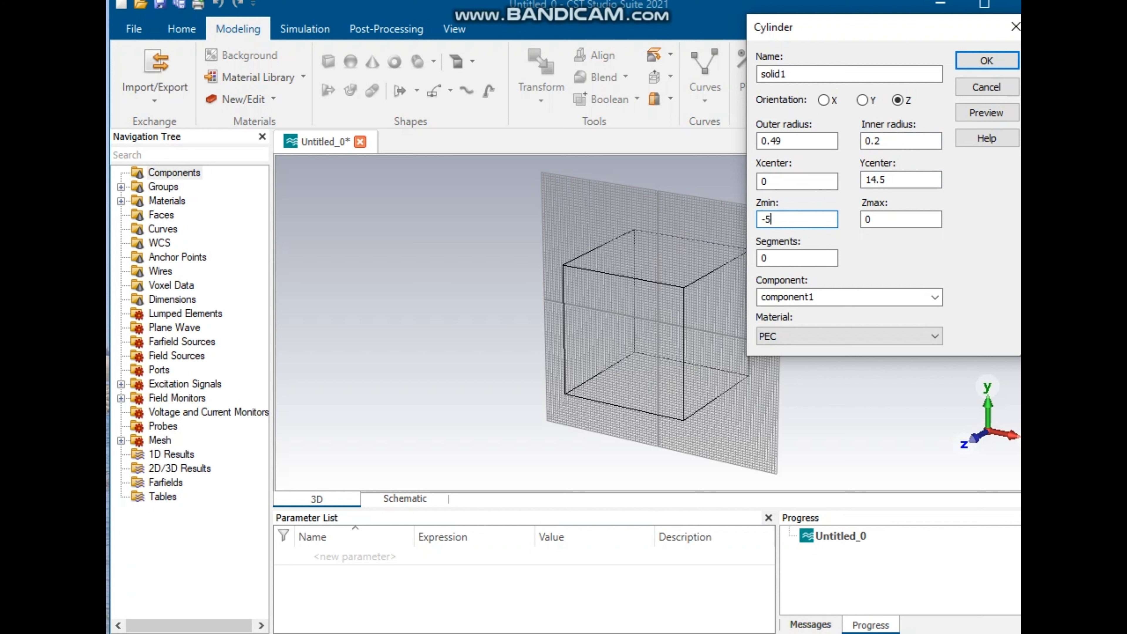
{"action": "left_click", "coordinate": [872, 220]}
{"action": "left_click_drag", "start_coordinate": [872, 219], "coordinate": [860, 220]}
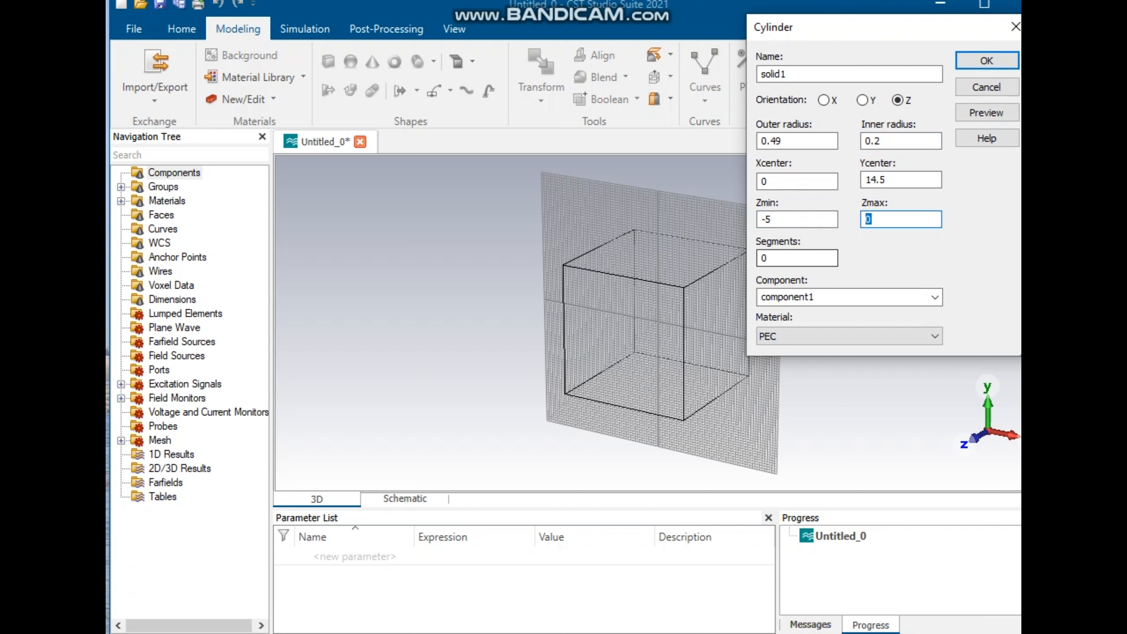
Step: Set the cylinder's material to Vacuum, preview it, and confirm the cylinder
{"action": "left_click", "coordinate": [825, 337]}
{"action": "left_click", "coordinate": [781, 386]}
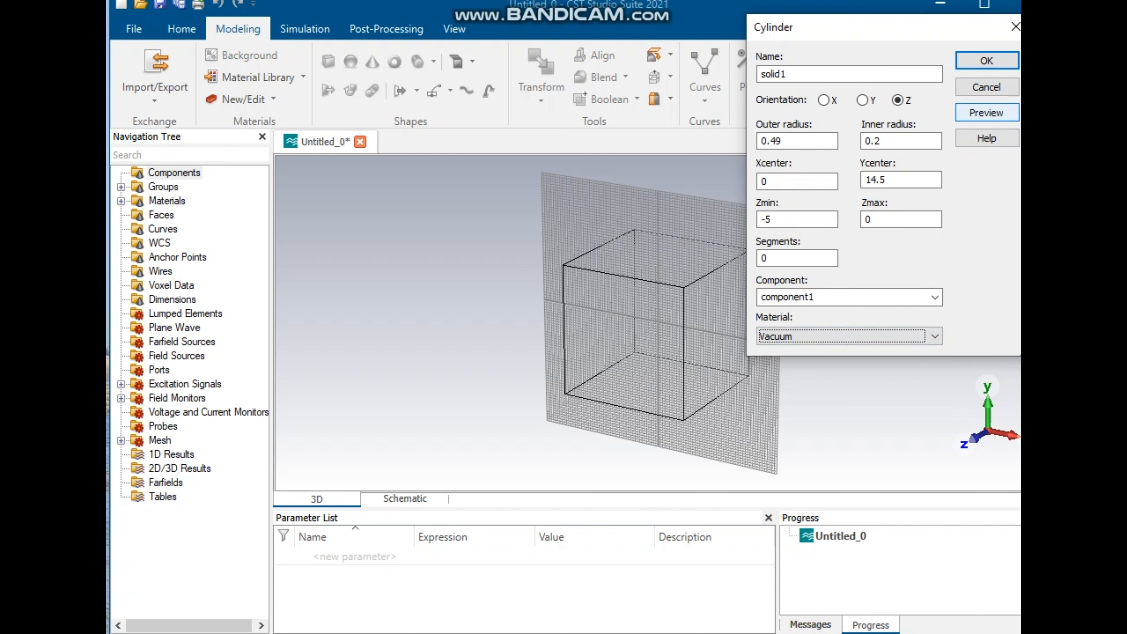
{"action": "left_click", "coordinate": [986, 112]}
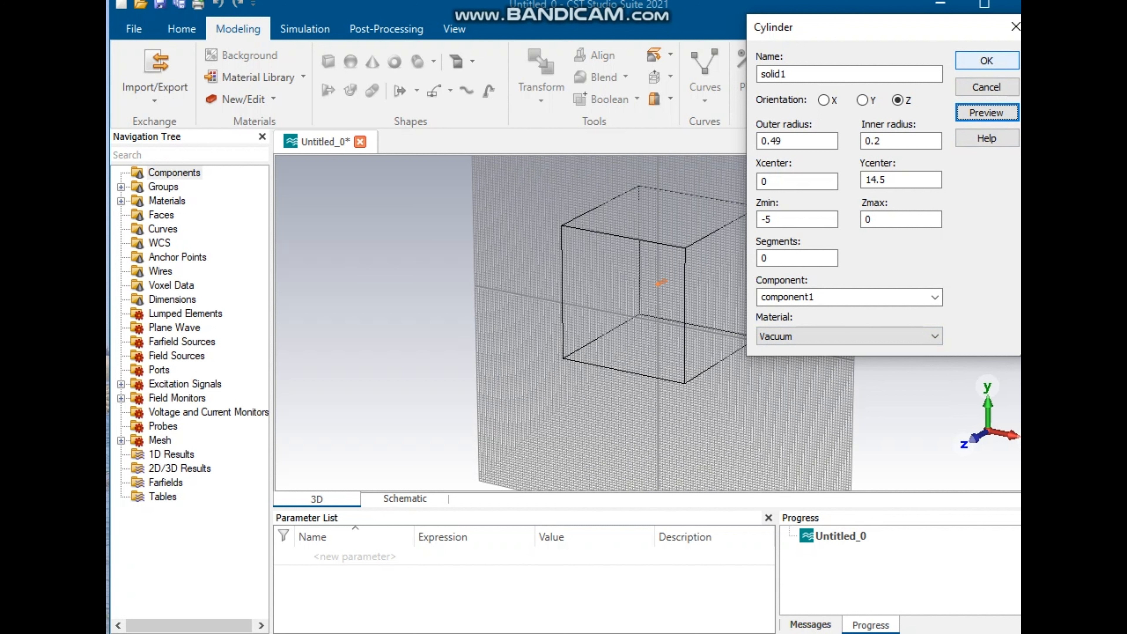
{"action": "left_click", "coordinate": [985, 61]}
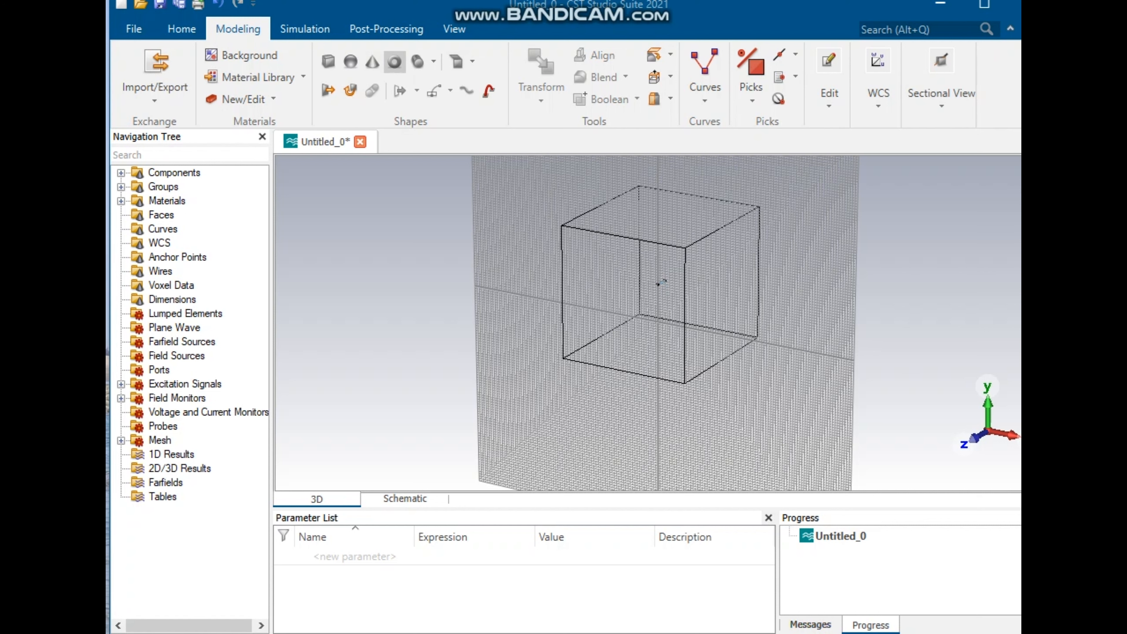
Step: Start a second cylinder with outer radius 0.49 and inner radius 0.2
{"action": "left_click", "coordinate": [394, 62]}
{"action": "key", "text": "Escape"}
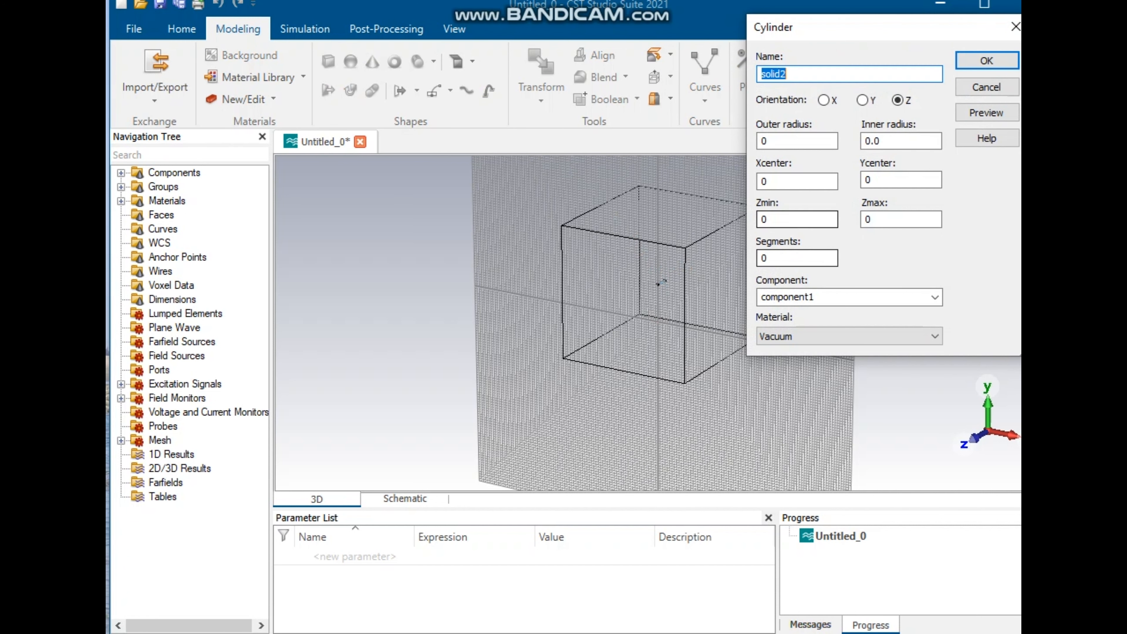
{"action": "type", "text": ".49"}
{"action": "left_click_drag", "start_coordinate": [885, 141], "coordinate": [874, 141]}
{"action": "type", "text": "2"}
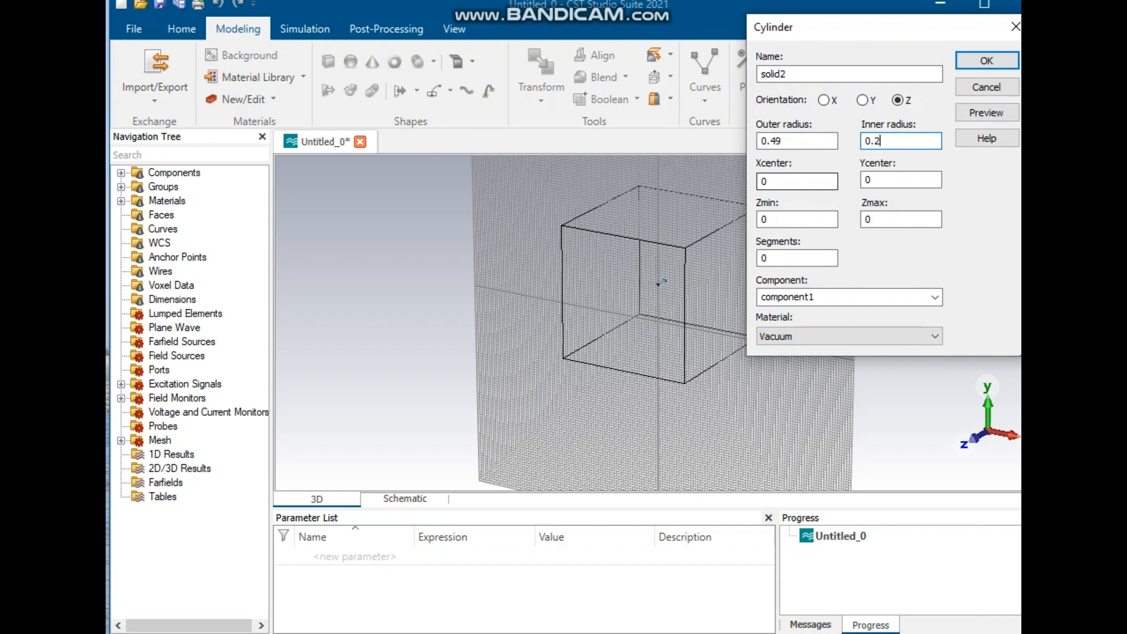
Step: Set the second cylinder's Y center to -14.5 and Zmin to -5, preview it, and confirm
{"action": "double_click", "coordinate": [868, 180]}
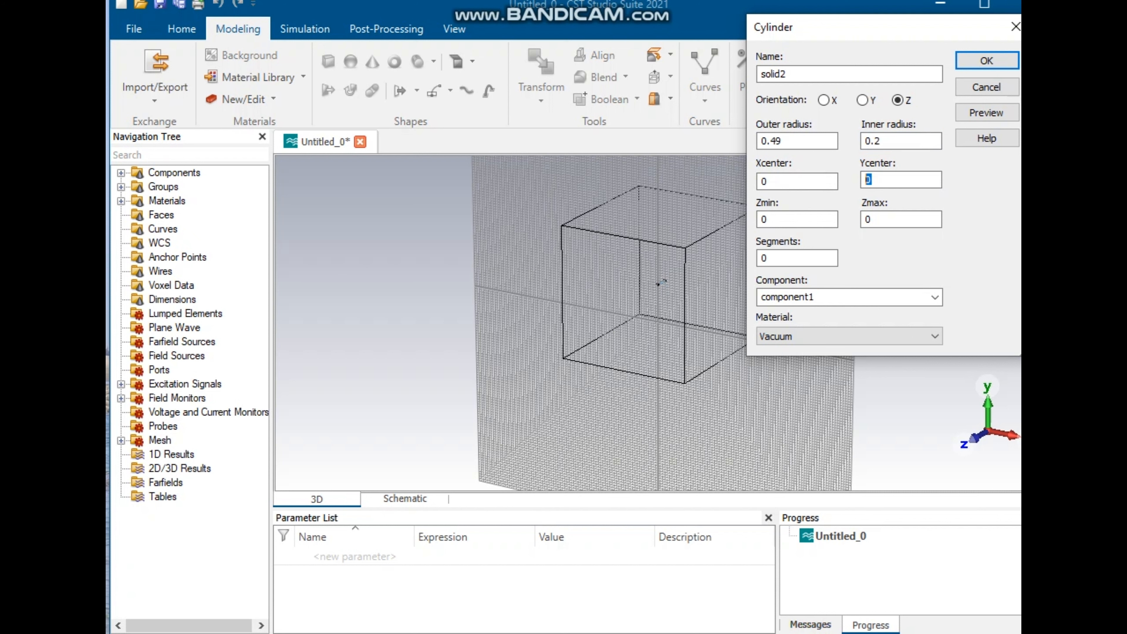
{"action": "type", "text": "-14.5"}
{"action": "key", "text": "Tab"}
{"action": "type", "text": "-5"}
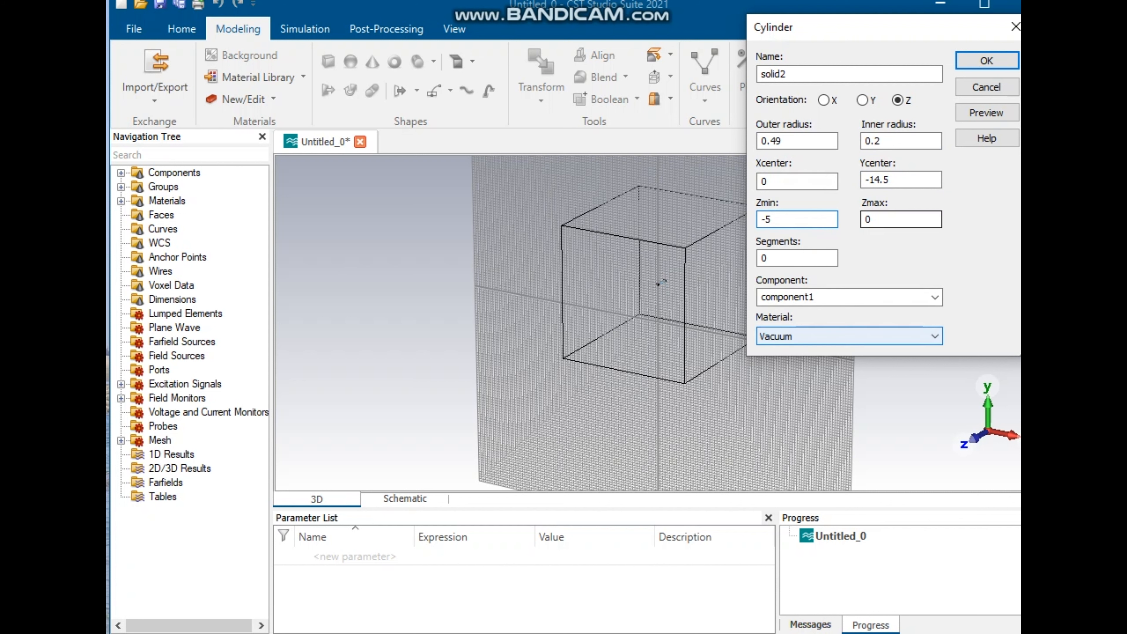
{"action": "left_click", "coordinate": [986, 113]}
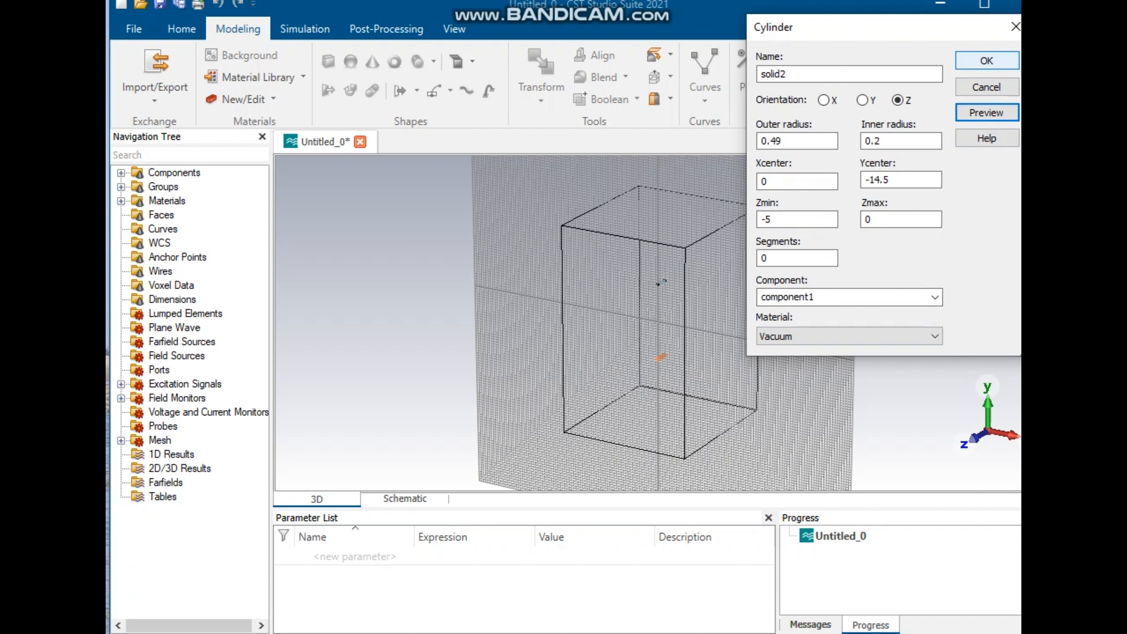
{"action": "left_click", "coordinate": [986, 60]}
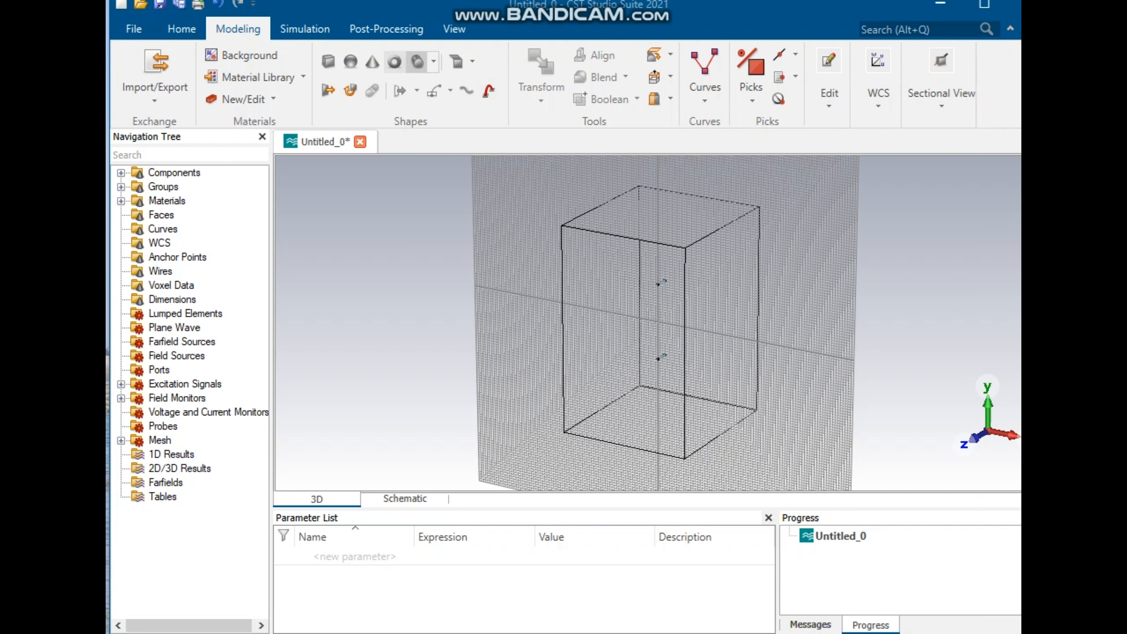
Step: Start a third cylinder with outer radius 0.5 and inner radius 0.49
{"action": "left_click", "coordinate": [395, 61]}
{"action": "key", "text": "Escape"}
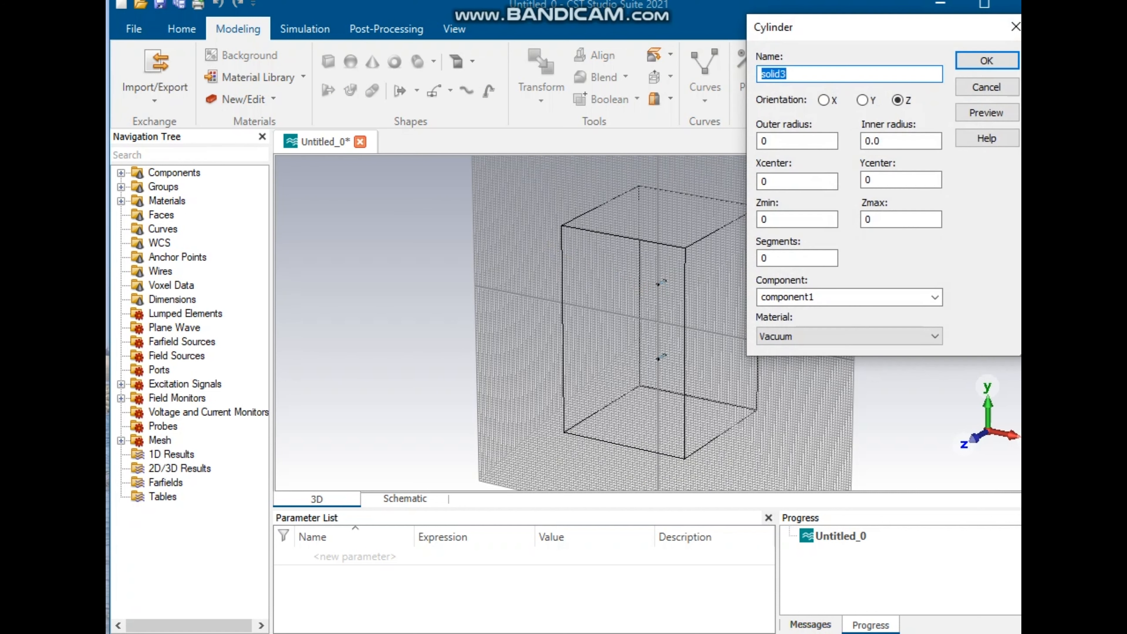
{"action": "left_click", "coordinate": [794, 141]}
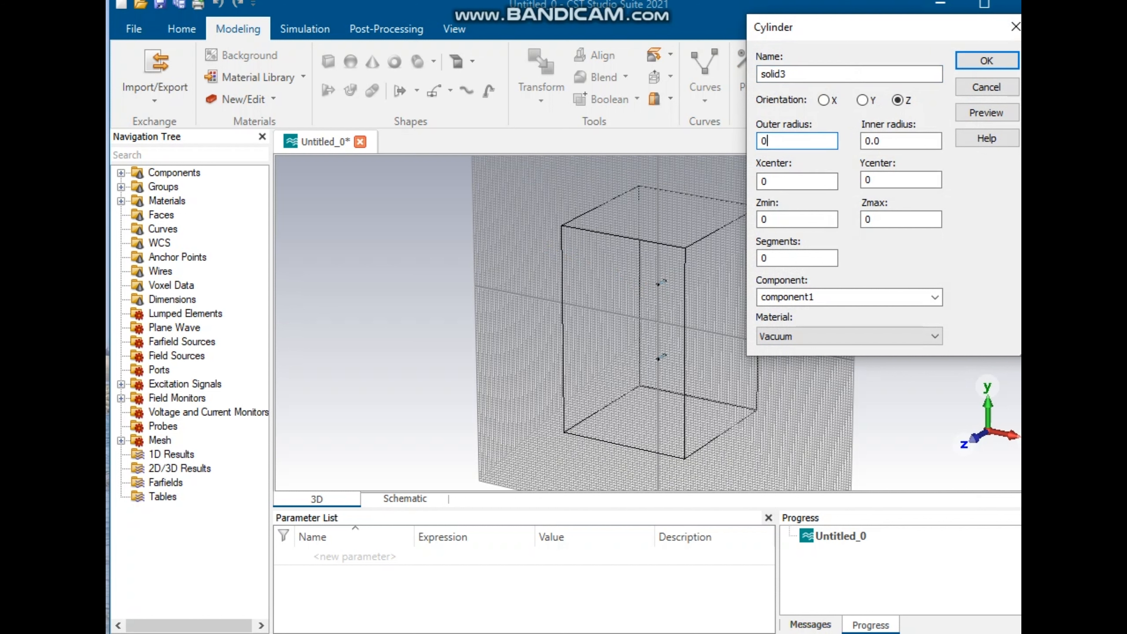
{"action": "type", "text": ".5"}
{"action": "left_click", "coordinate": [889, 142]}
{"action": "key", "text": "shift+Left"}
{"action": "type", "text": "49"}
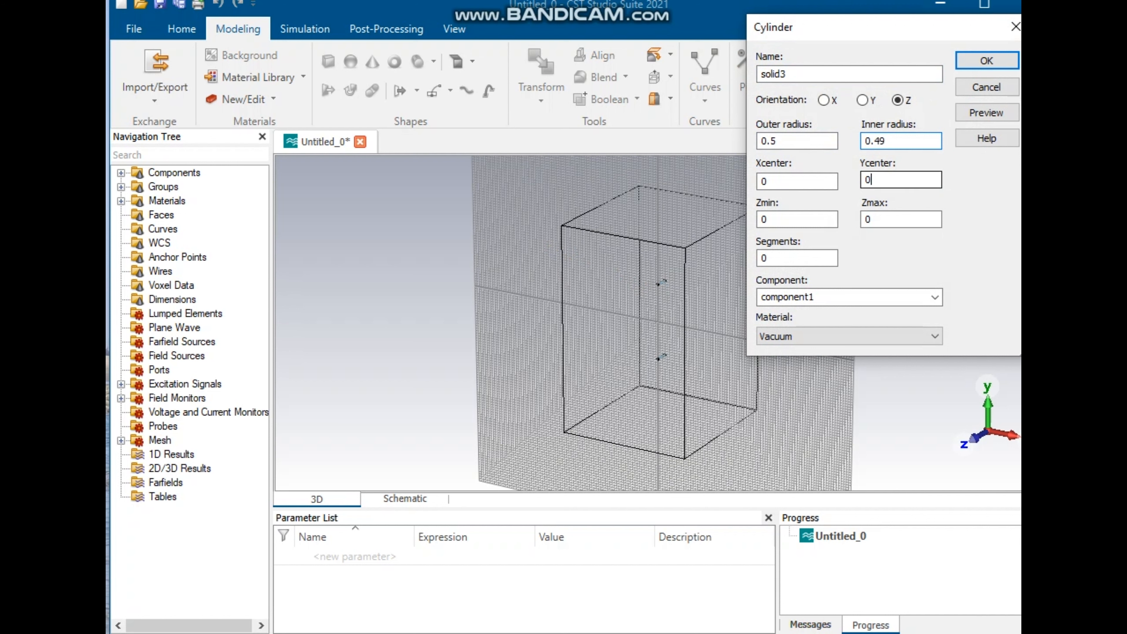
Step: Set the third cylinder's Y center to 14.5 and Zmin to -5
{"action": "key", "text": "Tab"}
{"action": "type", "text": "14.5"}
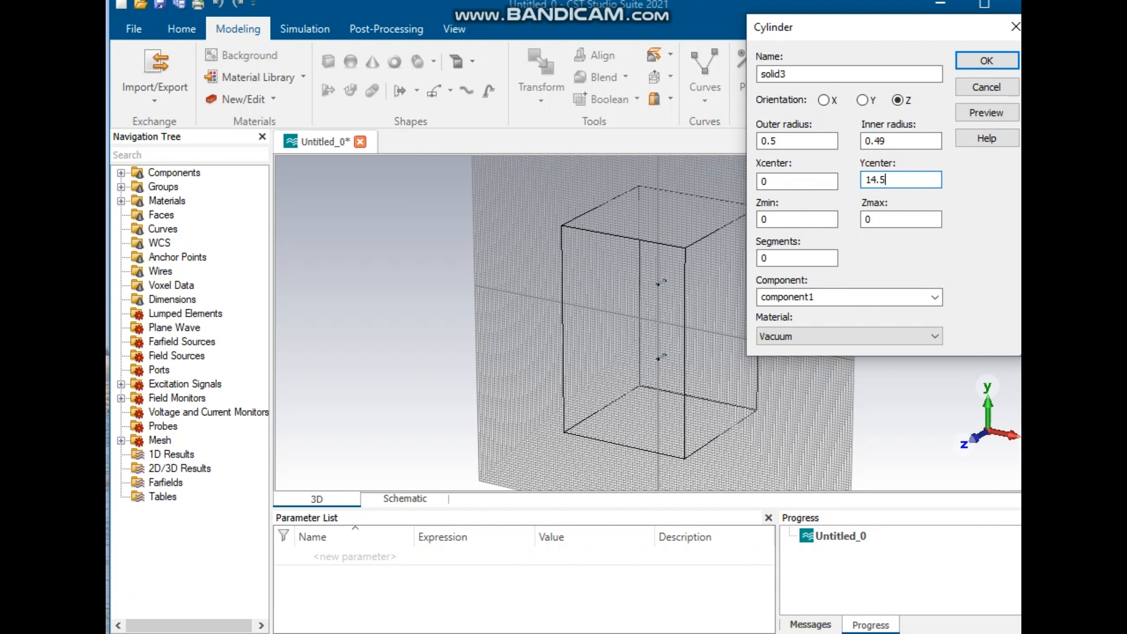
{"action": "key", "text": "Tab"}
{"action": "type", "text": "-"}
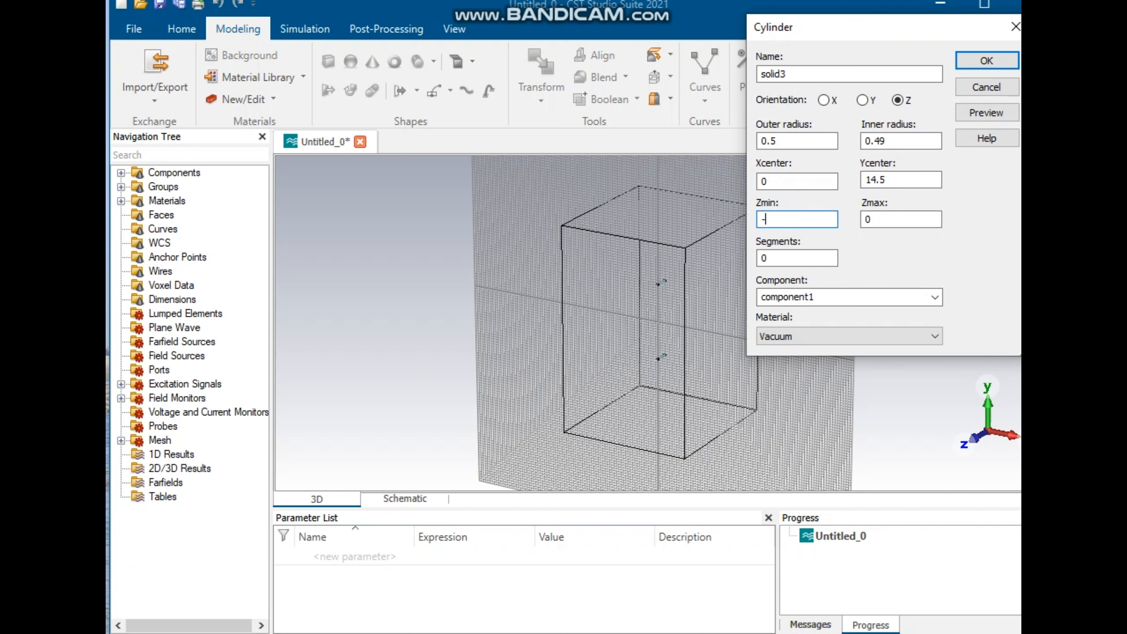
{"action": "type", "text": "5"}
Step: Set the third cylinder's material to PEC, preview it, and confirm the cylinder
{"action": "left_click", "coordinate": [838, 336]}
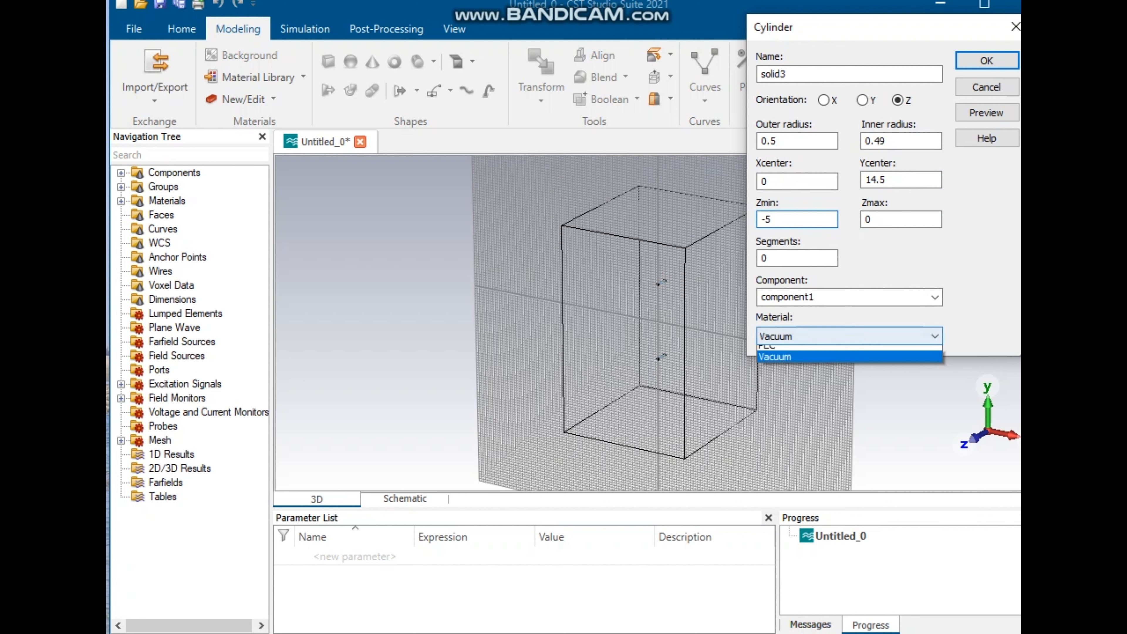
{"action": "left_click", "coordinate": [825, 375]}
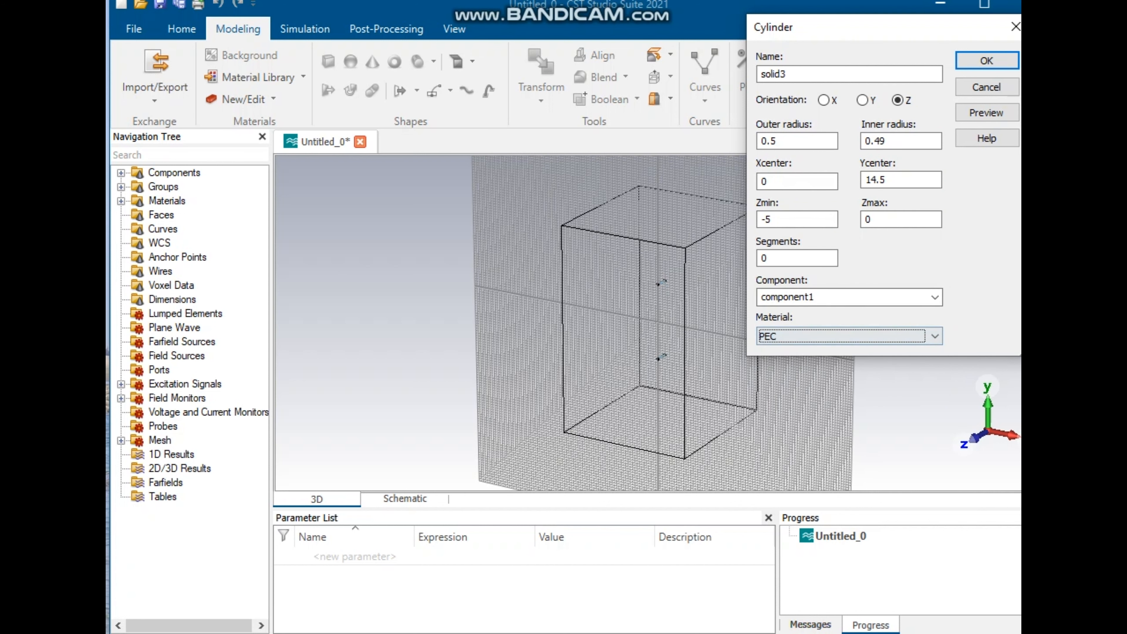
{"action": "left_click", "coordinate": [986, 113]}
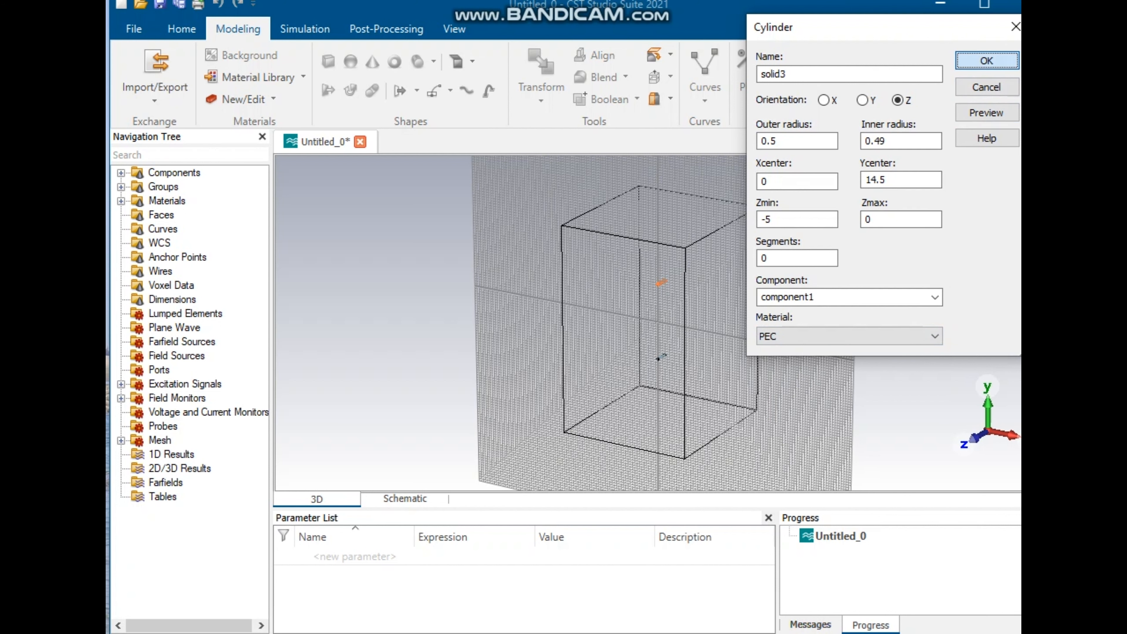
{"action": "left_click", "coordinate": [986, 60]}
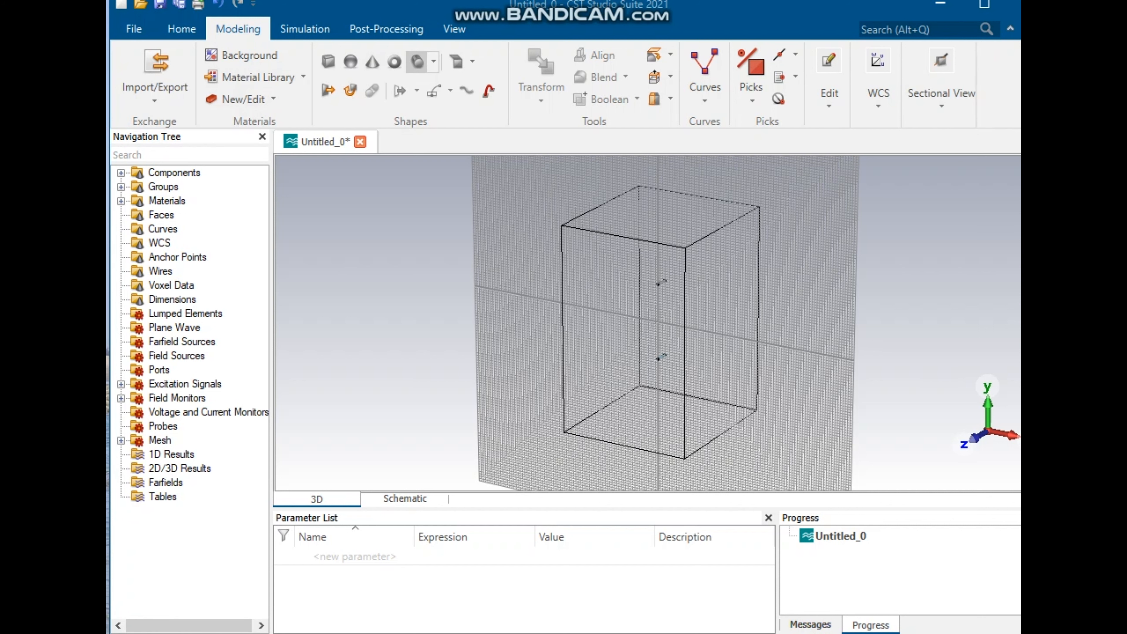
Step: Start a fourth cylinder with outer radius 0.5 and inner radius 0.49
{"action": "left_click", "coordinate": [417, 61]}
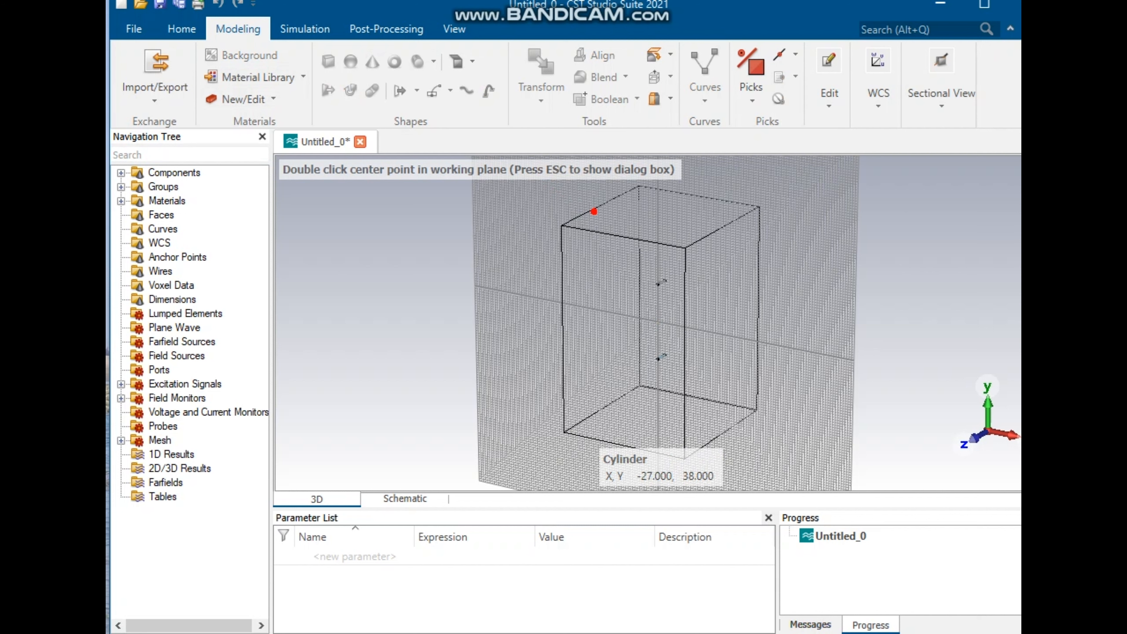
{"action": "key", "text": "Escape"}
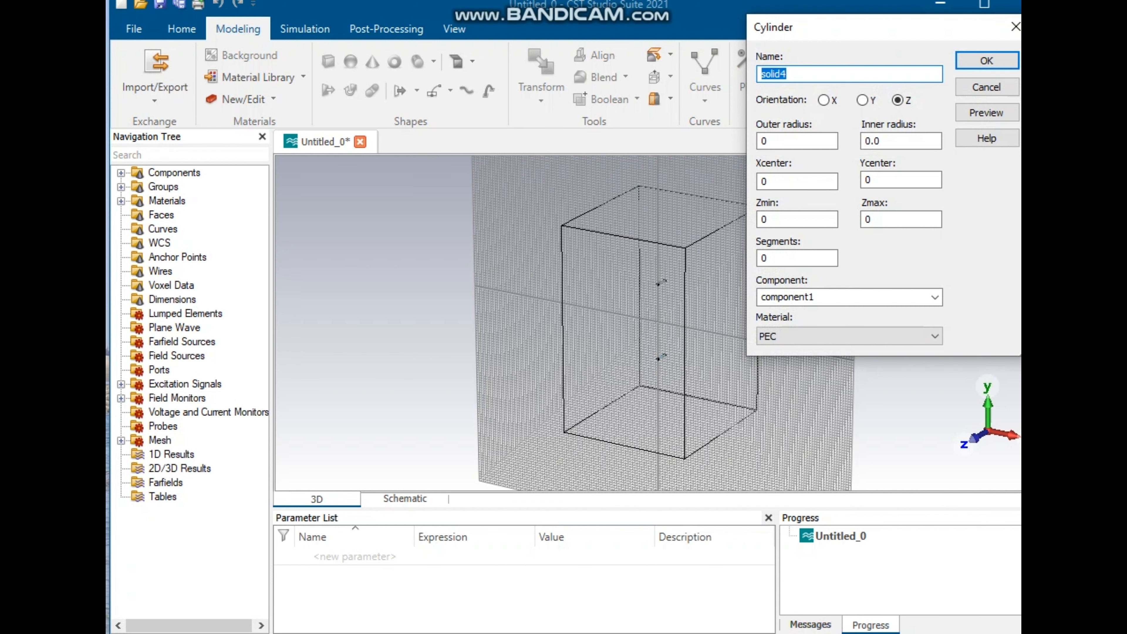
{"action": "left_click", "coordinate": [773, 141]}
{"action": "type", "text": ".5"}
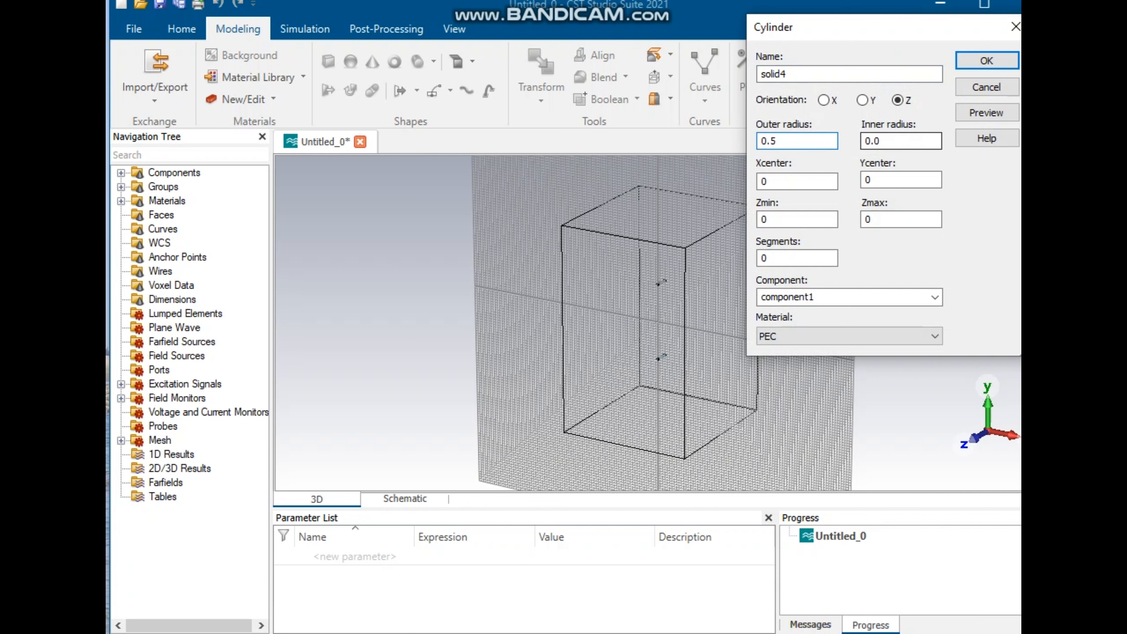
{"action": "left_click", "coordinate": [881, 142]}
{"action": "key", "text": "BackSpace"}
{"action": "type", "text": "49"}
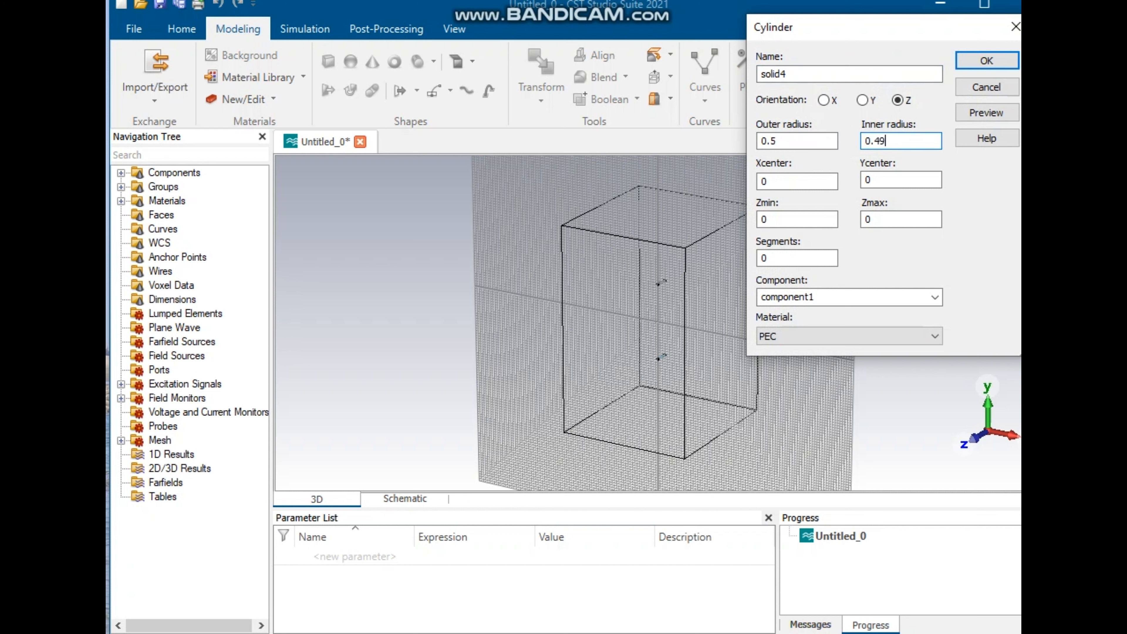
Step: Position the fourth cylinder at Y center -14.5 with Zmin -5, preview it, and confirm the cylinder
{"action": "double_click", "coordinate": [868, 179]}
{"action": "type", "text": "-14.5"}
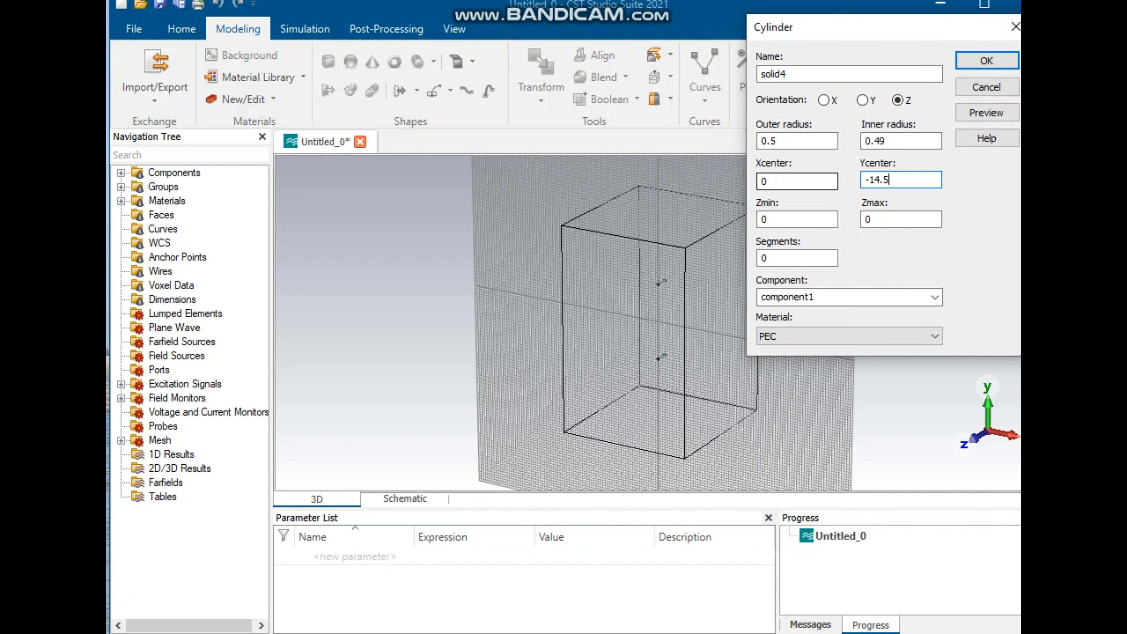
{"action": "double_click", "coordinate": [767, 219]}
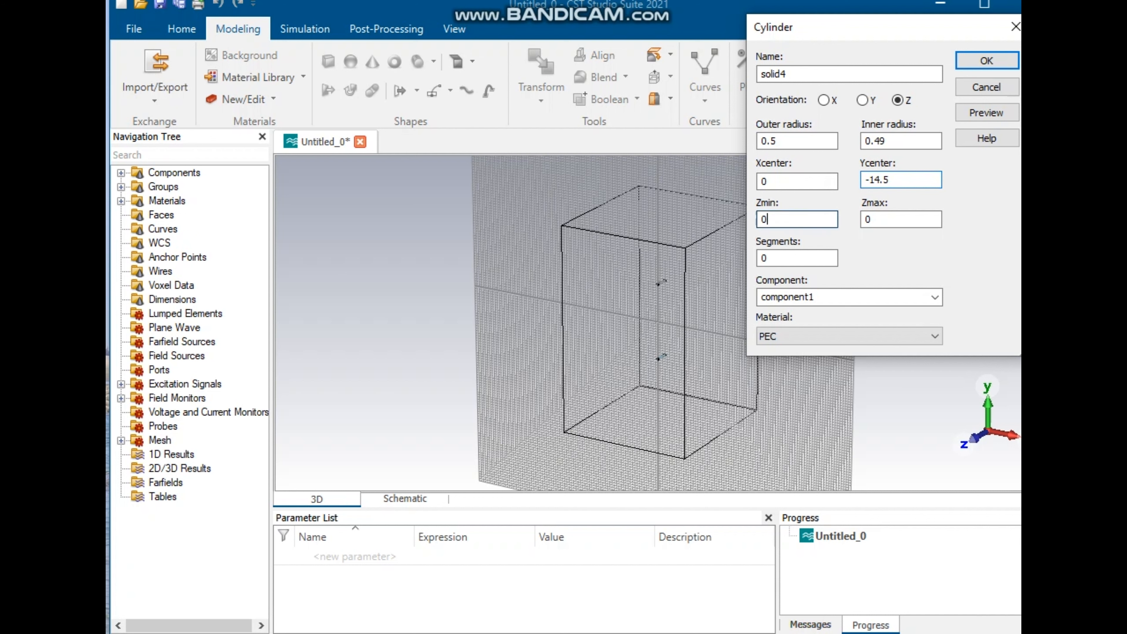
{"action": "type", "text": "-5"}
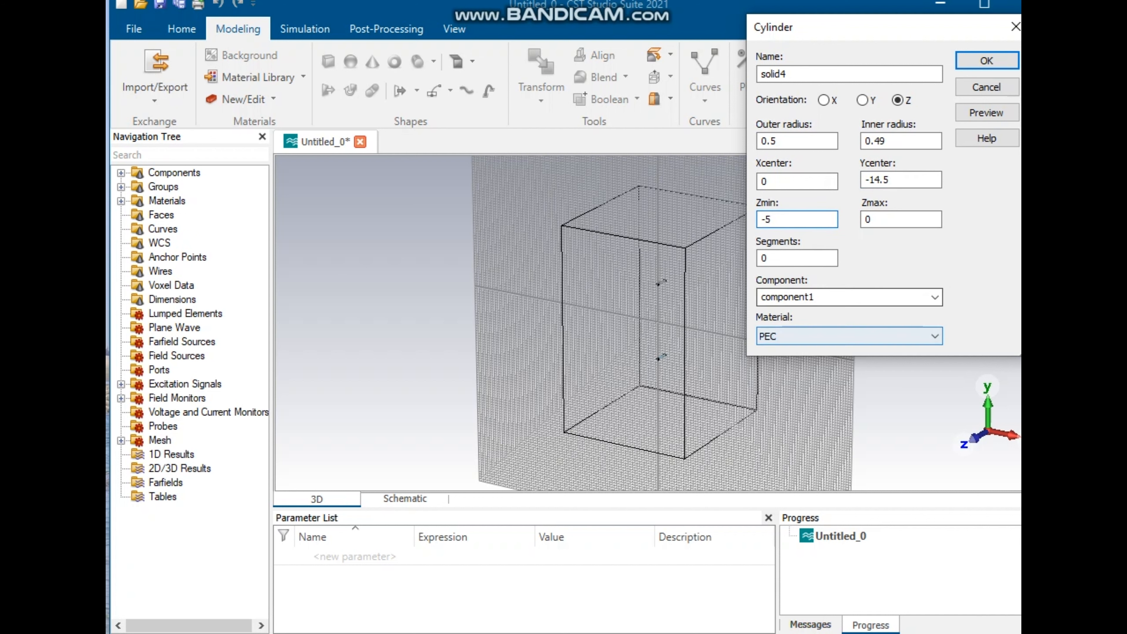
{"action": "left_click", "coordinate": [986, 112]}
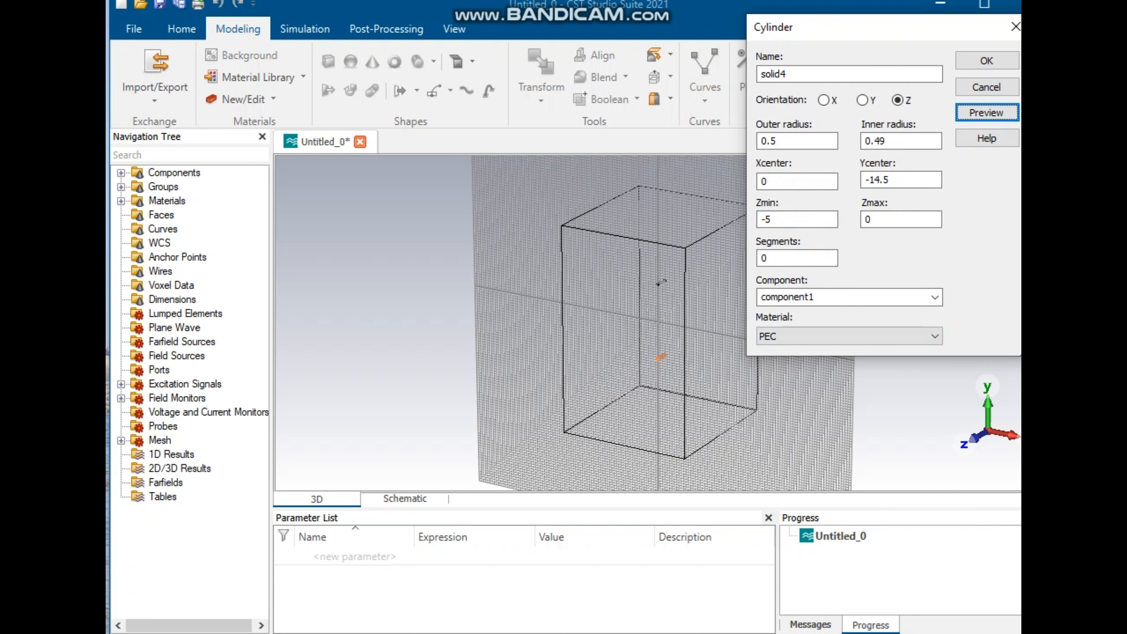
{"action": "left_click", "coordinate": [986, 61]}
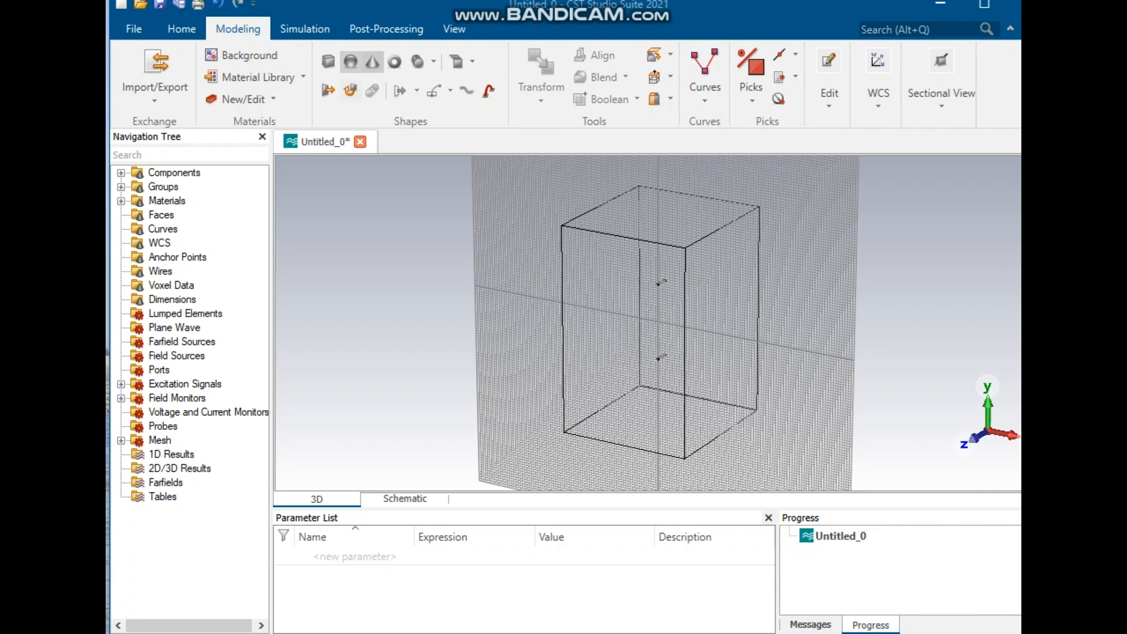
Step: Start a fifth, solid cylinder with outer radius 0.2, Y center 14.5 and Zmin -5
{"action": "left_click", "coordinate": [417, 61]}
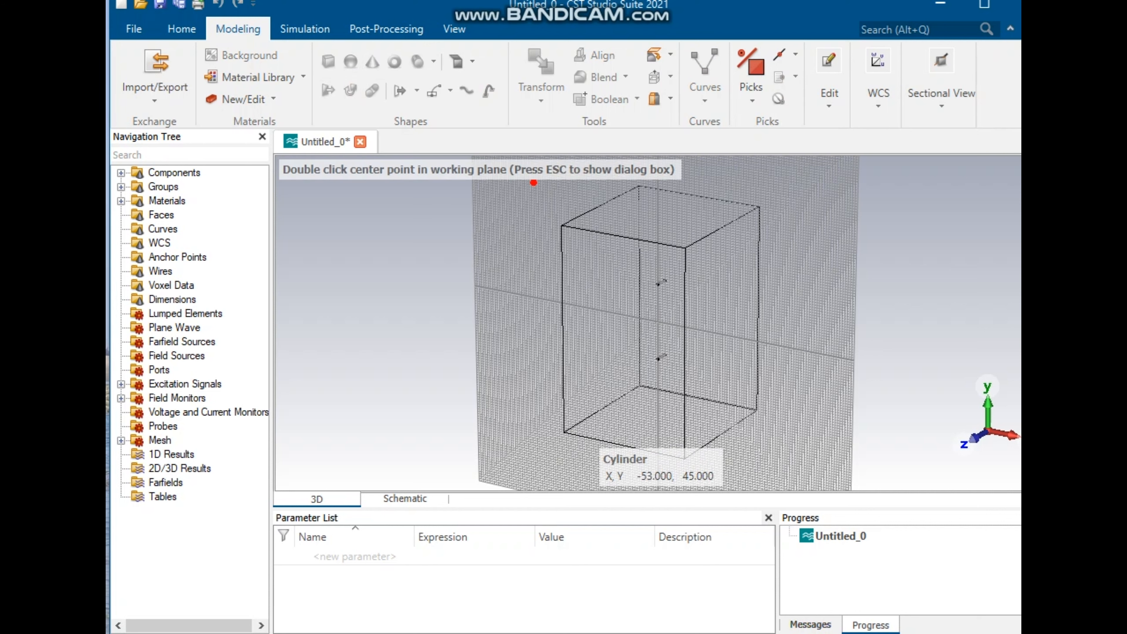
{"action": "key", "text": "Escape"}
{"action": "left_click", "coordinate": [794, 141]}
{"action": "type", "text": ".2"}
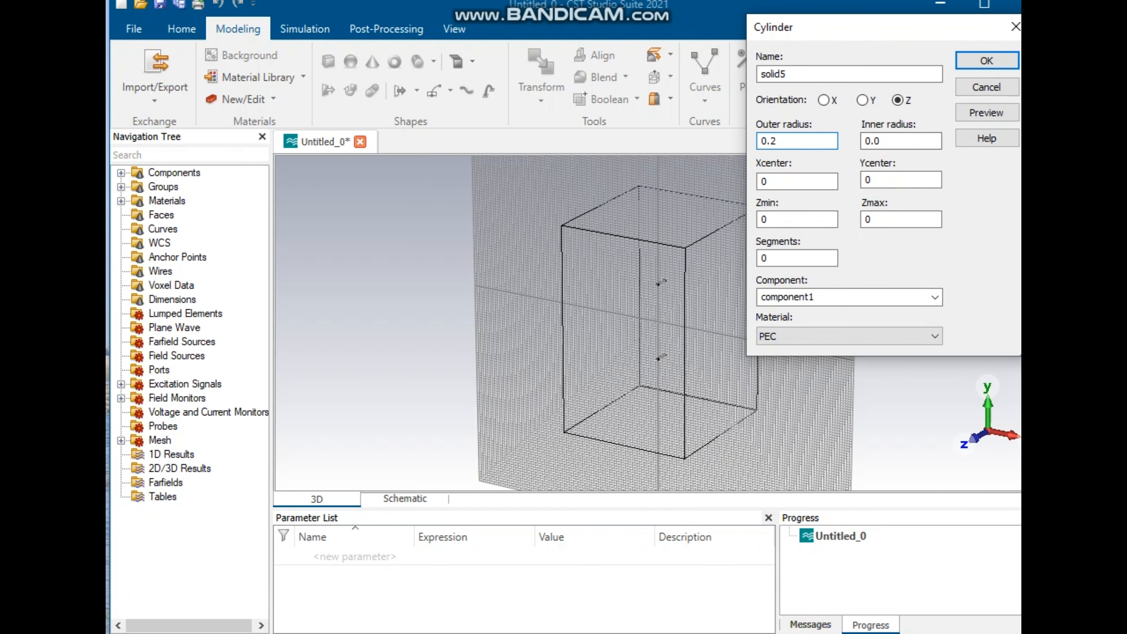
{"action": "double_click", "coordinate": [869, 180]}
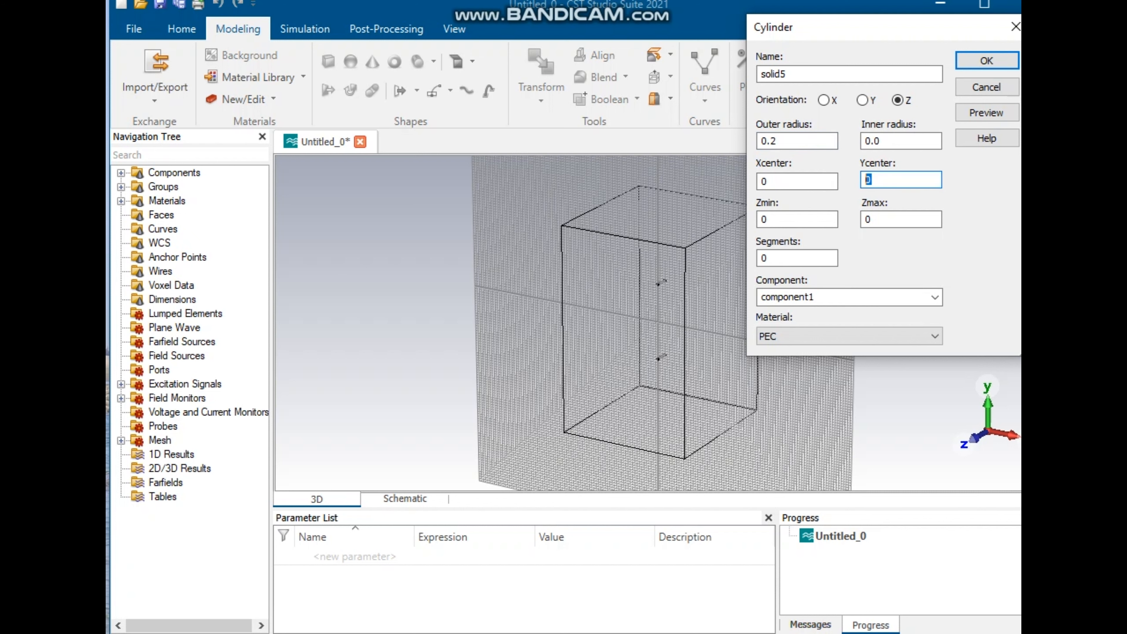
{"action": "type", "text": "14.5"}
{"action": "left_click_drag", "start_coordinate": [770, 219], "coordinate": [762, 219]}
{"action": "type", "text": "-5"}
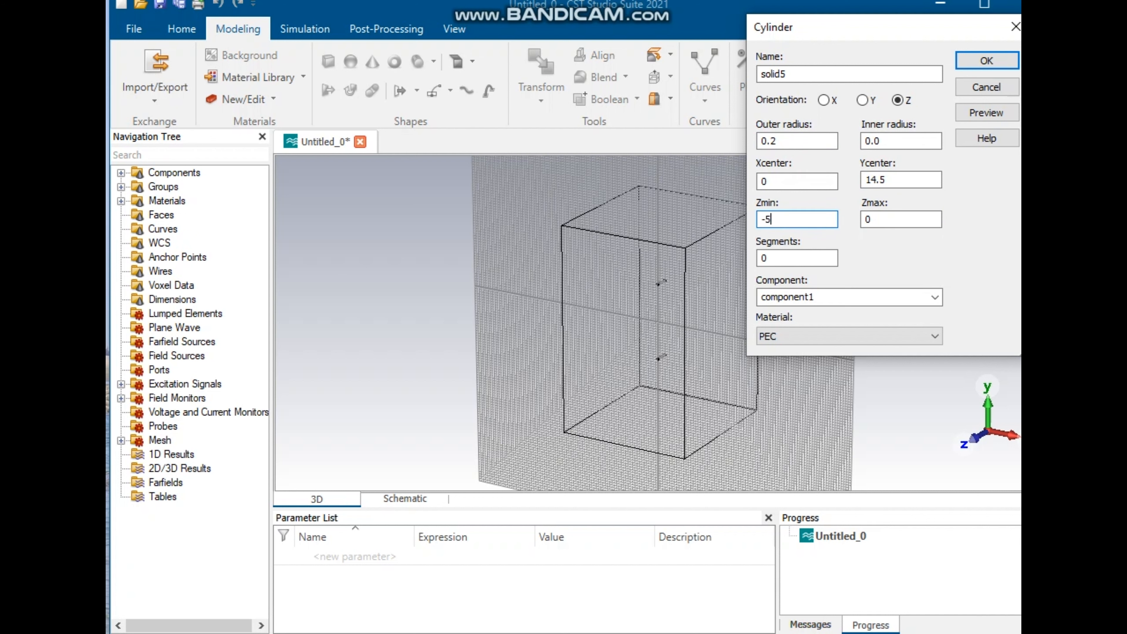
Step: Set the fifth cylinder's Zmax to hg+hs+hp and confirm the cylinder
{"action": "key", "text": "Tab"}
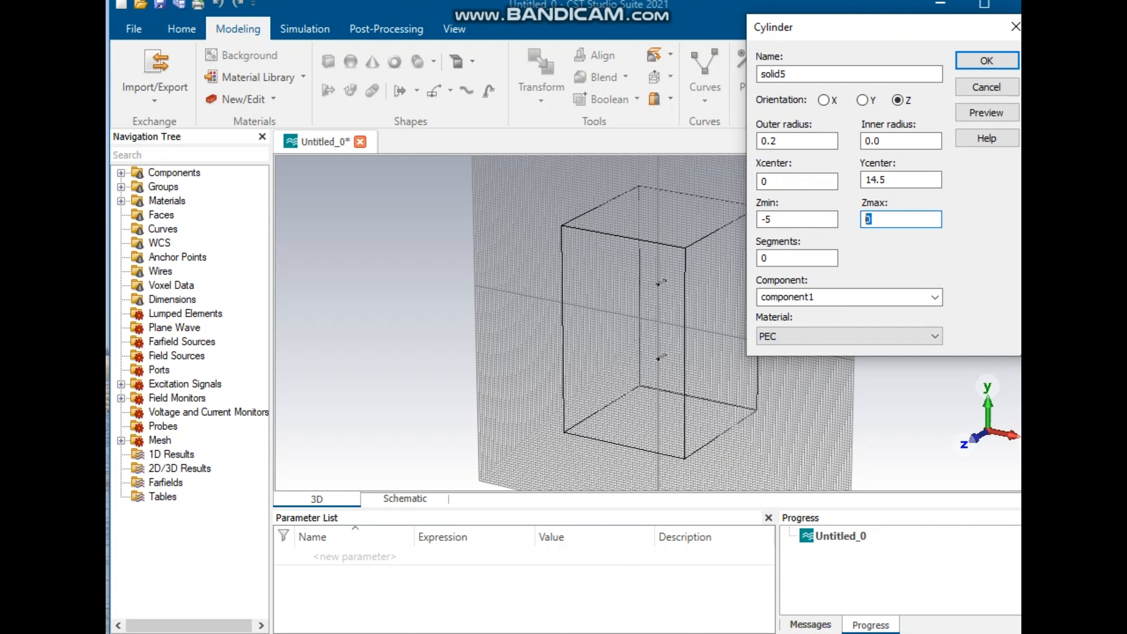
{"action": "key", "text": "super+v"}
{"action": "scroll", "coordinate": [905, 399], "scroll_direction": "down", "scroll_amount": 3}
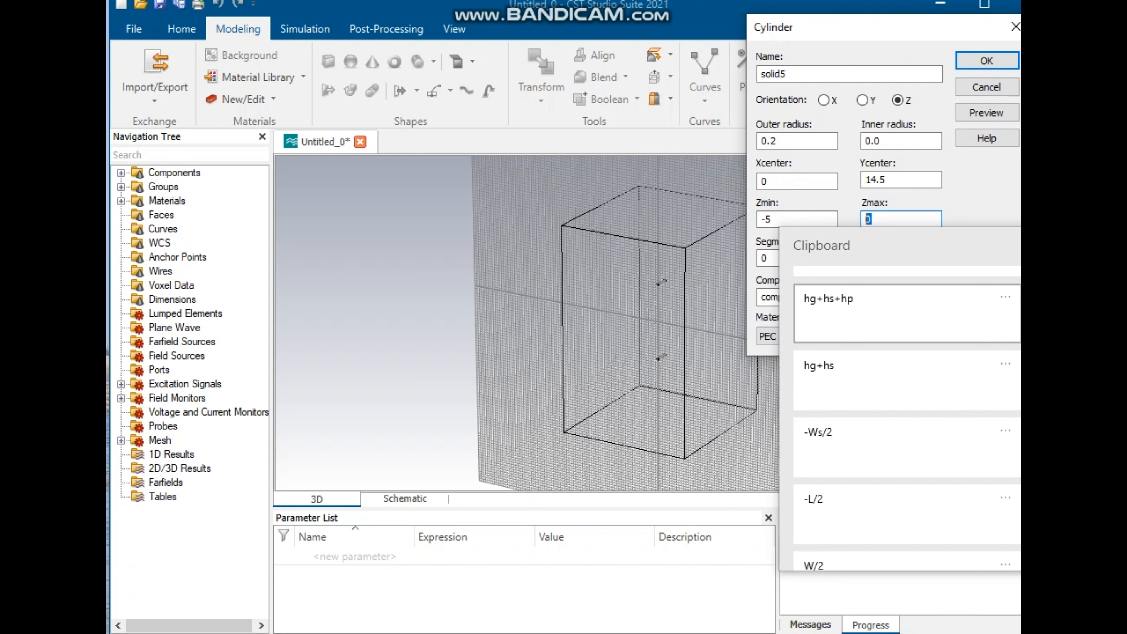
{"action": "left_click", "coordinate": [905, 313]}
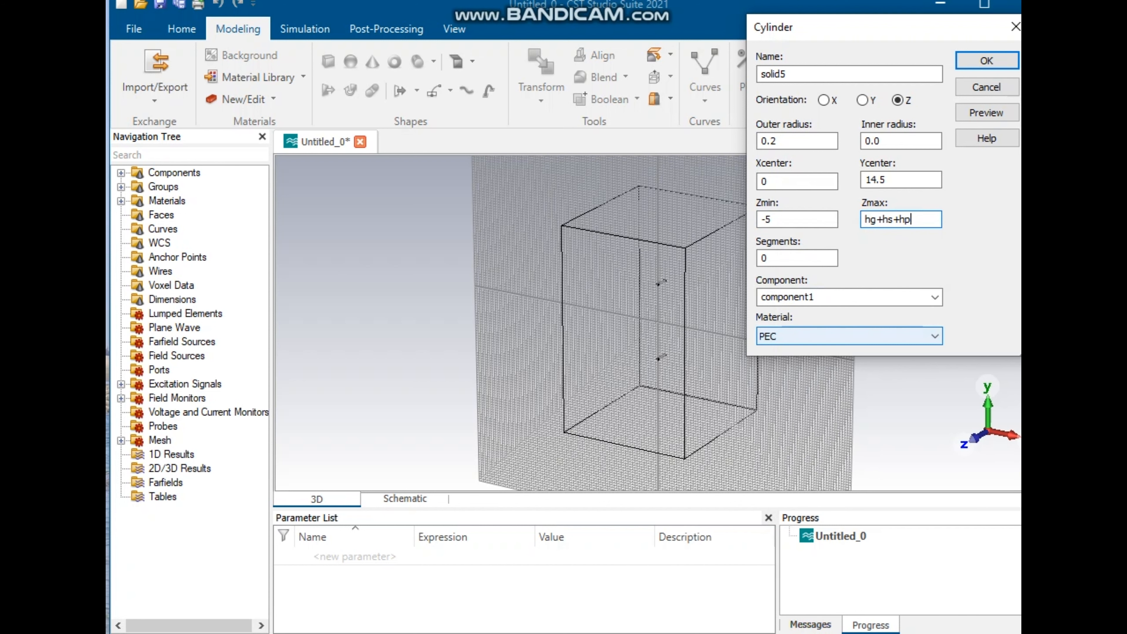
{"action": "left_click", "coordinate": [986, 60]}
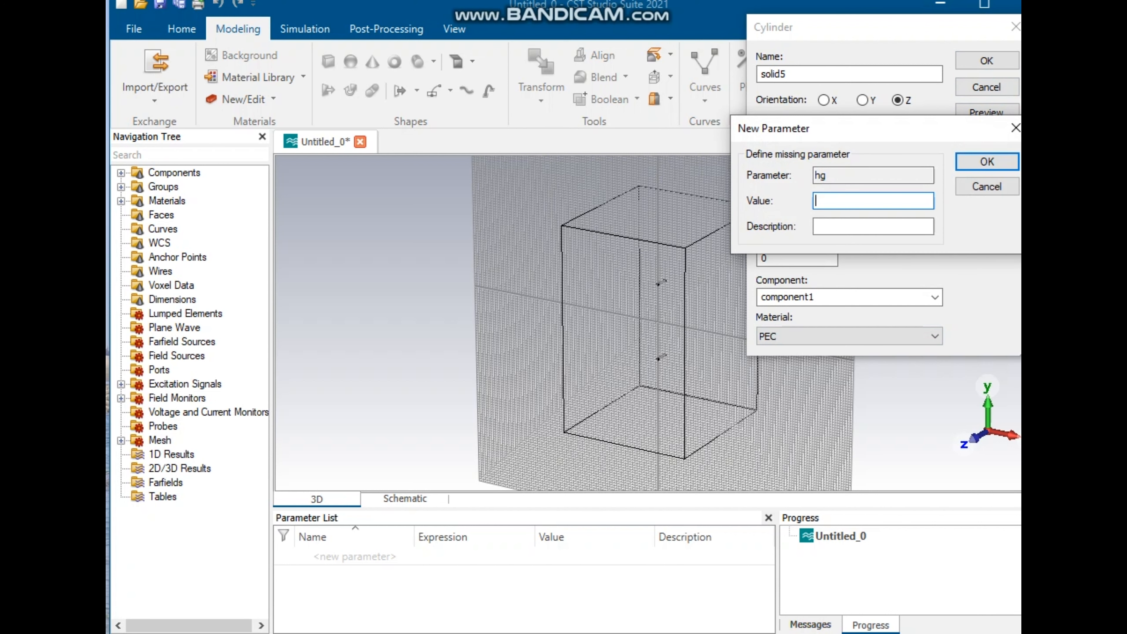
Step: Define the new parameters hg = 0.02, hs = 1.57 and hp = 0.02
{"action": "type", "text": "0.02"}
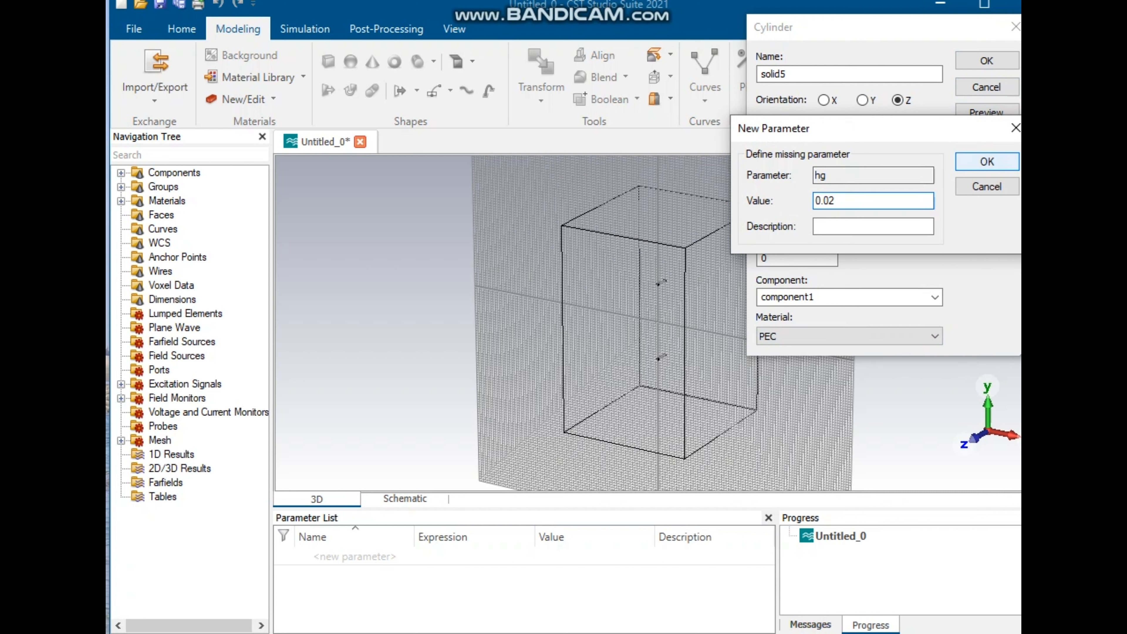
{"action": "key", "text": "Return"}
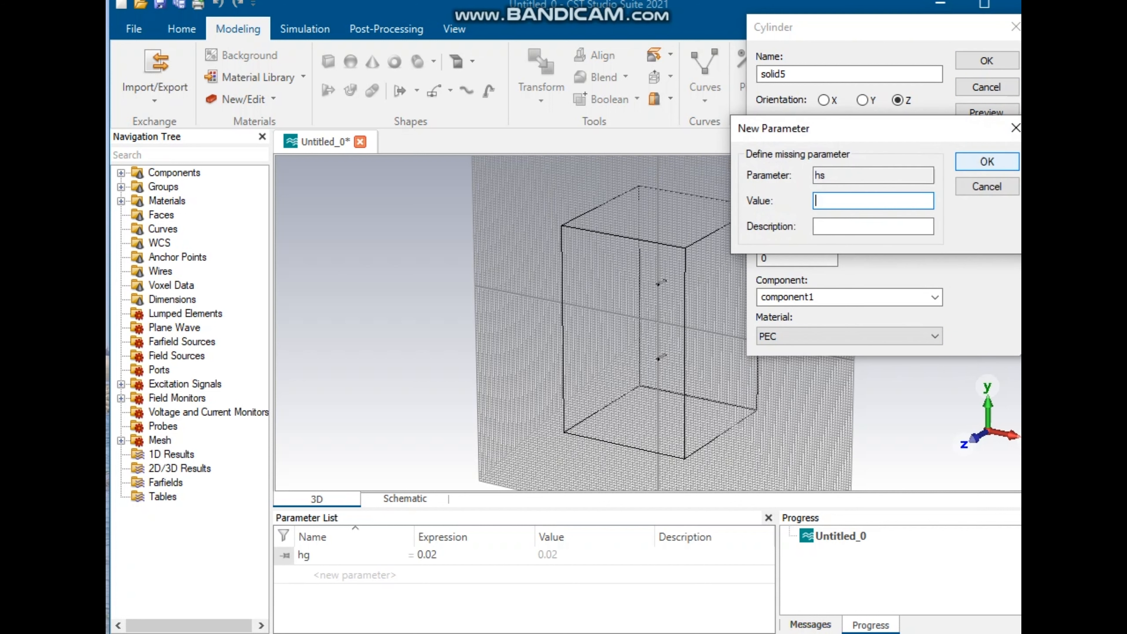
{"action": "type", "text": "1.57"}
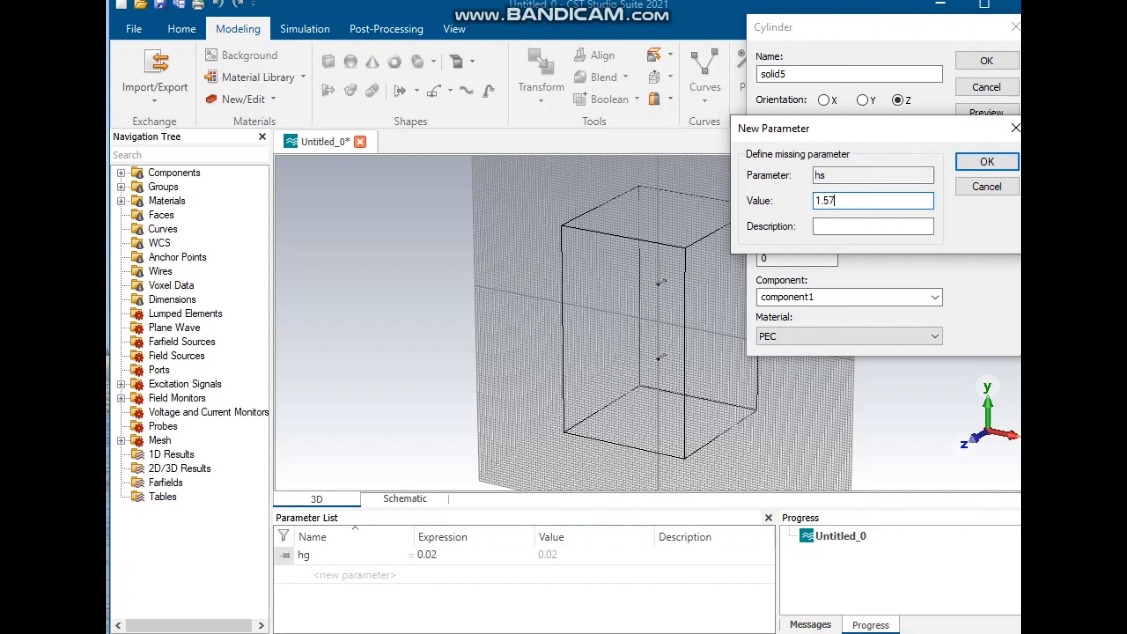
{"action": "key", "text": "Return"}
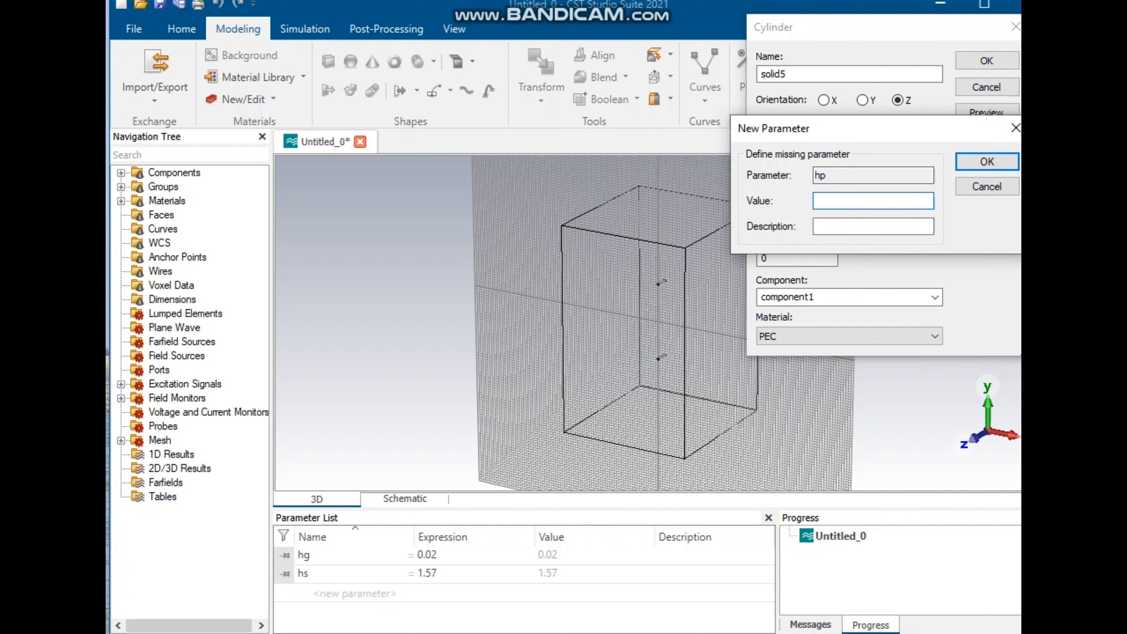
{"action": "type", "text": "0.02"}
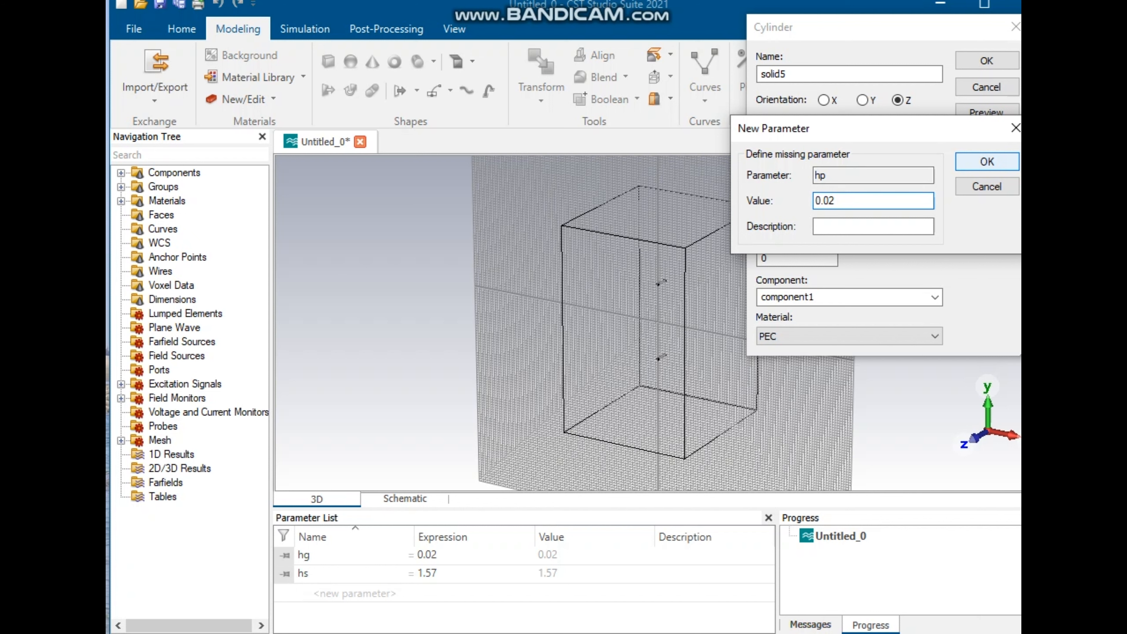
{"action": "left_click", "coordinate": [986, 161]}
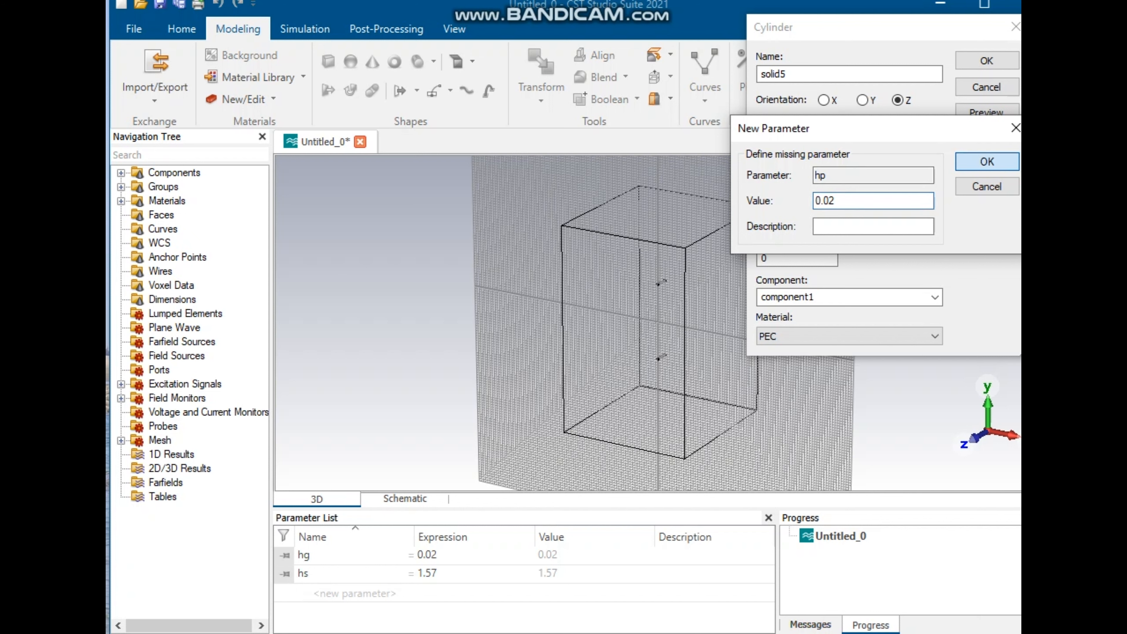
Step: Start a sixth cylinder with outer radius 0.2 and Y center -14.5
{"action": "scroll", "coordinate": [709, 273], "scroll_direction": "down", "scroll_amount": 1}
{"action": "scroll", "coordinate": [708, 275], "scroll_direction": "up", "scroll_amount": 4}
{"action": "scroll", "coordinate": [657, 306], "scroll_direction": "down", "scroll_amount": 1}
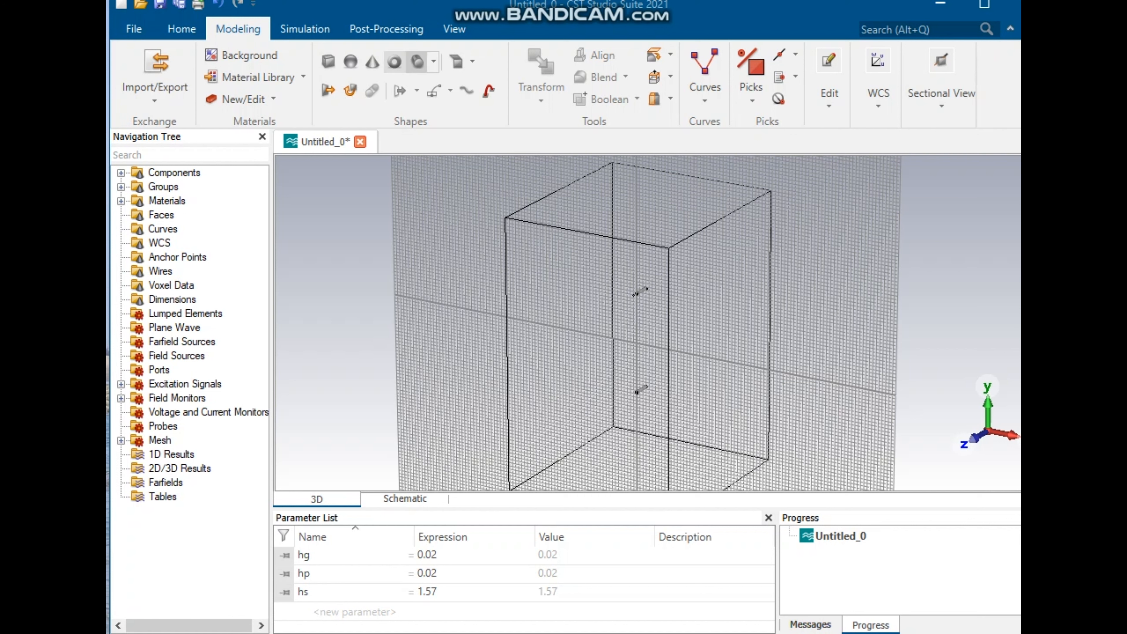
{"action": "left_click", "coordinate": [417, 62]}
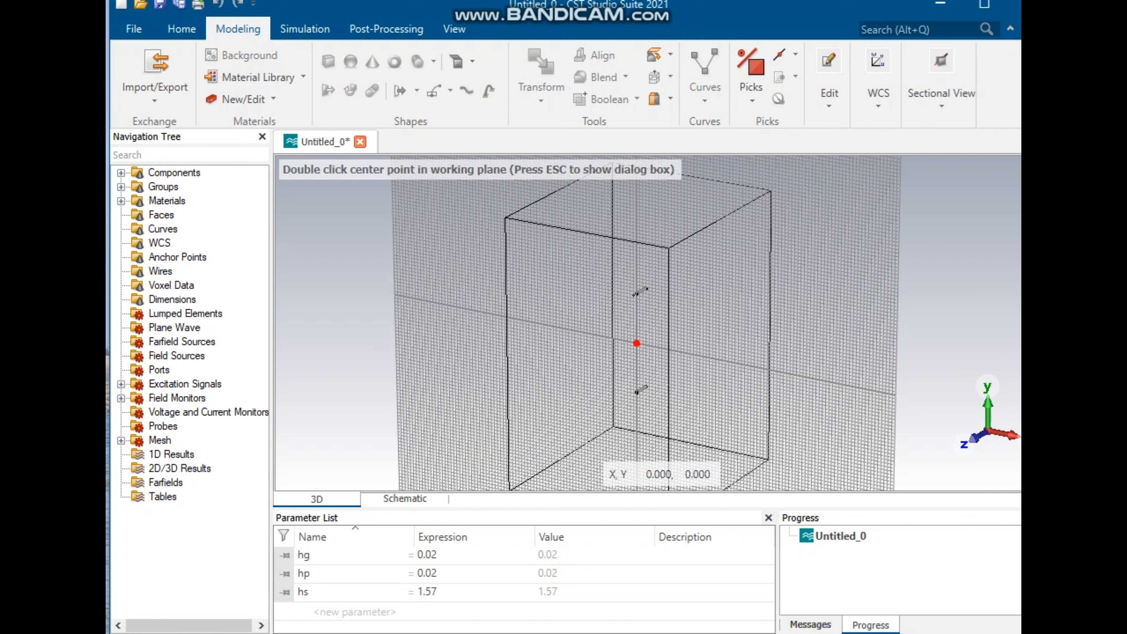
{"action": "key", "text": "Escape"}
{"action": "left_click", "coordinate": [773, 142]}
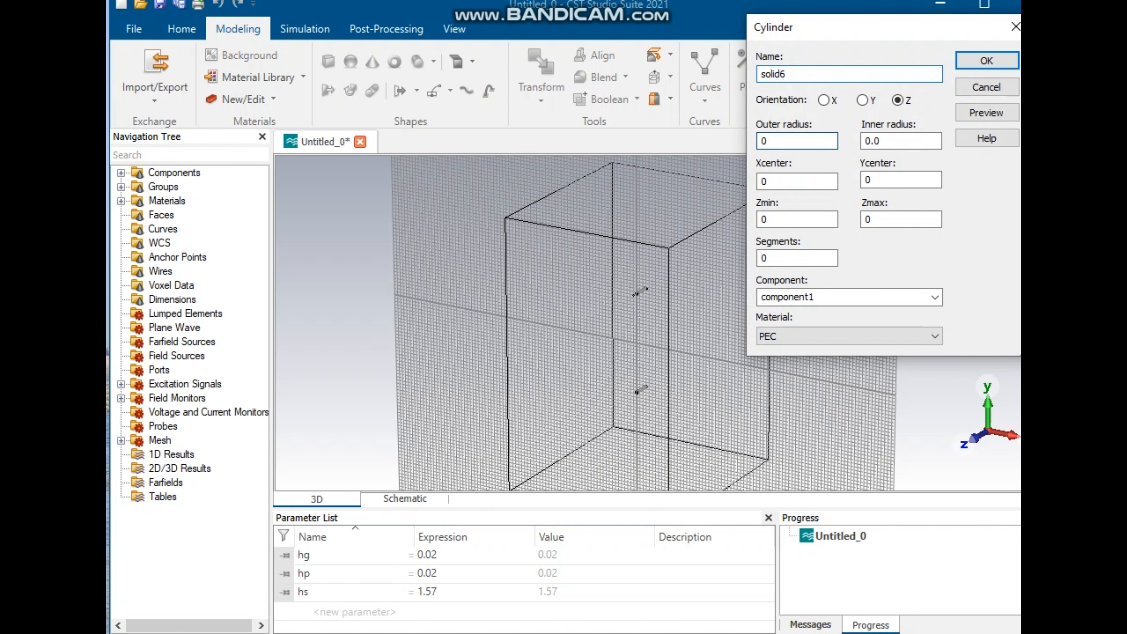
{"action": "type", "text": ".2"}
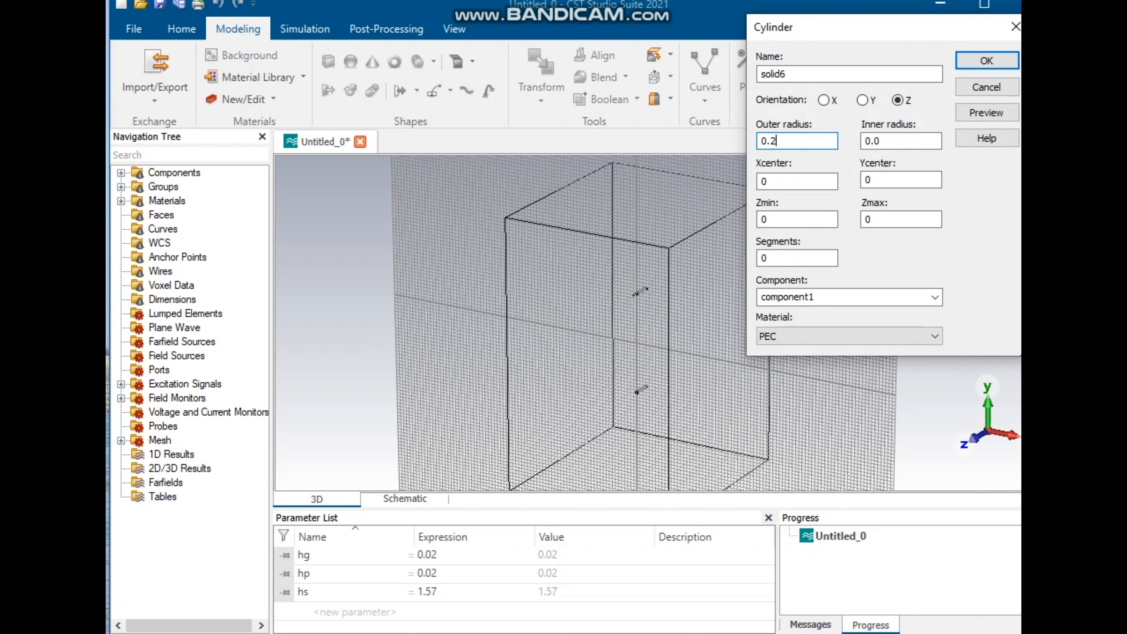
{"action": "left_click_drag", "start_coordinate": [875, 180], "coordinate": [864, 180]}
{"action": "type", "text": "-14.5"}
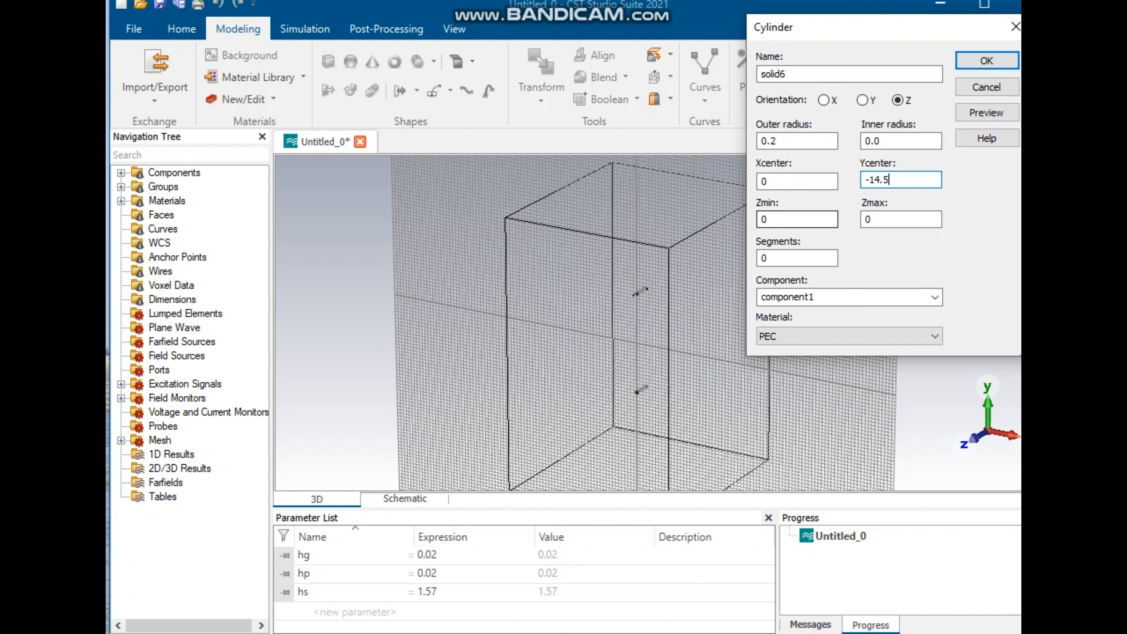
Step: Set the sixth cylinder's Zmin to -5 and Zmax to hg+hs+hp, and confirm the cylinder
{"action": "left_click_drag", "start_coordinate": [771, 220], "coordinate": [759, 219]}
{"action": "type", "text": "-5"}
{"action": "key", "text": "Tab"}
{"action": "type", "text": "hg+hs+hp"}
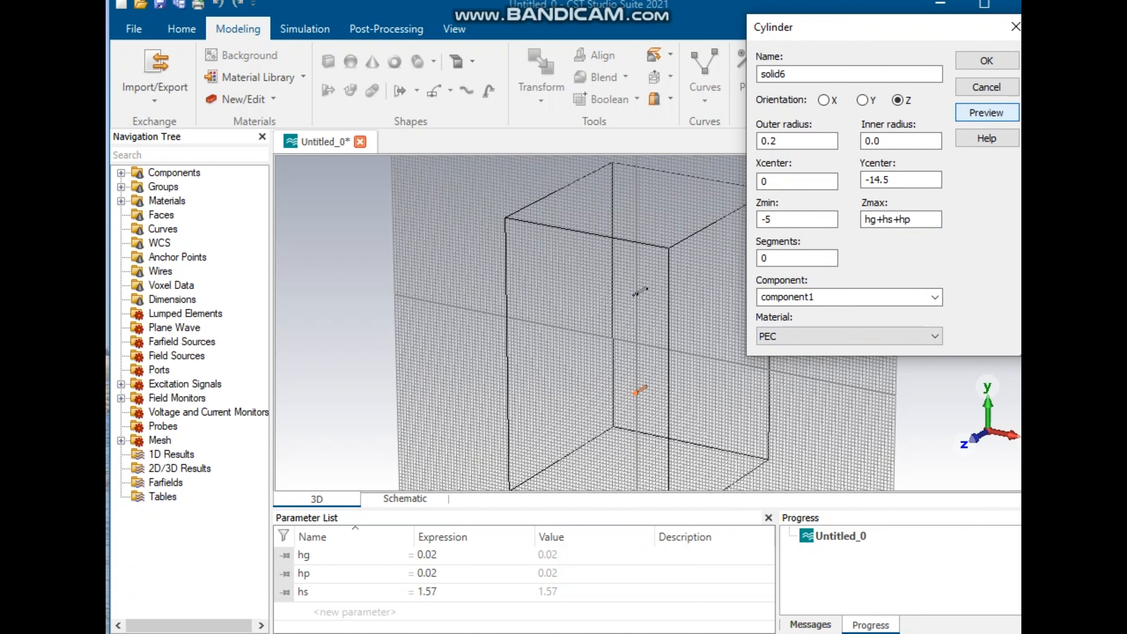
{"action": "left_click", "coordinate": [985, 60]}
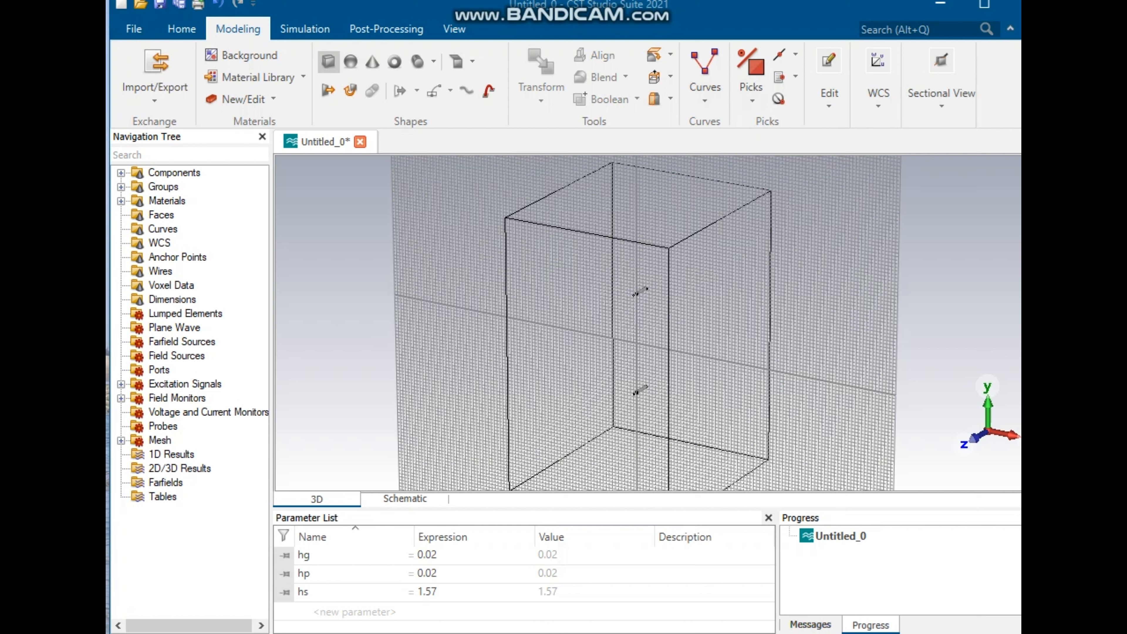
Step: Start a PEC brick with Xmin -Lgnd/2 and Xmax Lgnd/2
{"action": "left_click", "coordinate": [328, 61]}
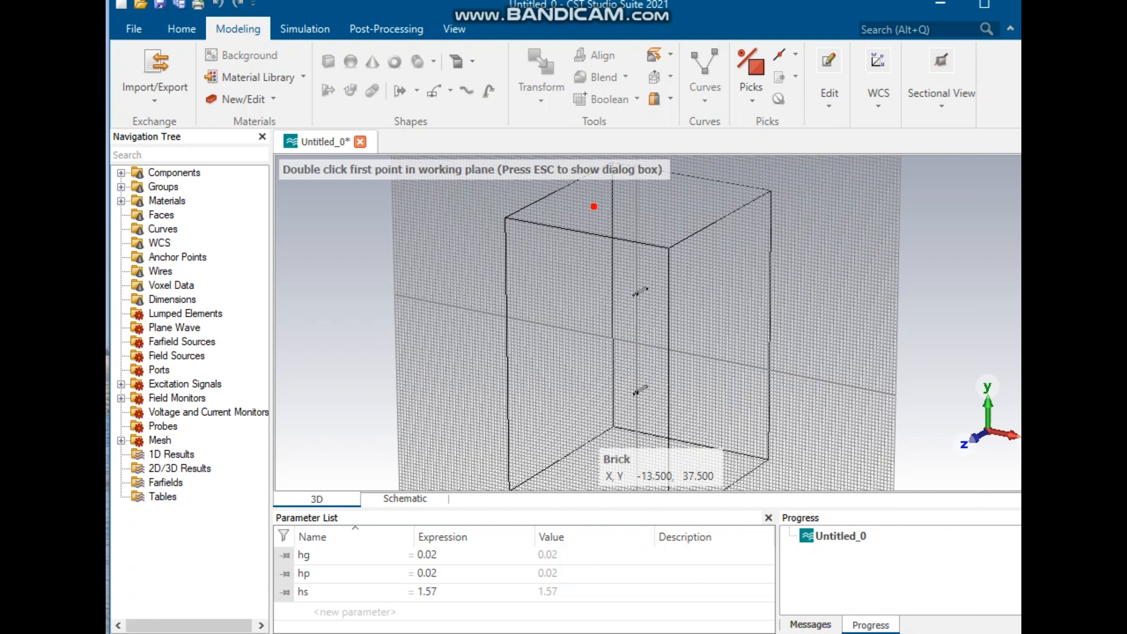
{"action": "key", "text": "Escape"}
{"action": "left_click", "coordinate": [771, 115]}
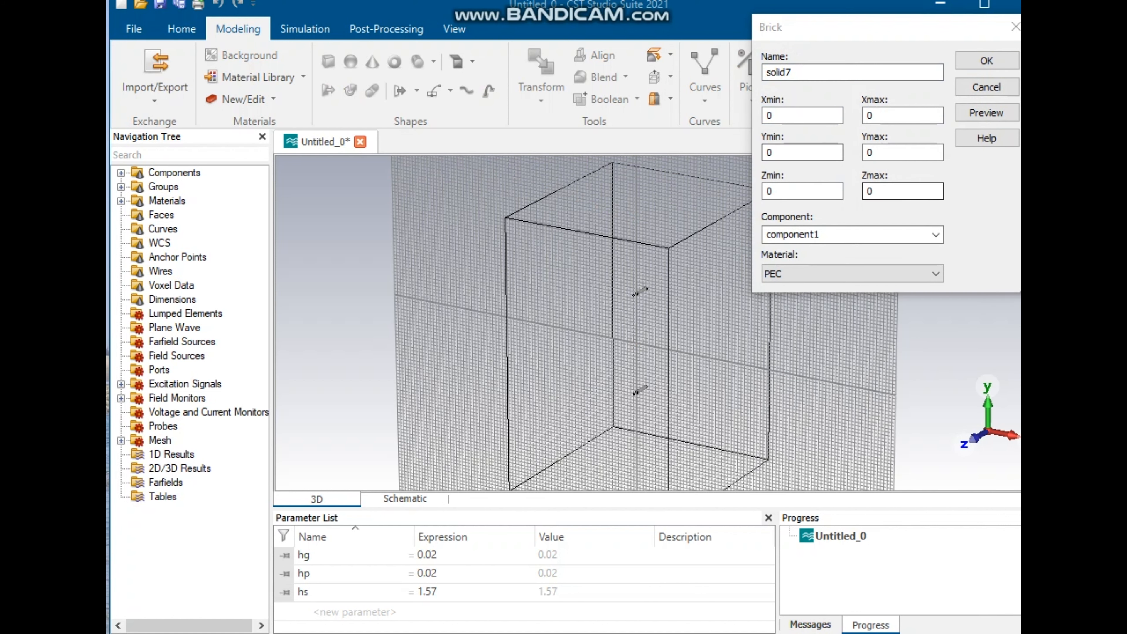
{"action": "key", "text": "super+v"}
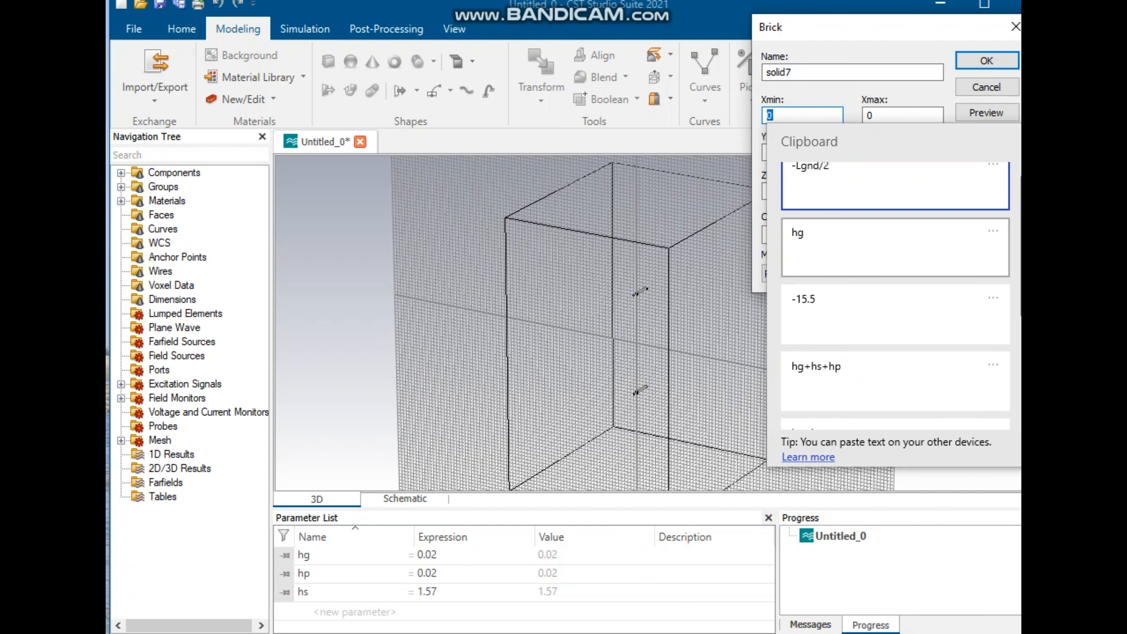
{"action": "key", "text": "Return"}
{"action": "key", "text": "Tab"}
{"action": "key", "text": "super+v"}
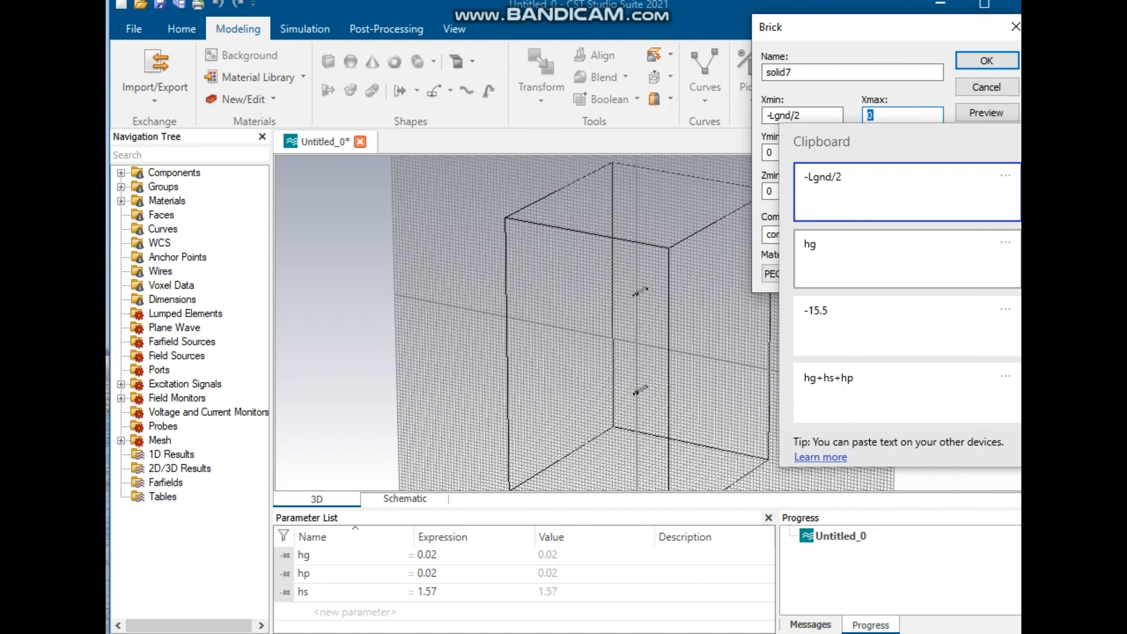
{"action": "key", "text": "Down"}
{"action": "key", "text": "Down"}
{"action": "key", "text": "Down"}
{"action": "key", "text": "Down"}
{"action": "key", "text": "Down"}
{"action": "key", "text": "Down"}
{"action": "key", "text": "Down"}
{"action": "key", "text": "Down"}
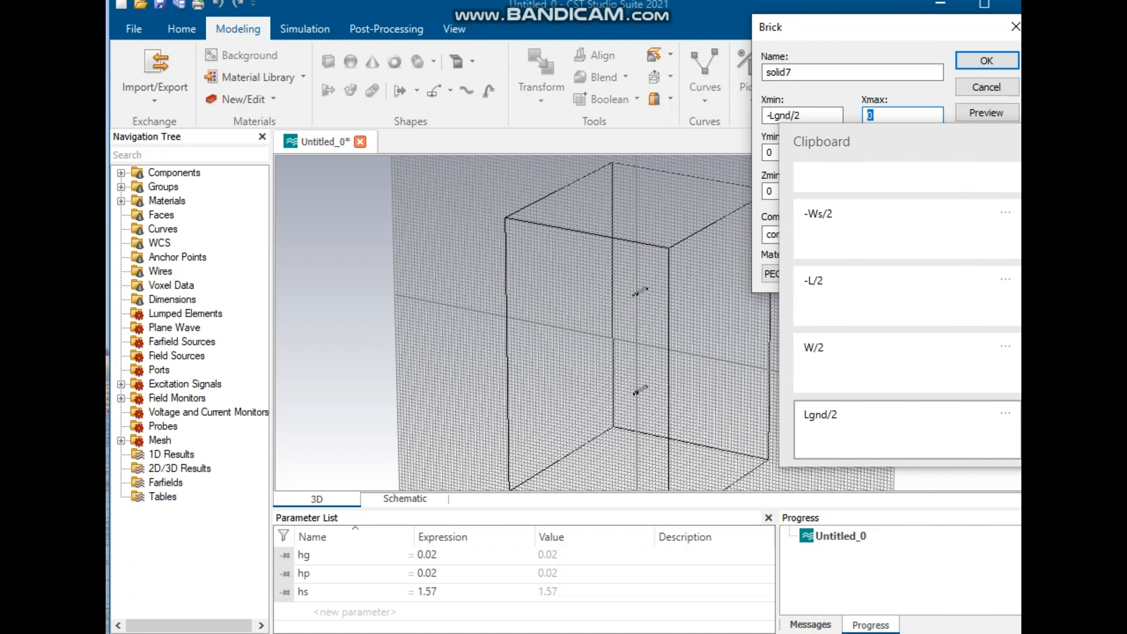
{"action": "key", "text": "Return"}
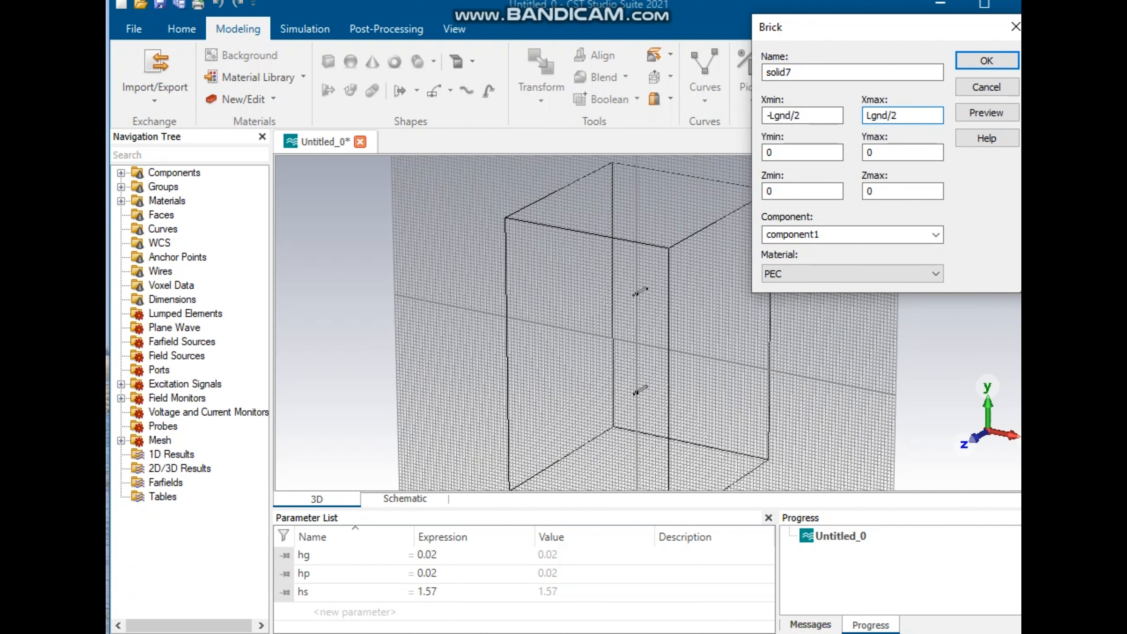
Step: Set the brick's Ymin to -Lgnd/2 and Ymax to Lgnd/2
{"action": "key", "text": "Tab"}
{"action": "key", "text": "super+v"}
{"action": "key", "text": "Return"}
{"action": "key", "text": "Tab"}
{"action": "key", "text": "super+v"}
{"action": "key", "text": "Down"}
{"action": "key", "text": "Down"}
{"action": "key", "text": "Down"}
{"action": "key", "text": "Down"}
{"action": "key", "text": "Down"}
{"action": "key", "text": "Down"}
{"action": "key", "text": "Down"}
{"action": "key", "text": "Down"}
{"action": "key", "text": "Return"}
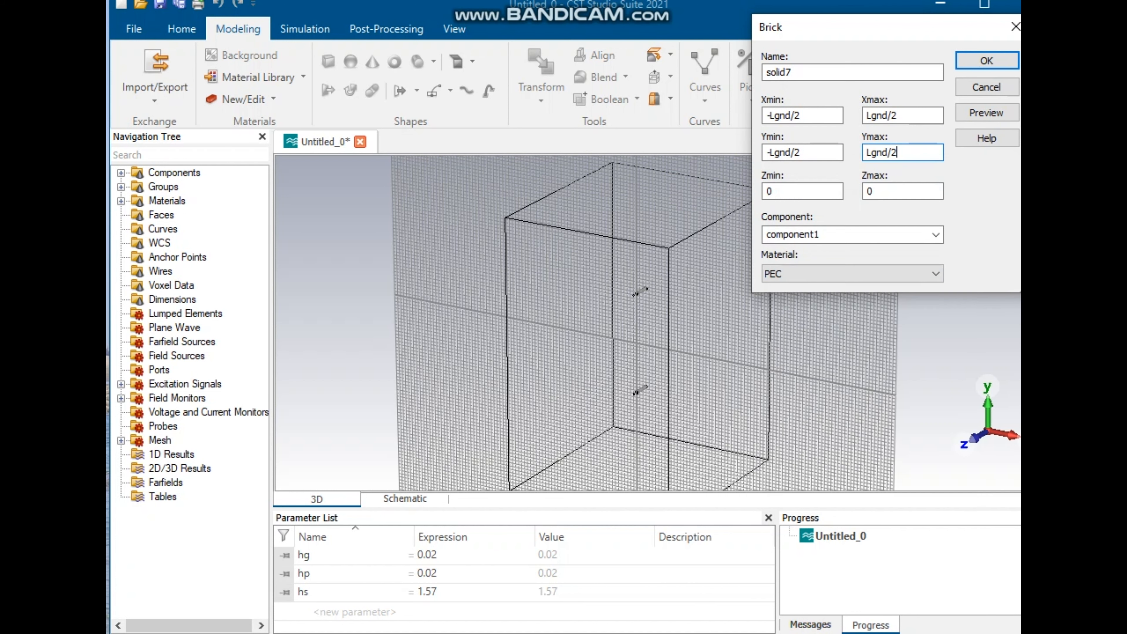
Step: Set the brick's Zmax to hg
{"action": "key", "text": "Tab"}
{"action": "key", "text": "Tab"}
{"action": "key", "text": "super+v"}
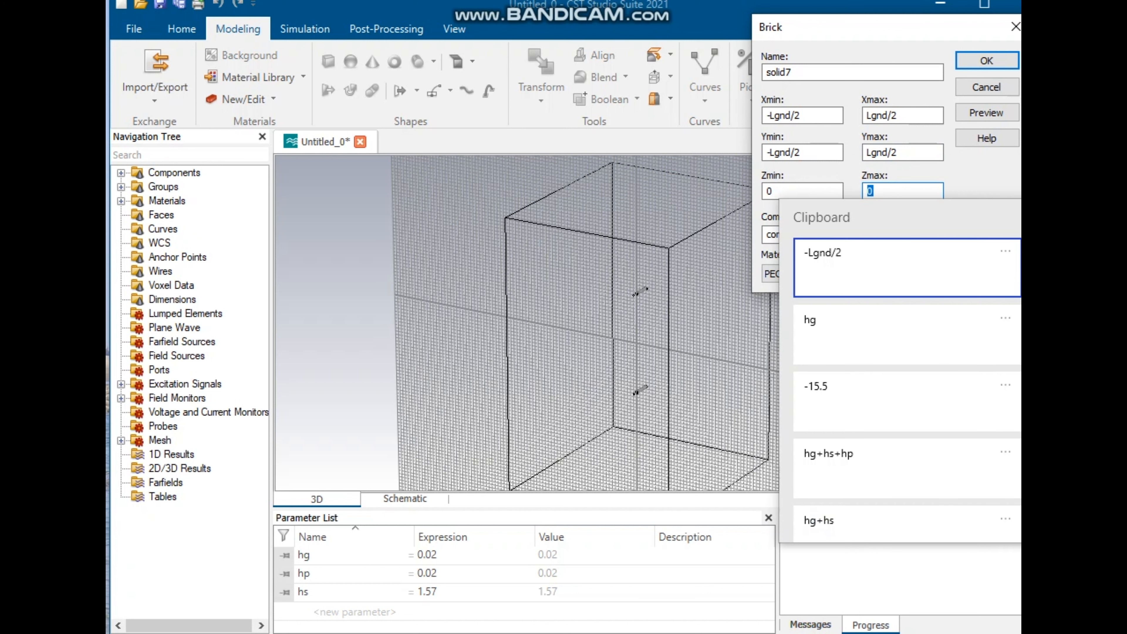
{"action": "key", "text": "Down"}
{"action": "key", "text": "Return"}
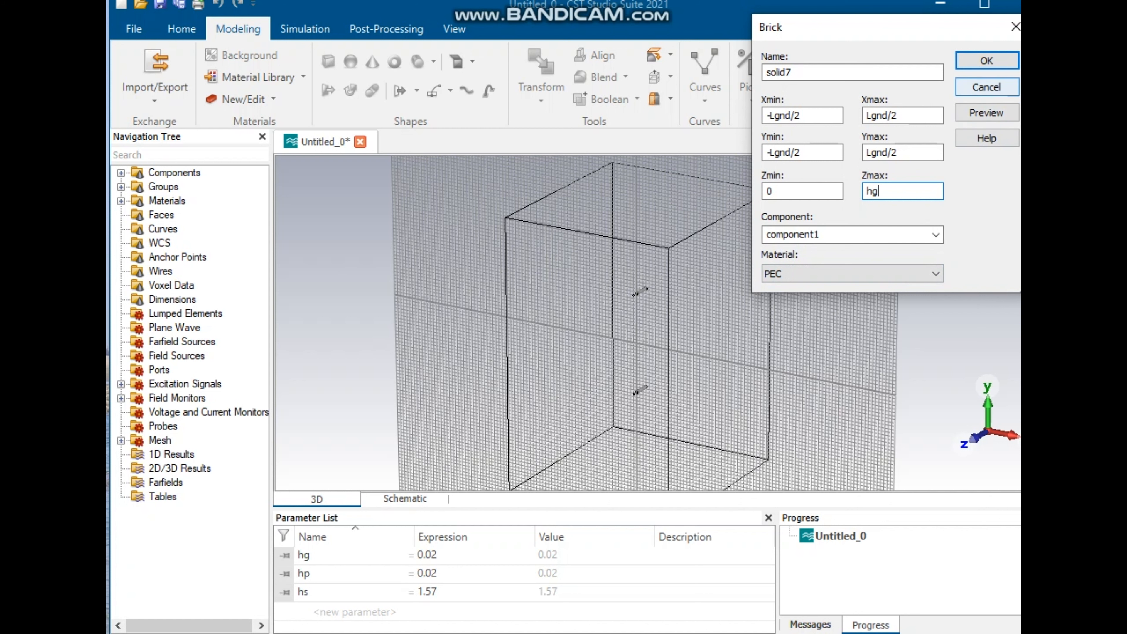
Step: Confirm the brick and define the missing parameter Lgnd with a value of 95
{"action": "left_click", "coordinate": [986, 61]}
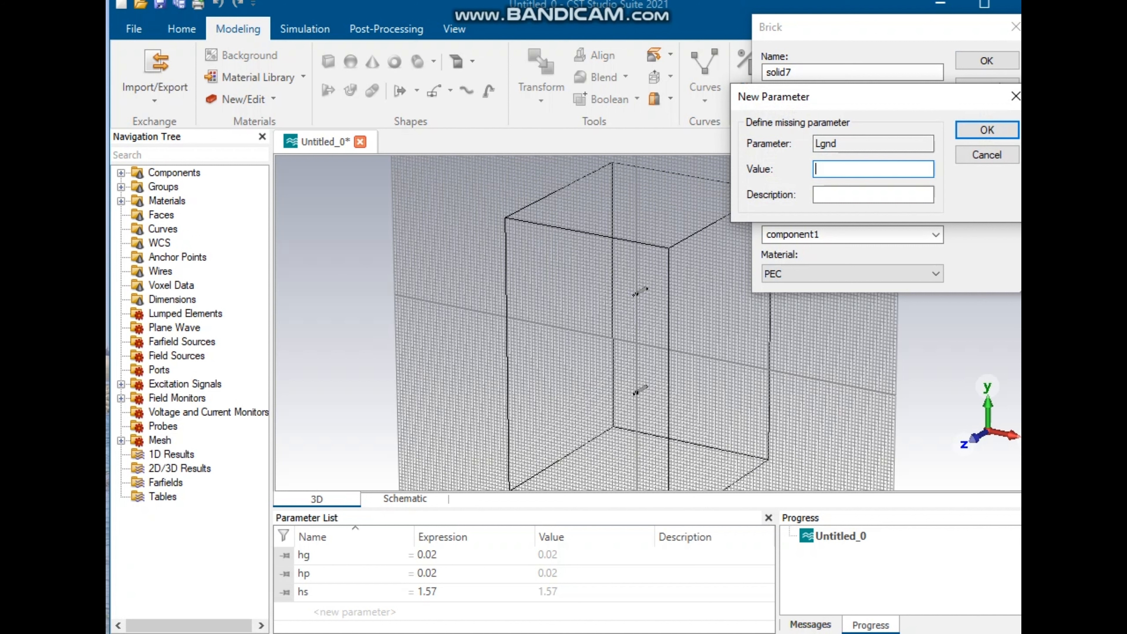
{"action": "type", "text": "95"}
{"action": "key", "text": "Return"}
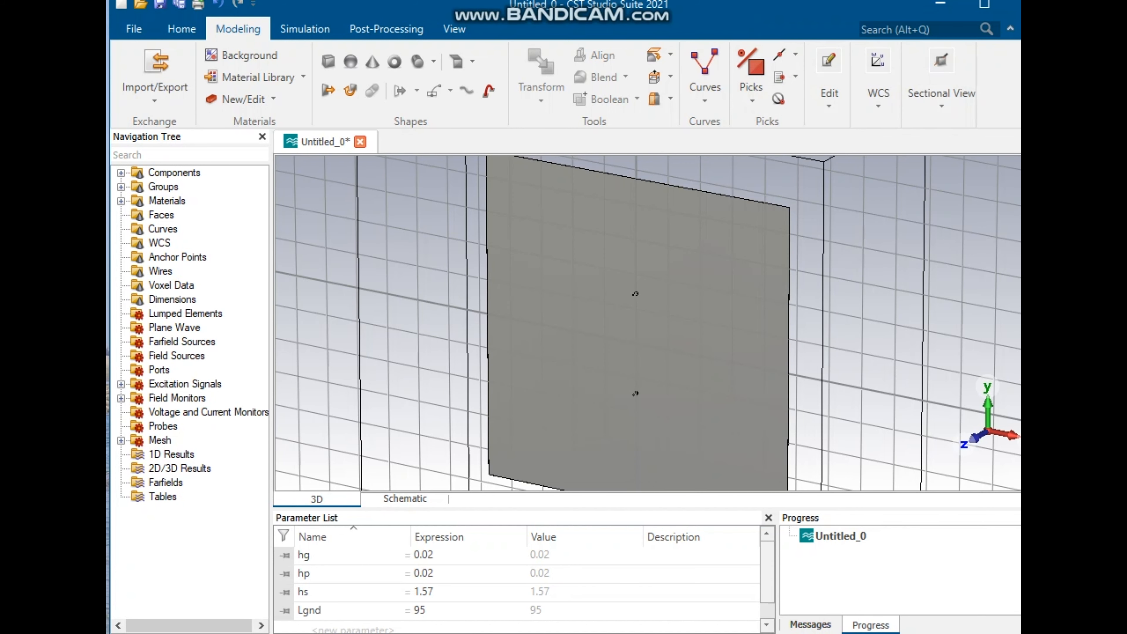
Step: Start a new cylinder with outer radius 0.5 and Ycenter 14.5
{"action": "scroll", "coordinate": [693, 288], "scroll_direction": "down", "scroll_amount": 2}
{"action": "mouse_move", "coordinate": [694, 289]}
{"action": "middle_mouse_down"}
{"action": "mouse_move", "coordinate": [643, 274]}
{"action": "mouse_move", "coordinate": [719, 291]}
{"action": "mouse_move", "coordinate": [668, 288]}
{"action": "mouse_move", "coordinate": [692, 289]}
{"action": "middle_mouse_up"}
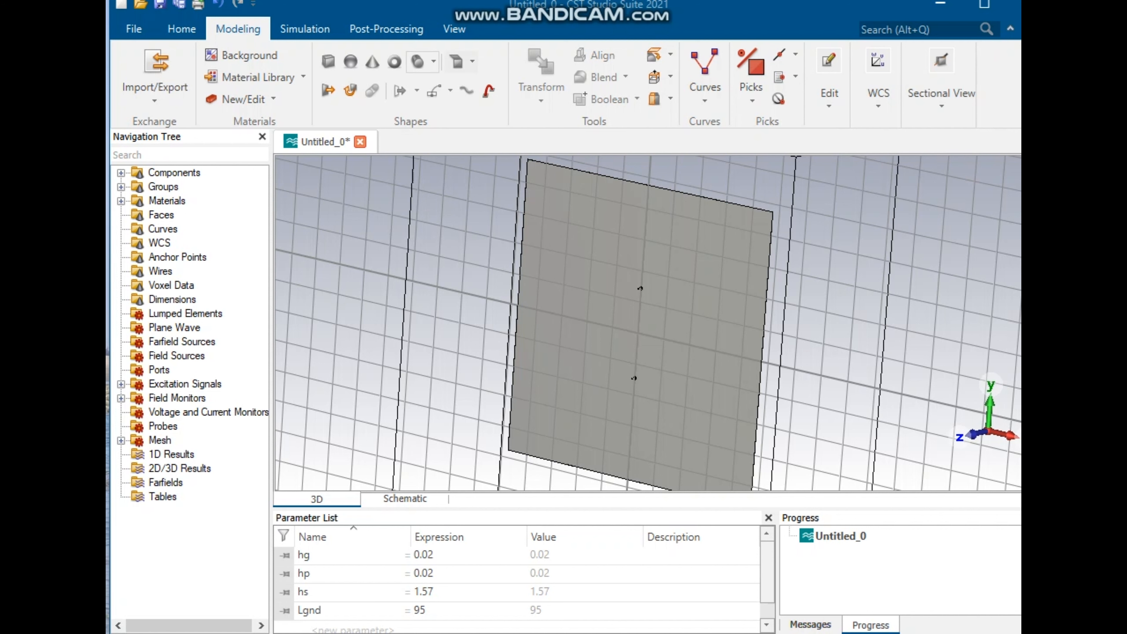
{"action": "left_click", "coordinate": [417, 61]}
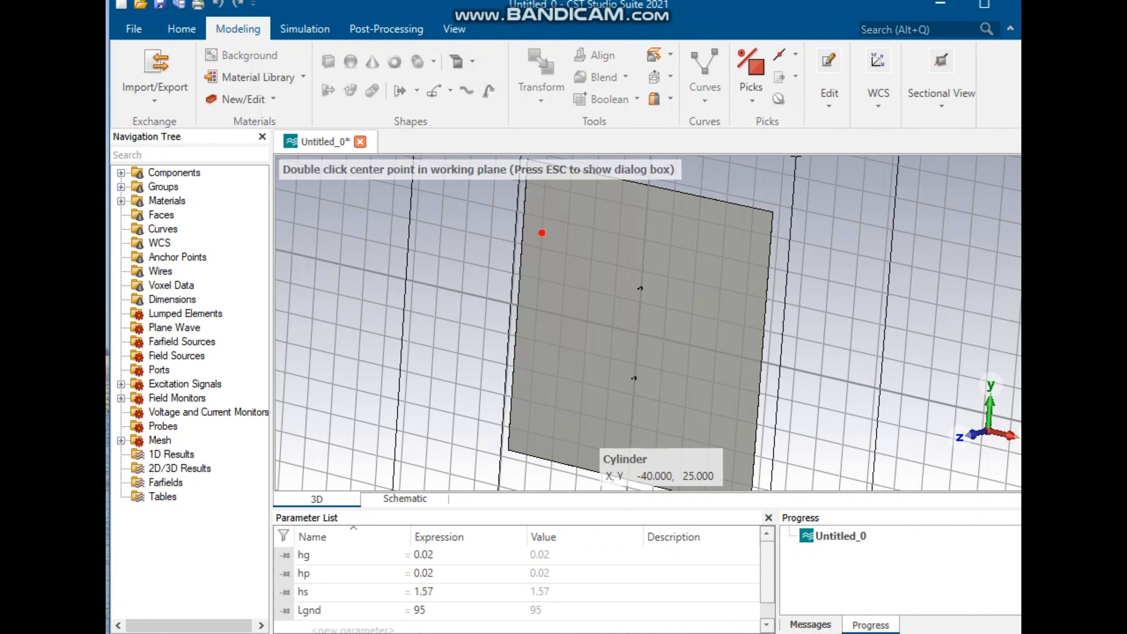
{"action": "key", "text": "Escape"}
{"action": "left_click", "coordinate": [785, 142]}
{"action": "type", "text": ".5"}
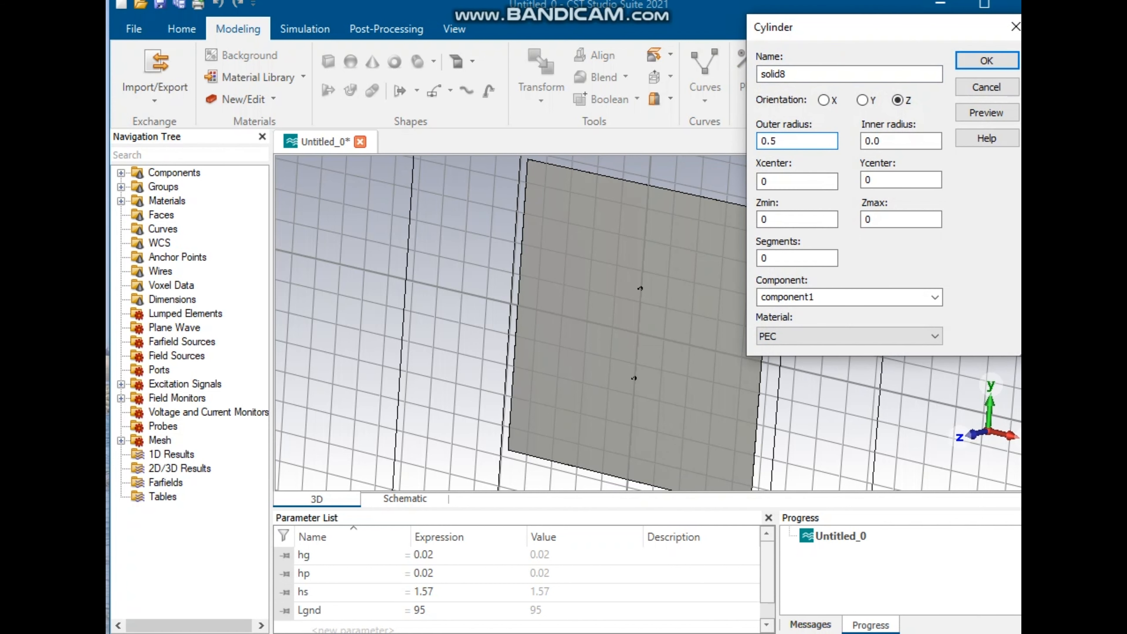
{"action": "double_click", "coordinate": [883, 180]}
{"action": "type", "text": "14.5"}
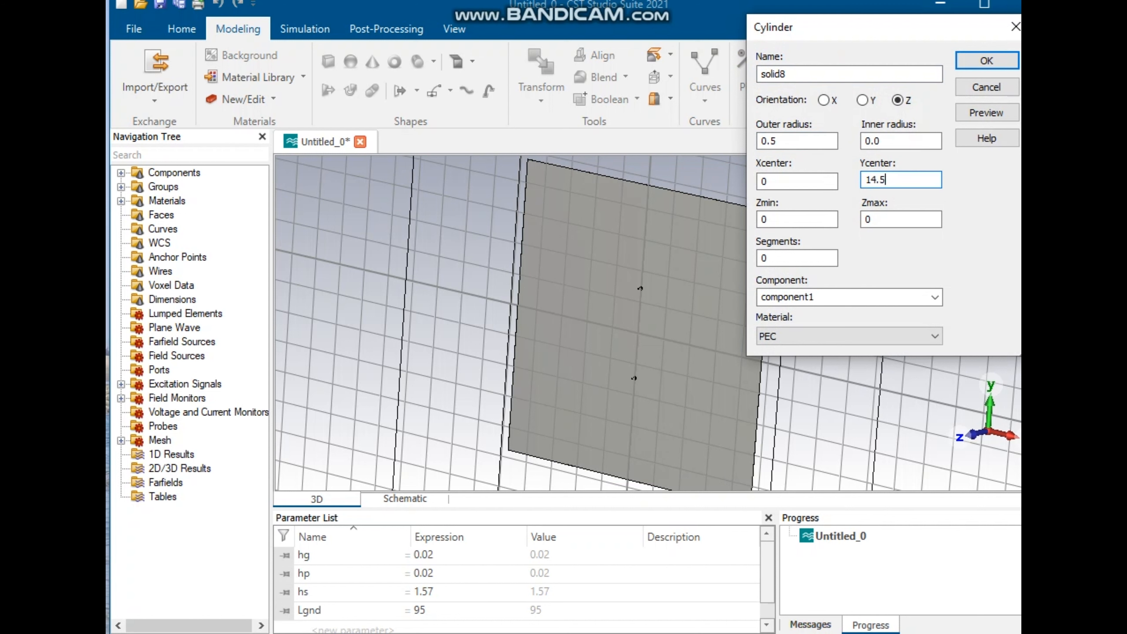
Step: Set the cylinder's Zmax to hg, preview it and confirm the PEC cylinder
{"action": "double_click", "coordinate": [883, 219]}
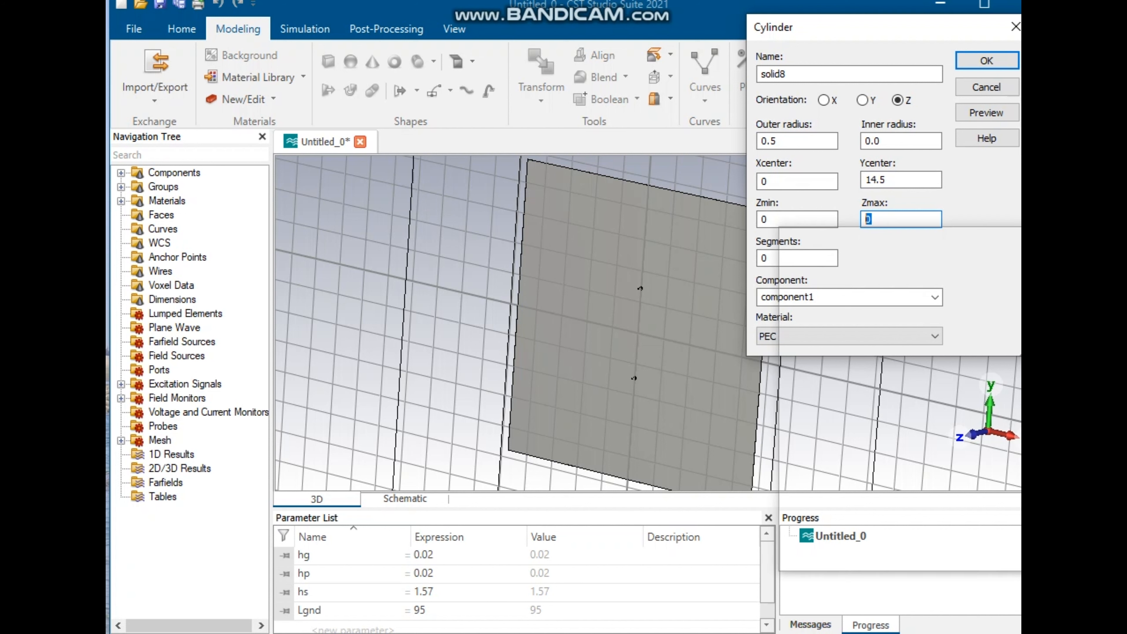
{"action": "left_click", "coordinate": [880, 358]}
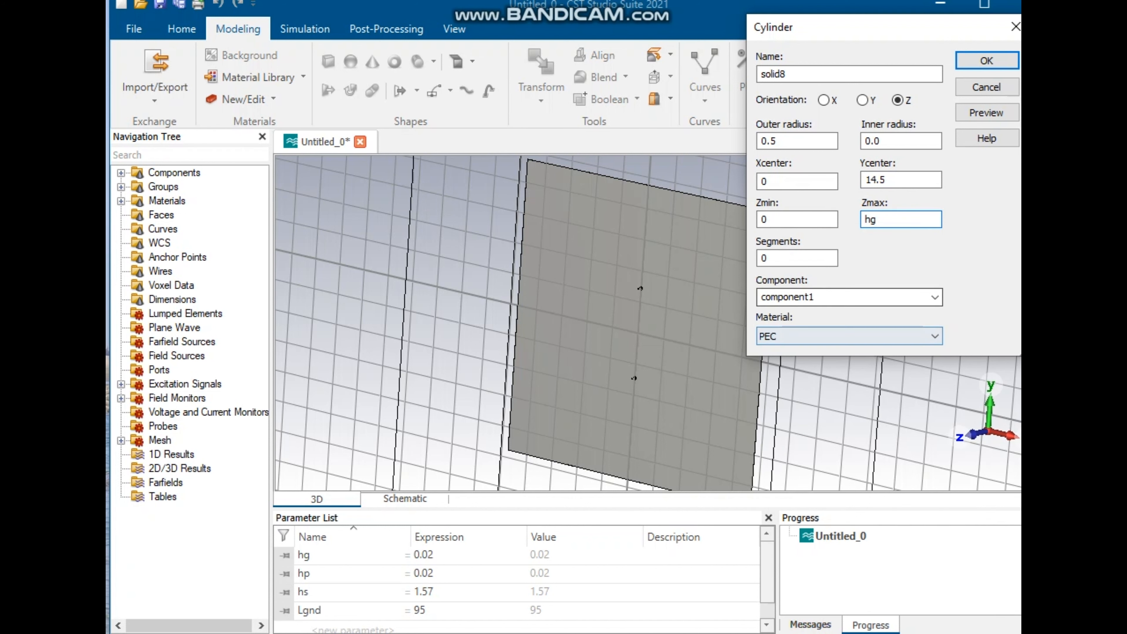
{"action": "left_click", "coordinate": [986, 113]}
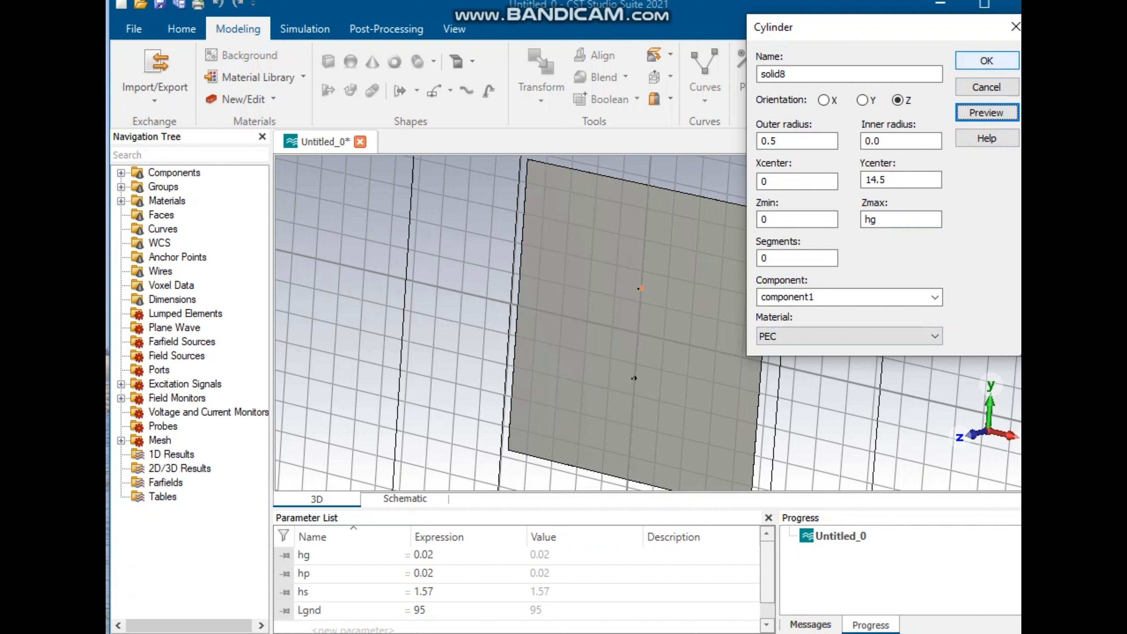
{"action": "left_click", "coordinate": [987, 61]}
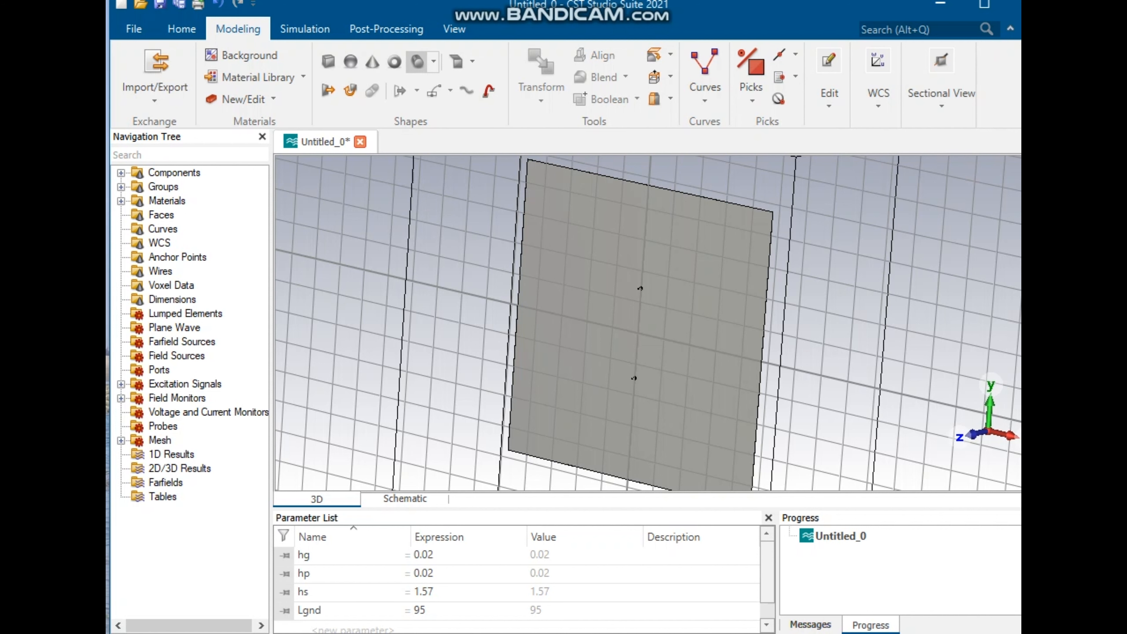
Step: Start another cylinder with outer radius 0.2 and Ycenter 14.5
{"action": "left_click", "coordinate": [417, 61]}
{"action": "key", "text": "Escape"}
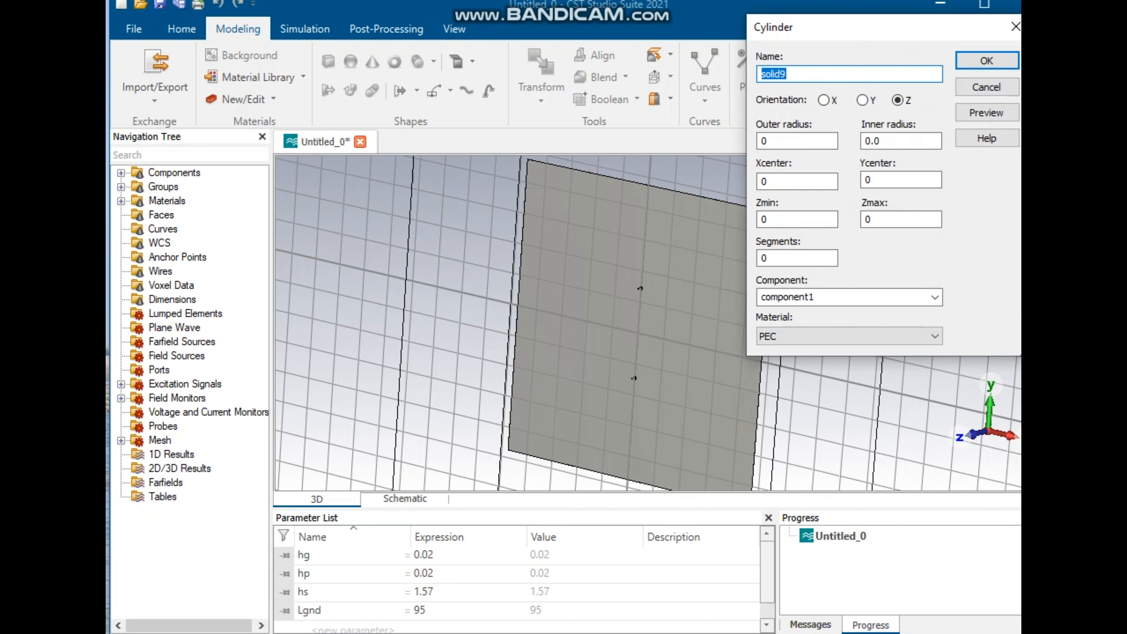
{"action": "left_click", "coordinate": [785, 141]}
{"action": "type", "text": ".2"}
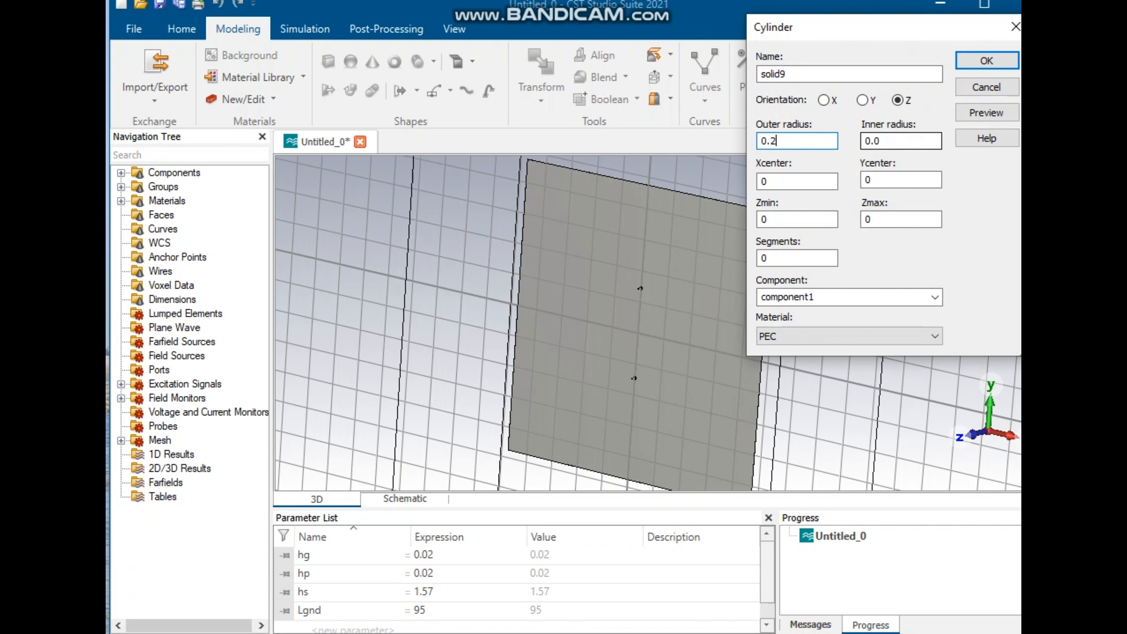
{"action": "left_click_drag", "start_coordinate": [879, 180], "coordinate": [834, 181]}
{"action": "type", "text": "14.5"}
{"action": "key", "text": "Tab"}
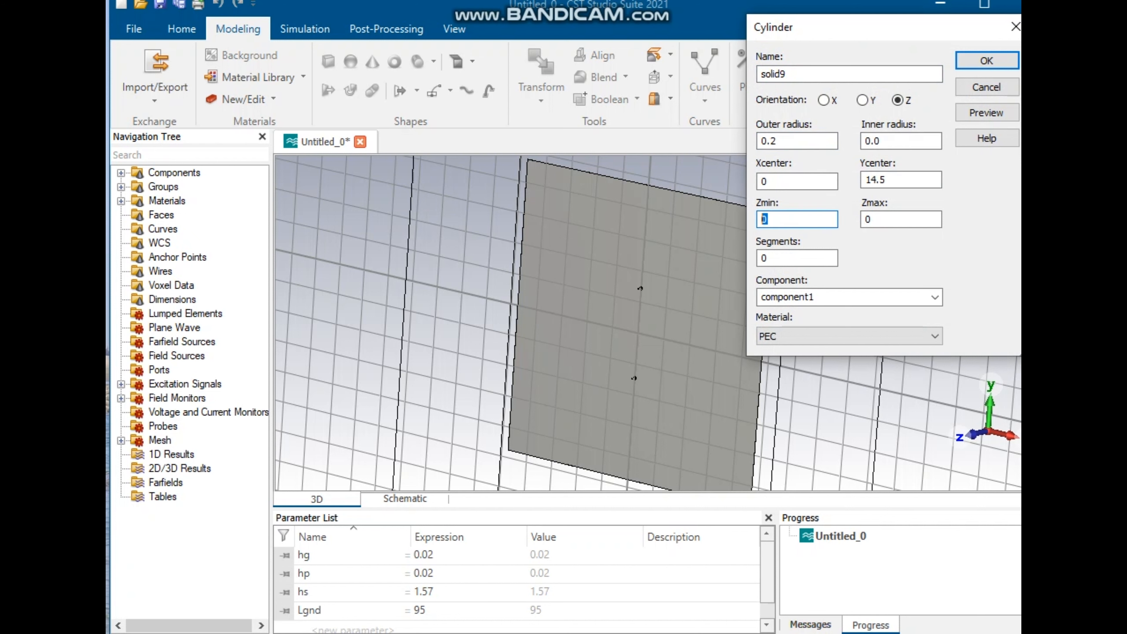
Step: Set this cylinder's Zmin to hg and Zmax to hg+hs
{"action": "type", "text": "hg"}
{"action": "key", "text": "Tab"}
{"action": "key", "text": "End"}
{"action": "key", "text": "shift+Home"}
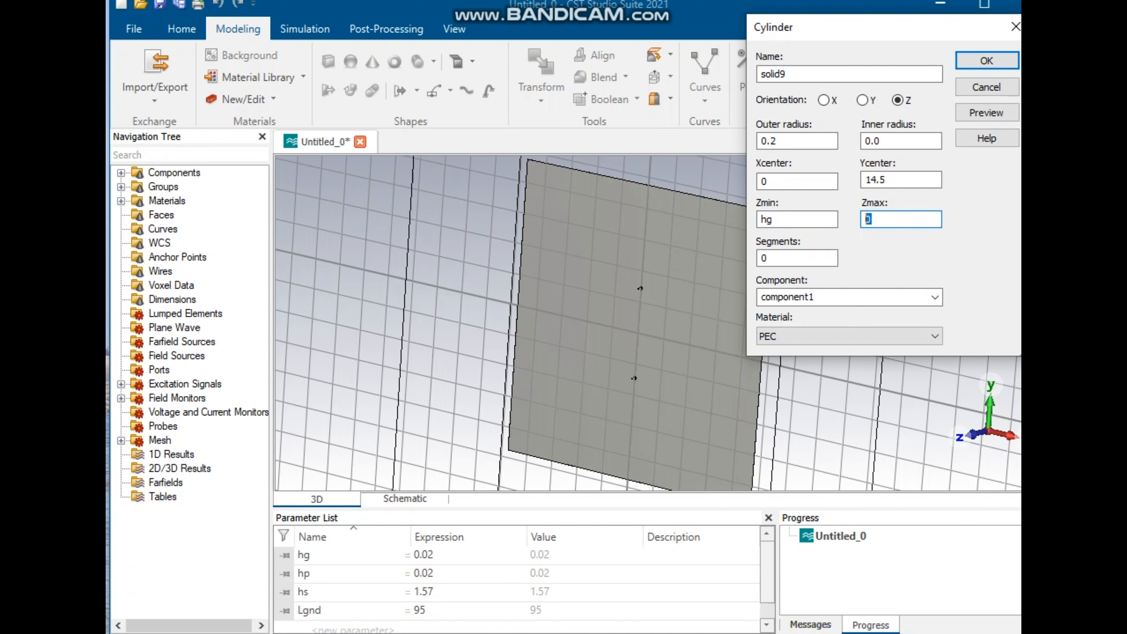
{"action": "key", "text": "super+v"}
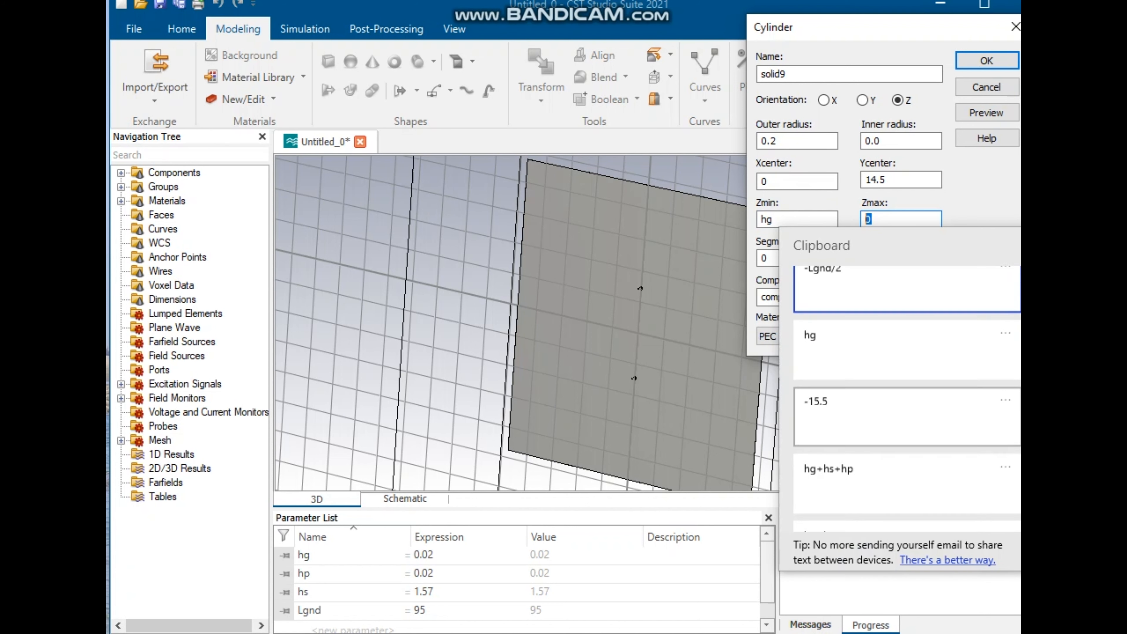
{"action": "key", "text": "Down"}
{"action": "key", "text": "Down"}
{"action": "key", "text": "Down"}
{"action": "key", "text": "Down"}
{"action": "key", "text": "Return"}
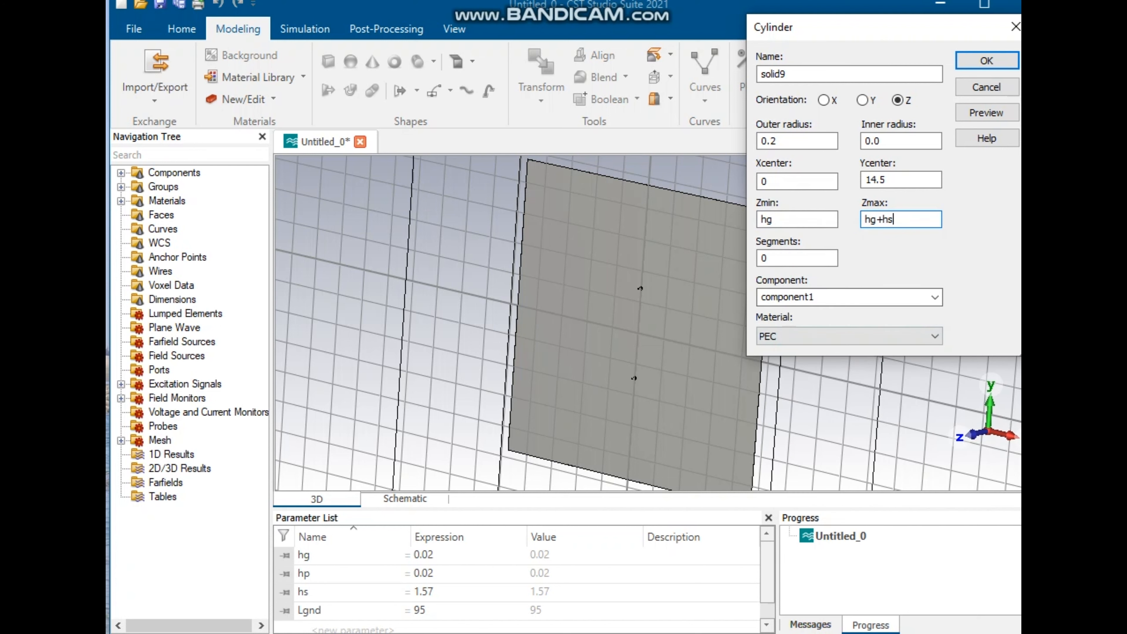
Step: Load Rogers RT5880 (lossy) from the material library as the cylinder's material
{"action": "left_click", "coordinate": [850, 336]}
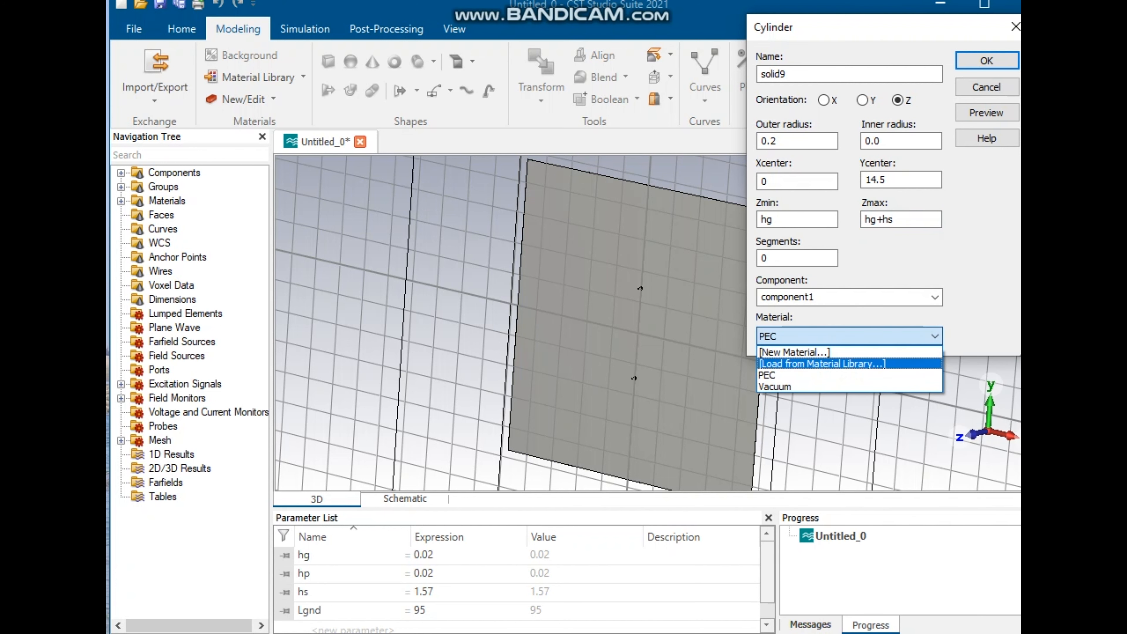
{"action": "key", "text": "Return"}
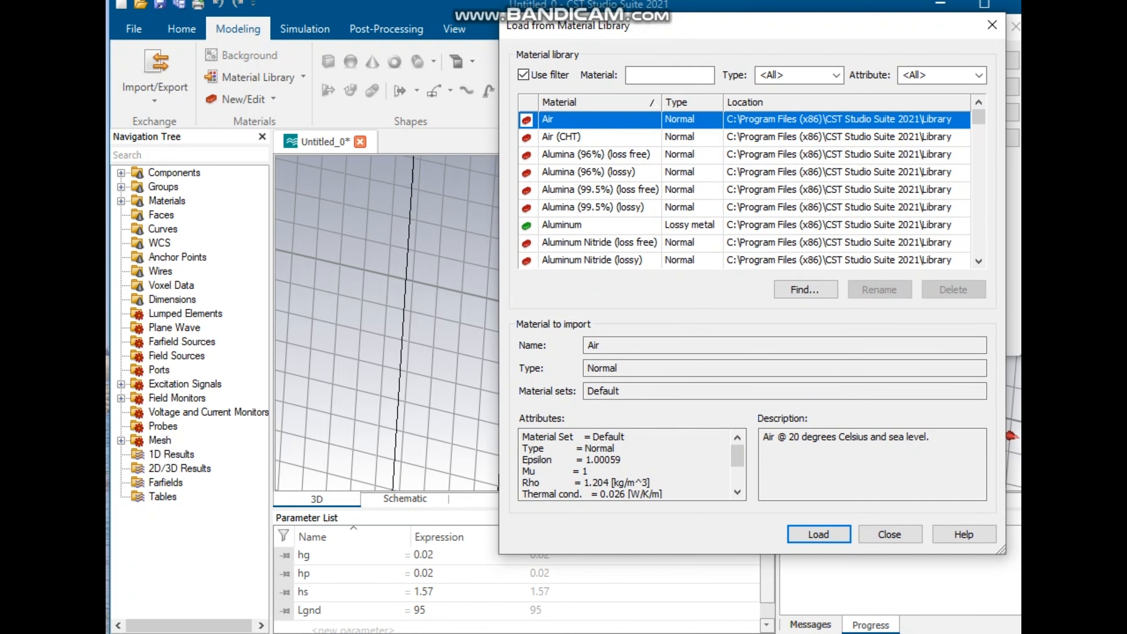
{"action": "type", "text": "Ro"}
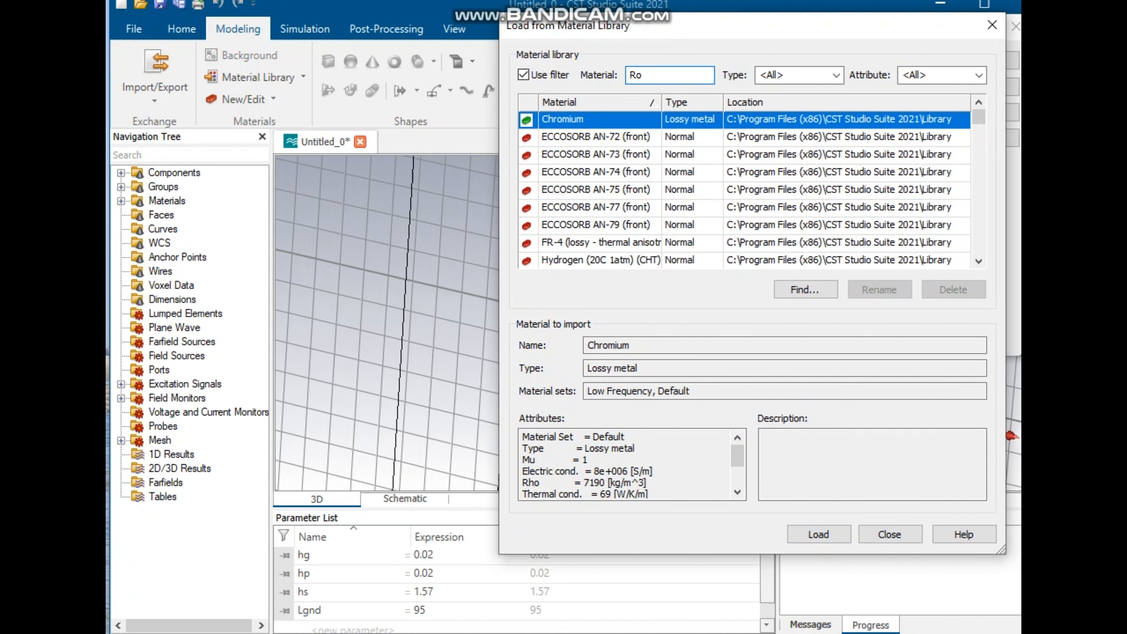
{"action": "type", "text": "gger"}
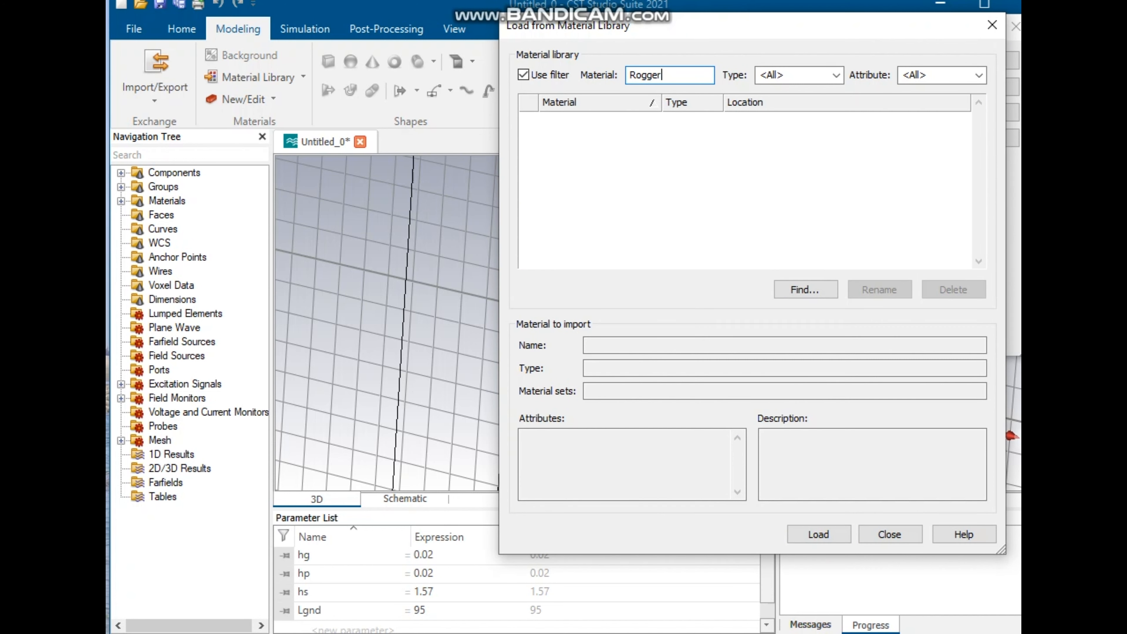
{"action": "key", "text": "BackSpace"}
{"action": "key", "text": "BackSpace"}
{"action": "key", "text": "BackSpace"}
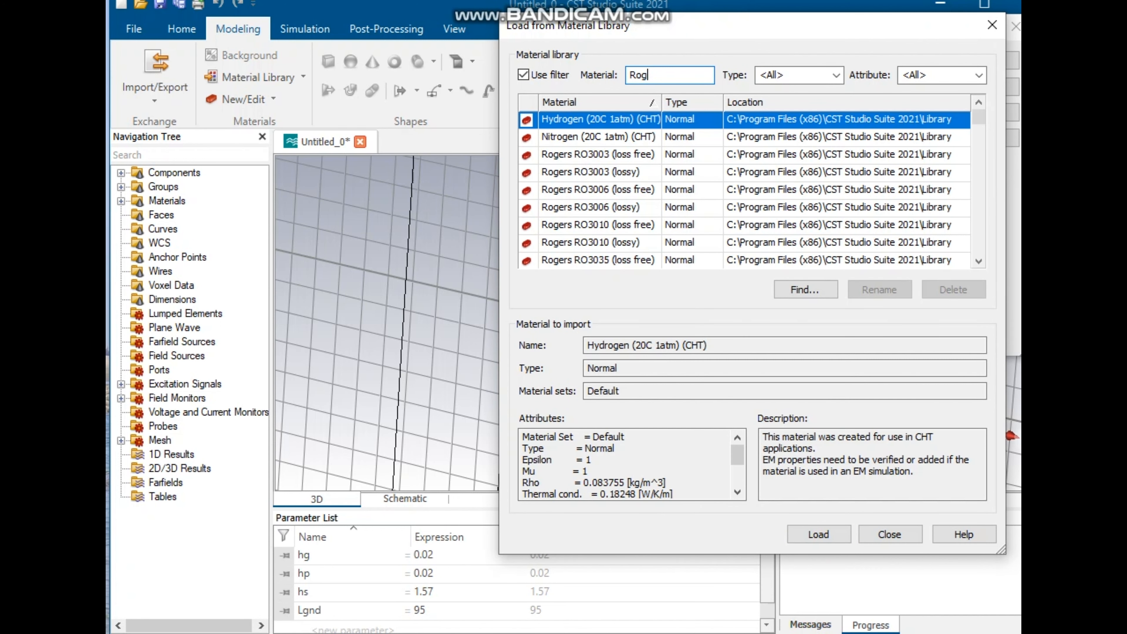
{"action": "type", "text": "er rt"}
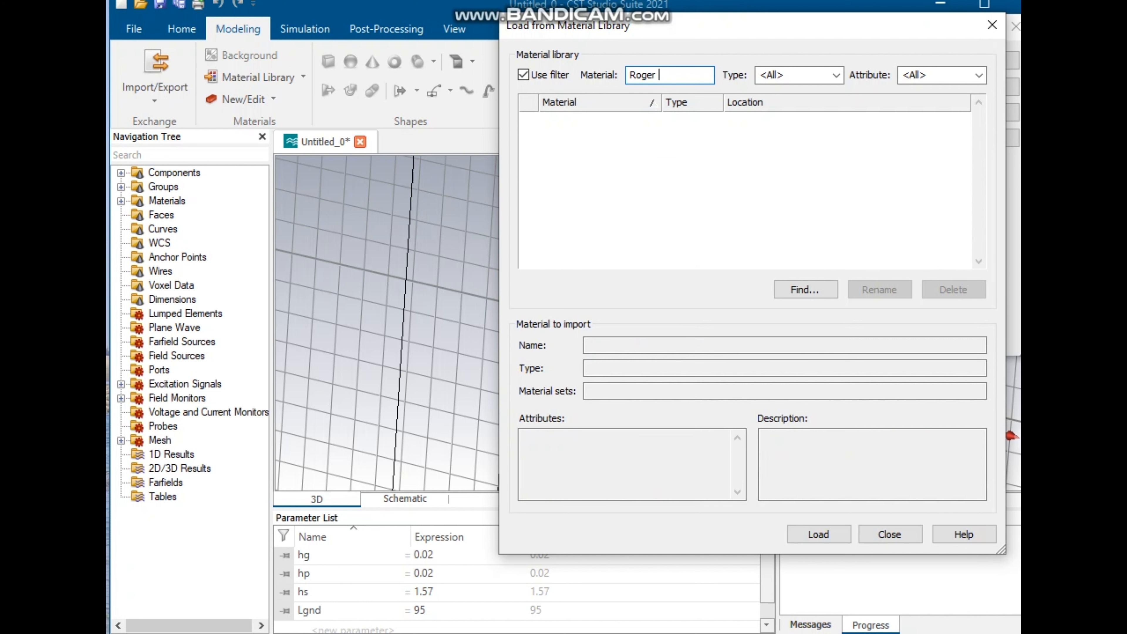
{"action": "key", "text": "BackSpace"}
{"action": "key", "text": "BackSpace"}
{"action": "key", "text": "BackSpace"}
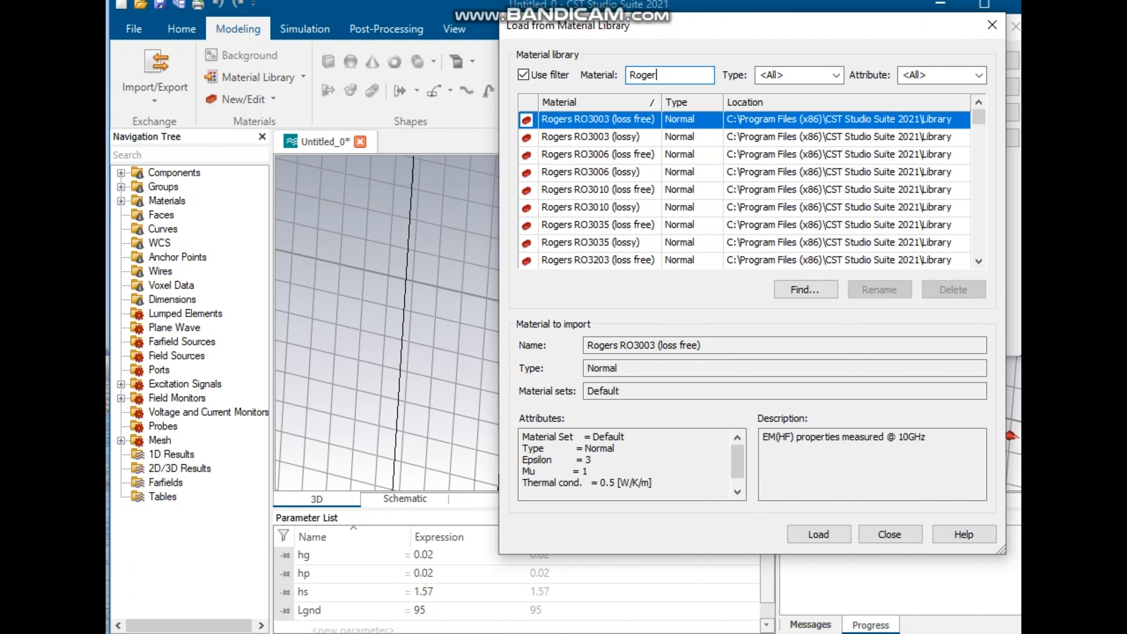
{"action": "type", "text": "RT"}
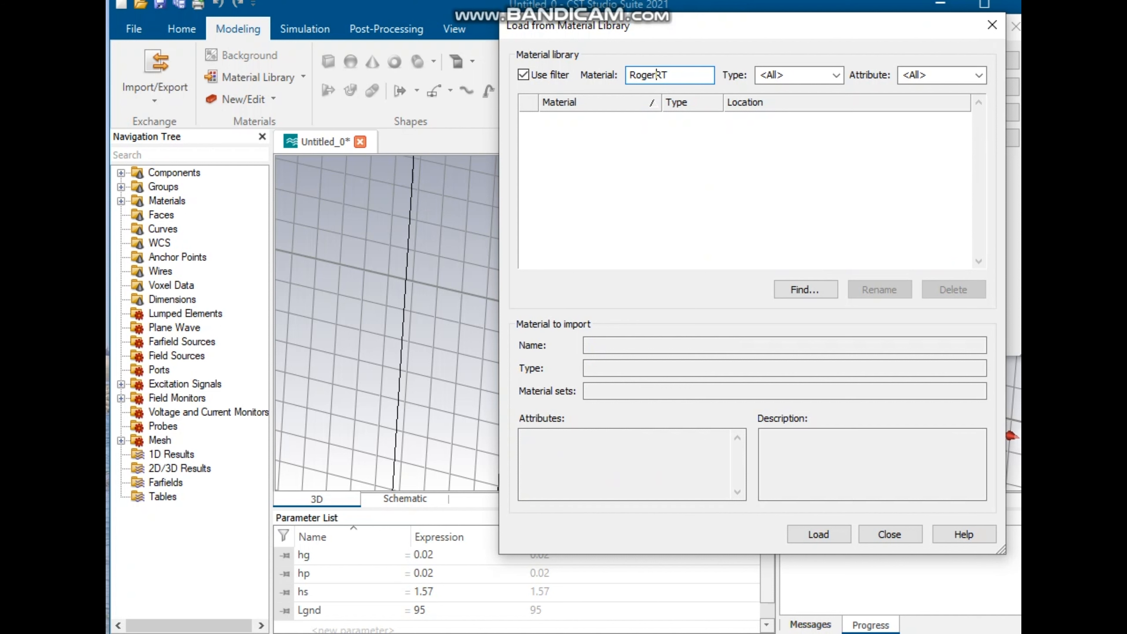
{"action": "type", "text": "s"}
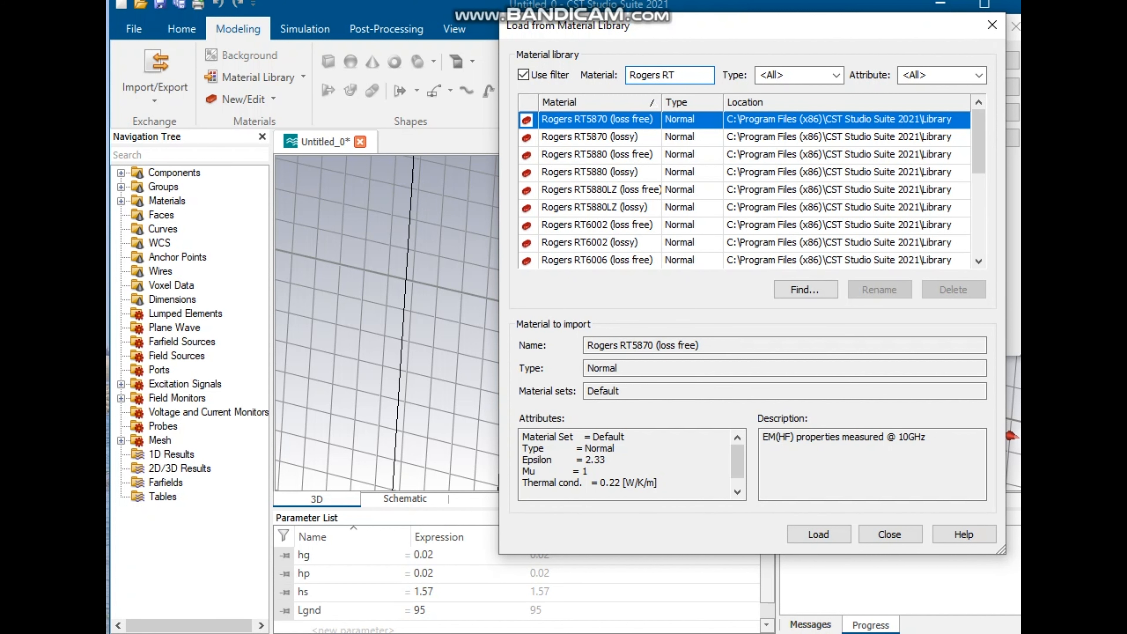
{"action": "left_click", "coordinate": [591, 172]}
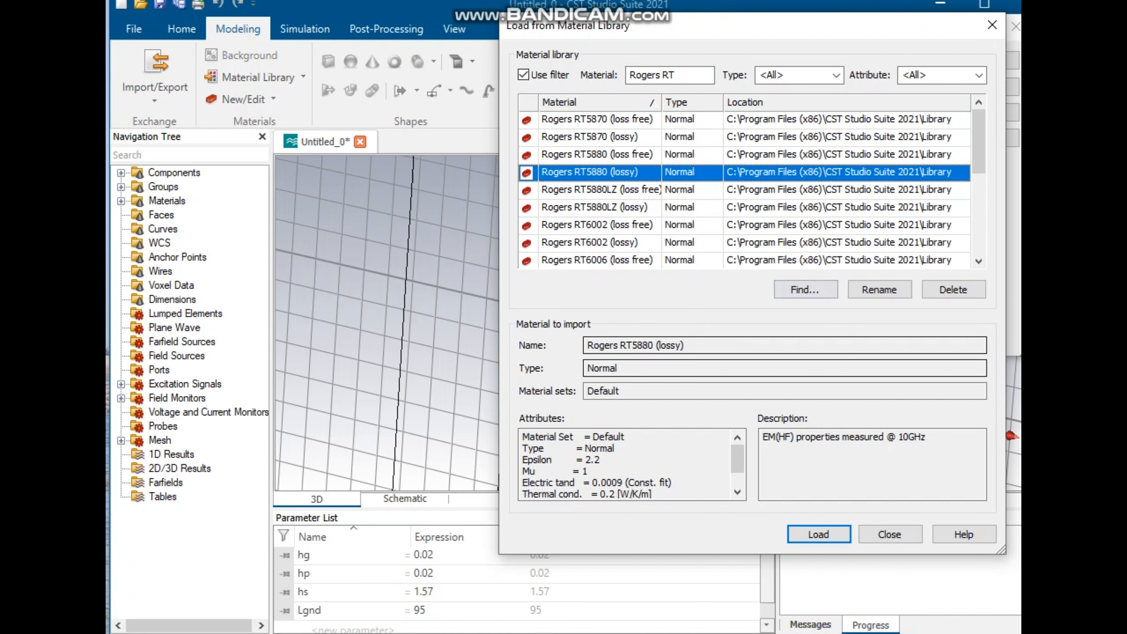
{"action": "key", "text": "Return"}
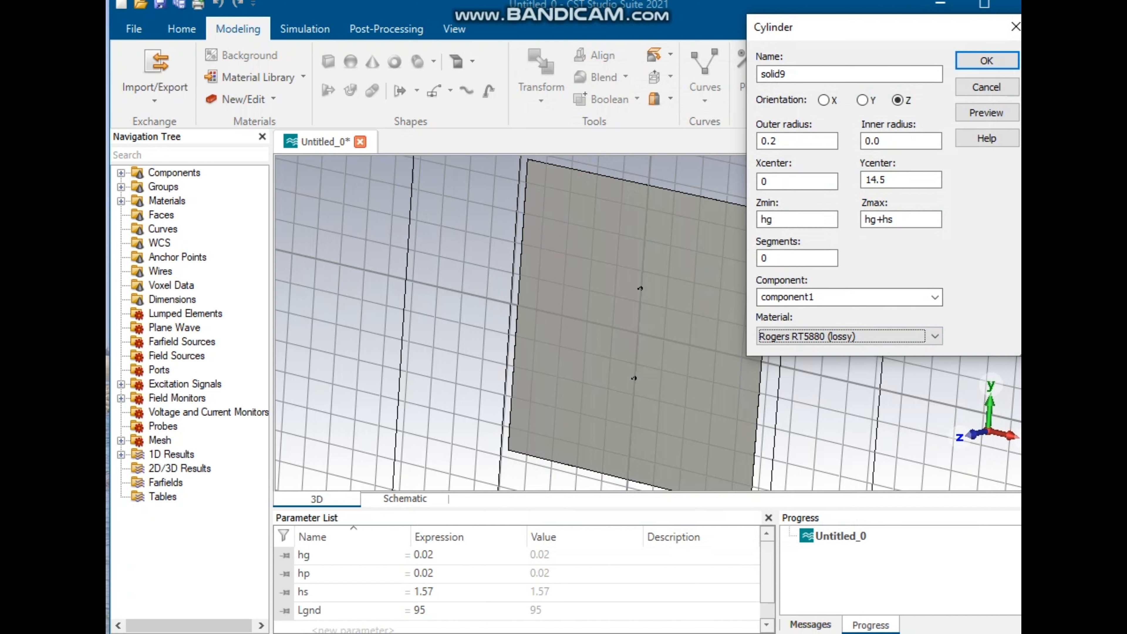
Step: Preview and confirm the cylinder, cancelling the shape intersection prompt
{"action": "left_click", "coordinate": [986, 112]}
{"action": "left_click", "coordinate": [987, 60]}
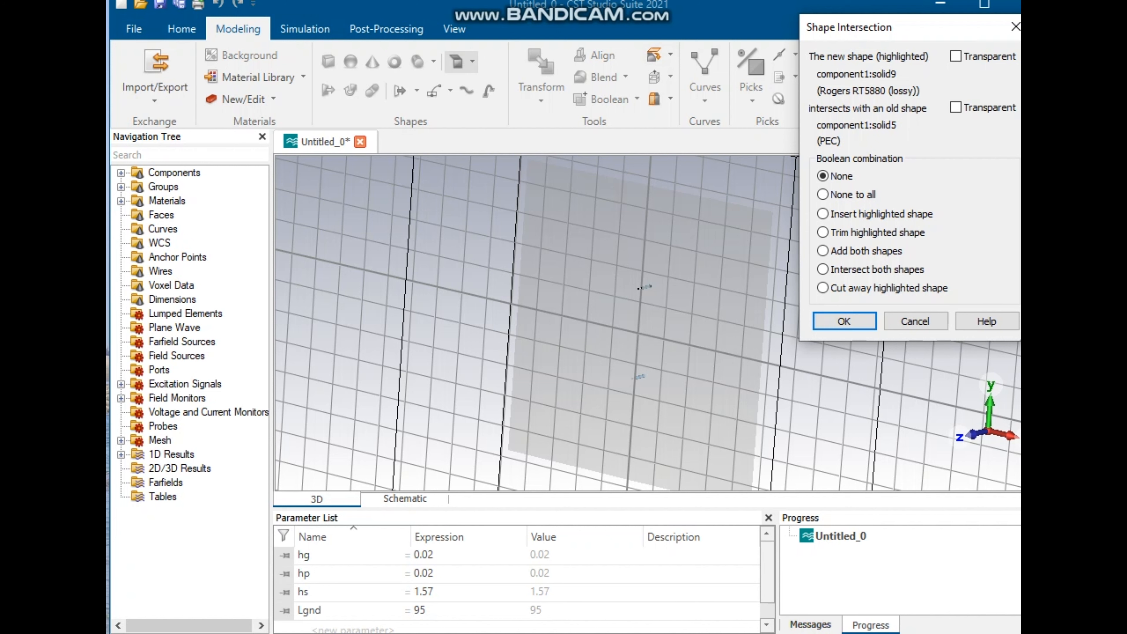
{"action": "left_click", "coordinate": [916, 321]}
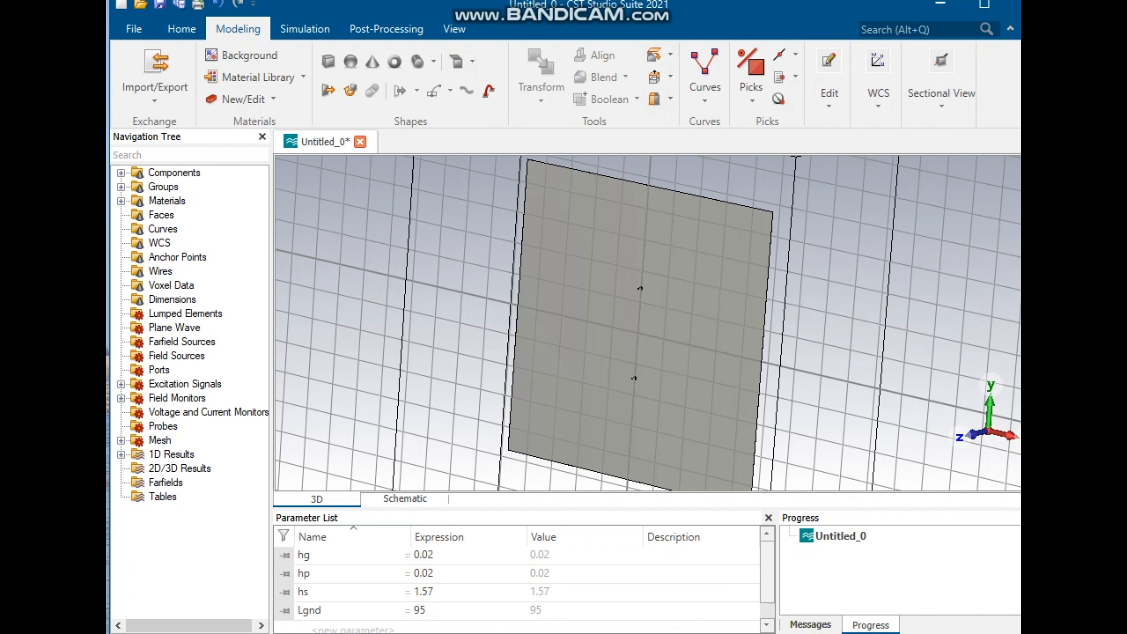
Step: Start a new cylinder with outer radius 0.5 and Ycenter -14.5
{"action": "scroll", "coordinate": [647, 323], "scroll_direction": "down", "scroll_amount": 1}
{"action": "scroll", "coordinate": [648, 323], "scroll_direction": "up", "scroll_amount": 2}
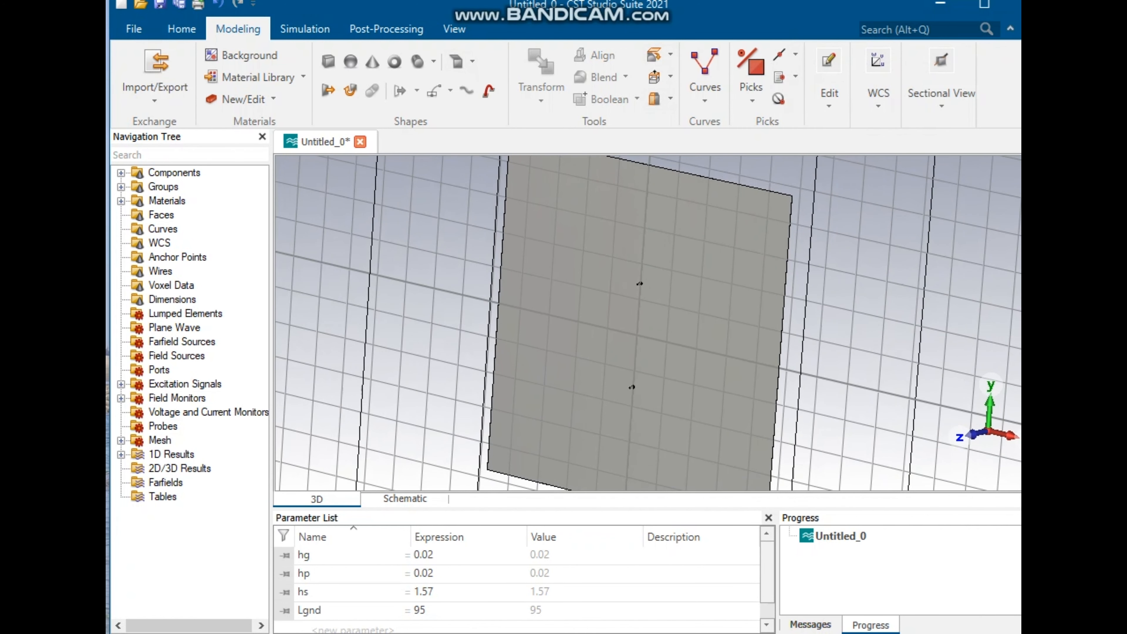
{"action": "scroll", "coordinate": [647, 323], "scroll_direction": "down", "scroll_amount": 1}
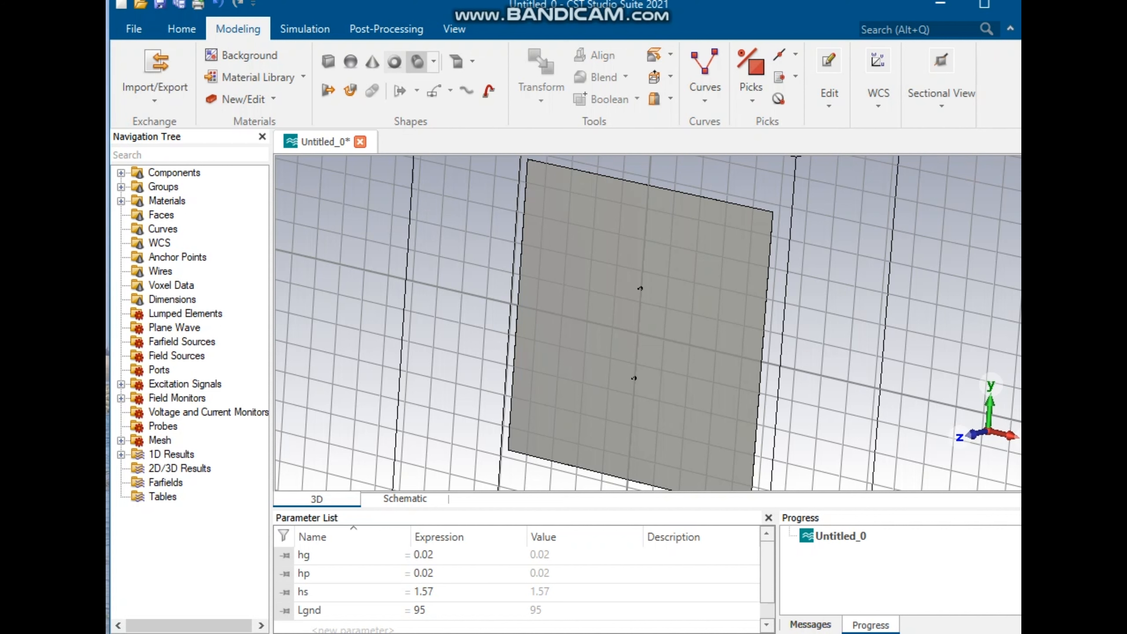
{"action": "left_click", "coordinate": [417, 62]}
{"action": "key", "text": "Escape"}
{"action": "key", "text": "Tab"}
{"action": "type", "text": "0.5"}
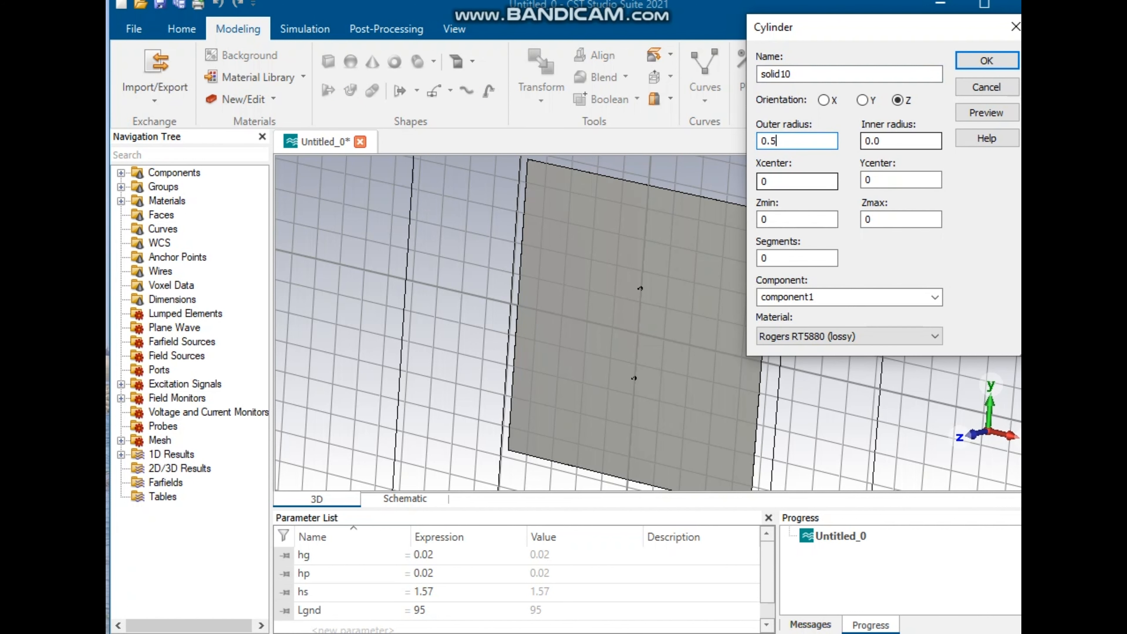
{"action": "left_click_drag", "start_coordinate": [876, 180], "coordinate": [830, 181]}
{"action": "type", "text": "-"}
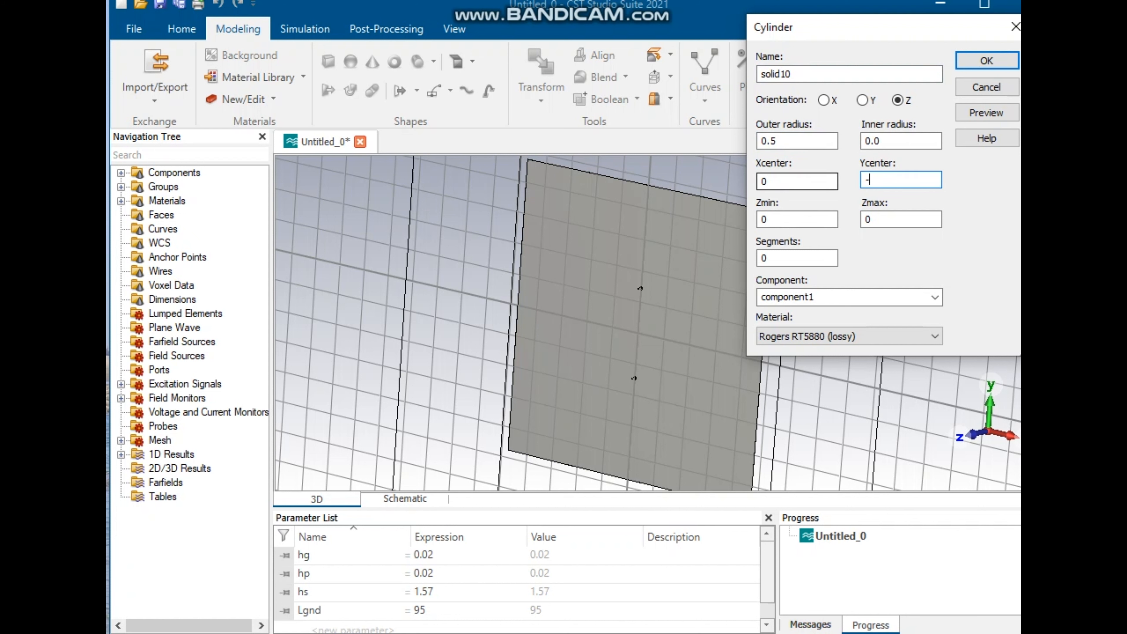
{"action": "type", "text": "14.5"}
Step: Set this cylinder's Zmax to hg
{"action": "left_click_drag", "start_coordinate": [877, 219], "coordinate": [856, 220]}
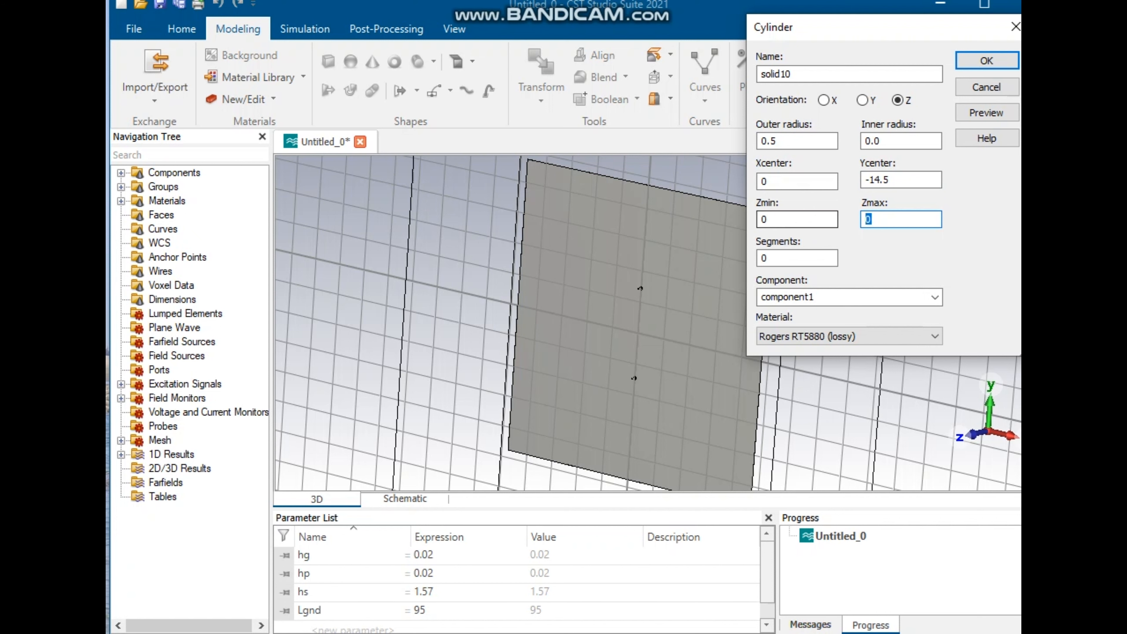
{"action": "key", "text": "super+v"}
{"action": "left_click", "coordinate": [869, 362]}
{"action": "left_click", "coordinate": [869, 336]}
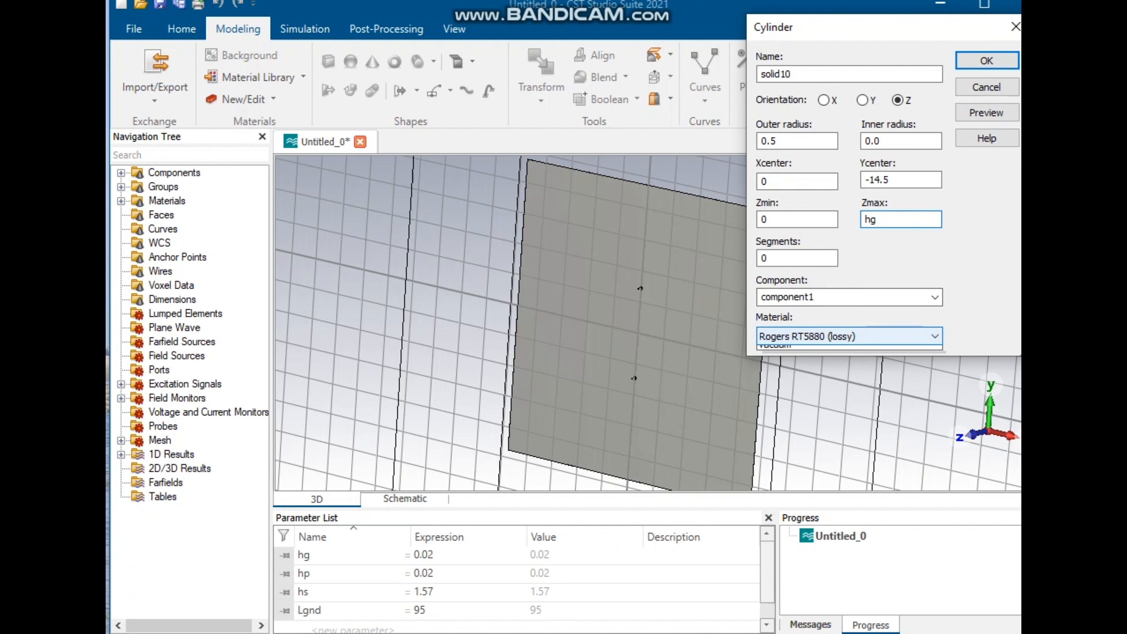
{"action": "left_click", "coordinate": [862, 375]}
{"action": "left_click", "coordinate": [986, 112]}
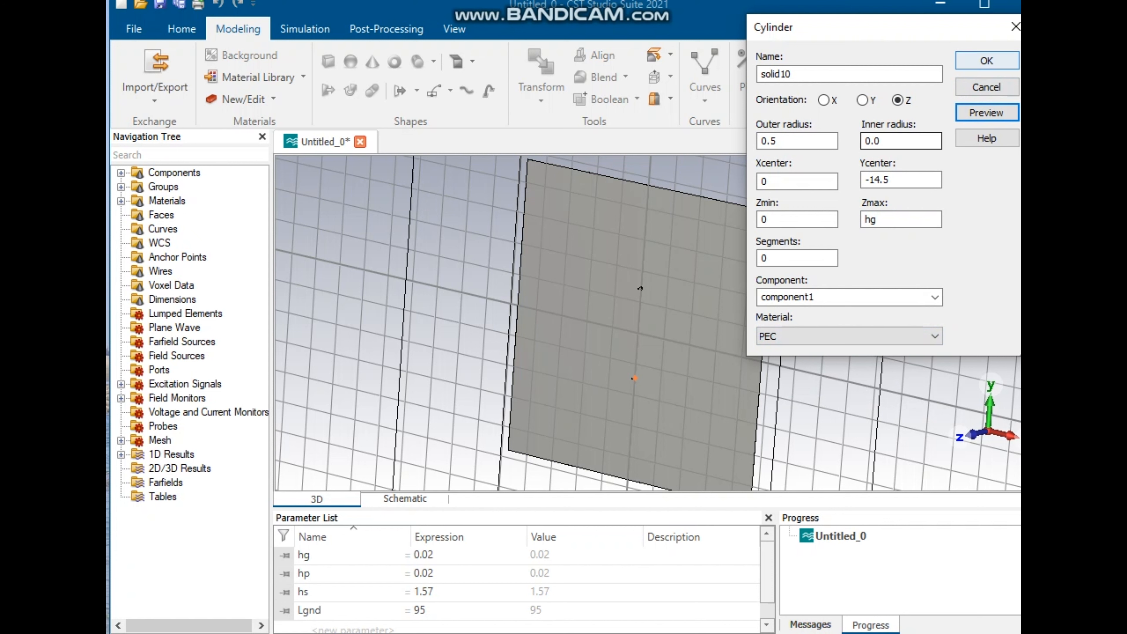
{"action": "left_click", "coordinate": [870, 336]}
{"action": "left_click", "coordinate": [869, 386]}
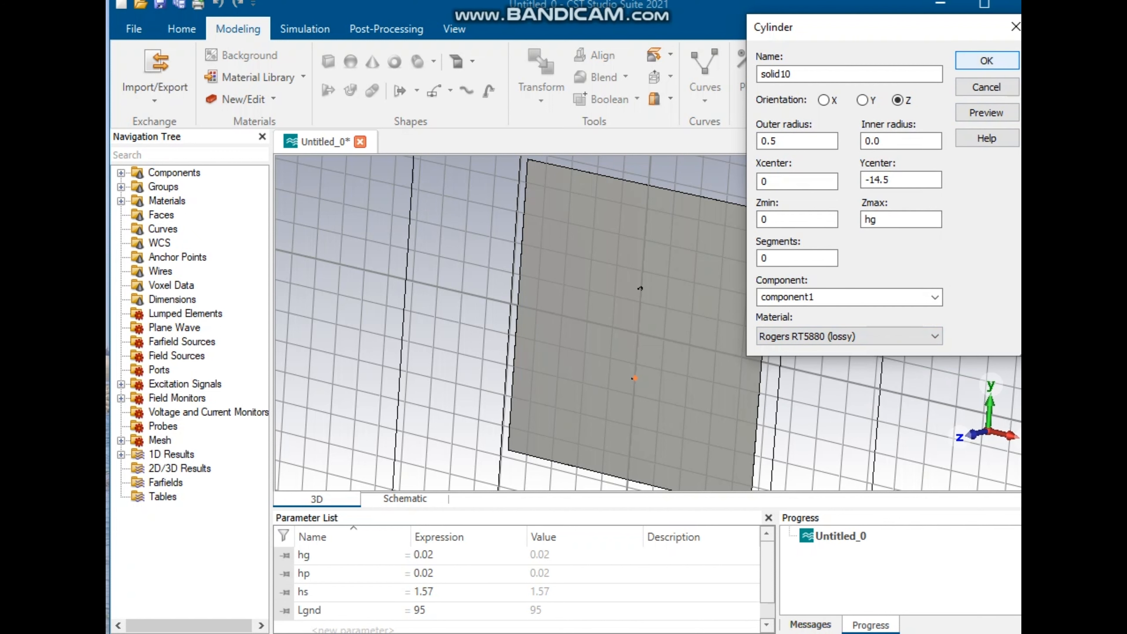
Step: Confirm the cylinder, choosing no Boolean combination at the shape intersection prompt
{"action": "left_click", "coordinate": [986, 60]}
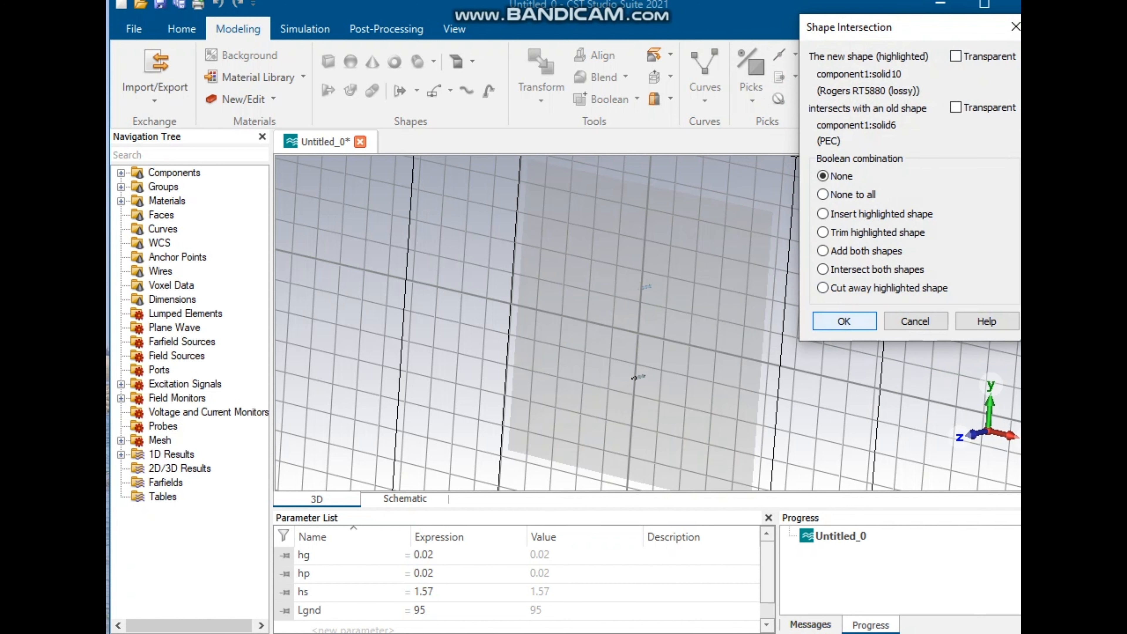
{"action": "left_click", "coordinate": [844, 320]}
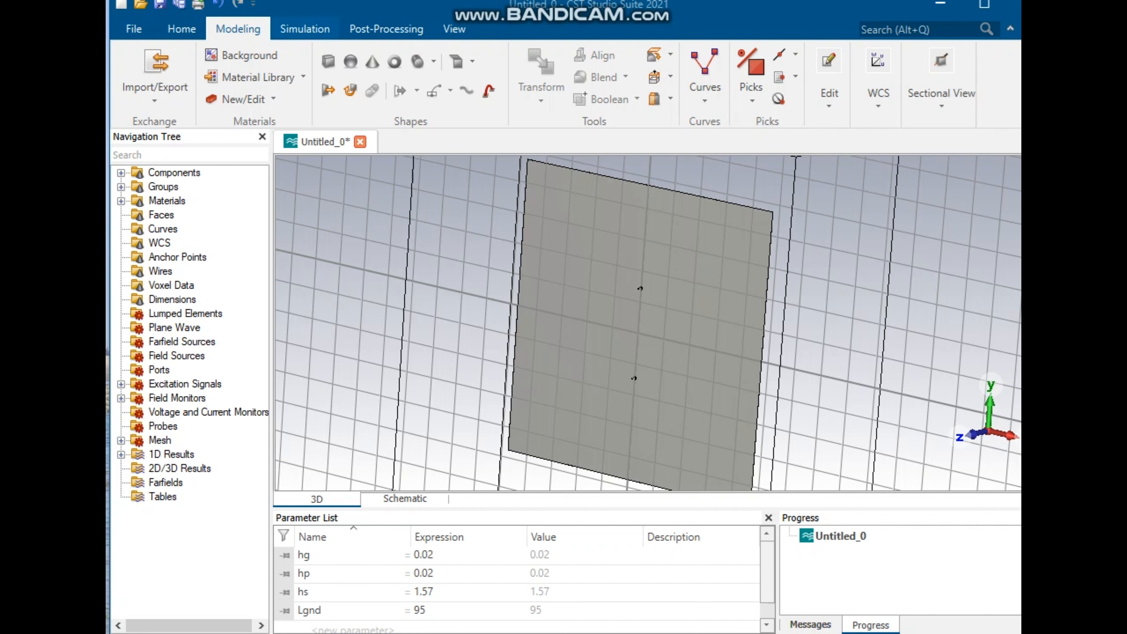
Step: Start a new brick and set its Xmin to -W/2
{"action": "left_click", "coordinate": [328, 61]}
{"action": "key", "text": "Escape"}
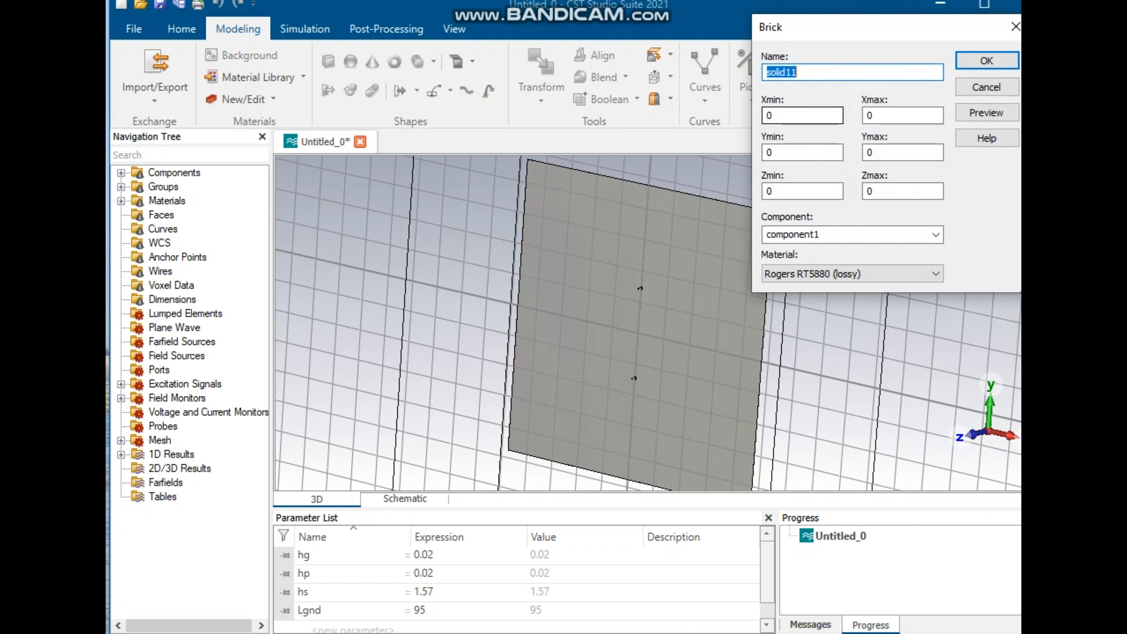
{"action": "key", "text": "Tab"}
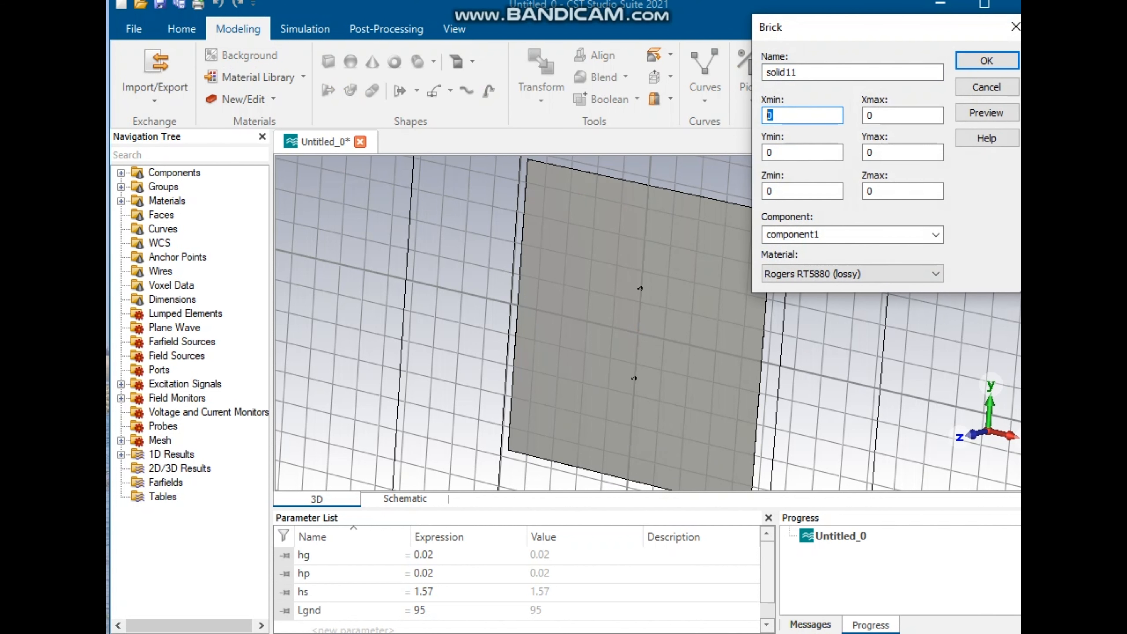
{"action": "key", "text": "super+v"}
{"action": "key", "text": "Down"}
{"action": "key", "text": "Down"}
{"action": "key", "text": "Down"}
{"action": "key", "text": "Down"}
{"action": "key", "text": "Down"}
{"action": "key", "text": "Down"}
{"action": "key", "text": "Up"}
{"action": "key", "text": "Down"}
{"action": "key", "text": "Down"}
{"action": "key", "text": "Return"}
{"action": "left_click", "coordinate": [767, 116]}
{"action": "type", "text": "-"}
{"action": "key", "text": "Tab"}
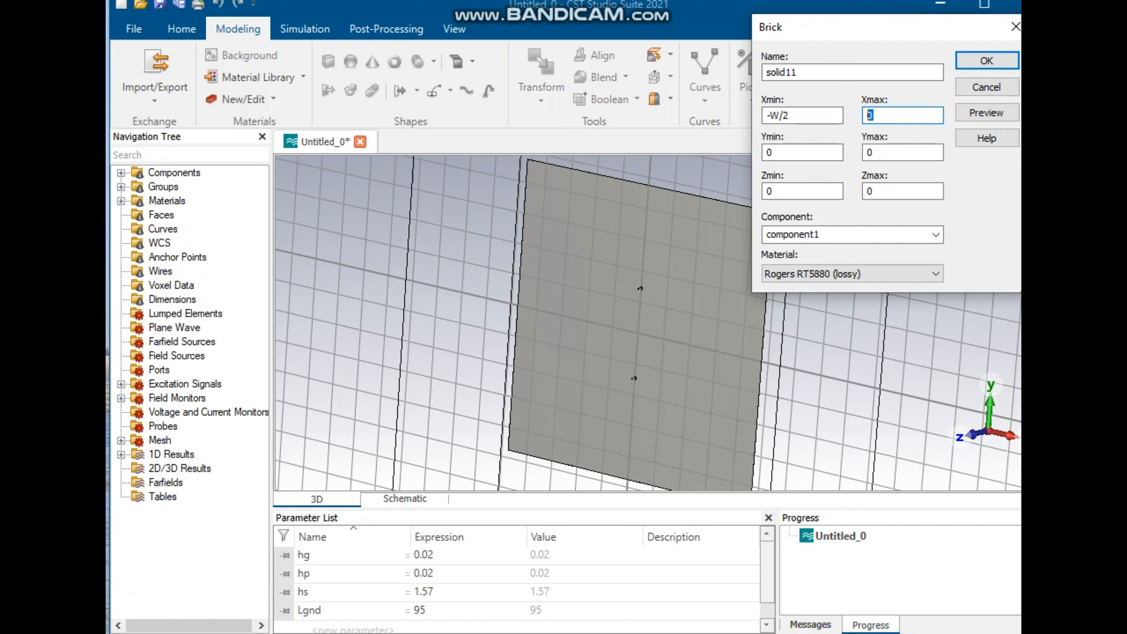
Step: Set the brick's Xmax to W/2
{"action": "key", "text": "super+v"}
{"action": "key", "text": "Down"}
{"action": "key", "text": "Down"}
{"action": "key", "text": "Down"}
{"action": "key", "text": "Down"}
{"action": "key", "text": "Down"}
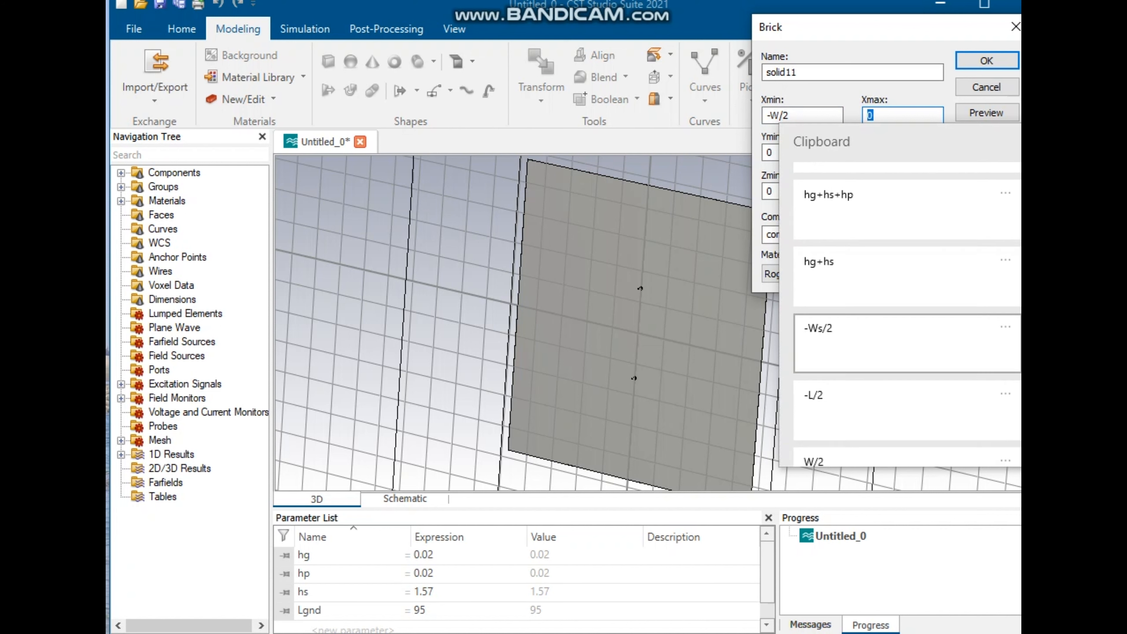
{"action": "key", "text": "Down"}
{"action": "key", "text": "Down"}
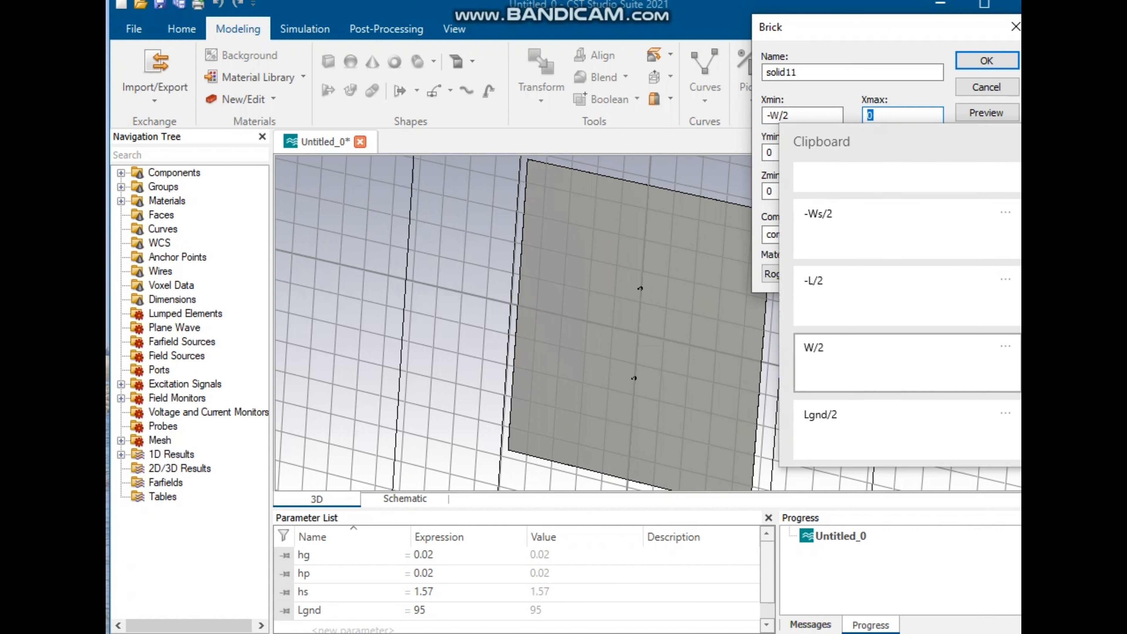
{"action": "key", "text": "Return"}
{"action": "key", "text": "Tab"}
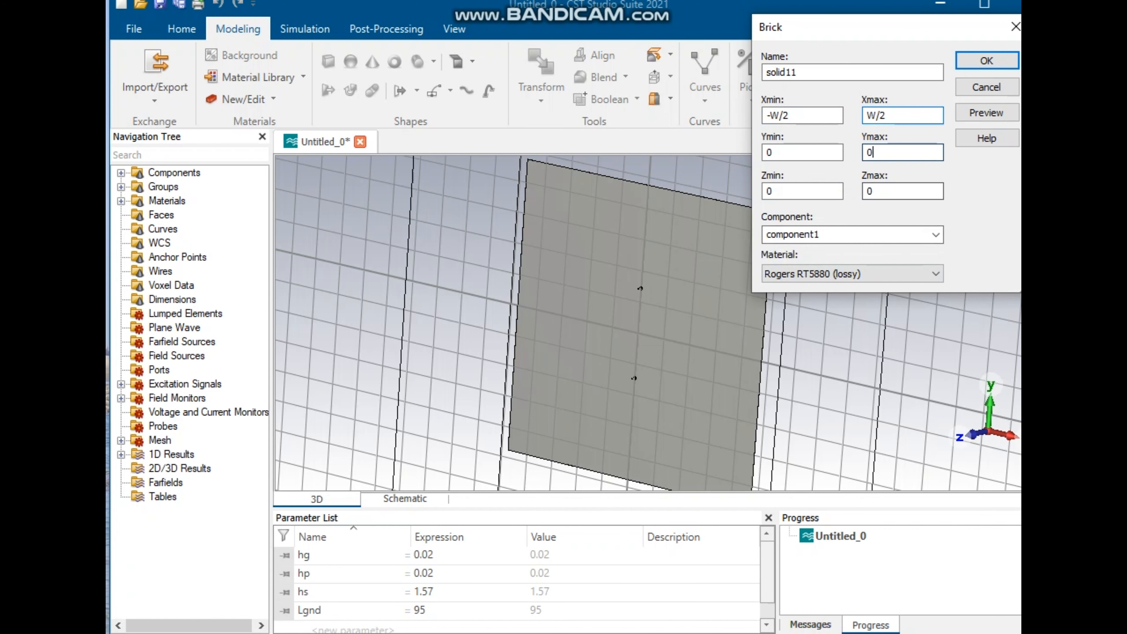
Step: Set the brick's Ymin to -L/2 and Ymax to L/2
{"action": "key", "text": "super+v"}
{"action": "key", "text": "Down"}
{"action": "key", "text": "Down"}
{"action": "key", "text": "Down"}
{"action": "key", "text": "Down"}
{"action": "key", "text": "Down"}
{"action": "key", "text": "Down"}
{"action": "key", "text": "Down"}
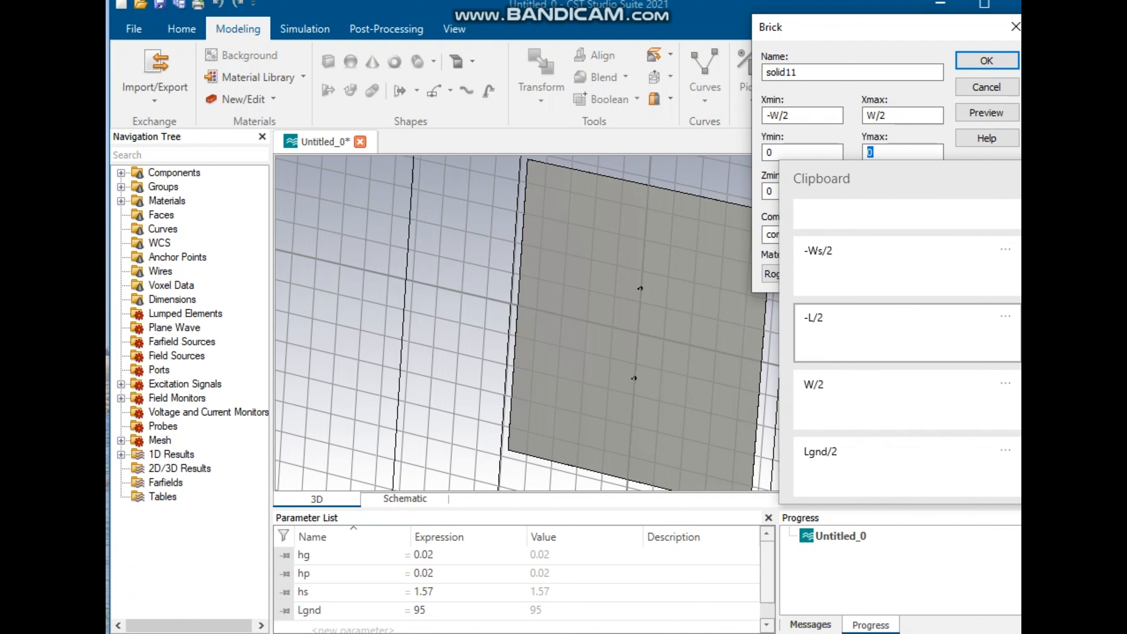
{"action": "scroll", "coordinate": [906, 333], "scroll_direction": "up", "scroll_amount": 3}
{"action": "scroll", "coordinate": [907, 333], "scroll_direction": "down", "scroll_amount": 3}
{"action": "left_click", "coordinate": [901, 332]}
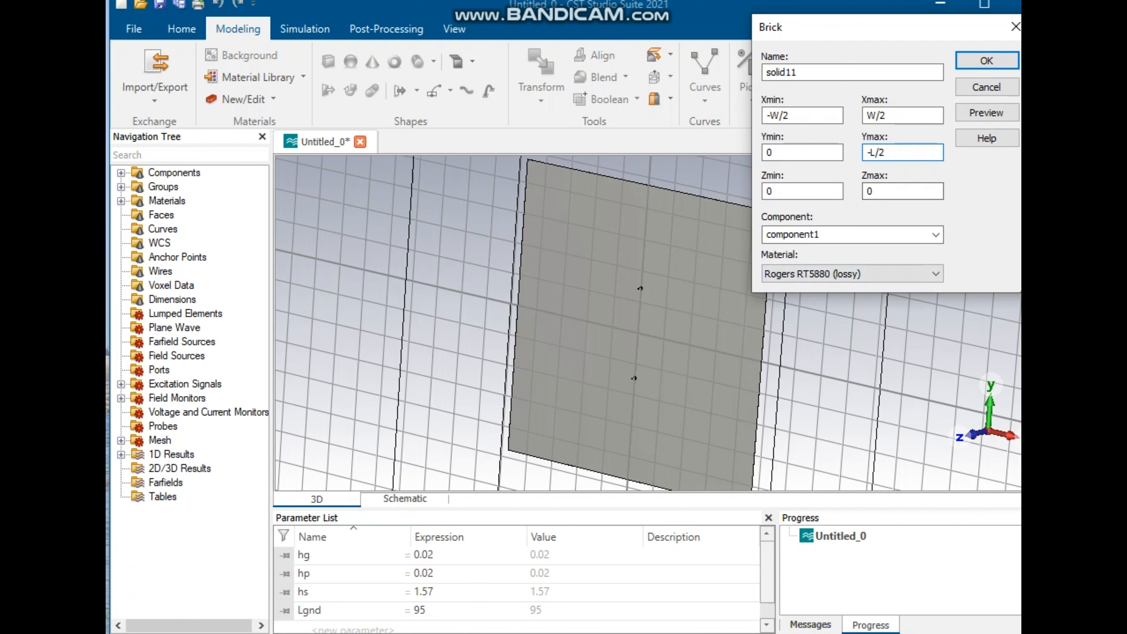
{"action": "key", "text": "shift+Home"}
{"action": "key", "text": "ctrl+c"}
{"action": "key", "text": "shift+Tab"}
{"action": "key", "text": "ctrl+v"}
{"action": "left_click", "coordinate": [871, 152]}
{"action": "key", "text": "BackSpace"}
{"action": "key", "text": "Tab"}
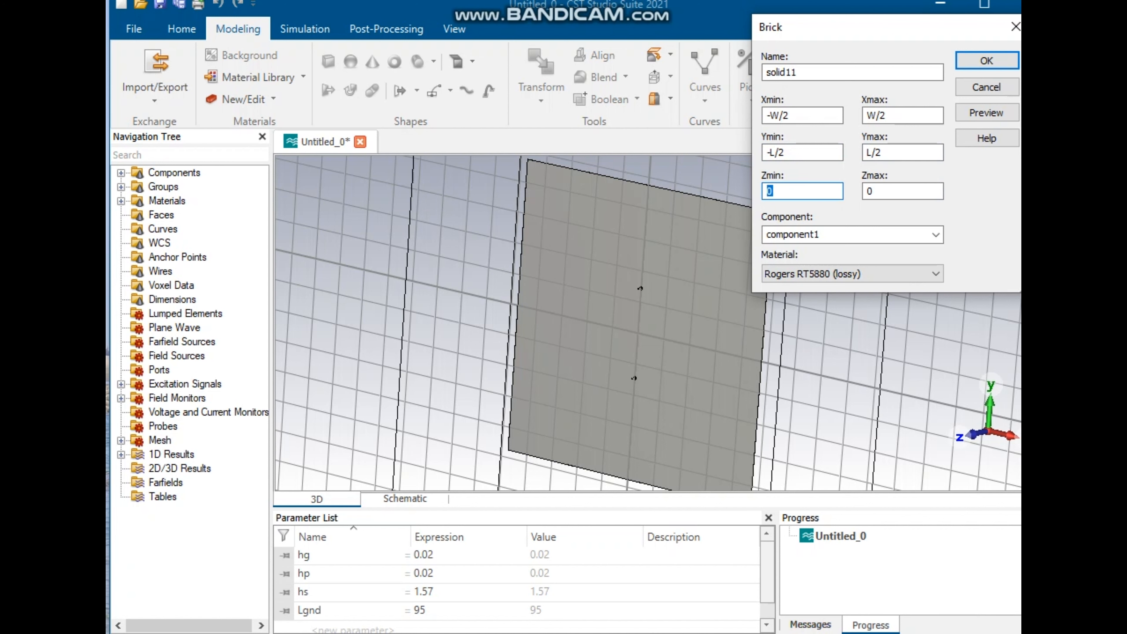
Step: Set the brick's Zmin to hg+hs and Zmax to hg+hs+hp
{"action": "key", "text": "super+v"}
{"action": "key", "text": "Down"}
{"action": "key", "text": "Down"}
{"action": "key", "text": "Down"}
{"action": "key", "text": "Down"}
{"action": "key", "text": "Down"}
{"action": "key", "text": "Return"}
{"action": "key", "text": "Tab"}
{"action": "key", "text": "super+v"}
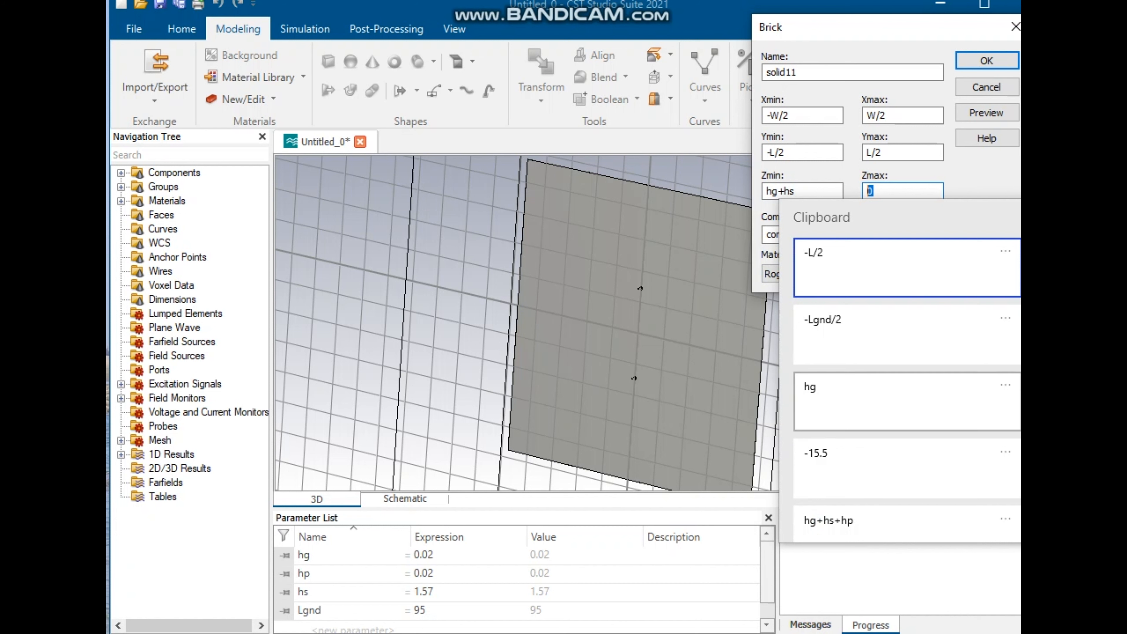
{"action": "key", "text": "Down"}
{"action": "key", "text": "Down"}
{"action": "key", "text": "Down"}
{"action": "key", "text": "Down"}
{"action": "key", "text": "Return"}
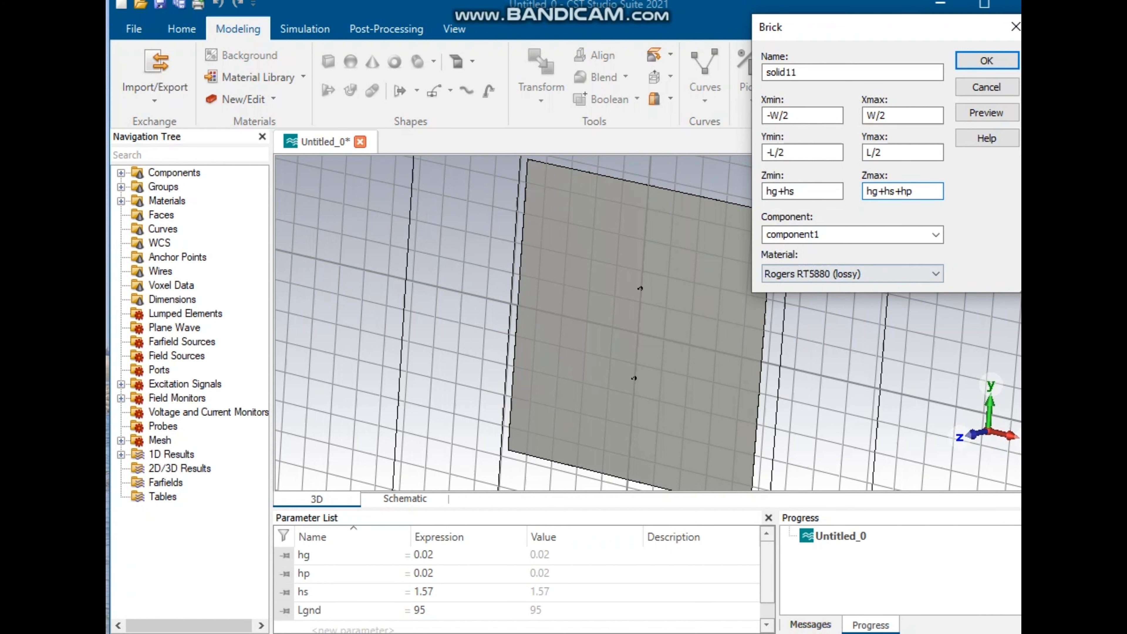
Step: Set the brick's material to PEC, closing the material library that opened
{"action": "key", "text": "Tab"}
{"action": "key", "text": "Tab"}
{"action": "key", "text": "alt+Down"}
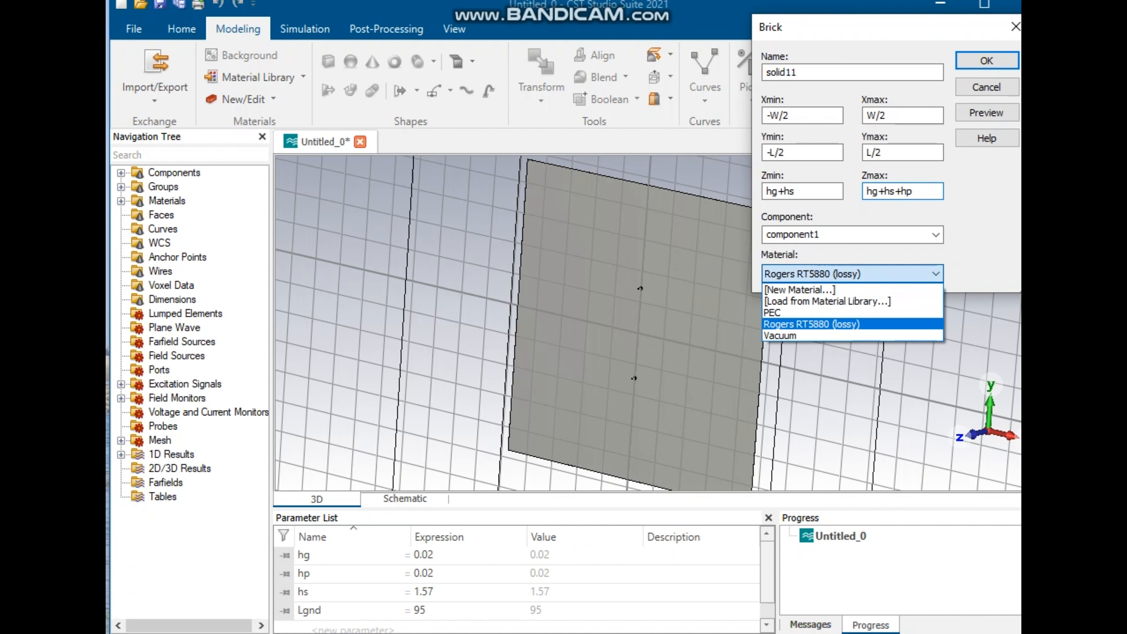
{"action": "key", "text": "Up"}
{"action": "key", "text": "Up"}
{"action": "key", "text": "Return"}
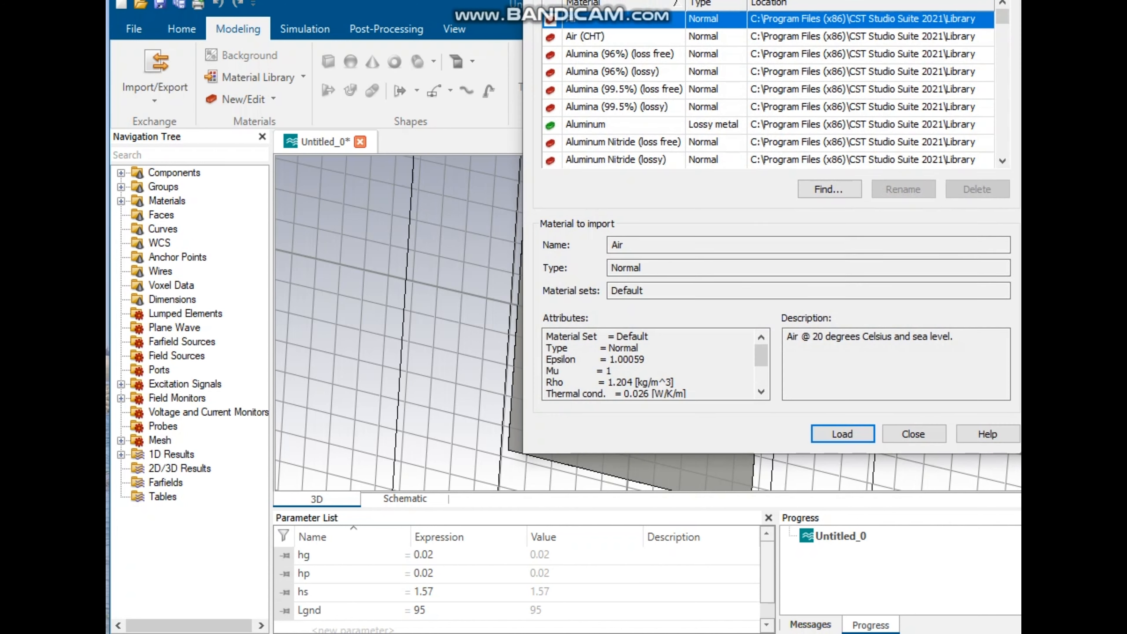
{"action": "key", "text": "Escape"}
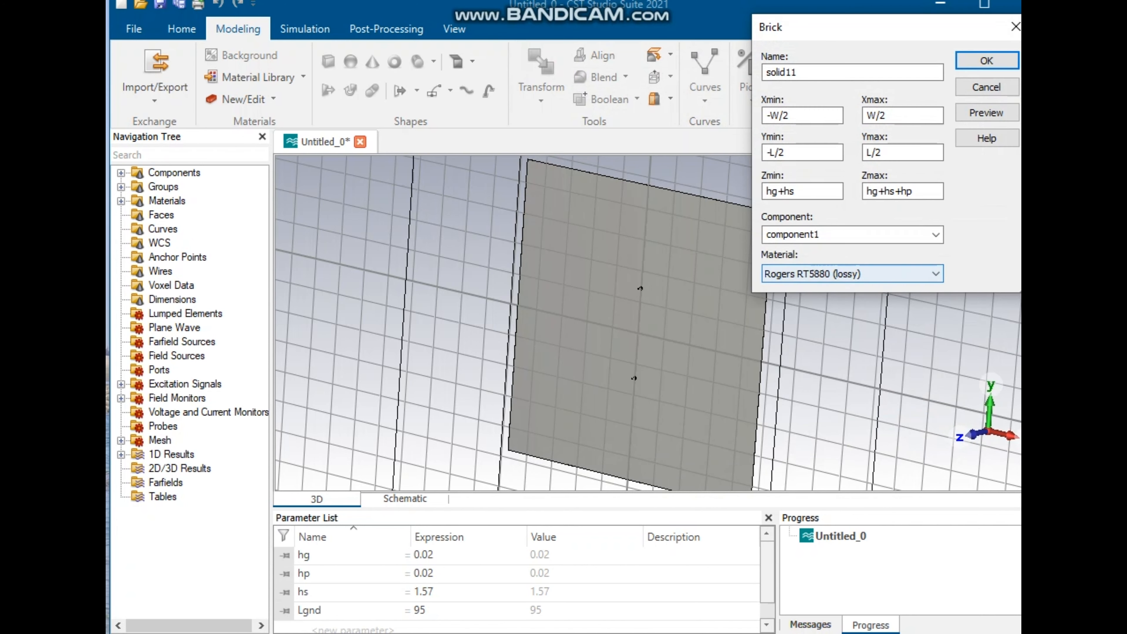
{"action": "key", "text": "alt+Down"}
{"action": "key", "text": "Up"}
{"action": "key", "text": "Return"}
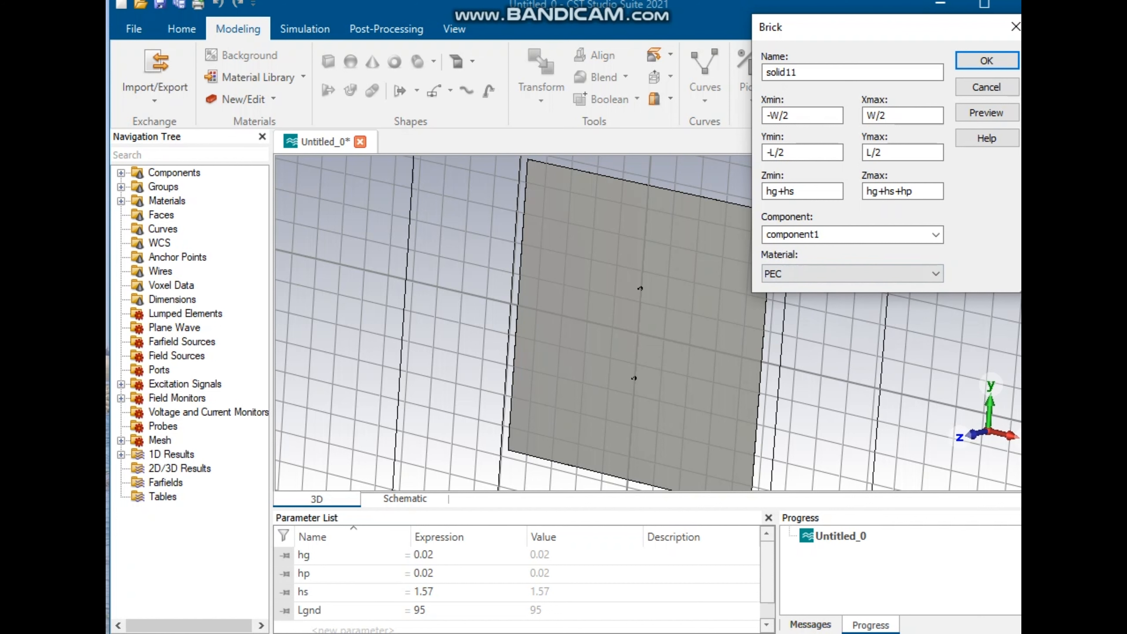
Step: Confirm the brick, defining the new parameters W as 37 and L as 42
{"action": "key", "text": "shift+Tab"}
{"action": "key", "text": "shift+Tab"}
{"action": "key", "text": "shift+Tab"}
{"action": "key", "text": "shift+Tab"}
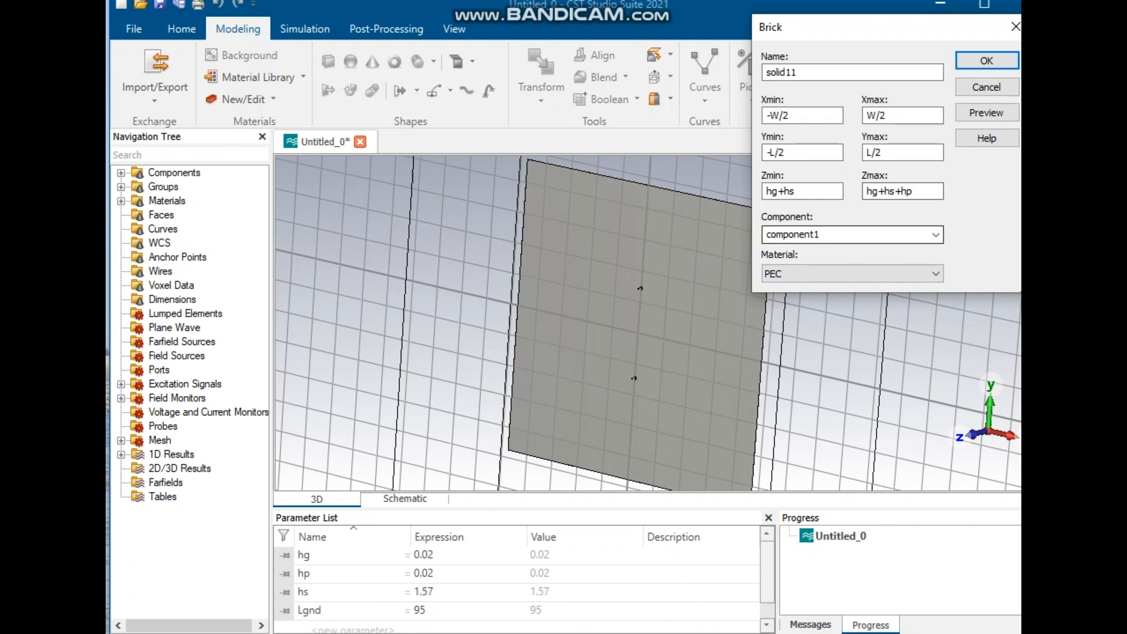
{"action": "key", "text": "Return"}
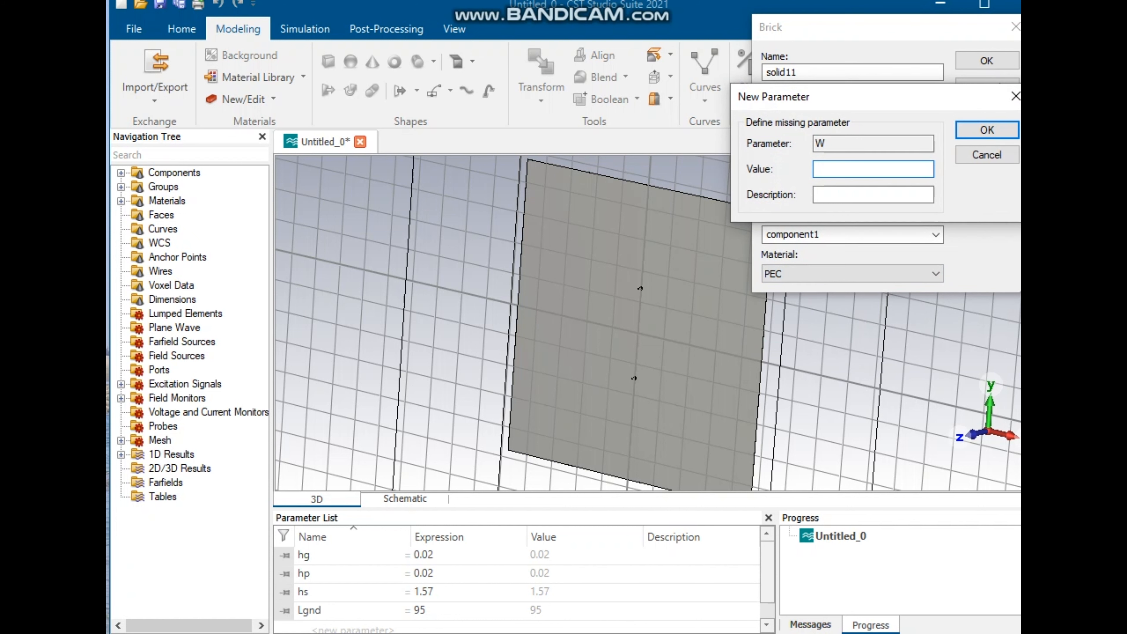
{"action": "type", "text": "37"}
{"action": "key", "text": "Return"}
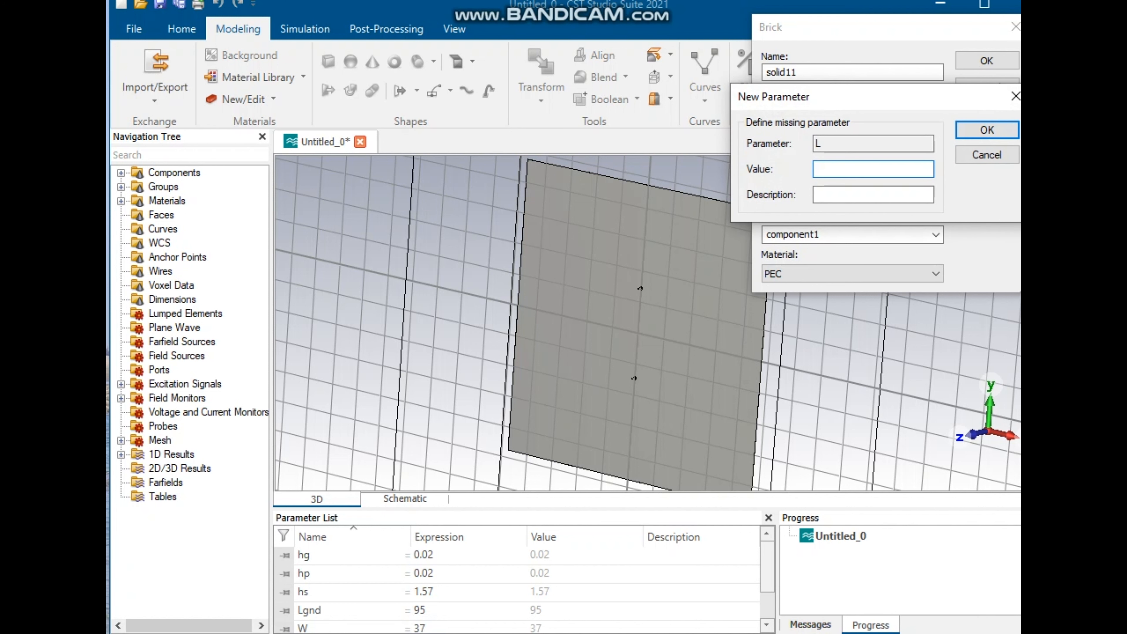
{"action": "type", "text": "42"}
{"action": "key", "text": "Return"}
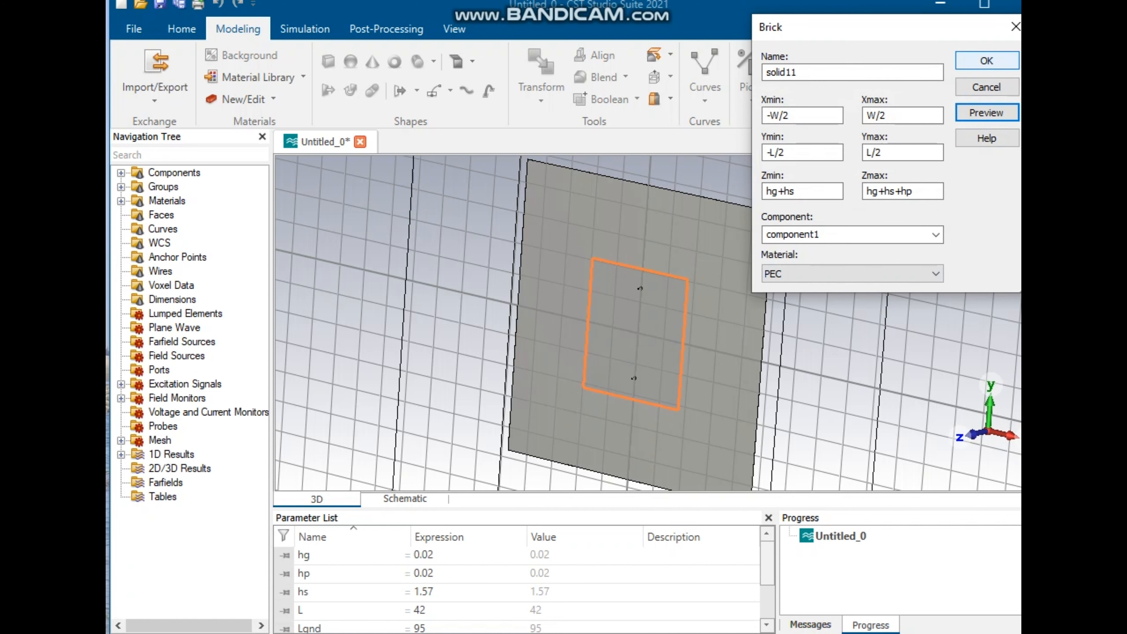
{"action": "key", "text": "Return"}
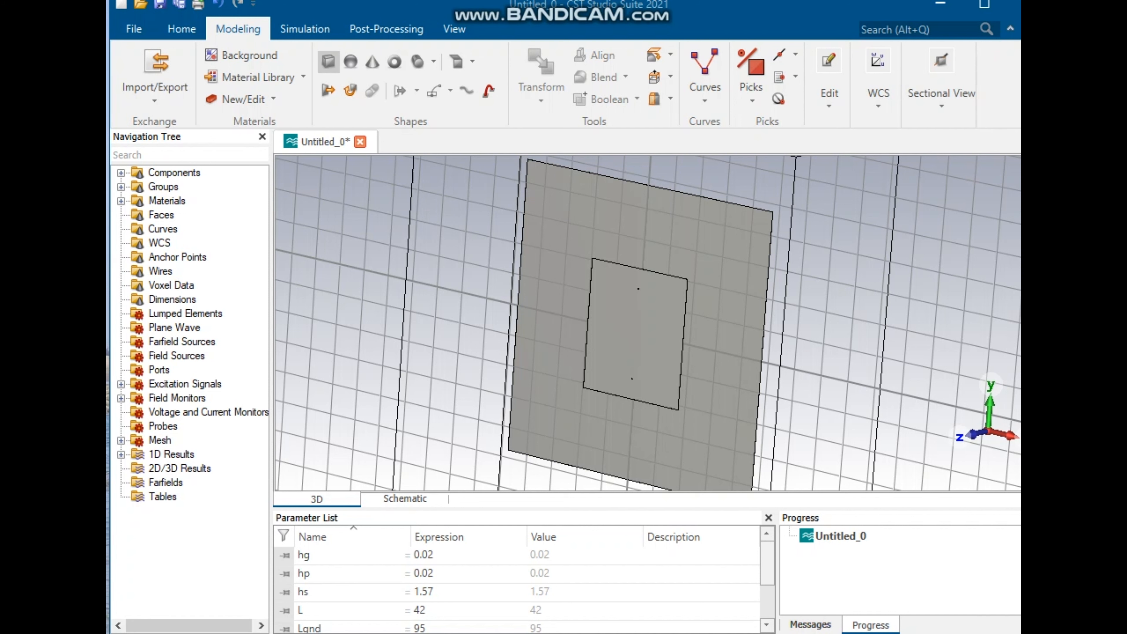
Step: Start another brick and set its Xmin to -Ws/2
{"action": "left_click", "coordinate": [328, 61]}
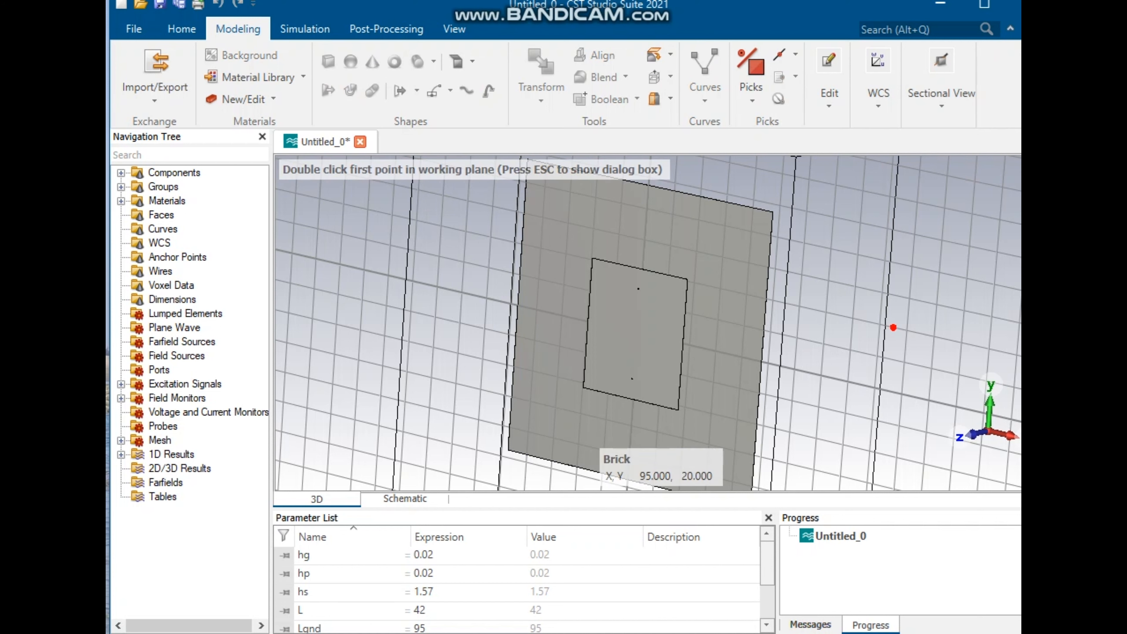
{"action": "key", "text": "Escape"}
{"action": "key", "text": "Tab"}
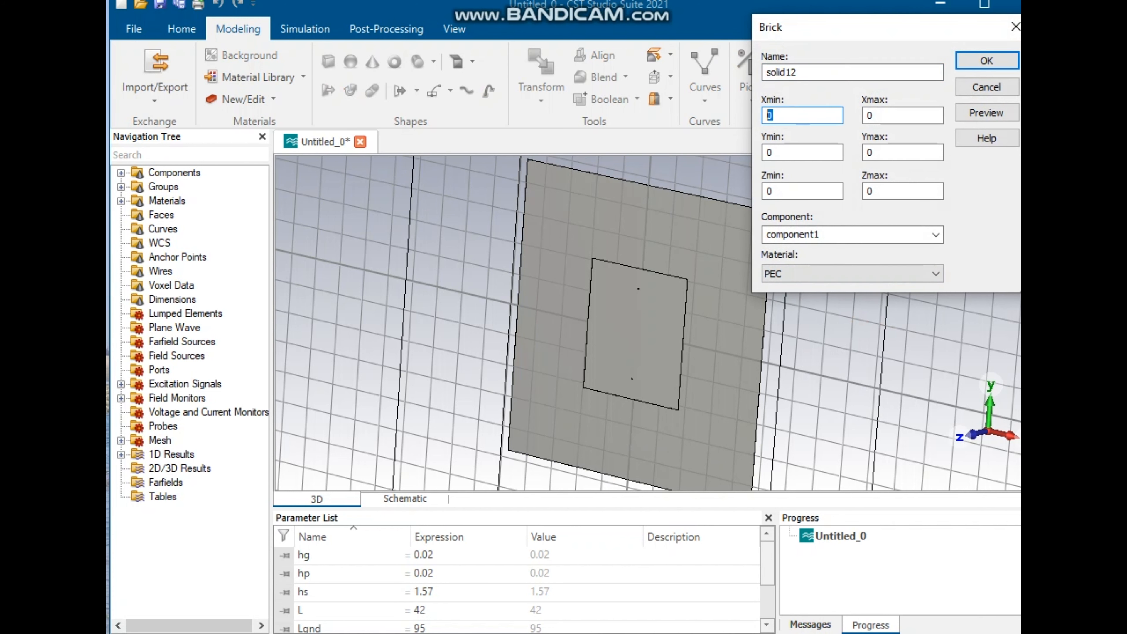
{"action": "key", "text": "super+v"}
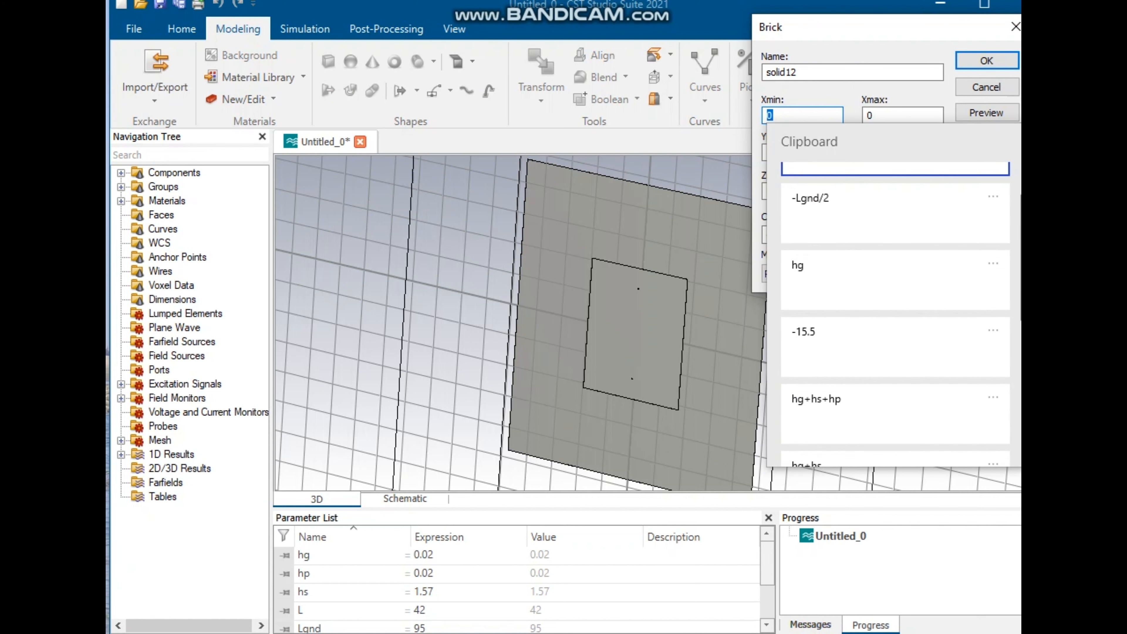
{"action": "scroll", "coordinate": [896, 306], "scroll_direction": "down", "scroll_amount": 2}
{"action": "scroll", "coordinate": [896, 305], "scroll_direction": "down", "scroll_amount": 2}
{"action": "left_click", "coordinate": [888, 350]}
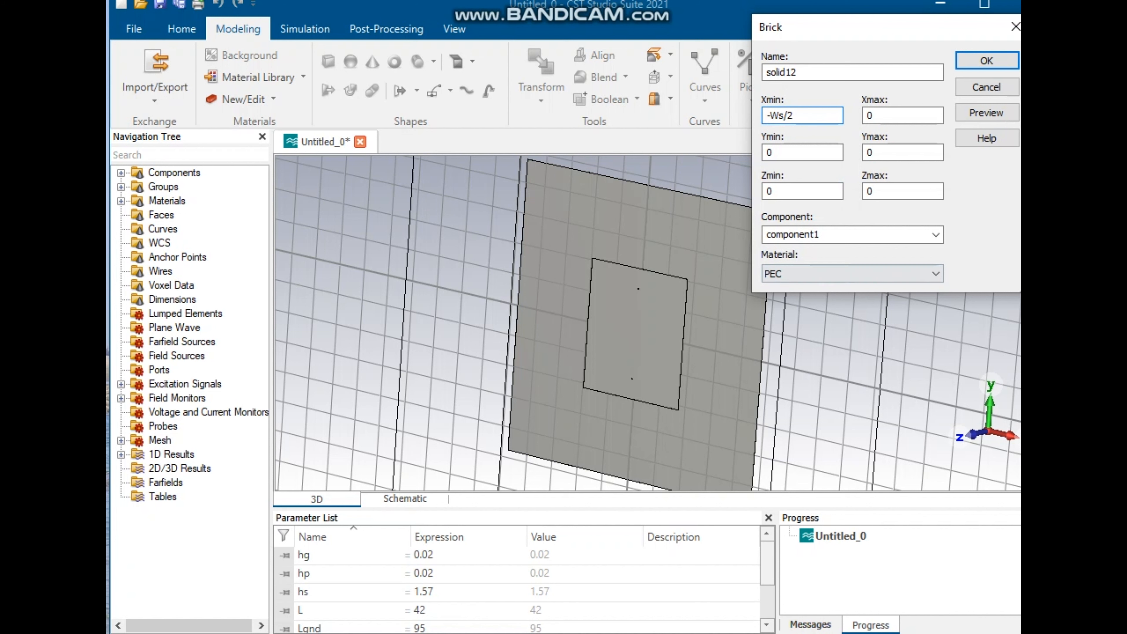
Step: Set the brick's Xmax to Ws/2 and create the PEC brick
{"action": "double_click", "coordinate": [869, 115]}
{"action": "key", "text": "super+v"}
{"action": "scroll", "coordinate": [892, 341], "scroll_direction": "down", "scroll_amount": 3}
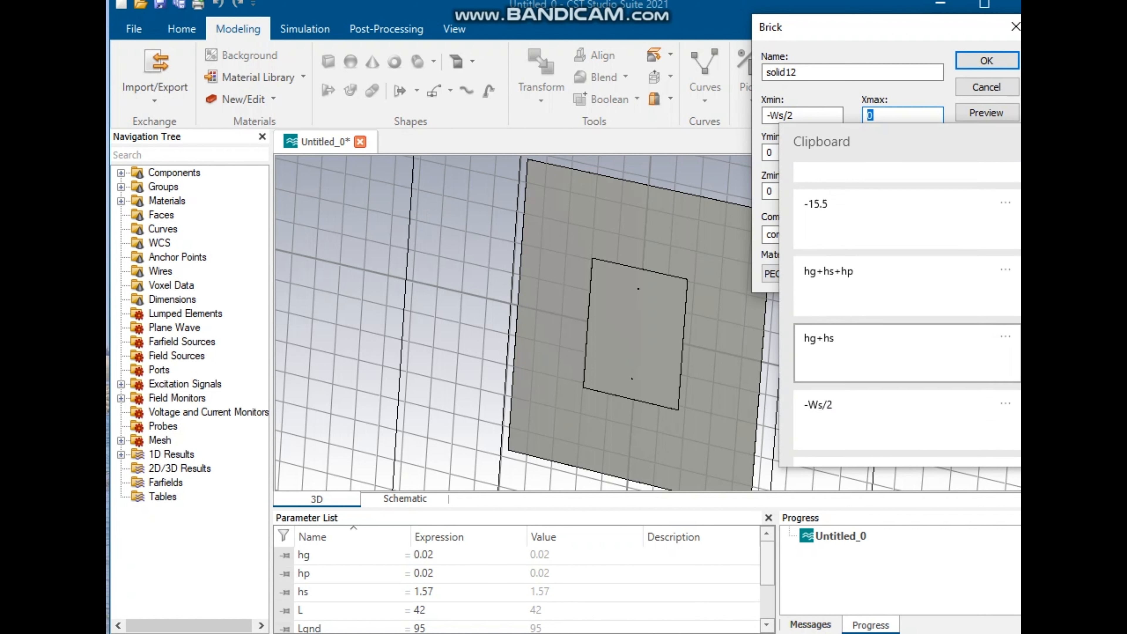
{"action": "left_click", "coordinate": [892, 341]}
{"action": "key", "text": "Home"}
{"action": "key", "text": "Delete"}
{"action": "key", "text": "Return"}
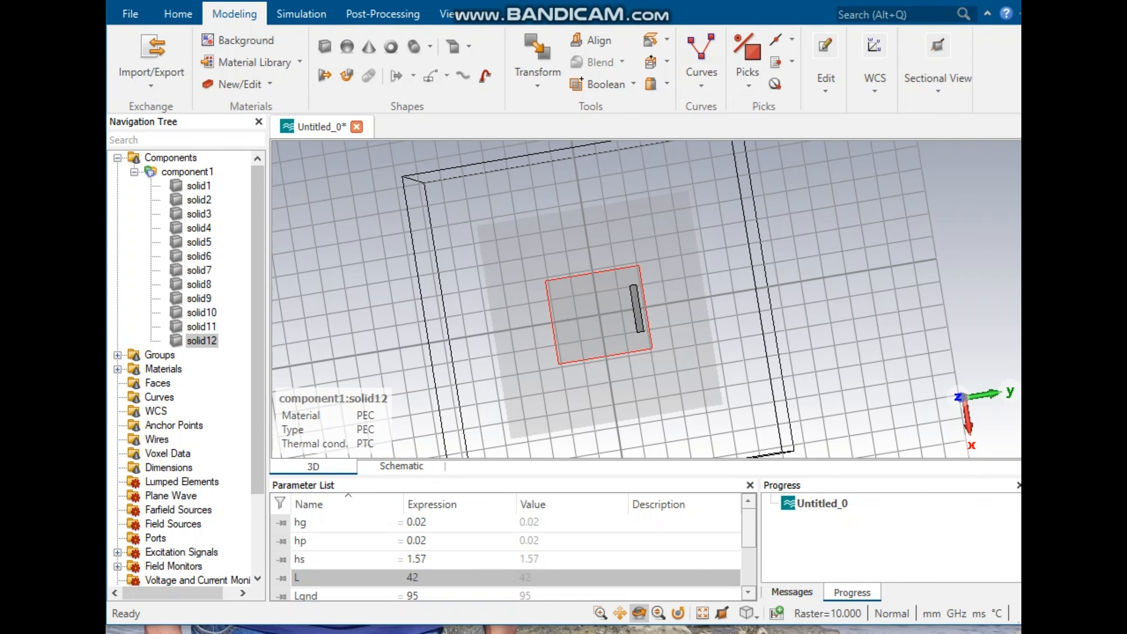
Step: Open the previous feed brick's definition from the history tree, preview it and close the history tree
{"action": "key", "text": "ctrl+e"}
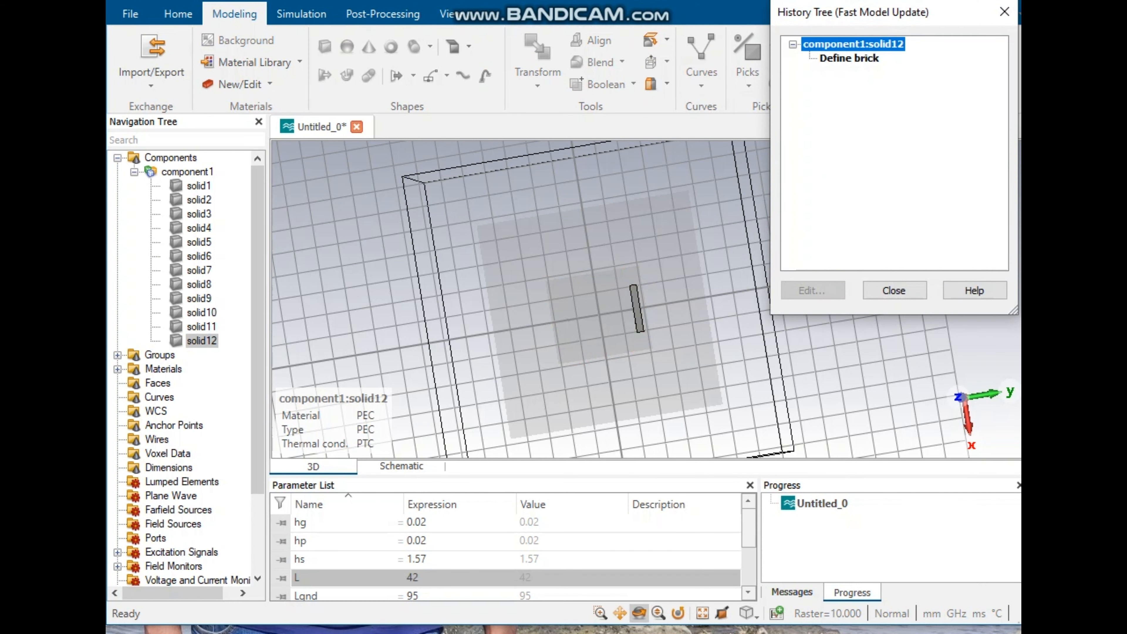
{"action": "left_click", "coordinate": [849, 58]}
{"action": "left_click", "coordinate": [812, 291]}
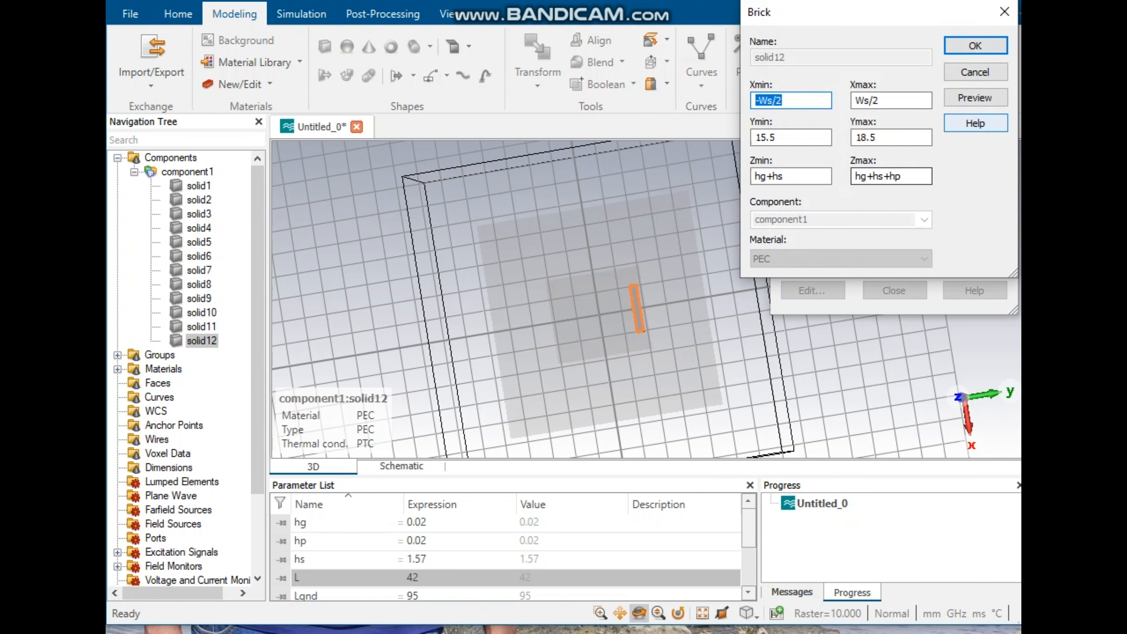
{"action": "left_click", "coordinate": [976, 98]}
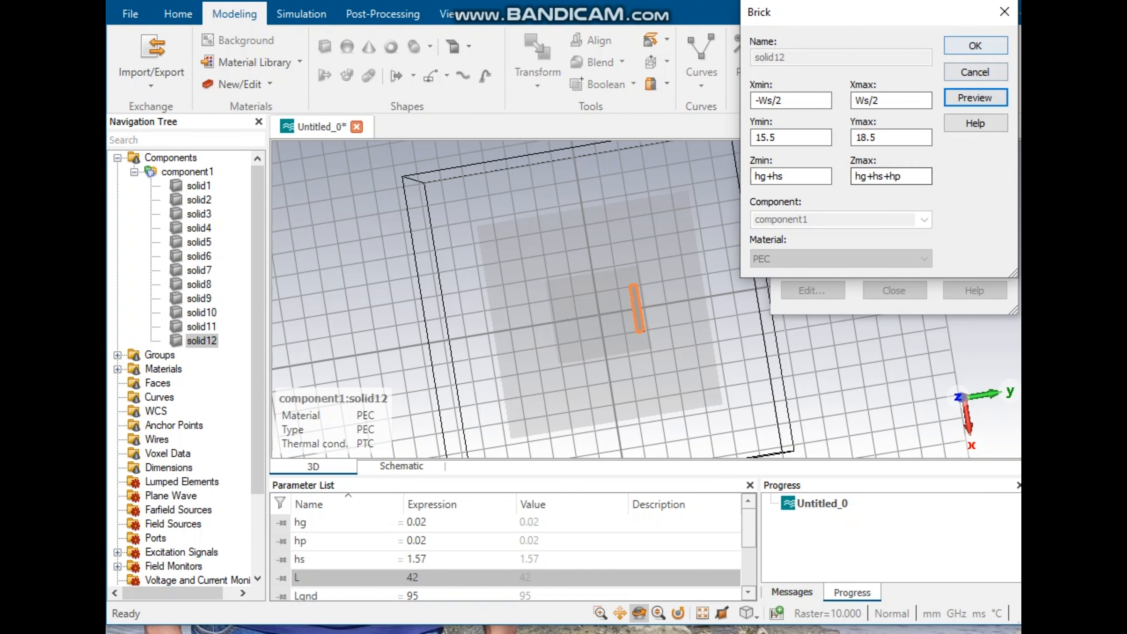
{"action": "left_click", "coordinate": [975, 45]}
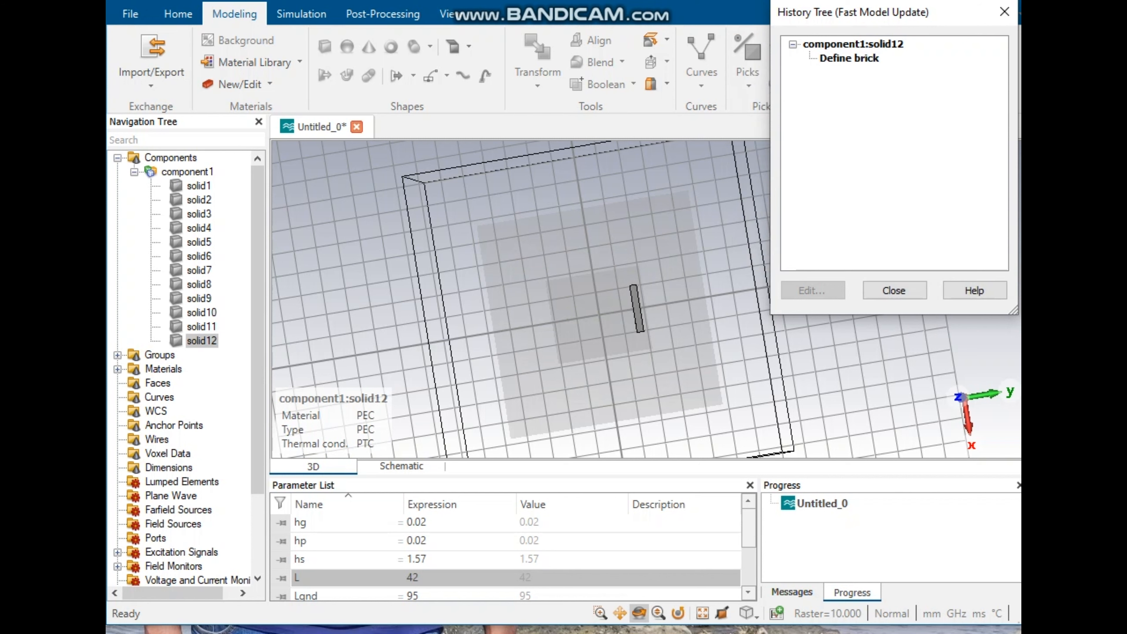
{"action": "left_click", "coordinate": [894, 291]}
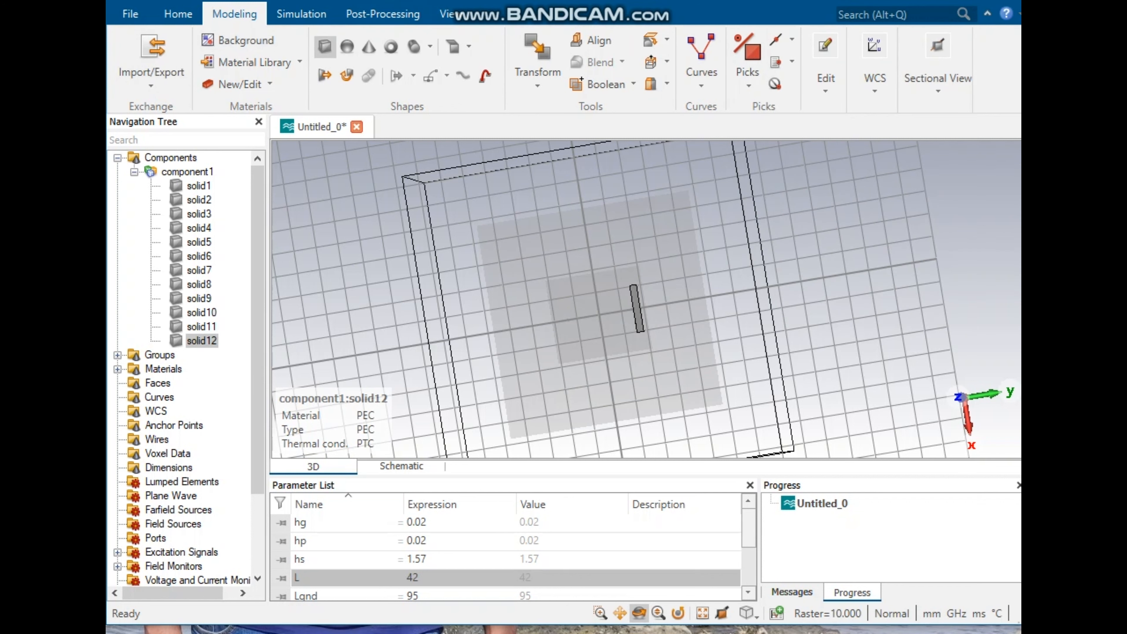
Step: Start a new brick and set its Xmin to 7.44 and Xmax to Ws/2
{"action": "left_click", "coordinate": [325, 46]}
{"action": "key", "text": "Escape"}
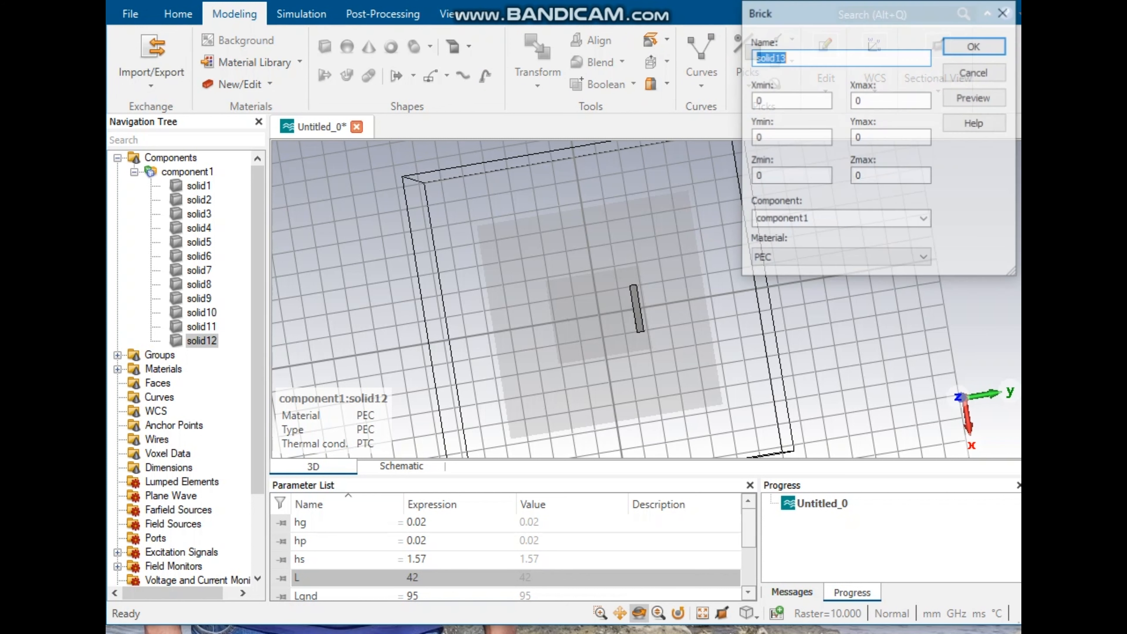
{"action": "key", "text": "Tab"}
{"action": "type", "text": "7"}
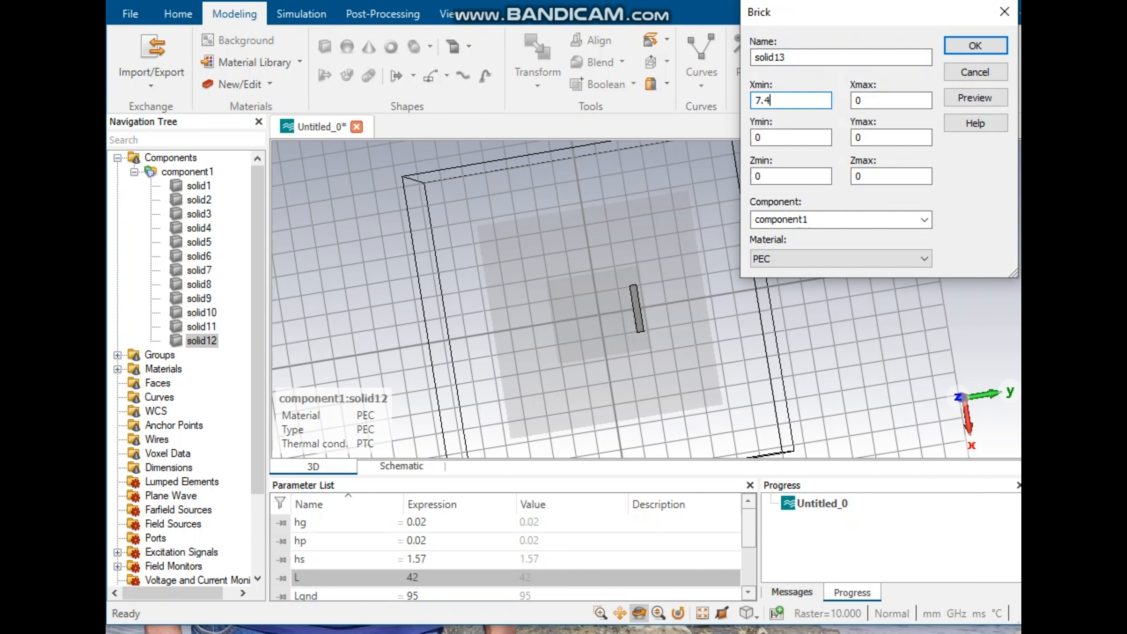
{"action": "type", "text": ".44"}
{"action": "key", "text": "Tab"}
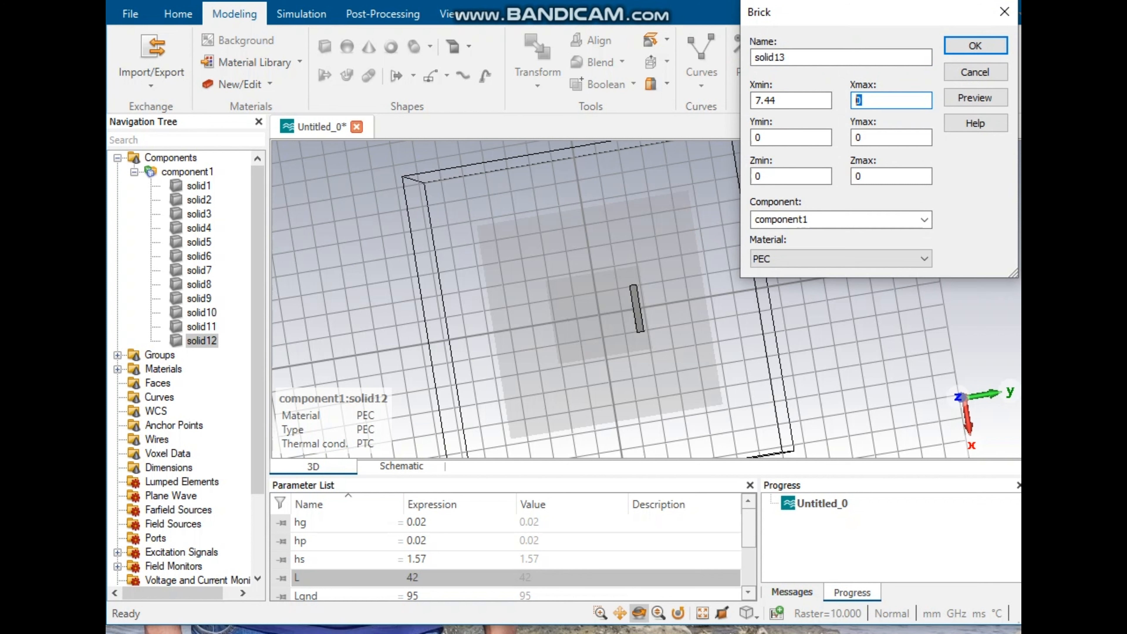
{"action": "key", "text": "super+v"}
{"action": "key", "text": "Down"}
{"action": "key", "text": "Down"}
{"action": "key", "text": "Down"}
{"action": "key", "text": "Down"}
{"action": "key", "text": "Down"}
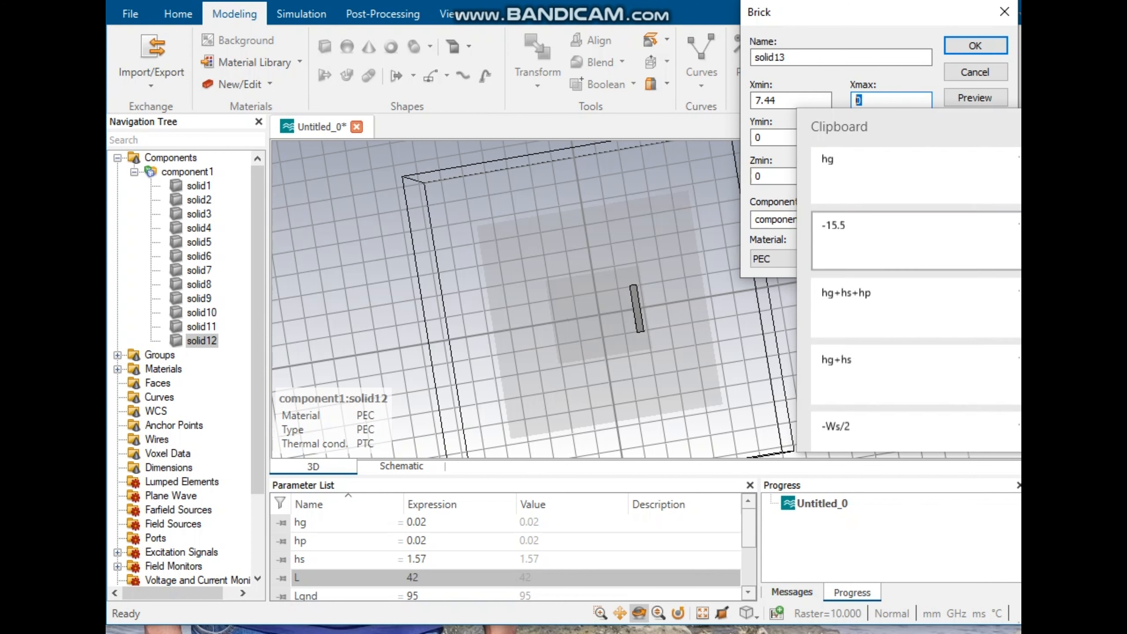
{"action": "key", "text": "Down"}
{"action": "key", "text": "Return"}
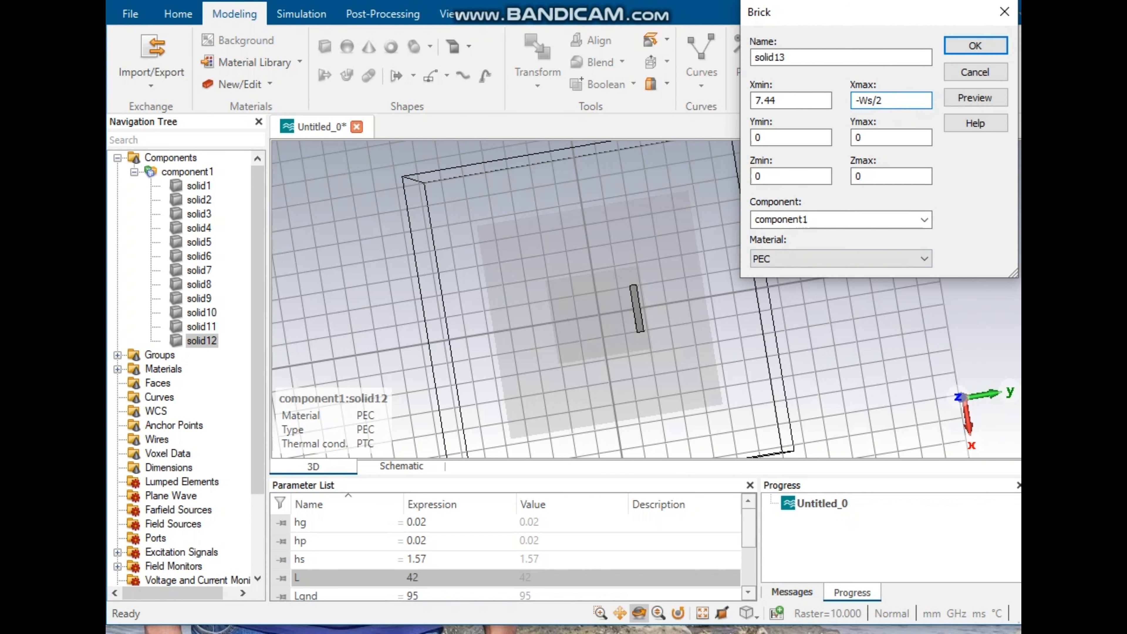
{"action": "key", "text": "BackSpace"}
Step: Set the brick's Ymin to 1 and Ymax to 15.5
{"action": "left_click", "coordinate": [770, 138]}
{"action": "type", "text": "1"}
{"action": "key", "text": "Tab"}
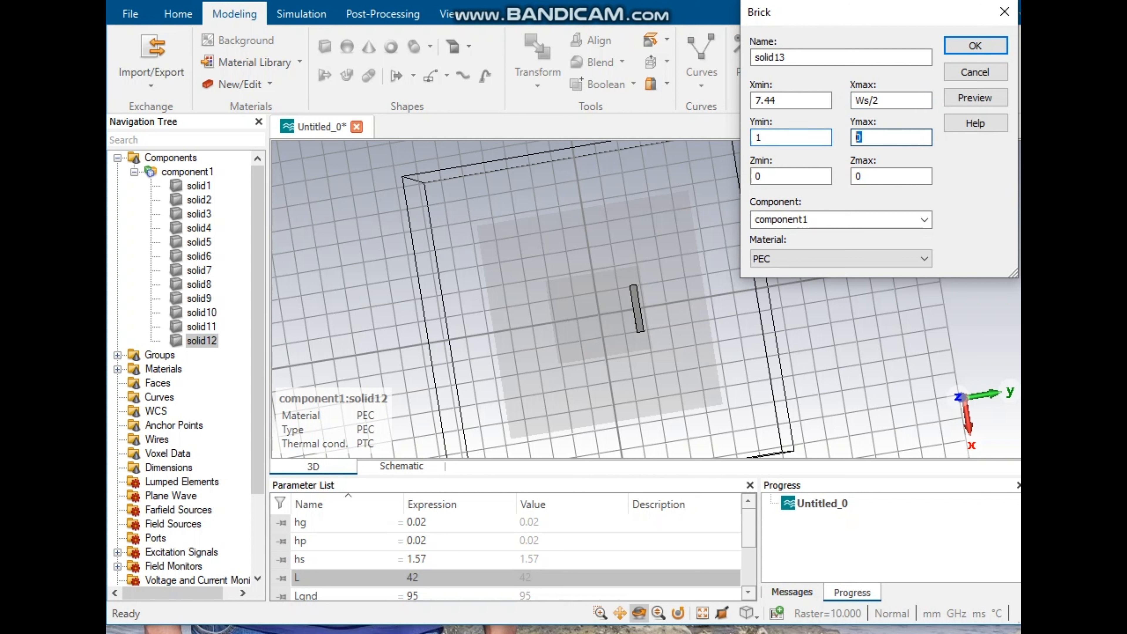
{"action": "type", "text": "15.5"}
{"action": "key", "text": "Tab"}
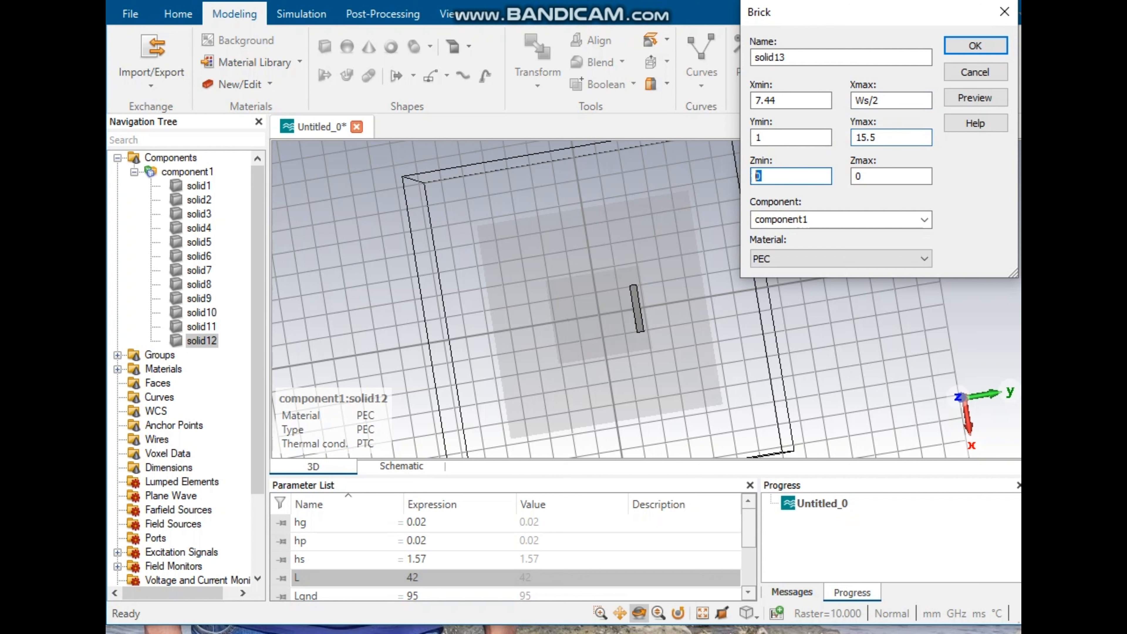
Step: Set the brick's Zmin to hg+hs and Zmax to hg+hs+hp, and create the brick
{"action": "key", "text": "super+v"}
{"action": "key", "text": "Down"}
{"action": "key", "text": "Down"}
{"action": "key", "text": "Down"}
{"action": "key", "text": "Down"}
{"action": "key", "text": "Down"}
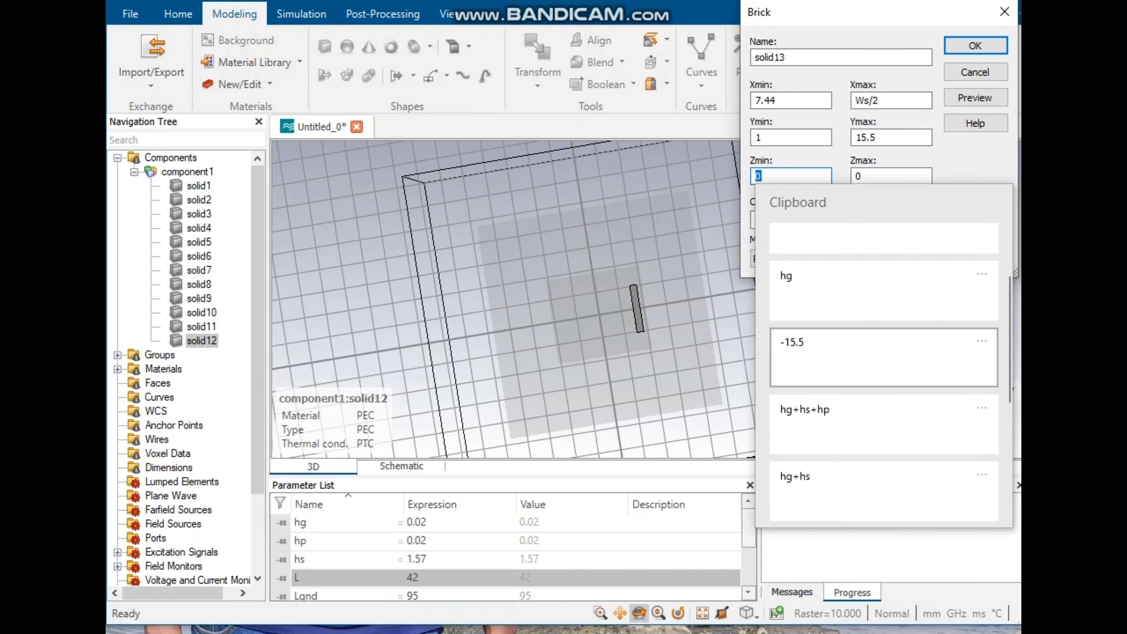
{"action": "key", "text": "Return"}
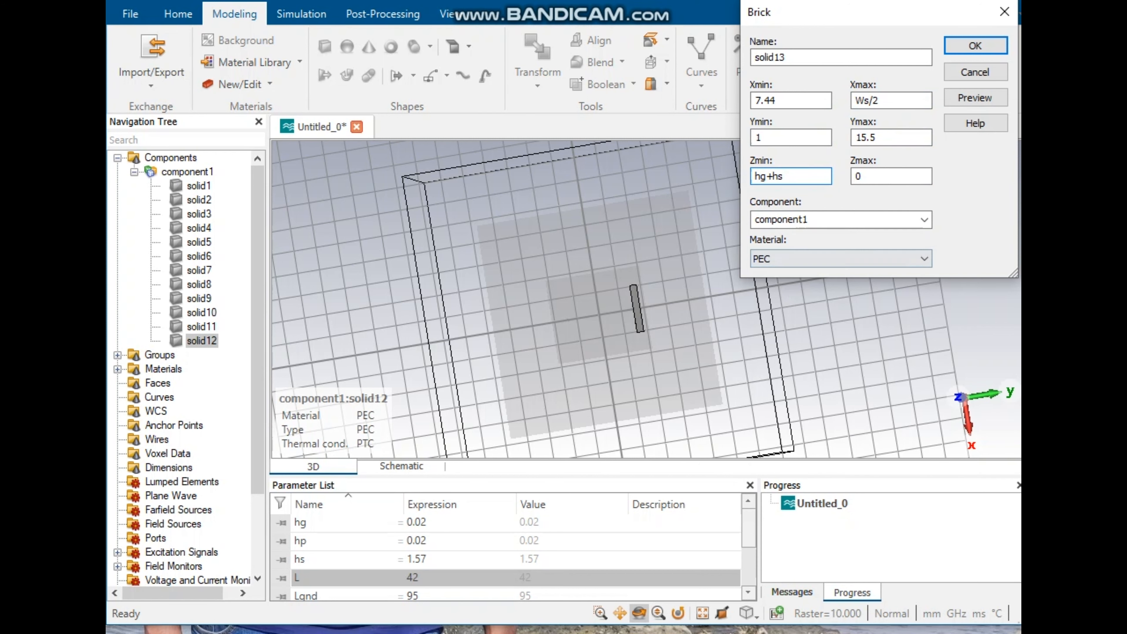
{"action": "key", "text": "Tab"}
{"action": "key", "text": "super+v"}
{"action": "key", "text": "Down"}
{"action": "key", "text": "Down"}
{"action": "key", "text": "Down"}
{"action": "key", "text": "Down"}
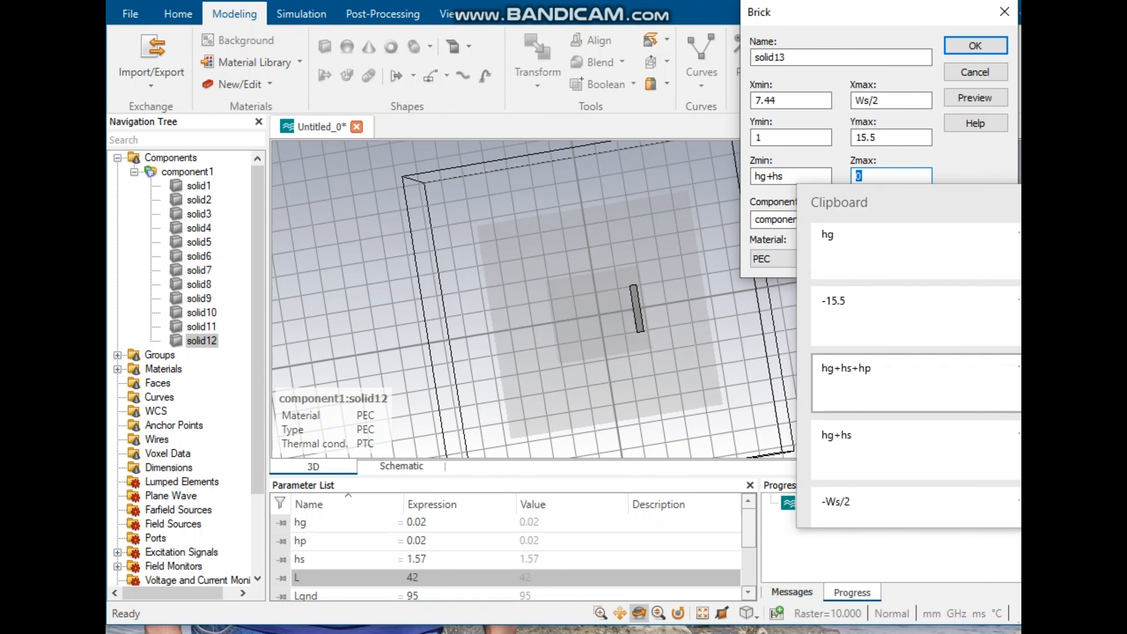
{"action": "key", "text": "Return"}
{"action": "key", "text": "Return"}
{"action": "key", "text": "Return"}
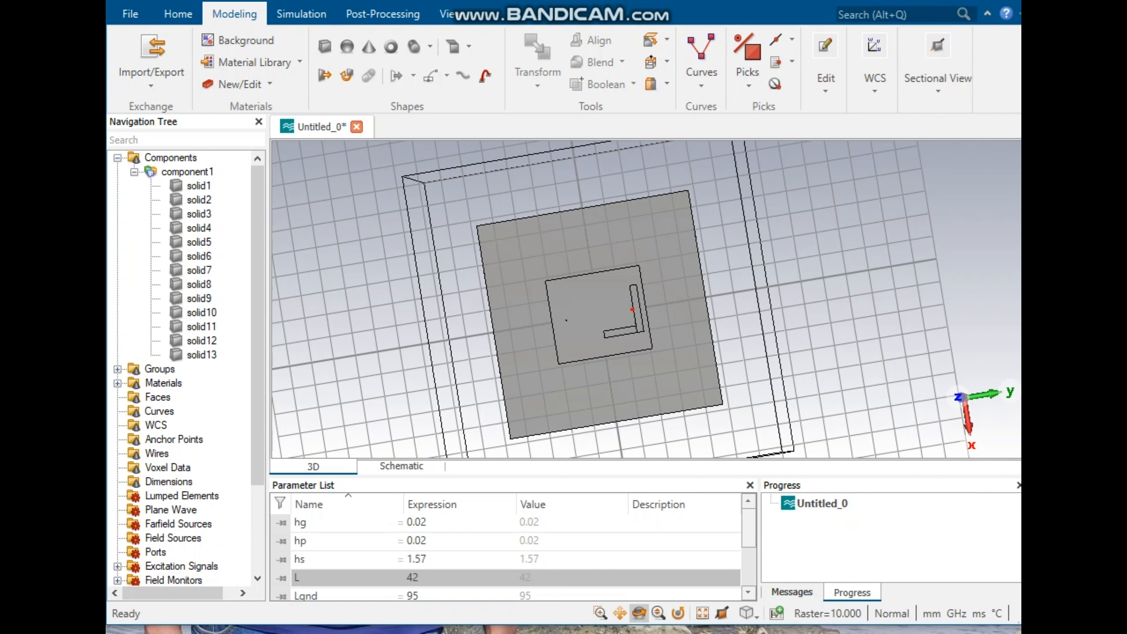
Step: Start another brick and set its Xmin to -Ws/2 and Xmax to Ws/2
{"action": "left_click", "coordinate": [324, 45]}
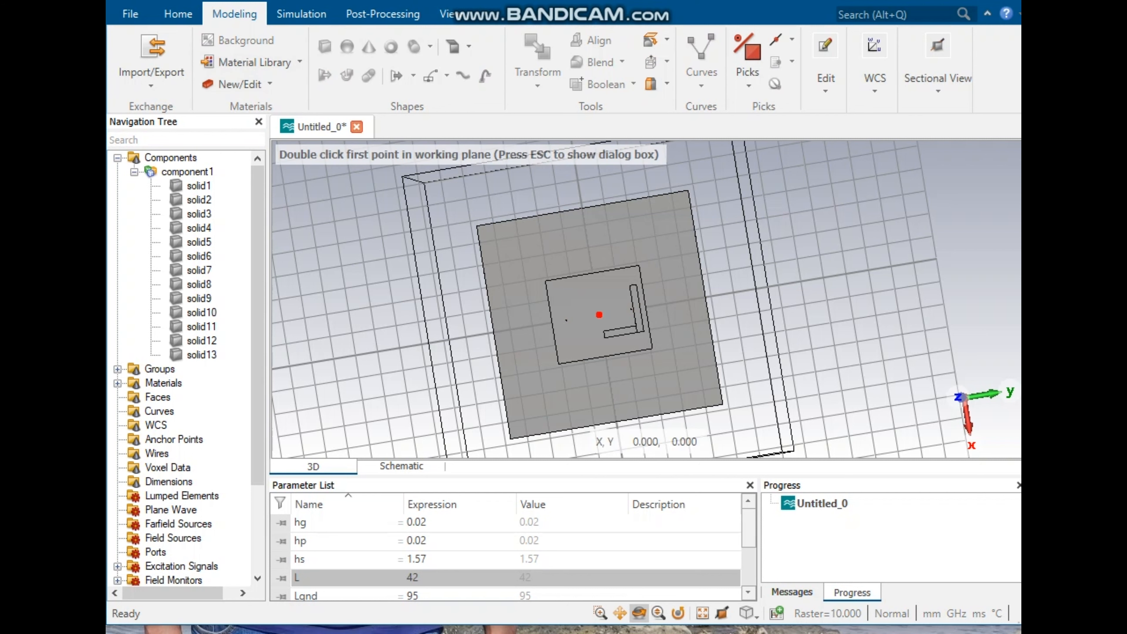
{"action": "key", "text": "Escape"}
{"action": "key", "text": "Tab"}
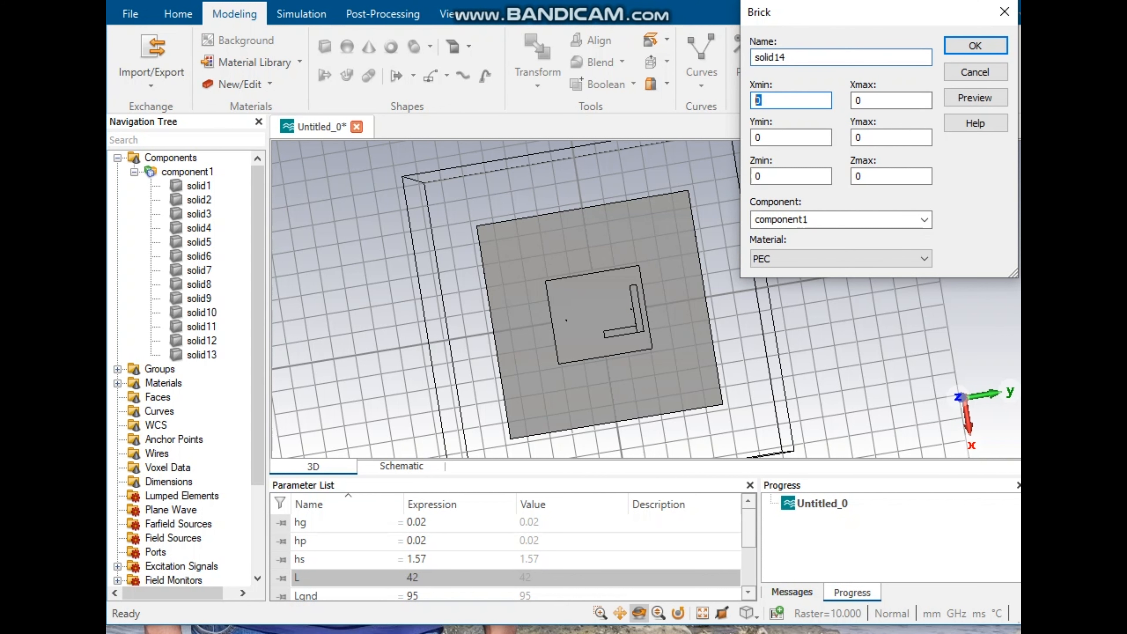
{"action": "key", "text": "super+v"}
{"action": "key", "text": "Down"}
{"action": "key", "text": "Down"}
{"action": "key", "text": "Down"}
{"action": "key", "text": "Down"}
{"action": "key", "text": "Down"}
{"action": "key", "text": "Down"}
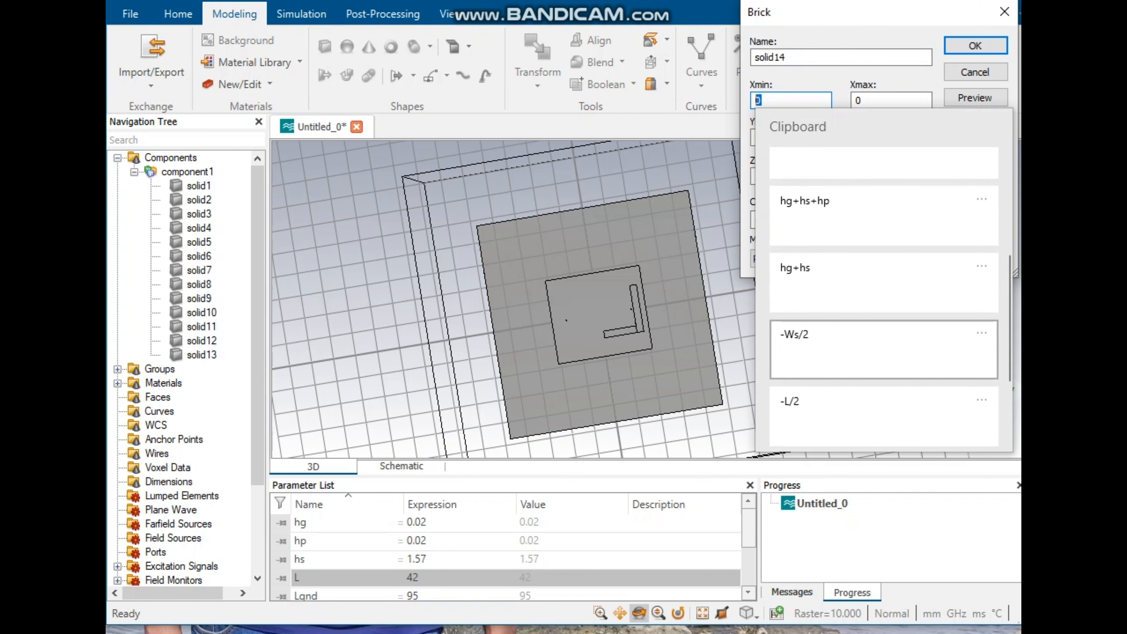
{"action": "key", "text": "Return"}
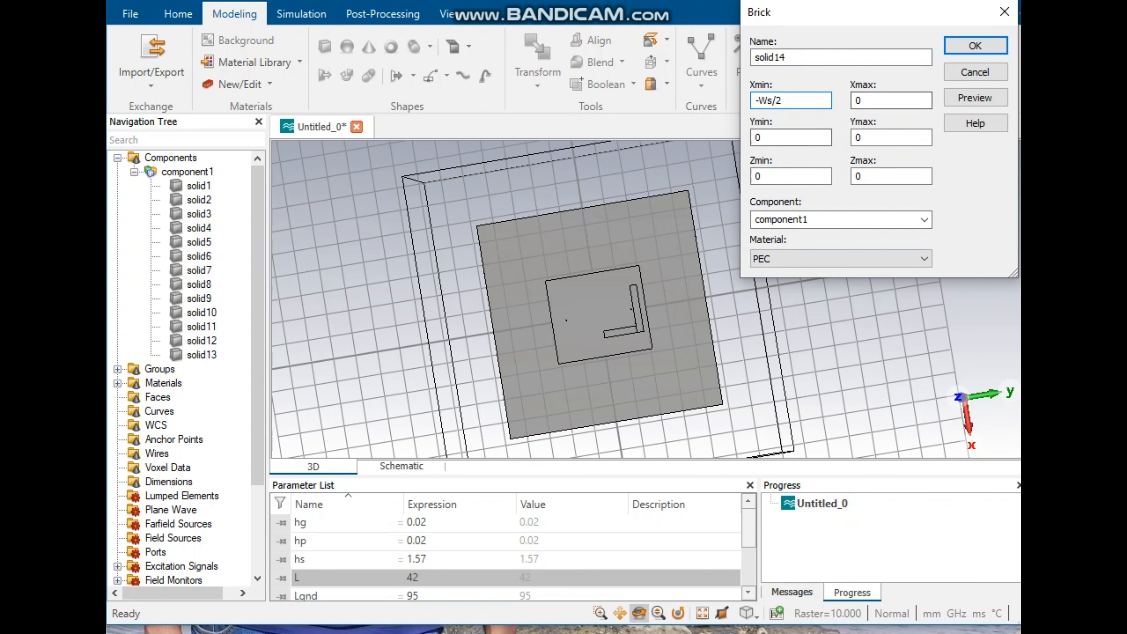
{"action": "key", "text": "Tab"}
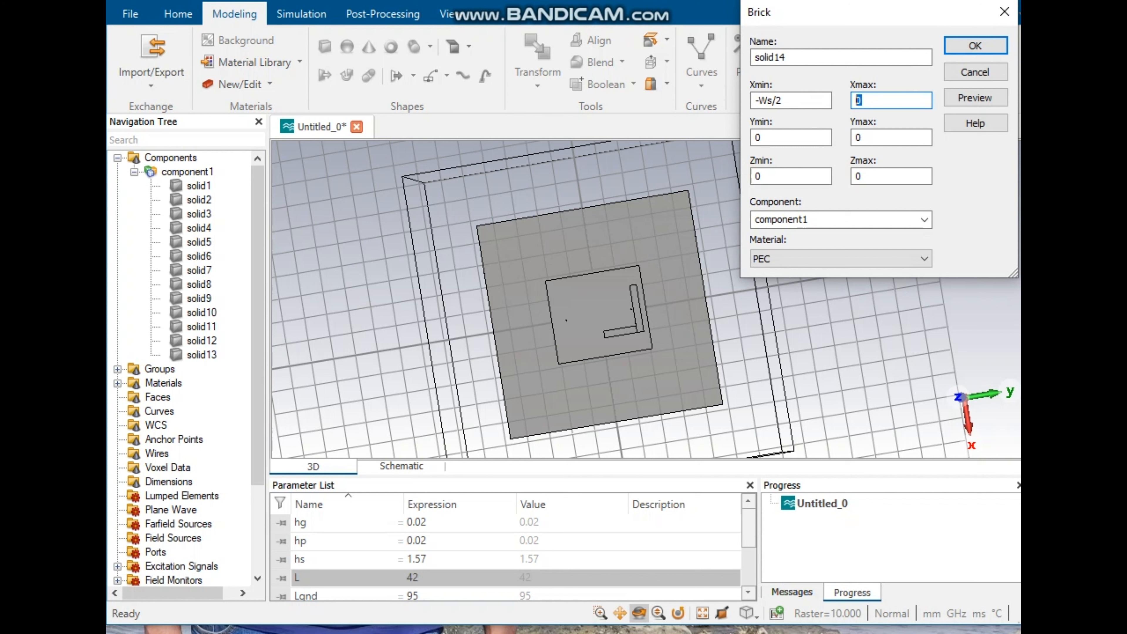
{"action": "key", "text": "super+v"}
{"action": "key", "text": "Down"}
{"action": "key", "text": "Down"}
{"action": "key", "text": "Down"}
{"action": "key", "text": "Down"}
{"action": "key", "text": "Down"}
{"action": "key", "text": "Down"}
{"action": "key", "text": "Return"}
{"action": "key", "text": "BackSpace"}
Step: Set the brick's Ymax to 1 and Ymin to 15.5
{"action": "left_click_drag", "start_coordinate": [864, 138], "coordinate": [853, 138]}
{"action": "type", "text": "1"}
{"action": "left_click_drag", "start_coordinate": [764, 138], "coordinate": [753, 137]}
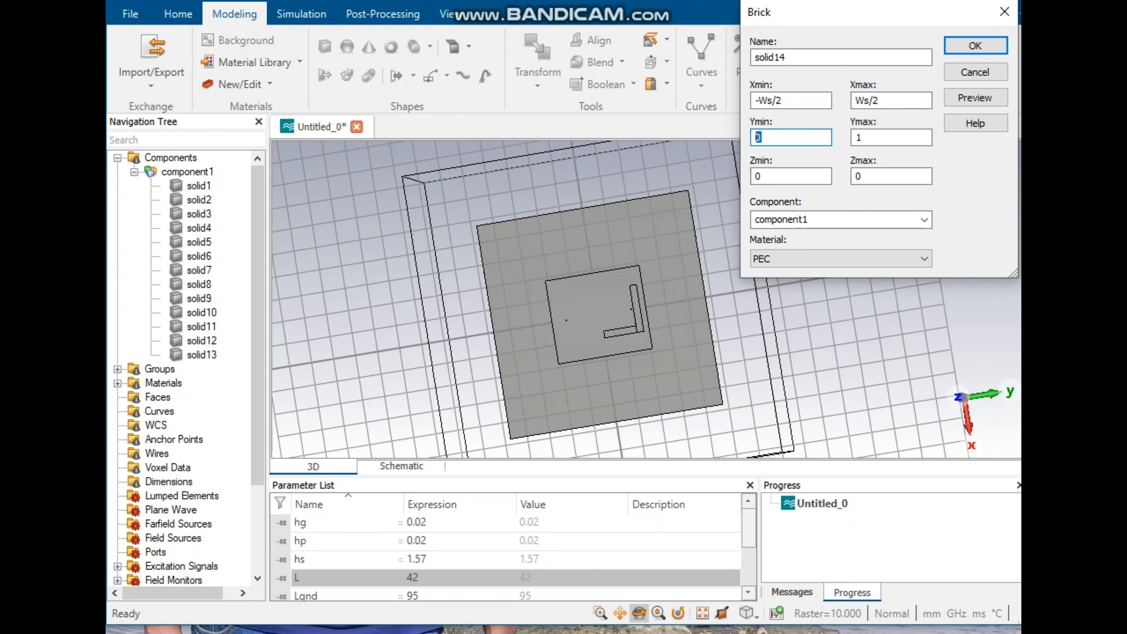
{"action": "type", "text": "15.5"}
Step: Set the brick's Zmin to hg+hs and Zmax to hg+hs+hp, and preview the brick
{"action": "left_click_drag", "start_coordinate": [760, 177], "coordinate": [754, 176]}
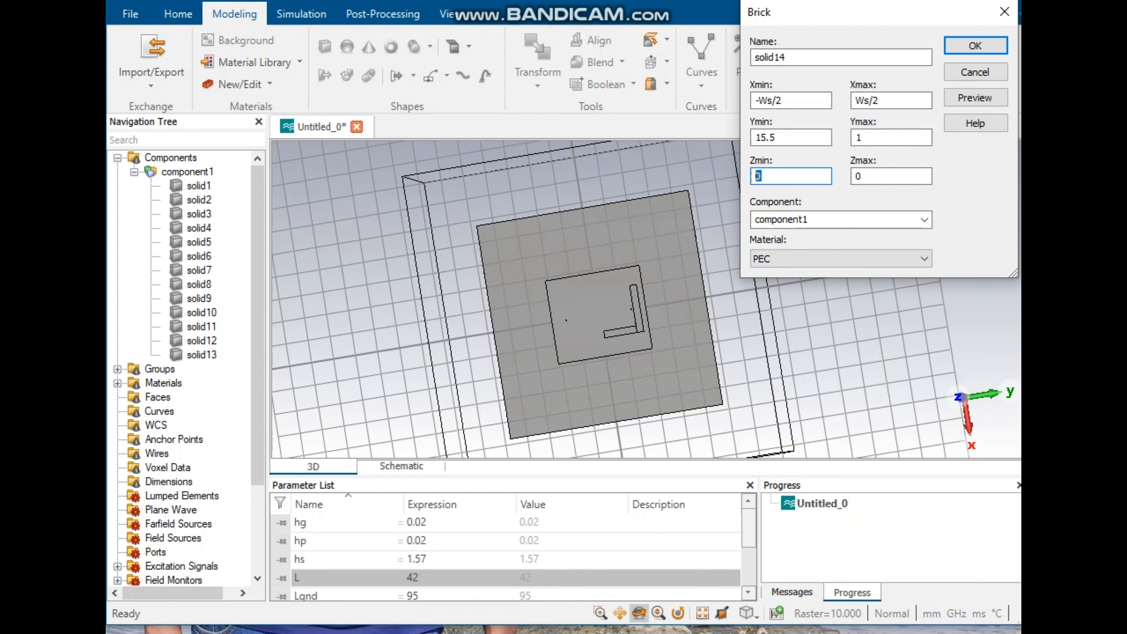
{"action": "key", "text": "super+v"}
{"action": "key", "text": "Down"}
{"action": "key", "text": "Down"}
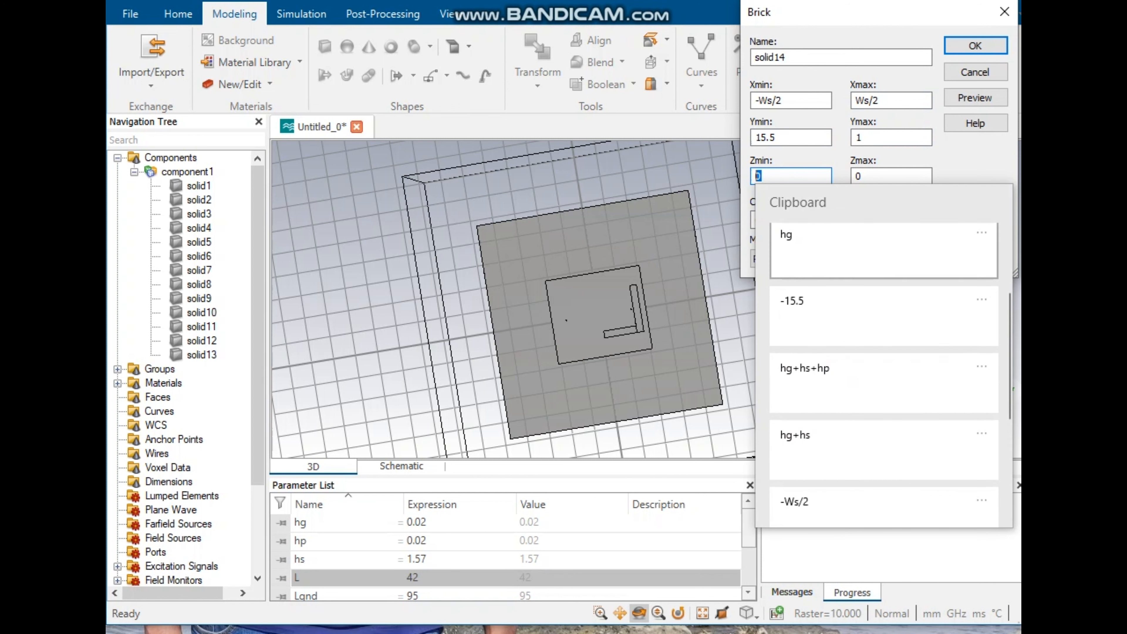
{"action": "key", "text": "Down"}
{"action": "key", "text": "Down"}
{"action": "key", "text": "Down"}
{"action": "key", "text": "Return"}
{"action": "key", "text": "Tab"}
{"action": "key", "text": "super+v"}
{"action": "key", "text": "Down"}
{"action": "key", "text": "Down"}
{"action": "key", "text": "Down"}
{"action": "key", "text": "Down"}
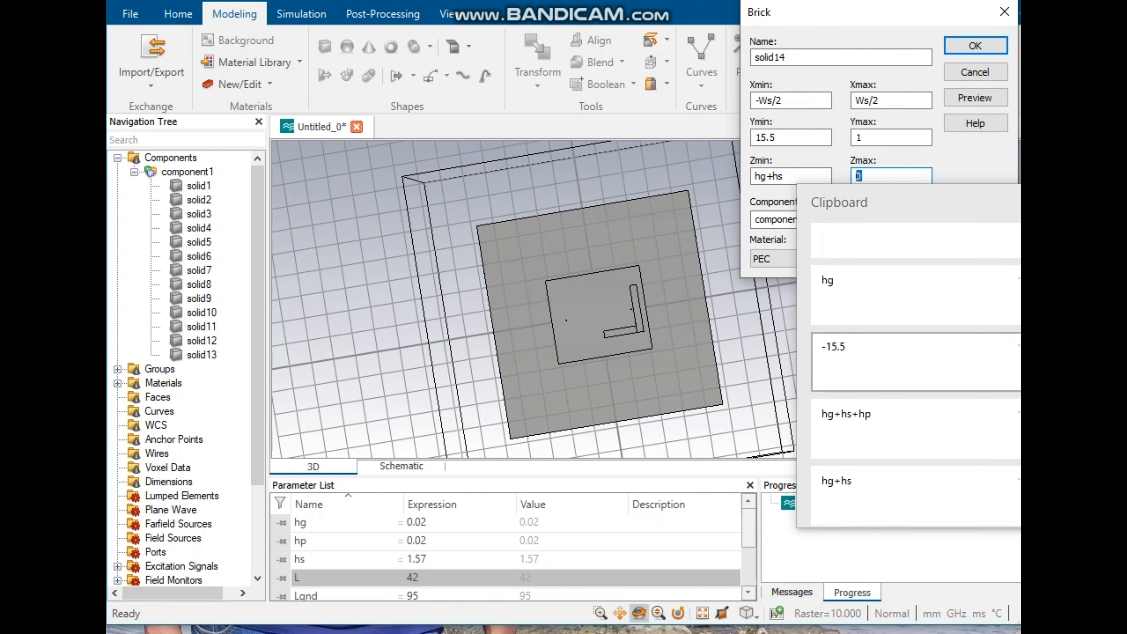
{"action": "key", "text": "Return"}
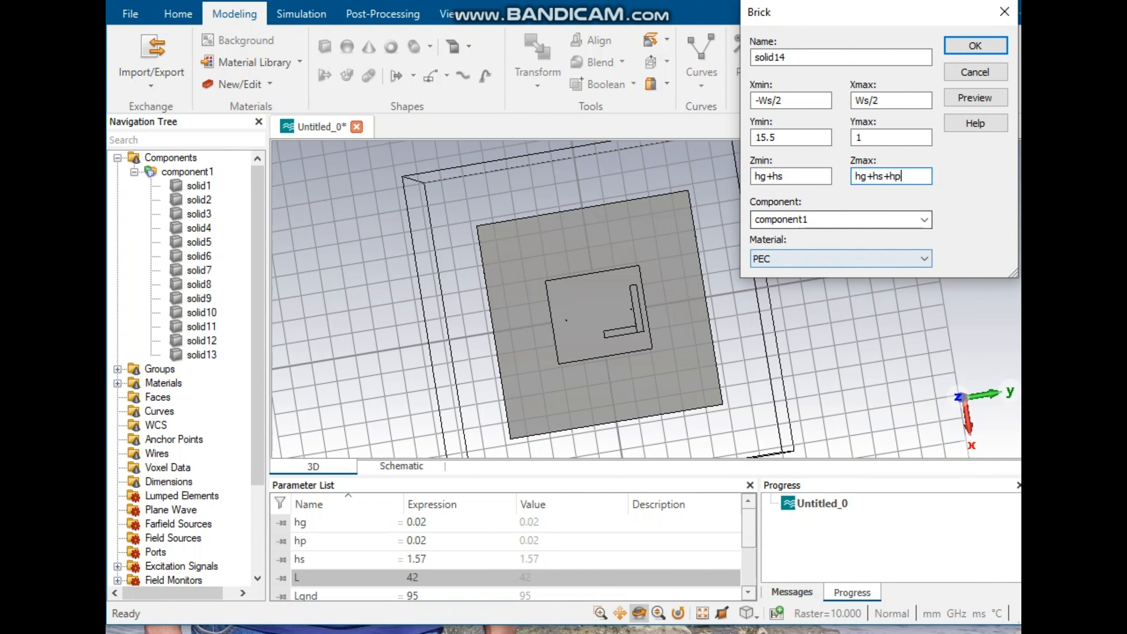
{"action": "left_click", "coordinate": [974, 98]}
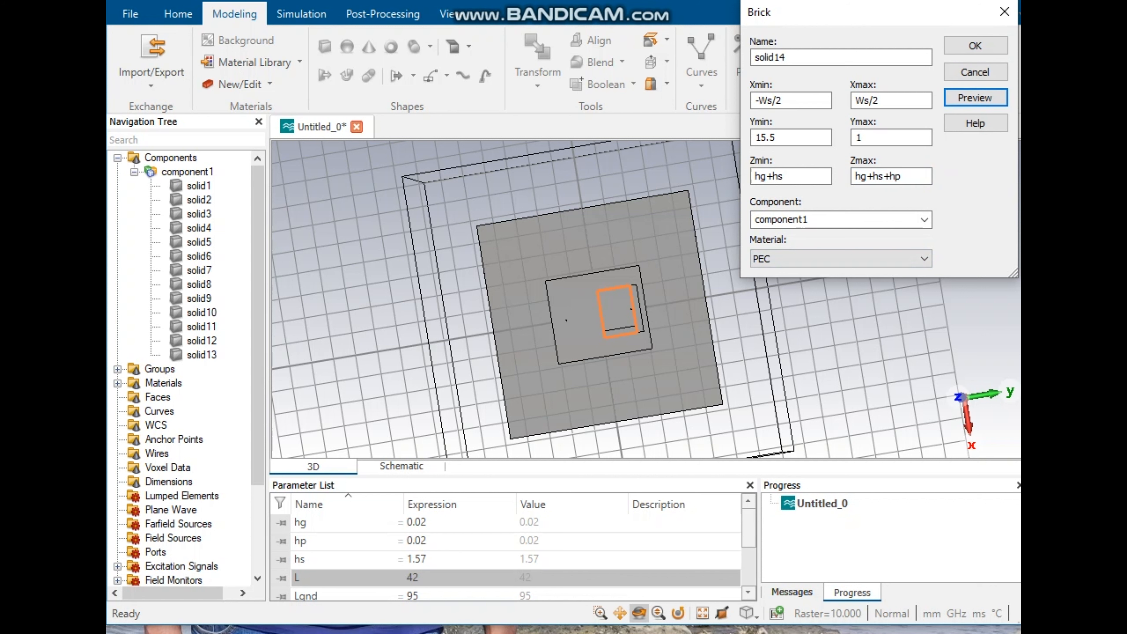
Step: Set the brick's Xmax to -7.44, preview it and create the brick
{"action": "left_click_drag", "start_coordinate": [885, 101], "coordinate": [853, 101]}
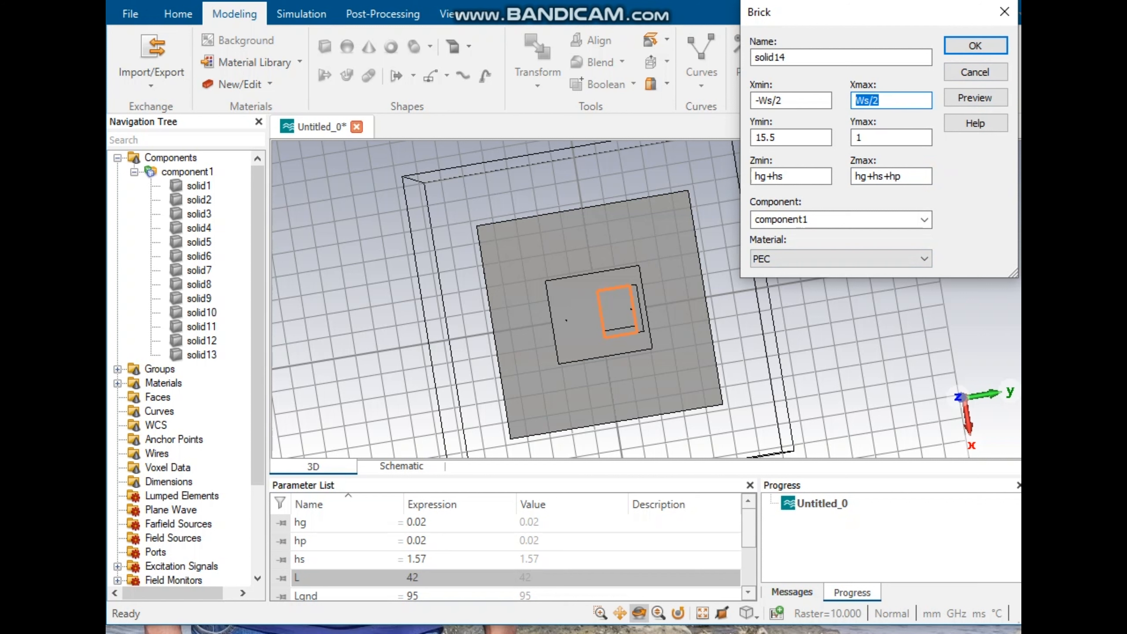
{"action": "type", "text": "-7.44"}
{"action": "left_click", "coordinate": [974, 97]}
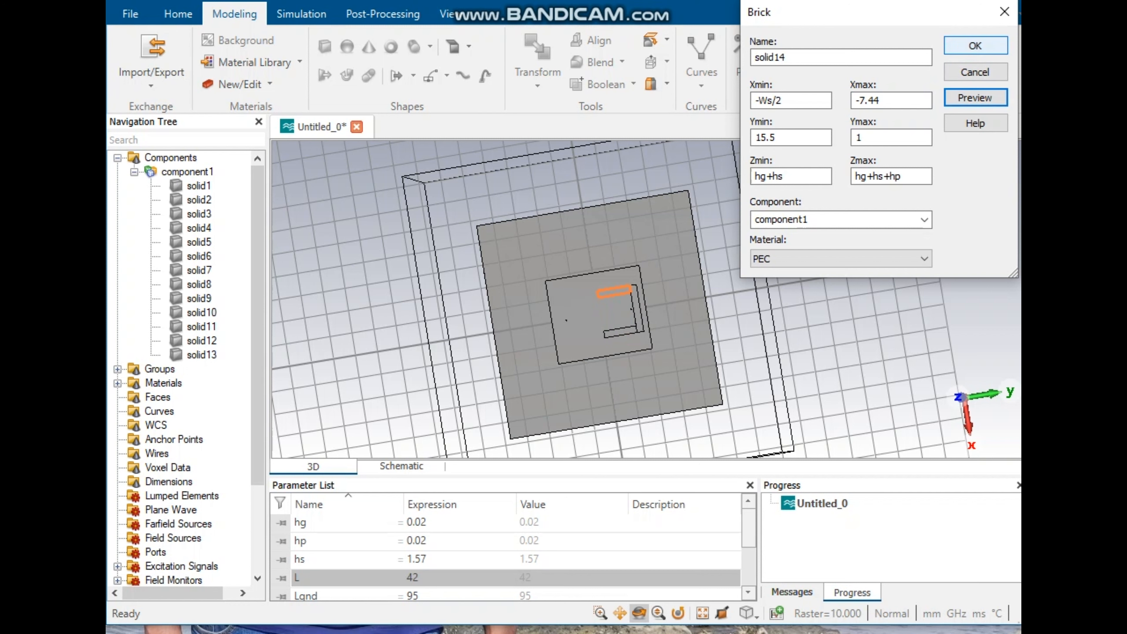
{"action": "left_click", "coordinate": [974, 45]}
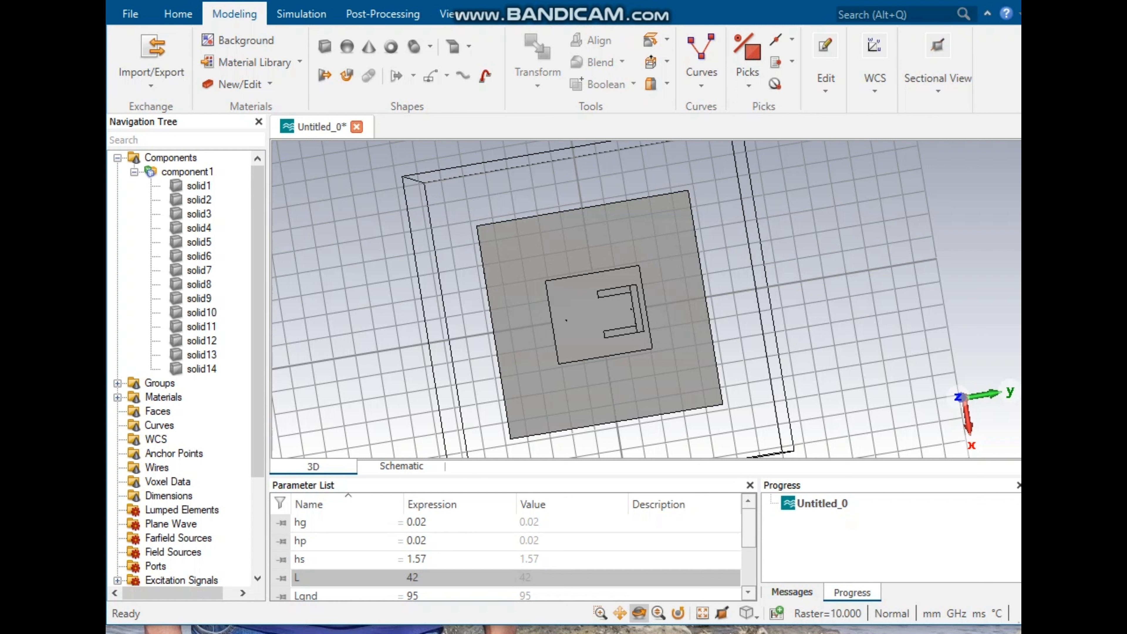
Step: Start a third brick and set its Xmin to -Ws/2 and Xmax to Ws/2
{"action": "left_click", "coordinate": [325, 46]}
{"action": "key", "text": "Escape"}
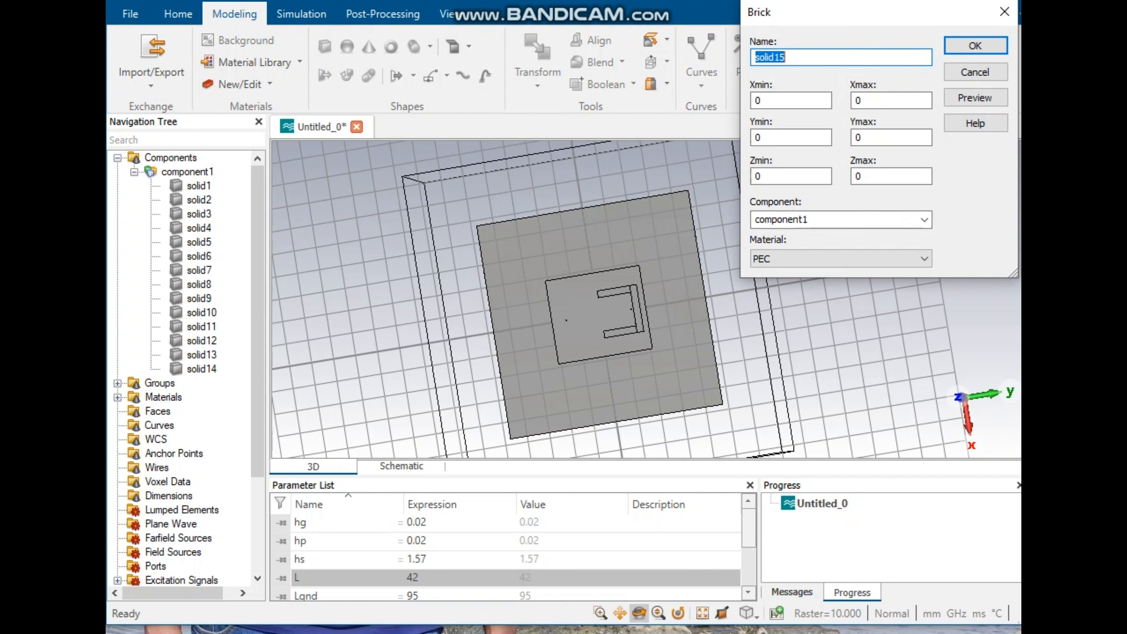
{"action": "key", "text": "Tab"}
{"action": "key", "text": "super+v"}
{"action": "scroll", "coordinate": [884, 284], "scroll_direction": "down", "scroll_amount": 3}
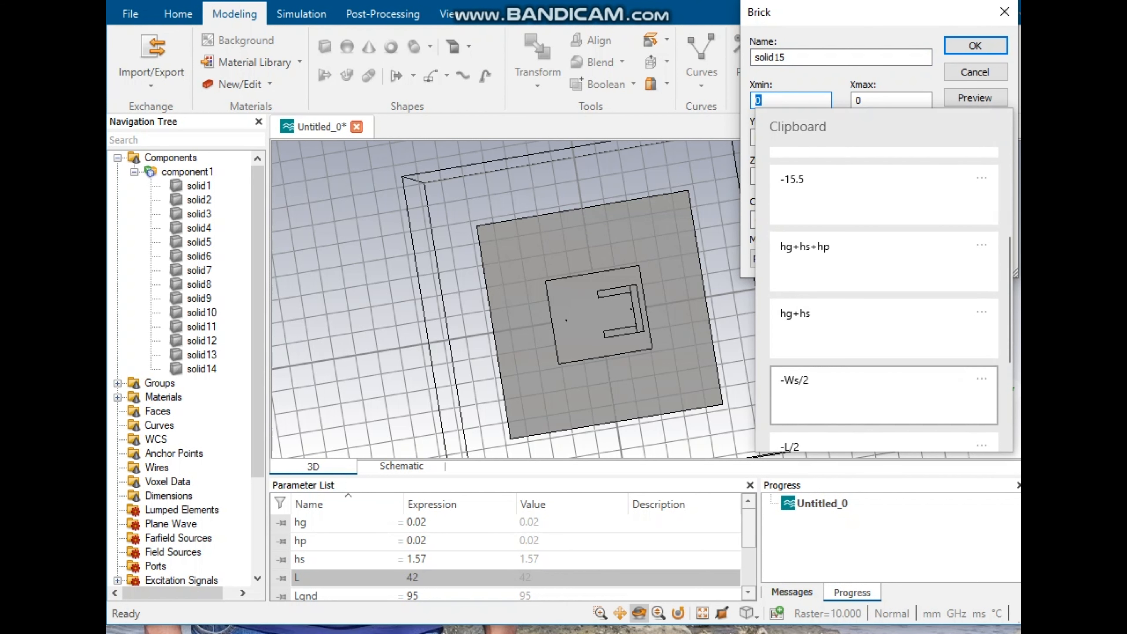
{"action": "key", "text": "Return"}
{"action": "key", "text": "Tab"}
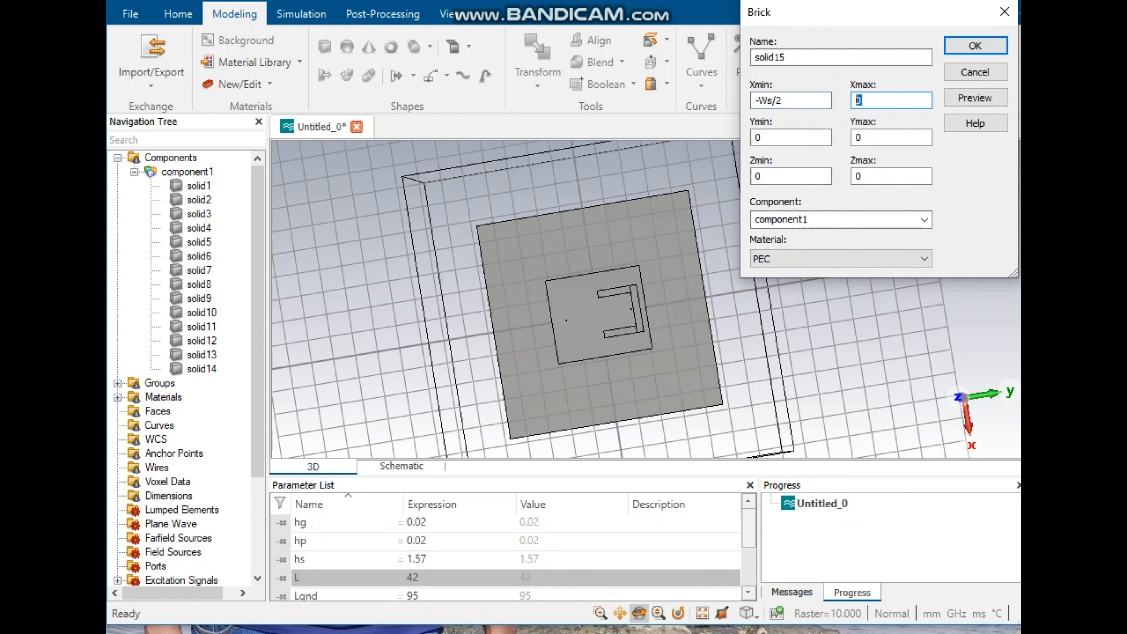
{"action": "key", "text": "super+v"}
{"action": "key", "text": "Down"}
{"action": "key", "text": "Down"}
{"action": "key", "text": "Down"}
{"action": "key", "text": "Down"}
{"action": "key", "text": "Down"}
{"action": "key", "text": "Return"}
{"action": "key", "text": "Home"}
{"action": "key", "text": "Delete"}
Step: Set the brick's Ymin to -18.5 and Ymax to -15.5
{"action": "key", "text": "Tab"}
{"action": "type", "text": "1"}
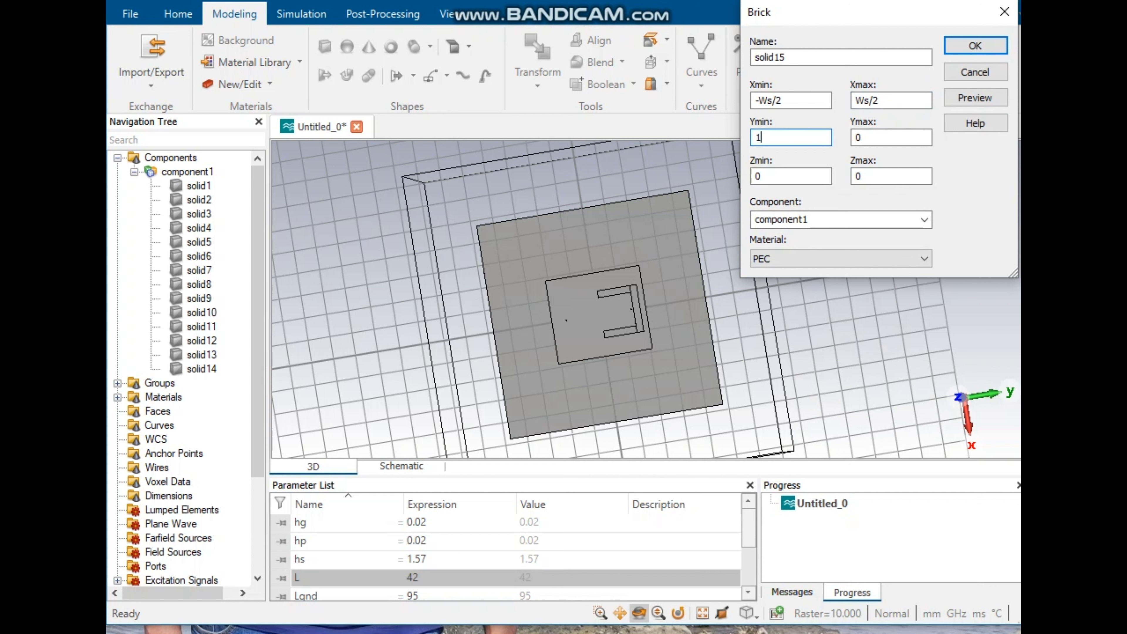
{"action": "type", "text": "18.5"}
{"action": "key", "text": "Tab"}
{"action": "type", "text": "-15.5"}
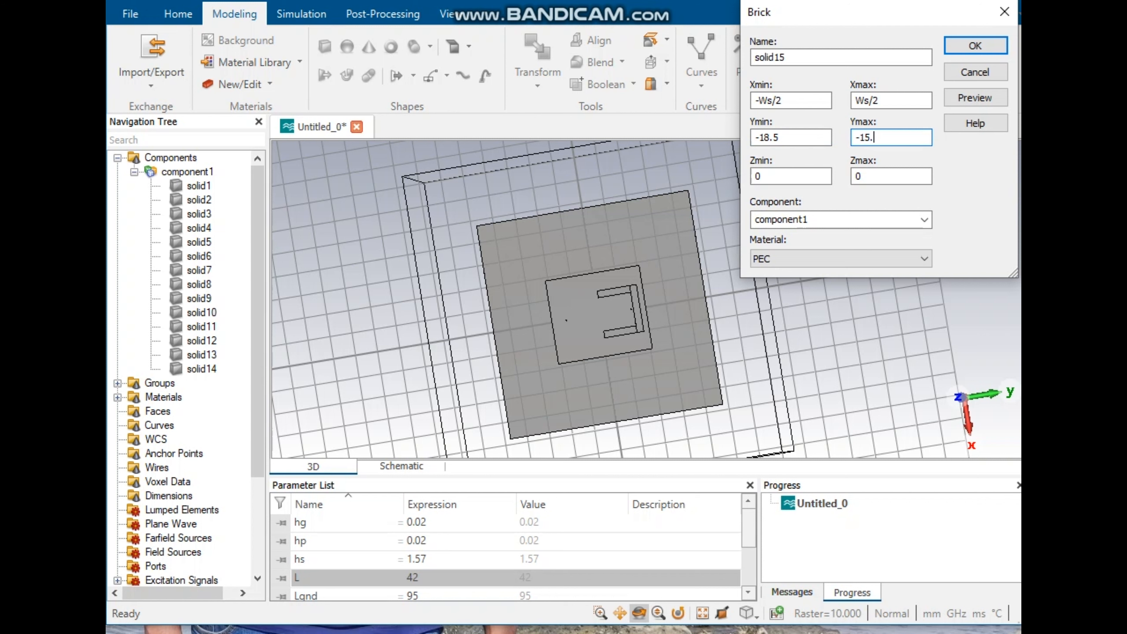
Step: Set the brick's Zmin to hg+hs and Zmax to hg+hs+hp, preview it and create the brick
{"action": "key", "text": "Tab"}
{"action": "key", "text": "ctrl+v"}
{"action": "key", "text": "ctrl+v"}
{"action": "key", "text": "ctrl+v"}
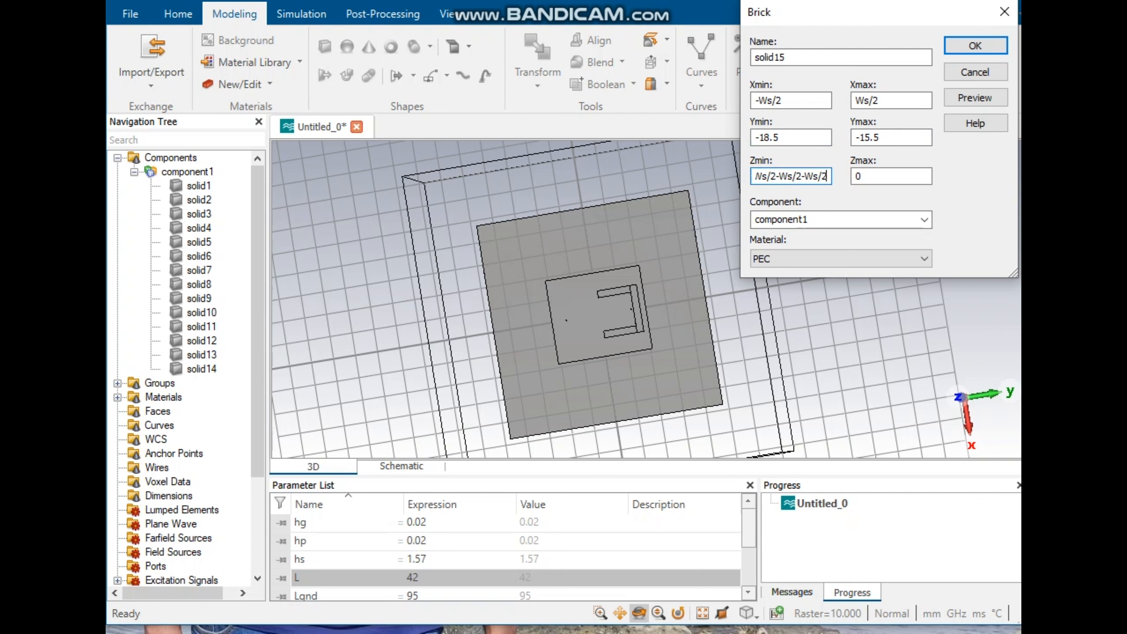
{"action": "key", "text": "BackSpace"}
{"action": "key", "text": "BackSpace"}
{"action": "key", "text": "BackSpace"}
{"action": "key", "text": "BackSpace"}
{"action": "key", "text": "BackSpace"}
{"action": "key", "text": "BackSpace"}
{"action": "key", "text": "BackSpace"}
{"action": "key", "text": "BackSpace"}
{"action": "key", "text": "BackSpace"}
{"action": "key", "text": "BackSpace"}
{"action": "key", "text": "BackSpace"}
{"action": "key", "text": "BackSpace"}
{"action": "key", "text": "BackSpace"}
{"action": "key", "text": "super+v"}
{"action": "key", "text": "Down"}
{"action": "key", "text": "Down"}
{"action": "key", "text": "Down"}
{"action": "key", "text": "Down"}
{"action": "key", "text": "Down"}
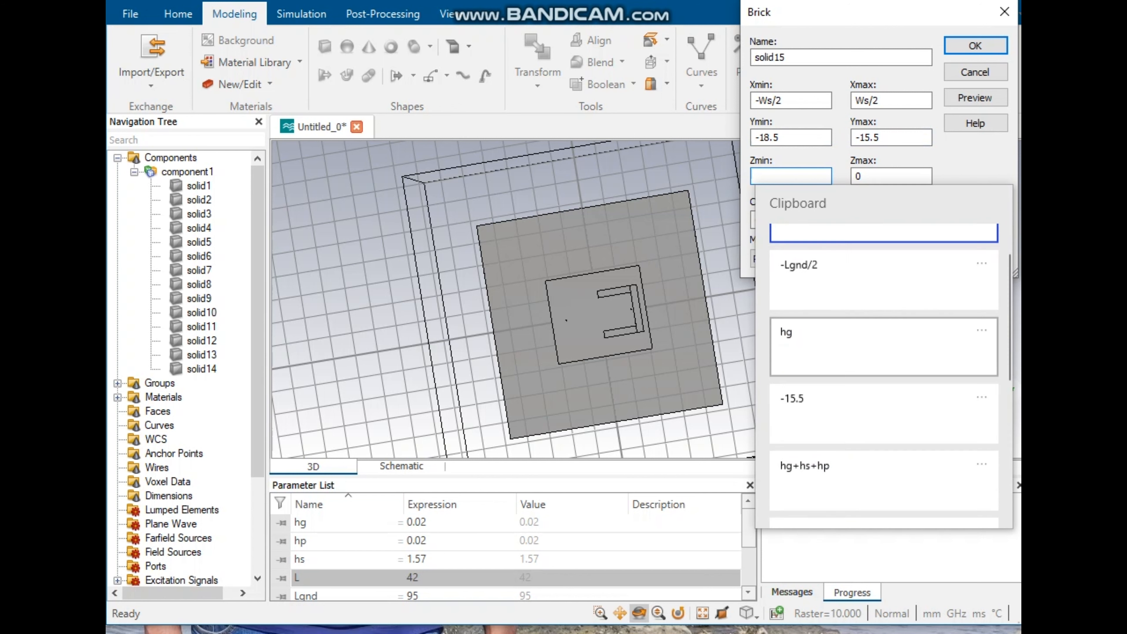
{"action": "key", "text": "Return"}
{"action": "key", "text": "Tab"}
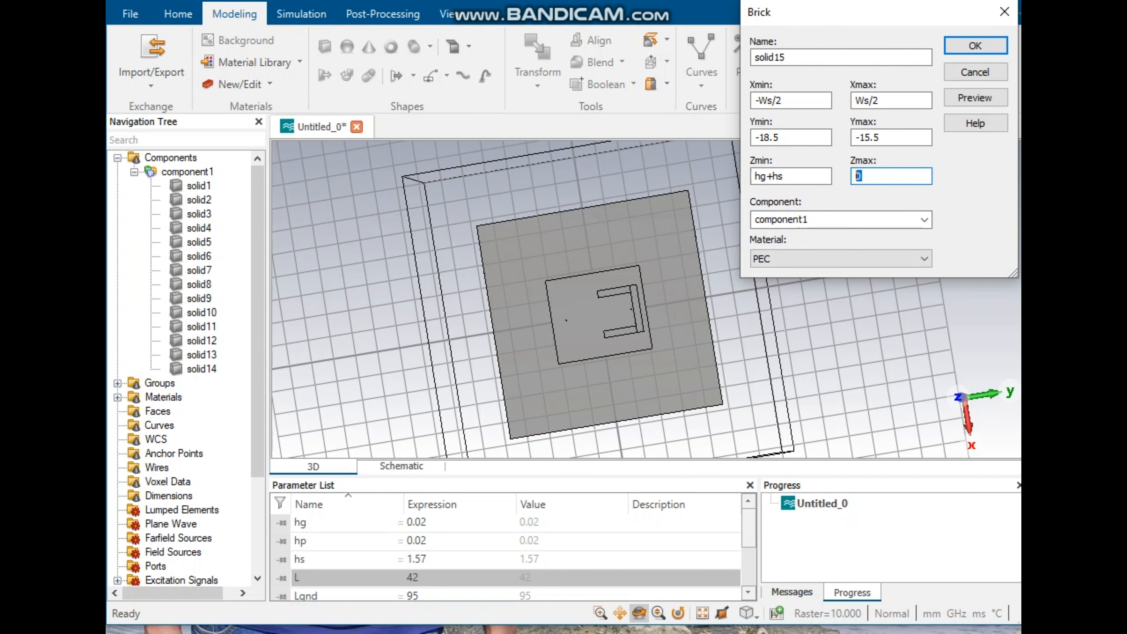
{"action": "key", "text": "super+v"}
{"action": "key", "text": "Down"}
{"action": "key", "text": "Down"}
{"action": "key", "text": "Down"}
{"action": "key", "text": "Down"}
{"action": "key", "text": "Return"}
{"action": "left_click", "coordinate": [975, 98]}
{"action": "left_click", "coordinate": [975, 45]}
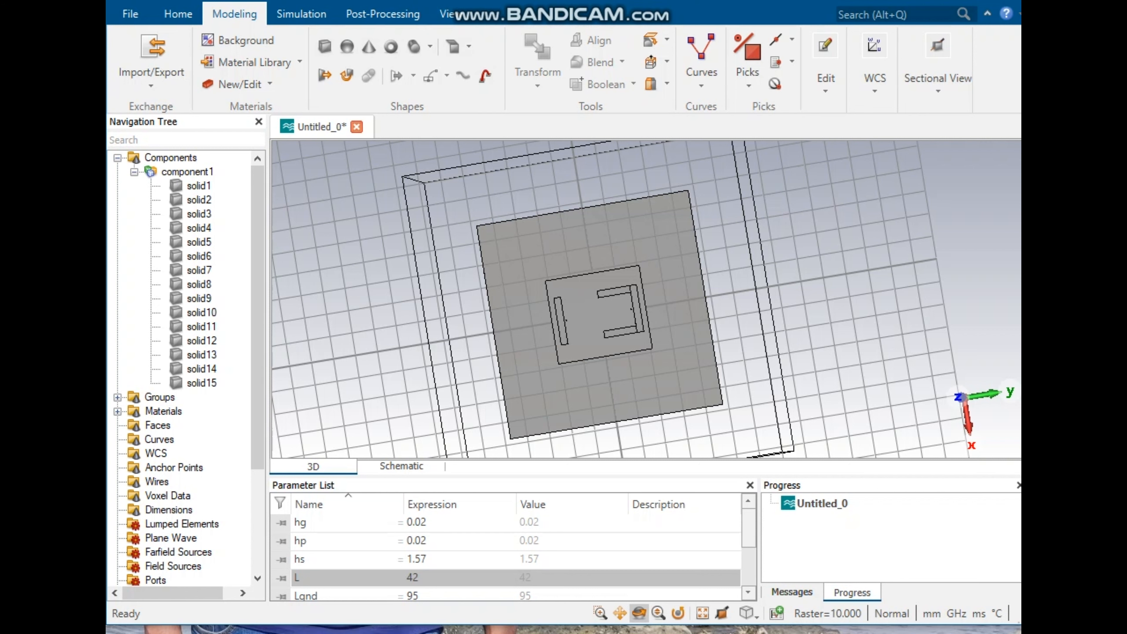
Step: Start a new brick and set its Xmin to -7.44 and Xmax to -Ws/2
{"action": "left_click", "coordinate": [324, 46]}
{"action": "key", "text": "Escape"}
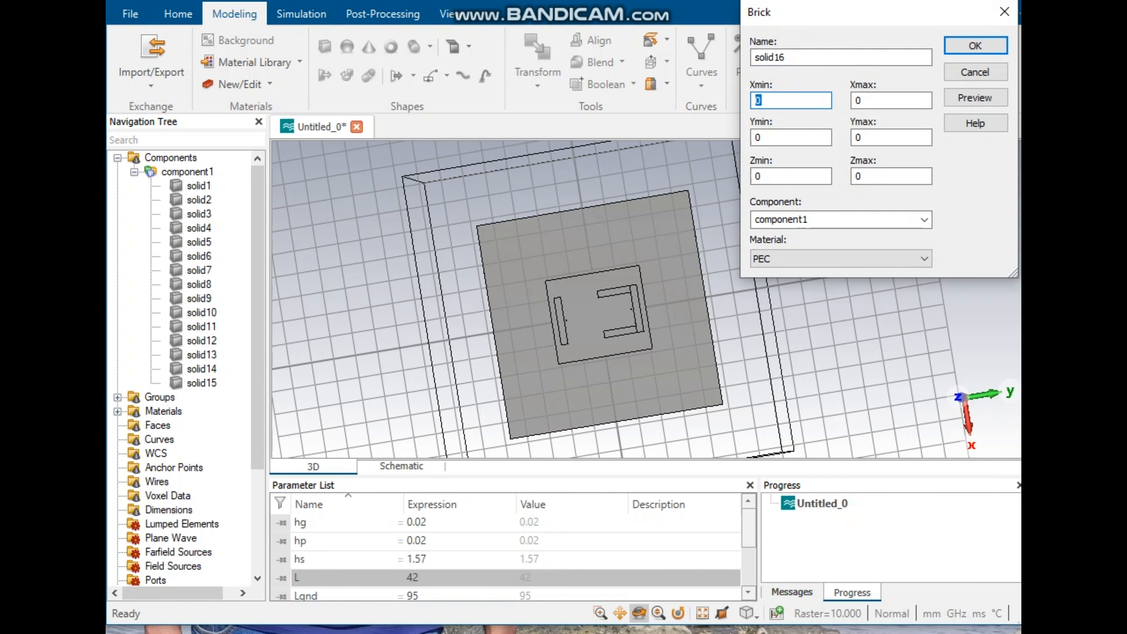
{"action": "type", "text": "-7.44"}
{"action": "key", "text": "Tab"}
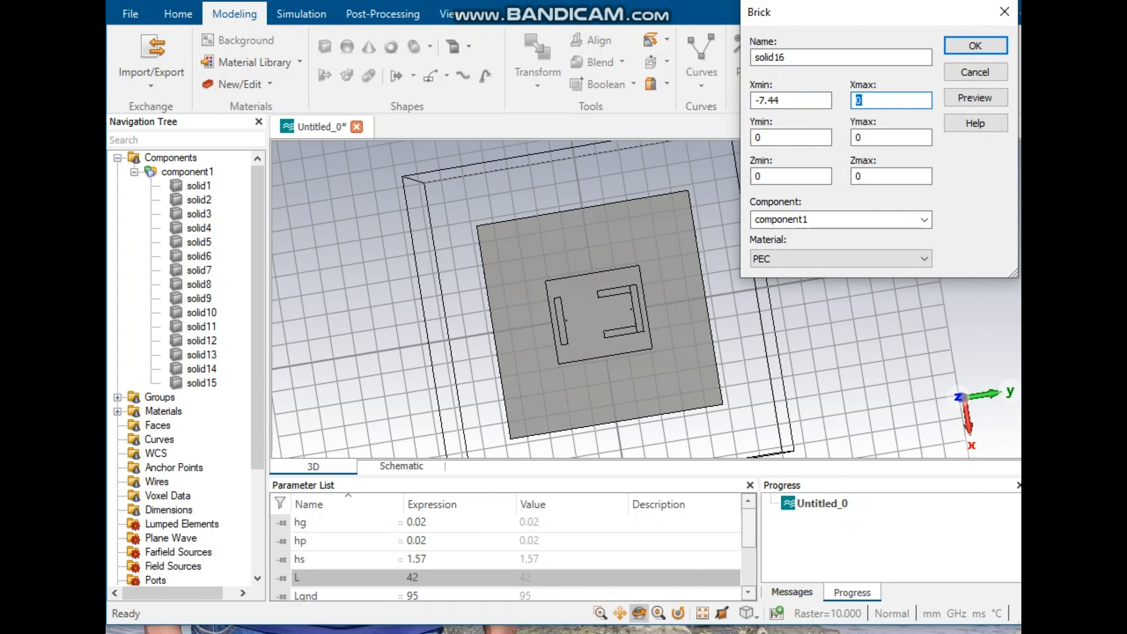
{"action": "key", "text": "super+v"}
{"action": "key", "text": "Down"}
{"action": "key", "text": "Down"}
{"action": "key", "text": "Down"}
{"action": "key", "text": "Down"}
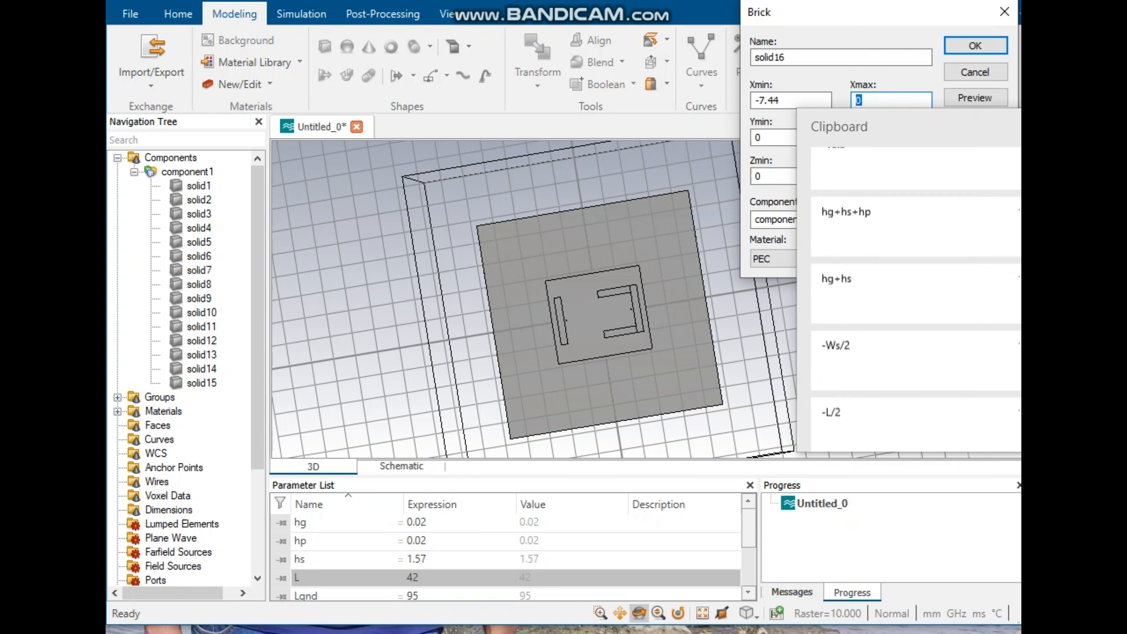
{"action": "key", "text": "Down"}
{"action": "key", "text": "Return"}
Step: Set the brick's Ymin to -1 and Ymax to -15.5
{"action": "key", "text": "Tab"}
{"action": "type", "text": "-1"}
{"action": "key", "text": "Tab"}
{"action": "type", "text": "-15.5"}
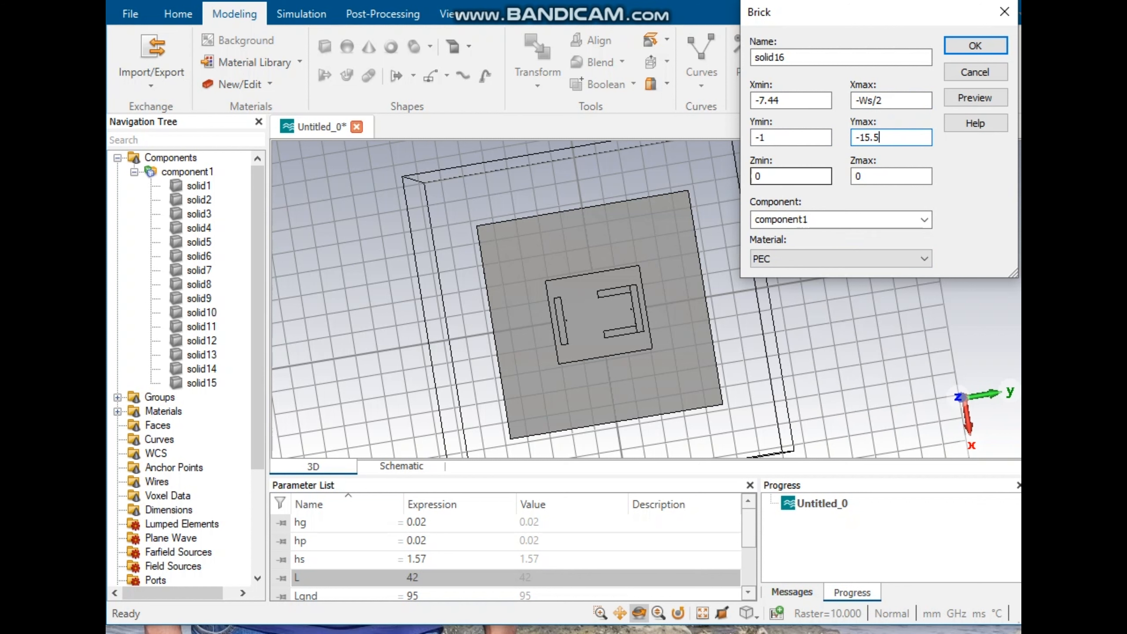
Step: Set the brick's Zmin to hg+hs and Zmax to hg+hs+hp, preview it and create the brick
{"action": "key", "text": "Tab"}
{"action": "key", "text": "super+v"}
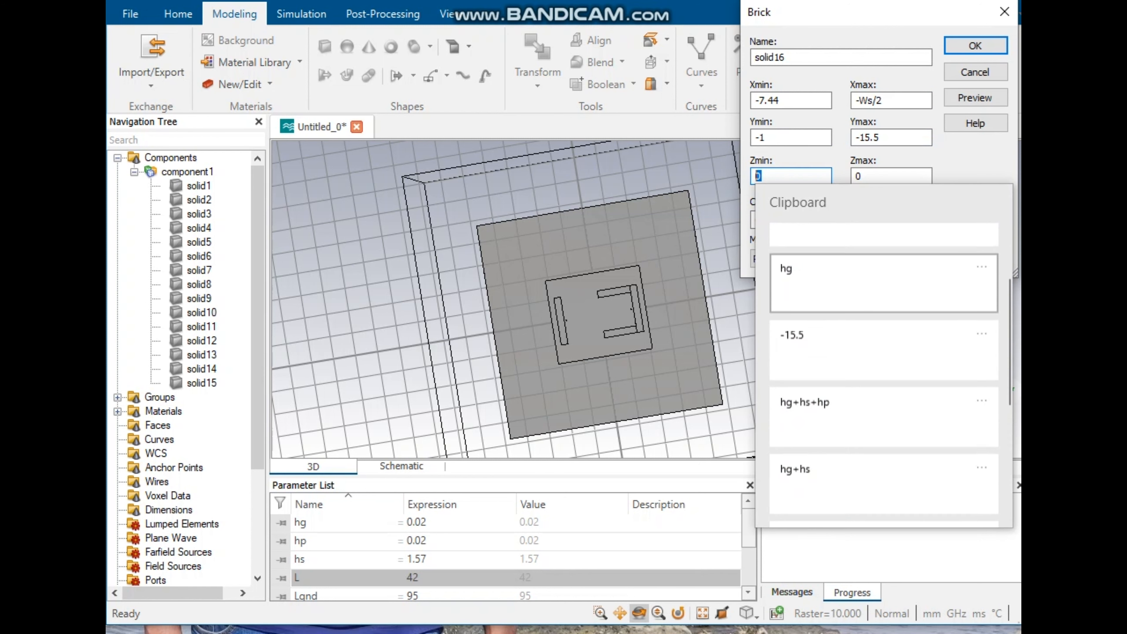
{"action": "key", "text": "Return"}
{"action": "key", "text": "Tab"}
{"action": "key", "text": "super+v"}
{"action": "key", "text": "Down"}
{"action": "key", "text": "Down"}
{"action": "key", "text": "Down"}
{"action": "key", "text": "Down"}
{"action": "key", "text": "Return"}
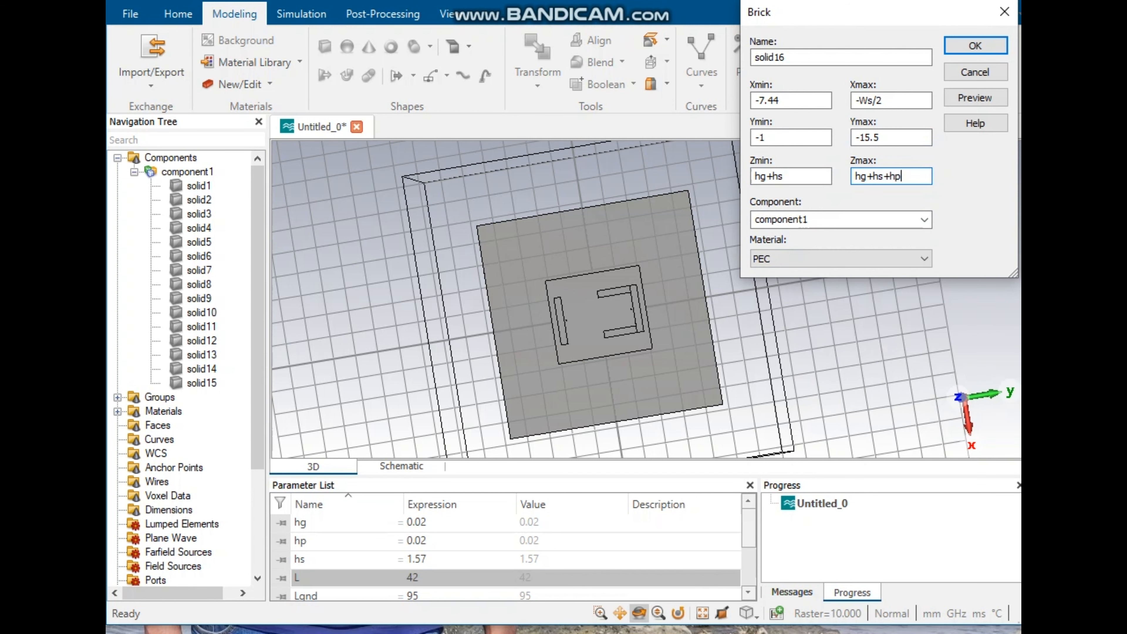
{"action": "left_click", "coordinate": [975, 97]}
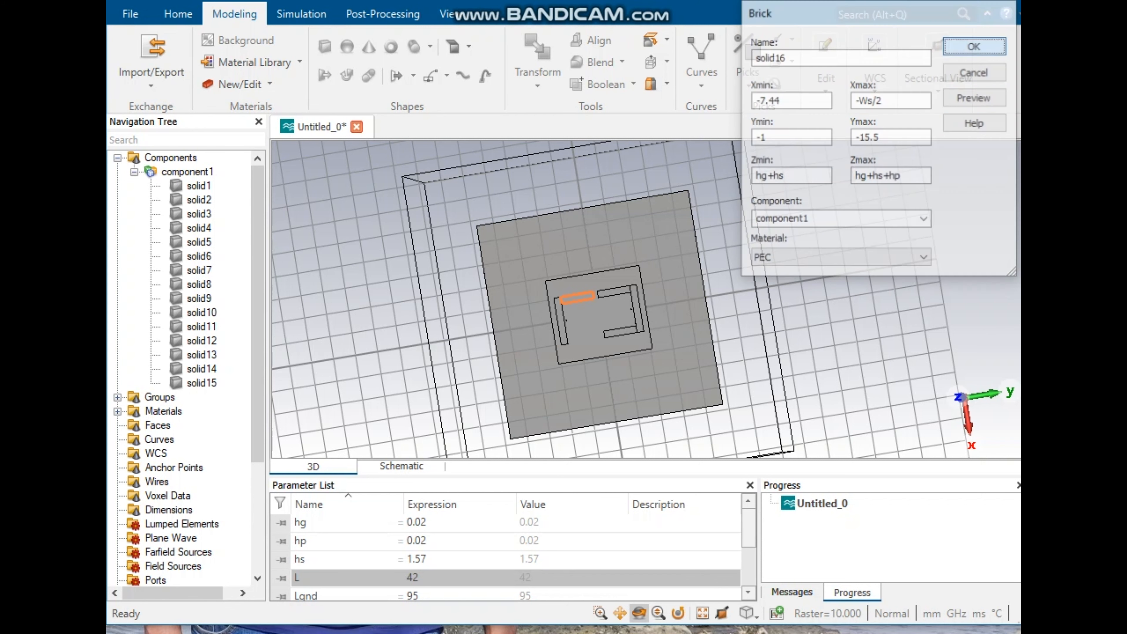
{"action": "key", "text": "Return"}
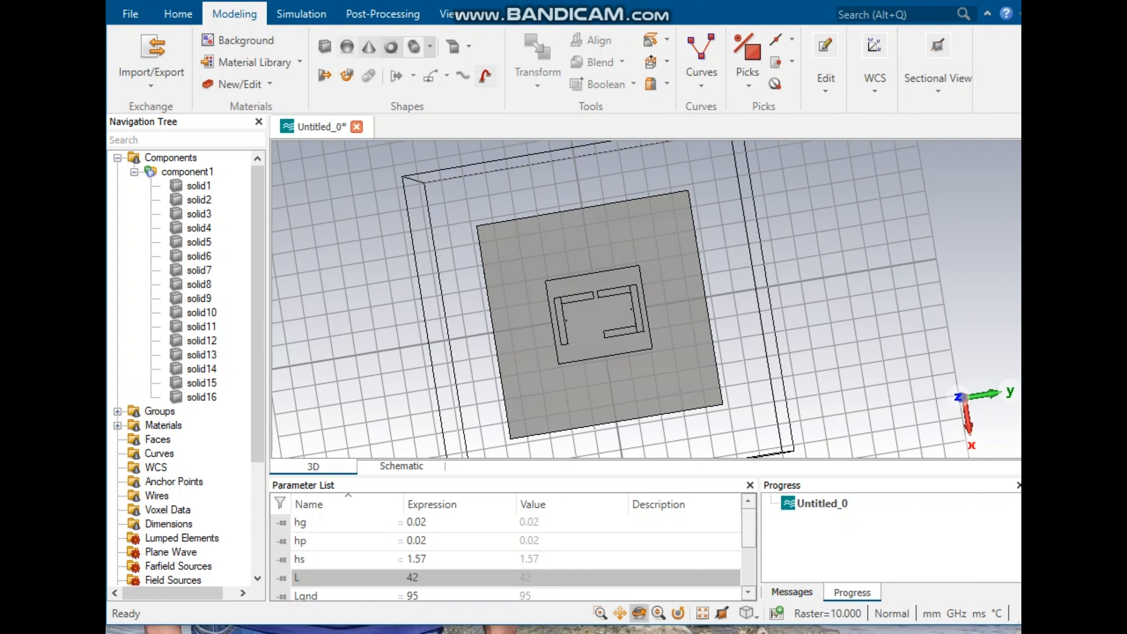
Step: Start another brick and set its Xmin to 7.44 and Xmax to Ws/2
{"action": "left_click", "coordinate": [324, 45]}
{"action": "key", "text": "Escape"}
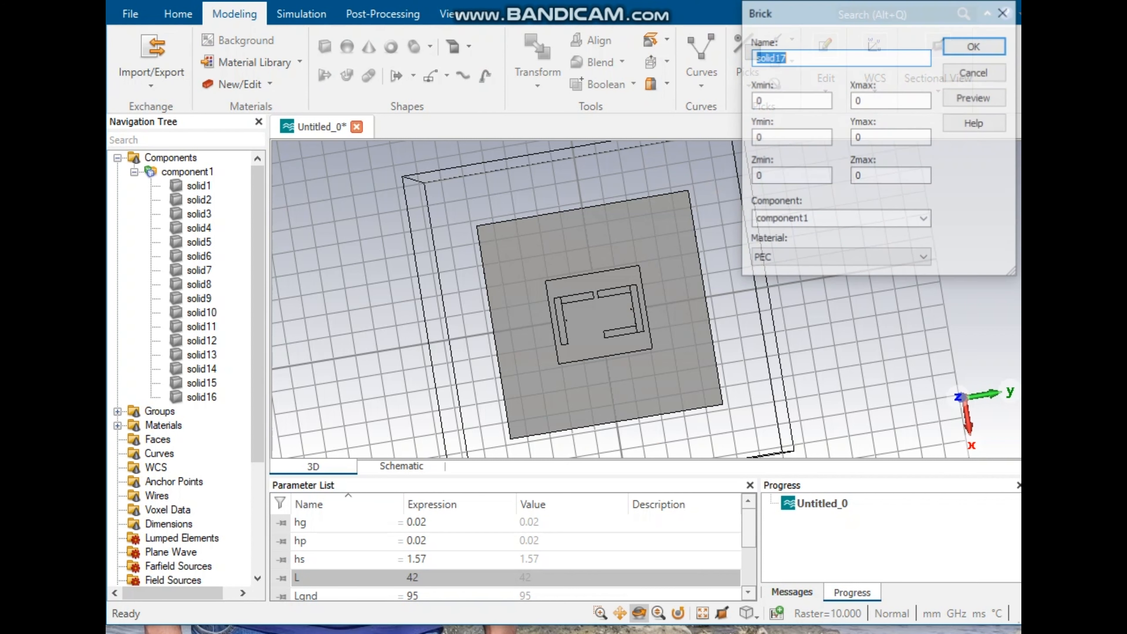
{"action": "key", "text": "Tab"}
{"action": "type", "text": "7.44"}
{"action": "key", "text": "Tab"}
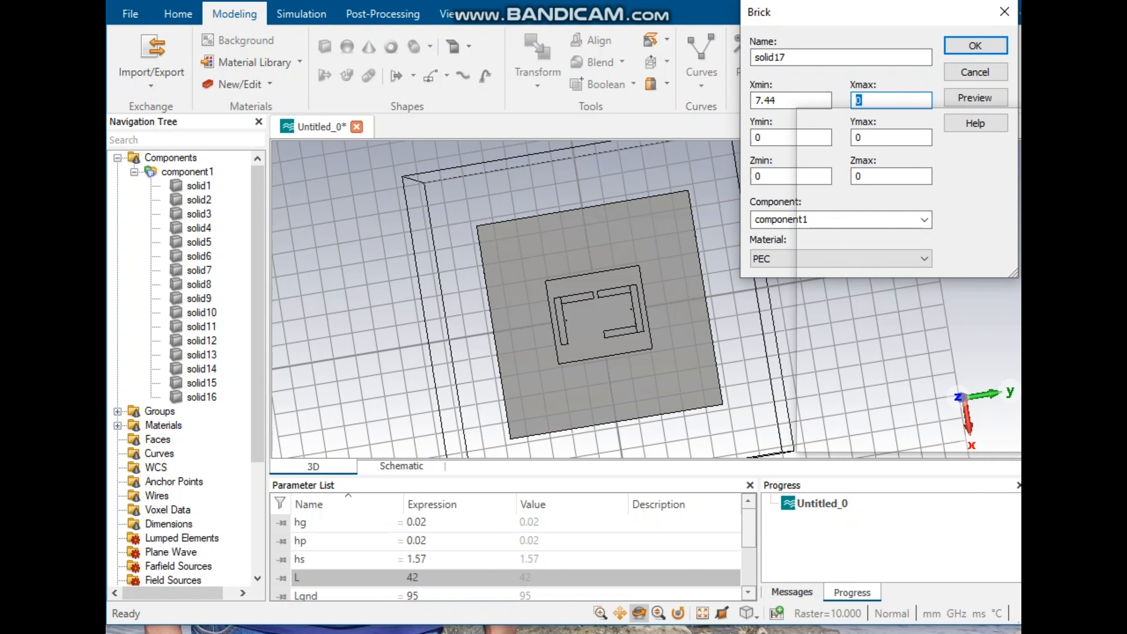
{"action": "key", "text": "super+v"}
{"action": "scroll", "coordinate": [916, 323], "scroll_direction": "down", "scroll_amount": 7}
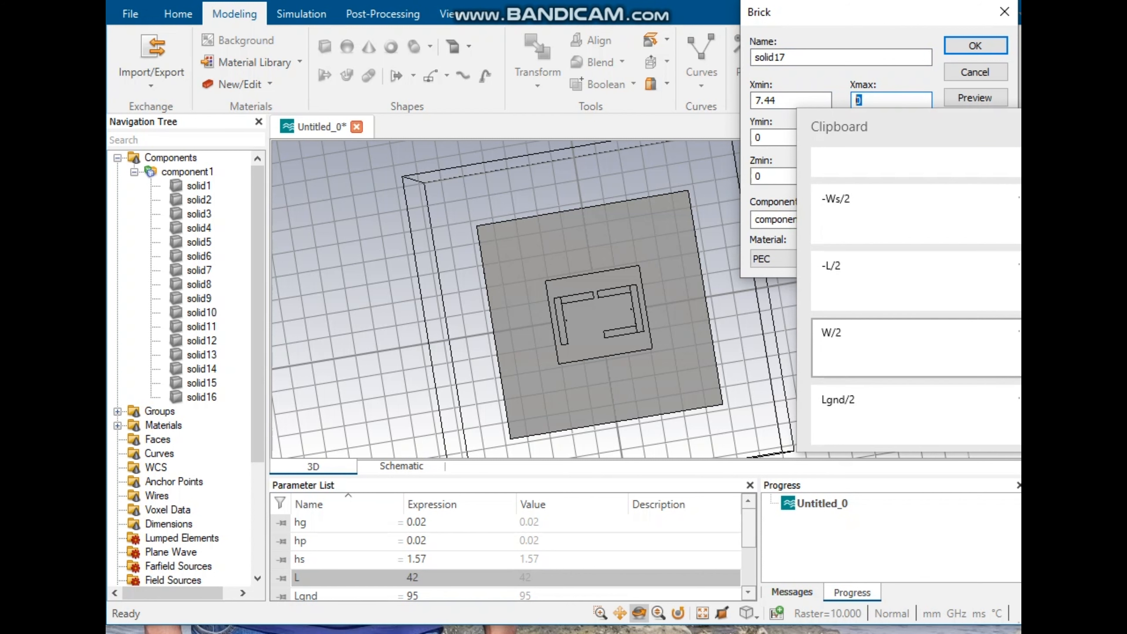
{"action": "scroll", "coordinate": [916, 348], "scroll_direction": "up", "scroll_amount": 3}
{"action": "left_click", "coordinate": [915, 348]}
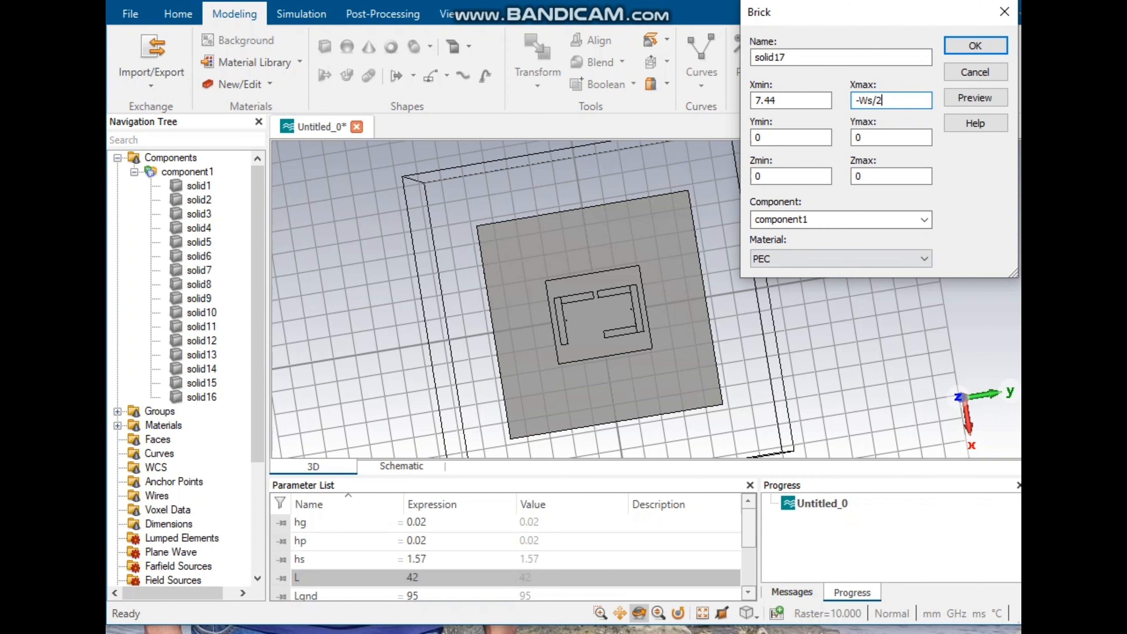
{"action": "key", "text": "BackSpace"}
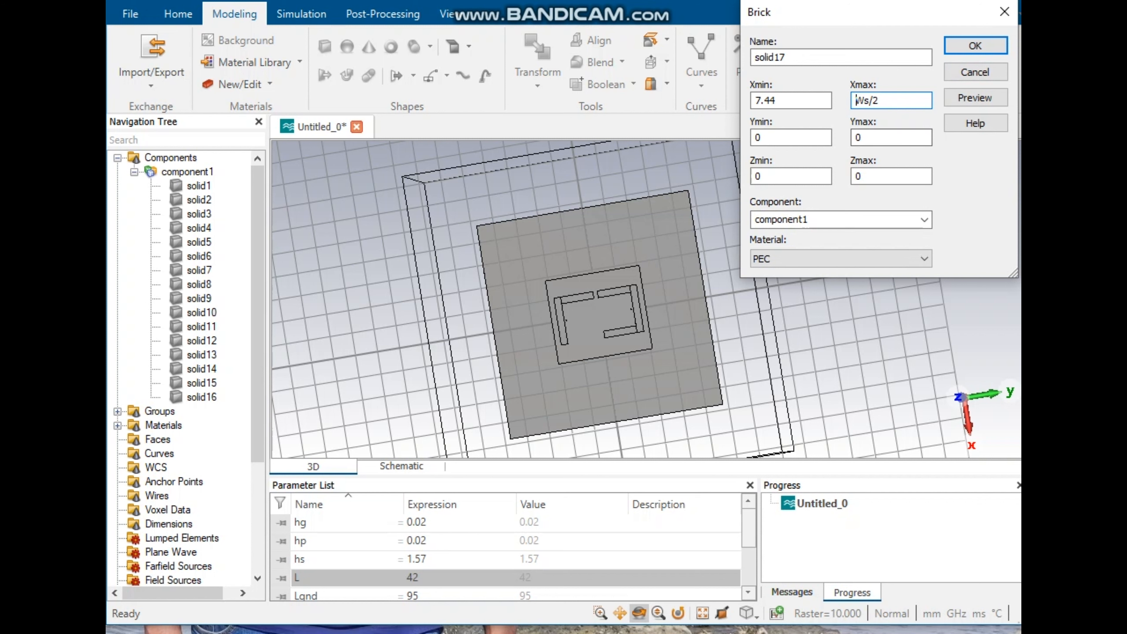
{"action": "key", "text": "Tab"}
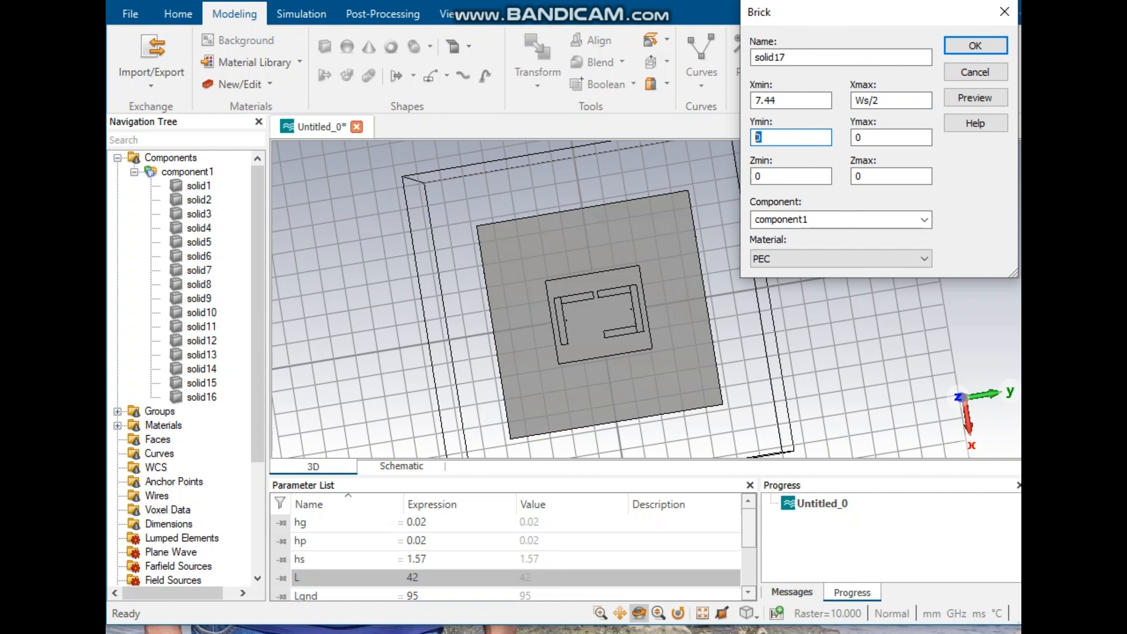
Step: Set the brick's Ymin to -15.5, Ymax to -1 and Zmin to hg+hs
{"action": "key", "text": "Tab"}
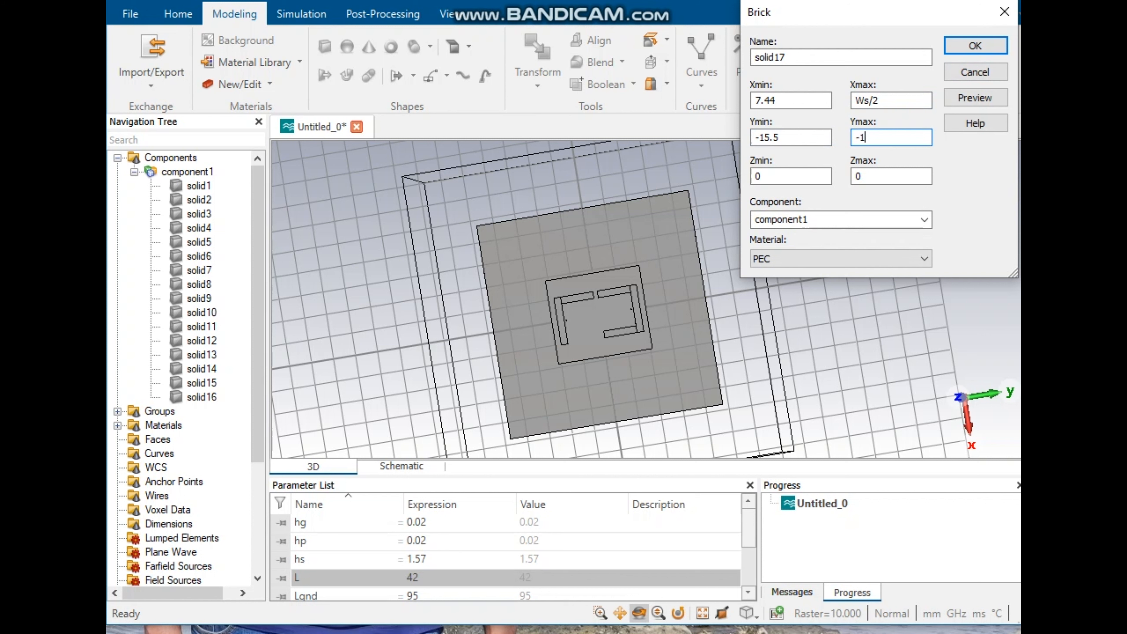
{"action": "key", "text": "Tab"}
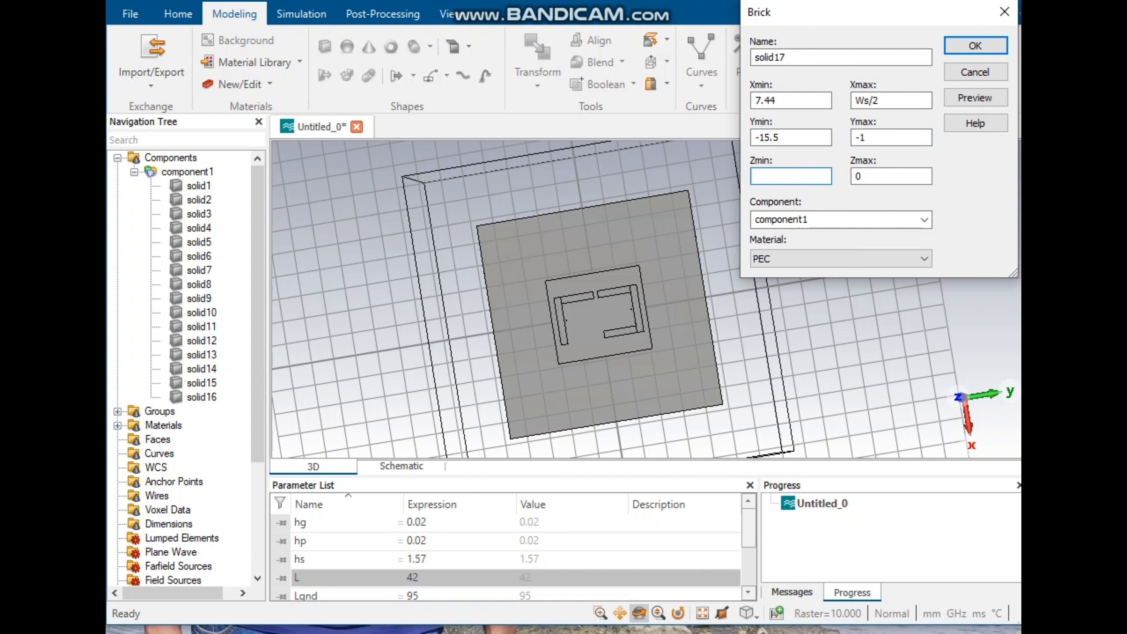
{"action": "key", "text": "super+v"}
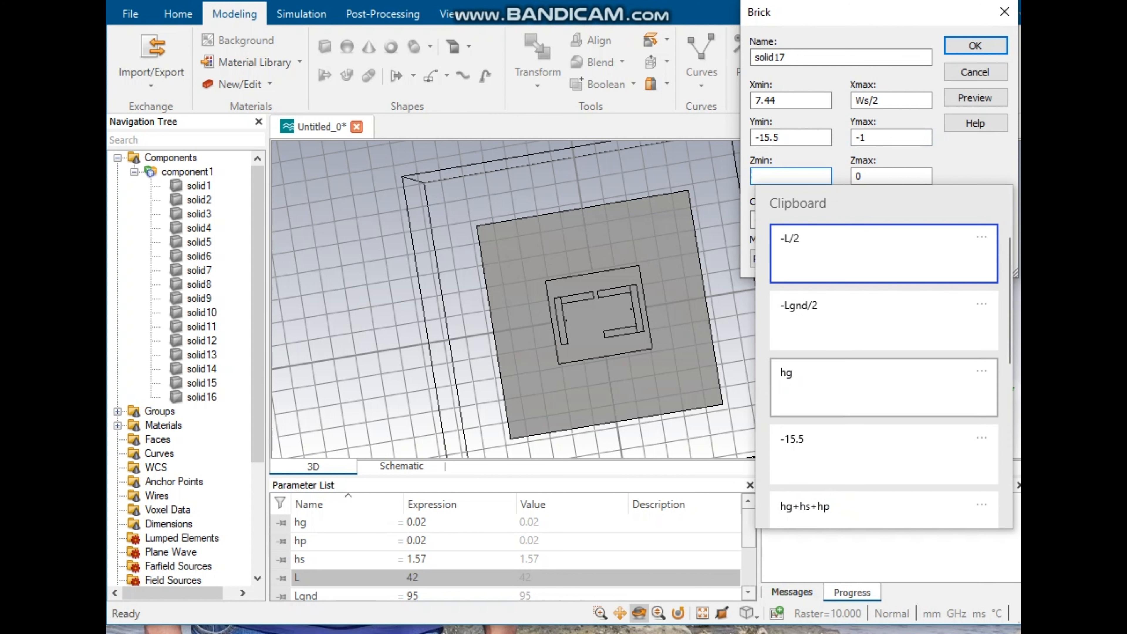
{"action": "key", "text": "Down"}
{"action": "key", "text": "Down"}
{"action": "key", "text": "Down"}
{"action": "key", "text": "Down"}
{"action": "key", "text": "Down"}
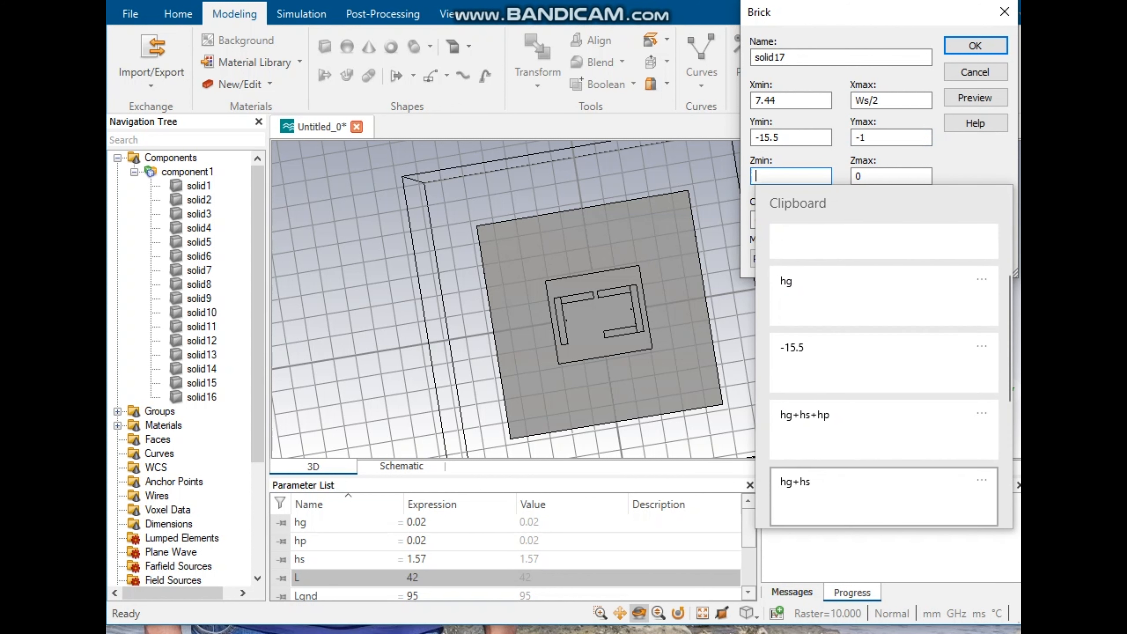
{"action": "key", "text": "Return"}
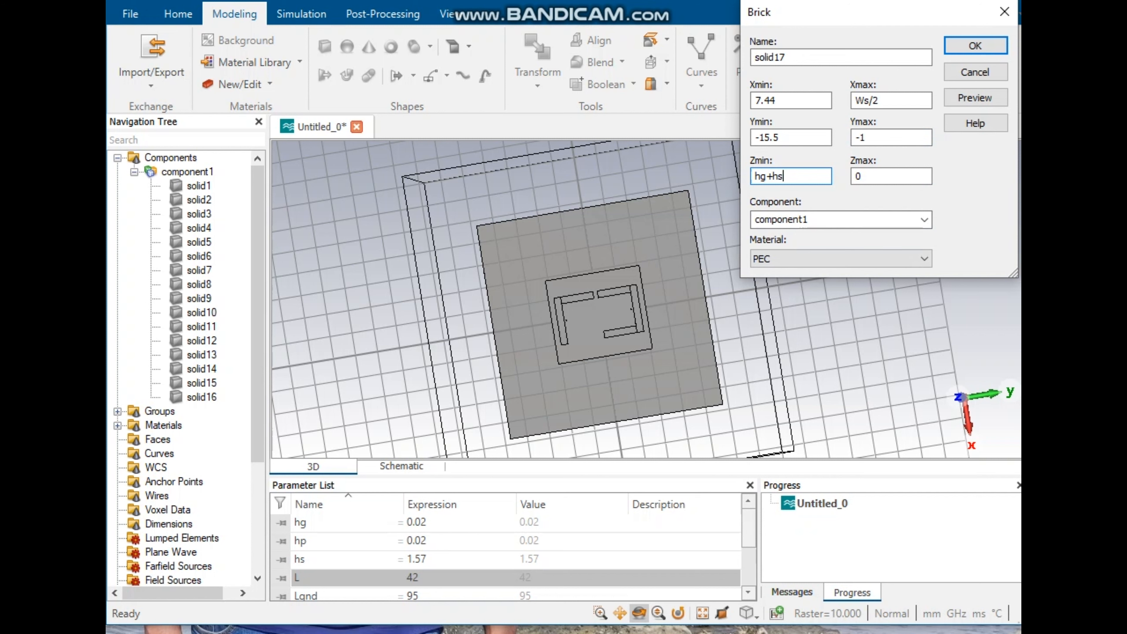
{"action": "key", "text": "Tab"}
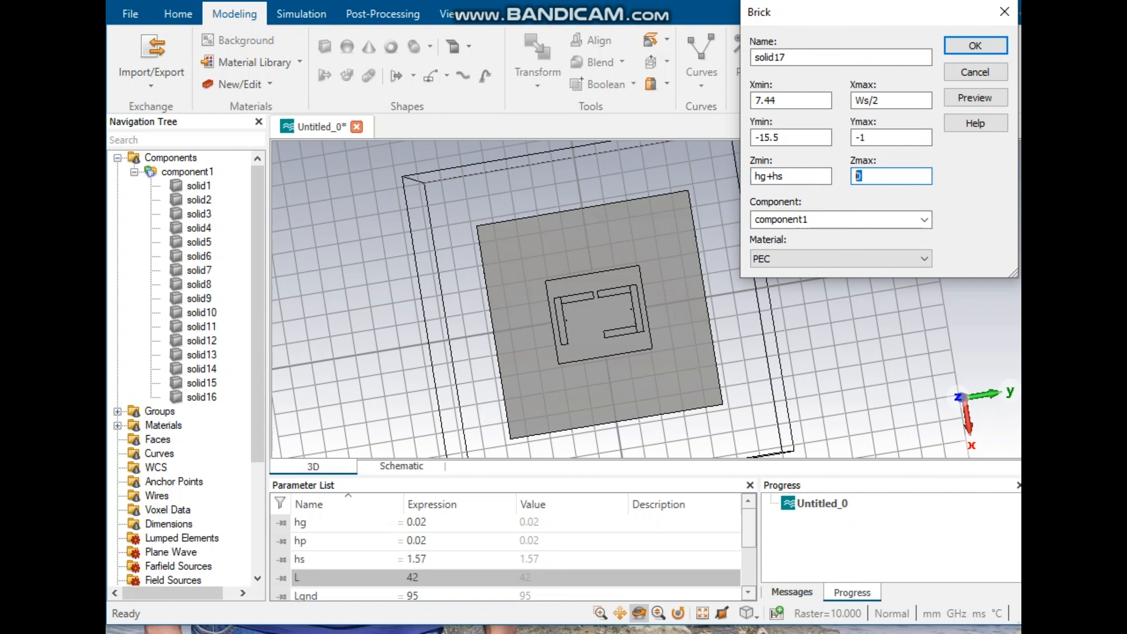
Step: Set the brick's Zmax to hg+hs+hp, preview it and create the brick
{"action": "type", "text": "hg+hs"}
{"action": "key", "text": "BackSpace"}
{"action": "key", "text": "BackSpace"}
{"action": "key", "text": "super+v"}
{"action": "scroll", "coordinate": [914, 306], "scroll_direction": "down", "scroll_amount": 3}
{"action": "left_click", "coordinate": [914, 382]}
{"action": "key", "text": "Tab"}
{"action": "key", "text": "Tab"}
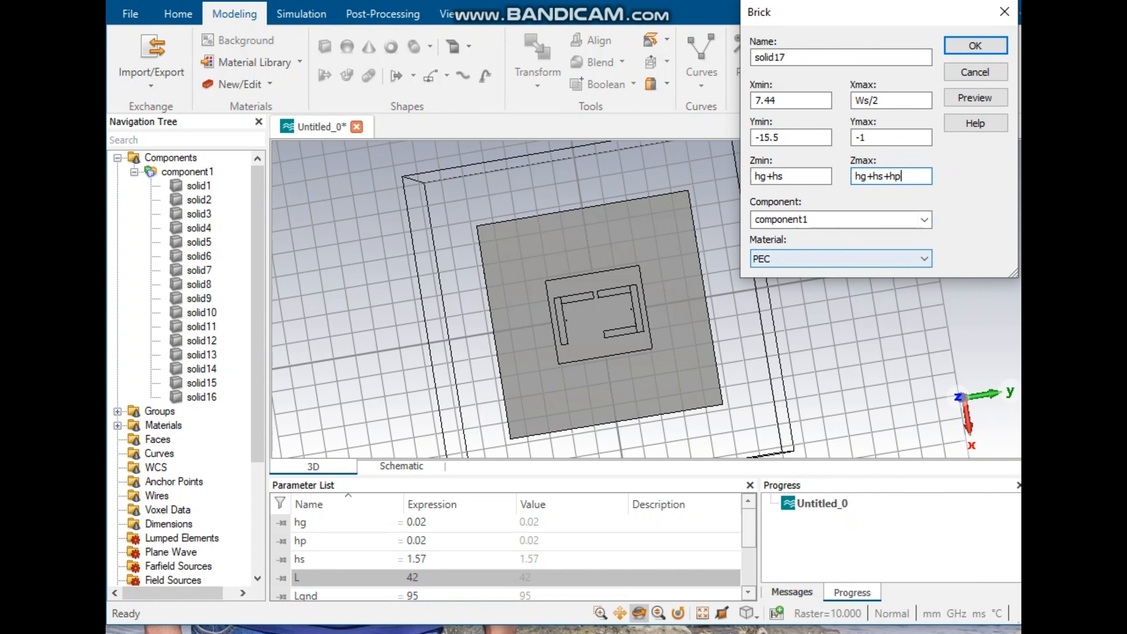
{"action": "left_click", "coordinate": [975, 97]}
{"action": "left_click", "coordinate": [975, 46]}
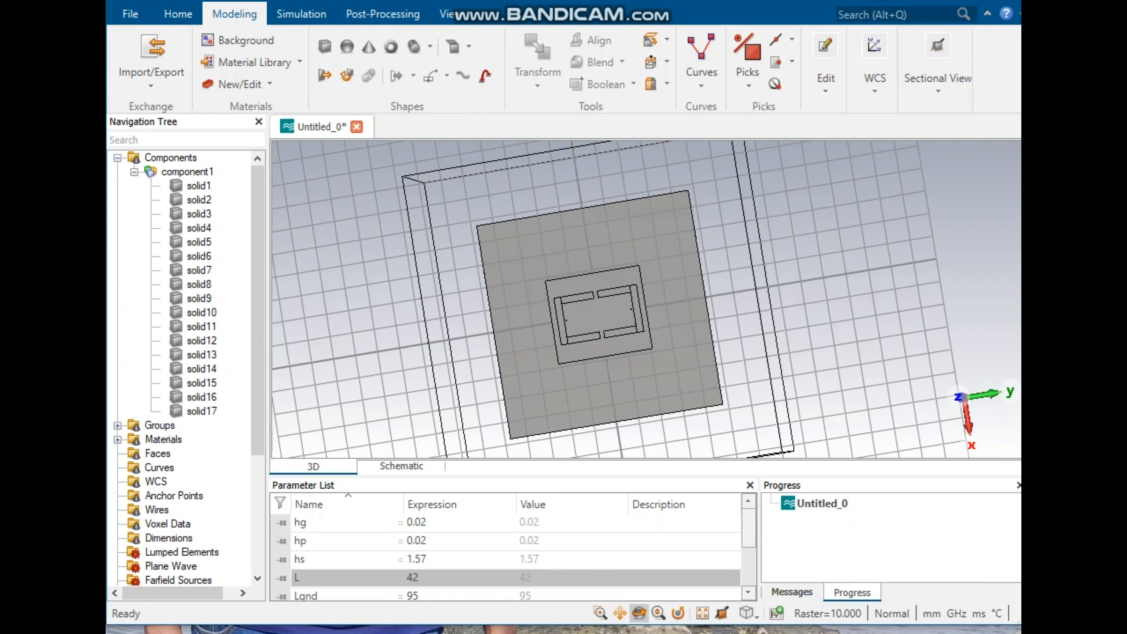
Step: Start a new brick and set its Xmin to -Lgnd/2
{"action": "left_click", "coordinate": [325, 46]}
{"action": "key", "text": "Escape"}
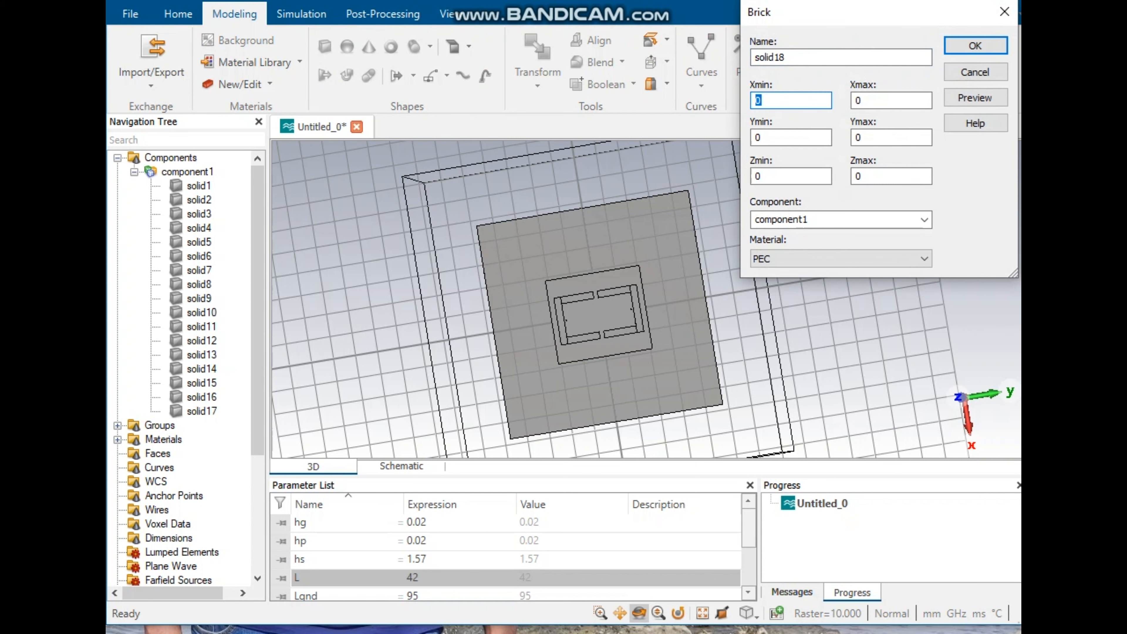
{"action": "key", "text": "super+v"}
{"action": "key", "text": "Down"}
{"action": "key", "text": "Down"}
{"action": "key", "text": "Down"}
{"action": "key", "text": "Up"}
{"action": "key", "text": "Up"}
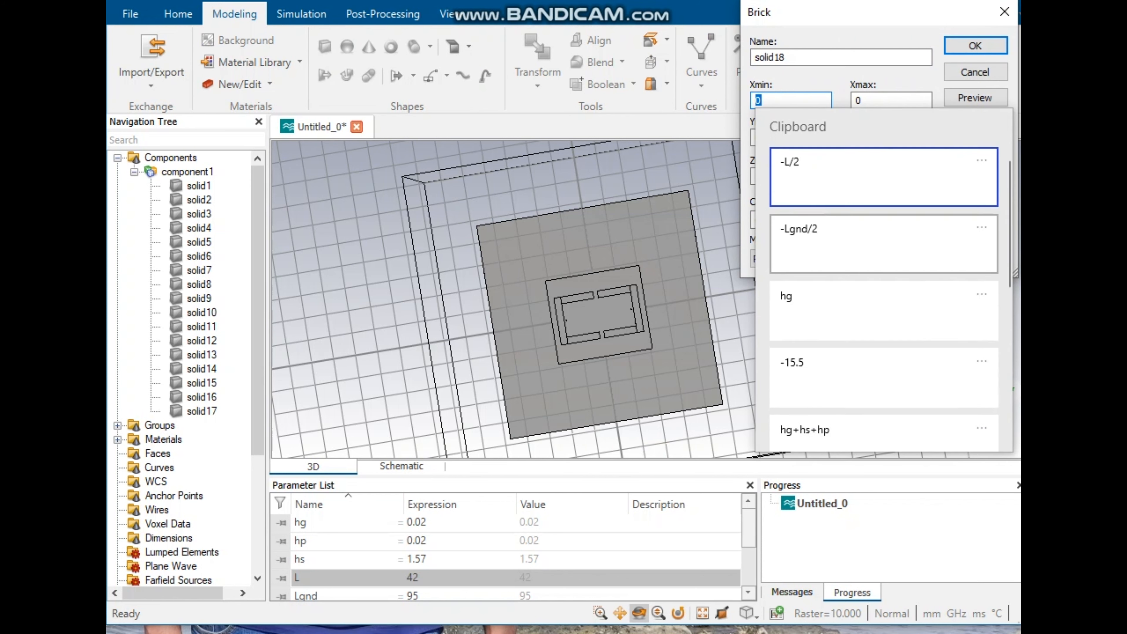
{"action": "key", "text": "Return"}
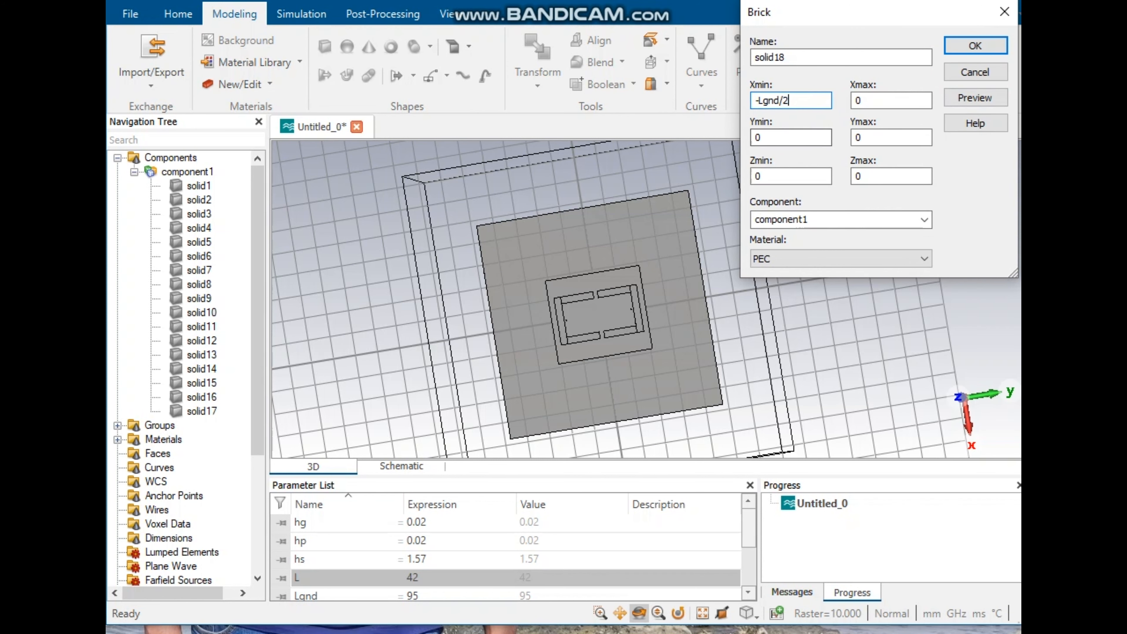
Step: Set the brick's Xmax to Lgnd/2, Ymin to -Lgnd/2 and Ymax to Lgnd/2
{"action": "double_click", "coordinate": [858, 101]}
{"action": "type", "text": "-Lgnd/2"}
{"action": "left_click", "coordinate": [883, 220]}
{"action": "key", "text": "Tab"}
{"action": "key", "text": "super+v"}
{"action": "left_click", "coordinate": [870, 281]}
{"action": "double_click", "coordinate": [859, 138]}
{"action": "key", "text": "super+v"}
{"action": "left_click", "coordinate": [874, 280]}
{"action": "left_click", "coordinate": [856, 101]}
{"action": "left_click", "coordinate": [856, 137]}
{"action": "key", "text": "Delete"}
Step: Set the brick's Zmin to hg, Zmax to hg+hs, and its material to Rogers RT5880 (lossy)
{"action": "key", "text": "Tab"}
{"action": "key", "text": "super+v"}
{"action": "scroll", "coordinate": [870, 313], "scroll_direction": "down", "scroll_amount": 2}
{"action": "left_click", "coordinate": [870, 310]}
{"action": "key", "text": "Tab"}
{"action": "key", "text": "super+v"}
{"action": "scroll", "coordinate": [914, 355], "scroll_direction": "down", "scroll_amount": 3}
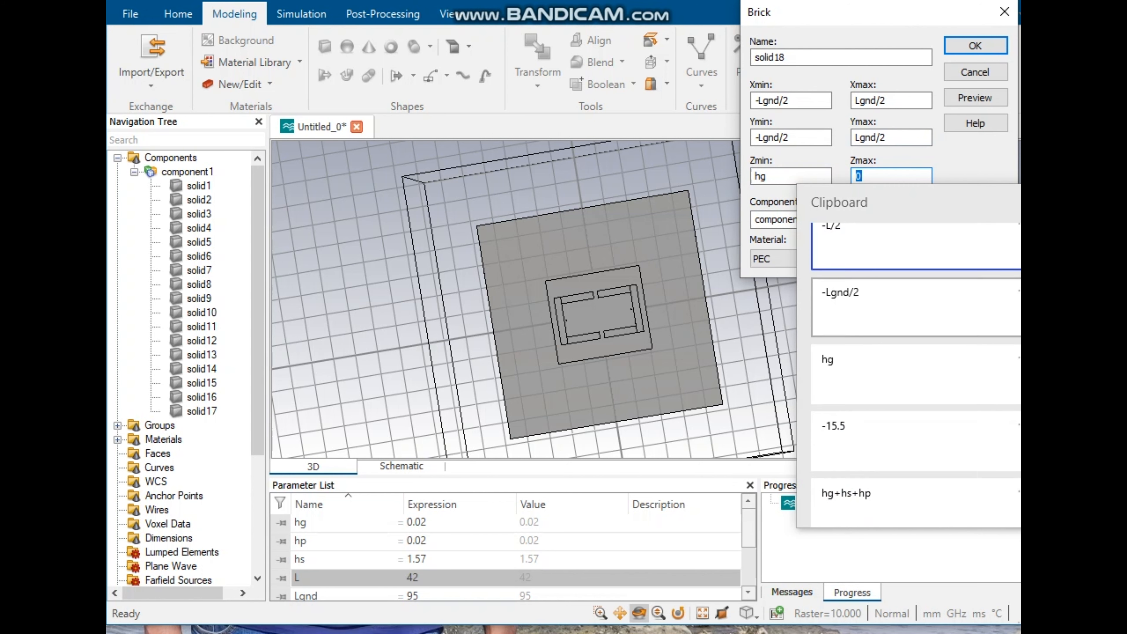
{"action": "scroll", "coordinate": [913, 367], "scroll_direction": "down", "scroll_amount": 2}
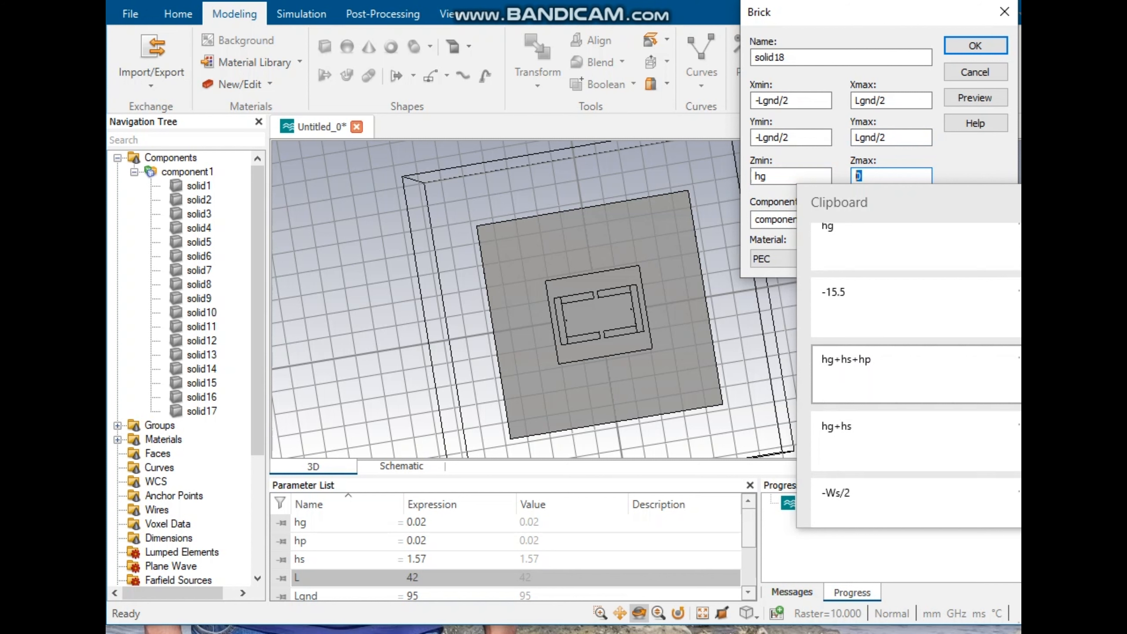
{"action": "left_click", "coordinate": [914, 364]}
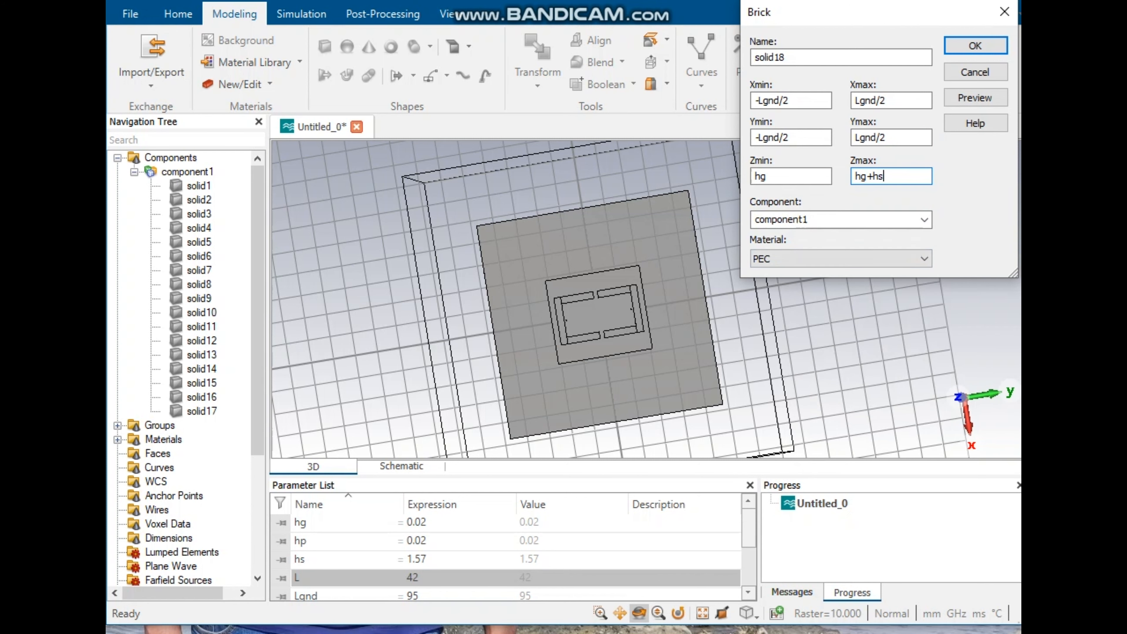
{"action": "left_click", "coordinate": [865, 259]}
{"action": "left_click", "coordinate": [852, 308]}
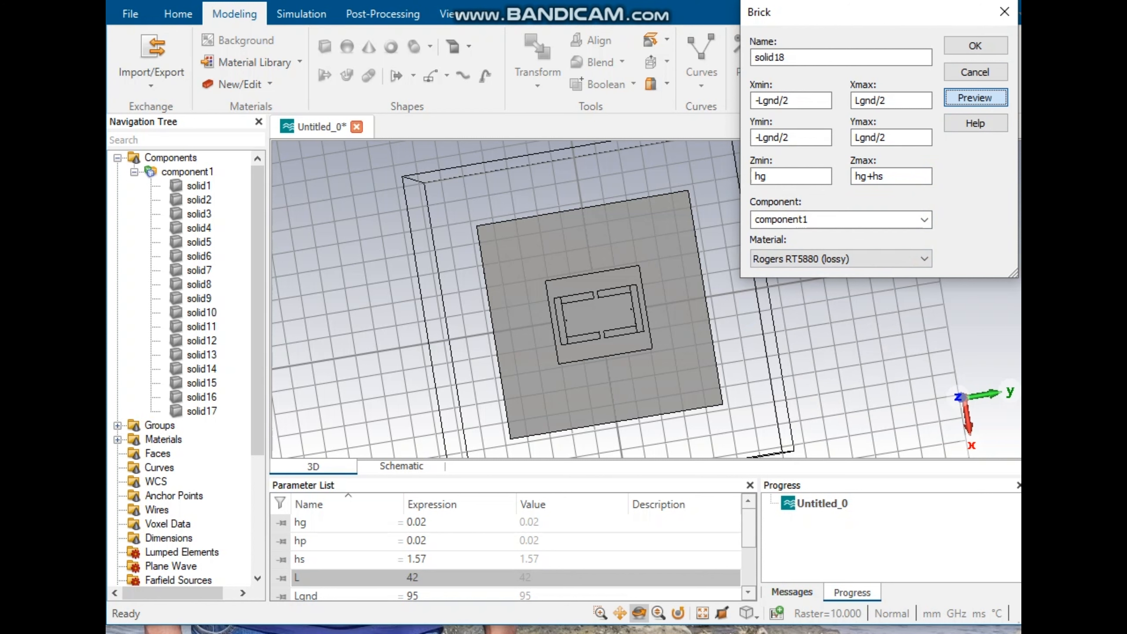
Step: Preview and create the Rogers RT5880 substrate brick
{"action": "left_click", "coordinate": [996, 97]}
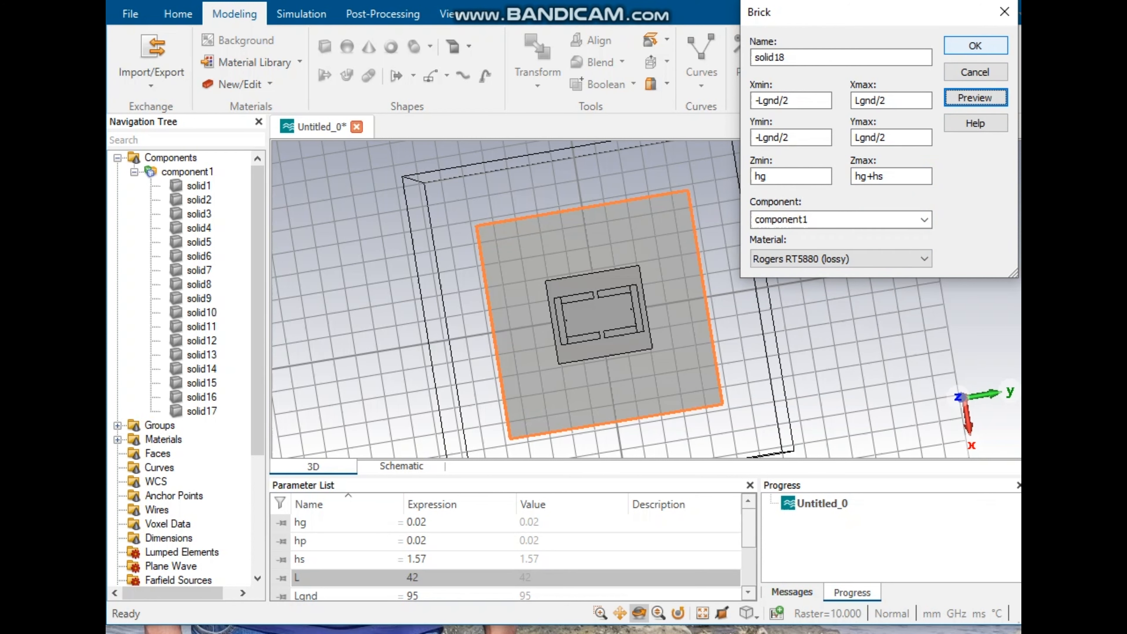
{"action": "left_click", "coordinate": [975, 46]}
{"action": "left_click", "coordinate": [834, 306]}
{"action": "mouse_move", "coordinate": [673, 279]}
{"action": "left_mouse_down"}
{"action": "mouse_move", "coordinate": [664, 274]}
{"action": "mouse_move", "coordinate": [673, 280]}
{"action": "left_mouse_up"}
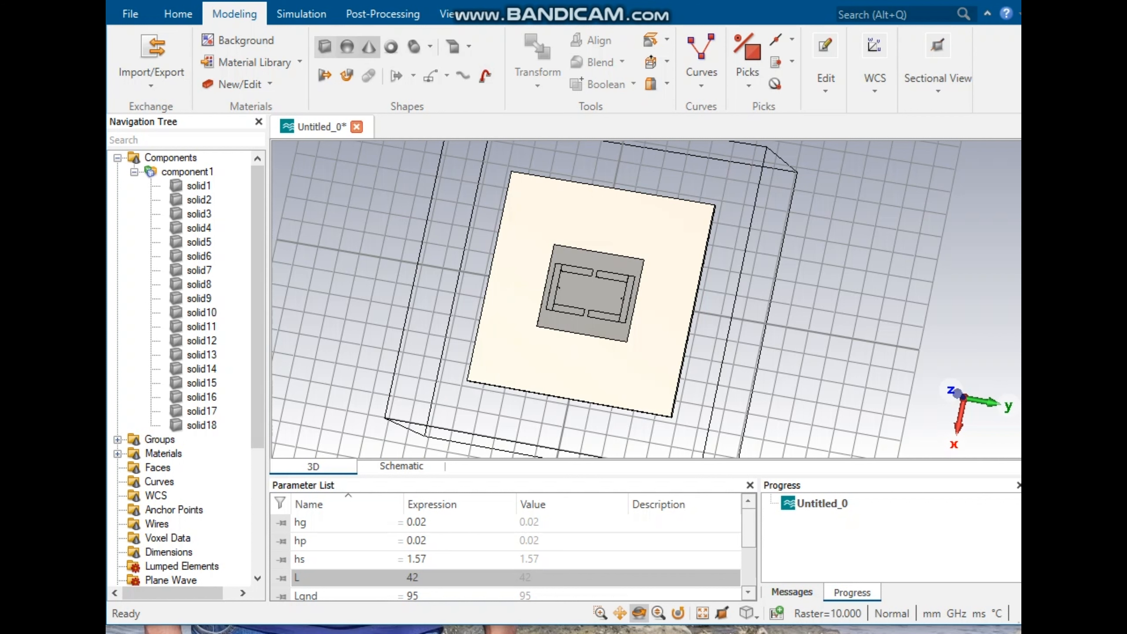
Step: Start a new cylinder with outer radius 0.2 and Ycenter -14.5
{"action": "left_click", "coordinate": [413, 46]}
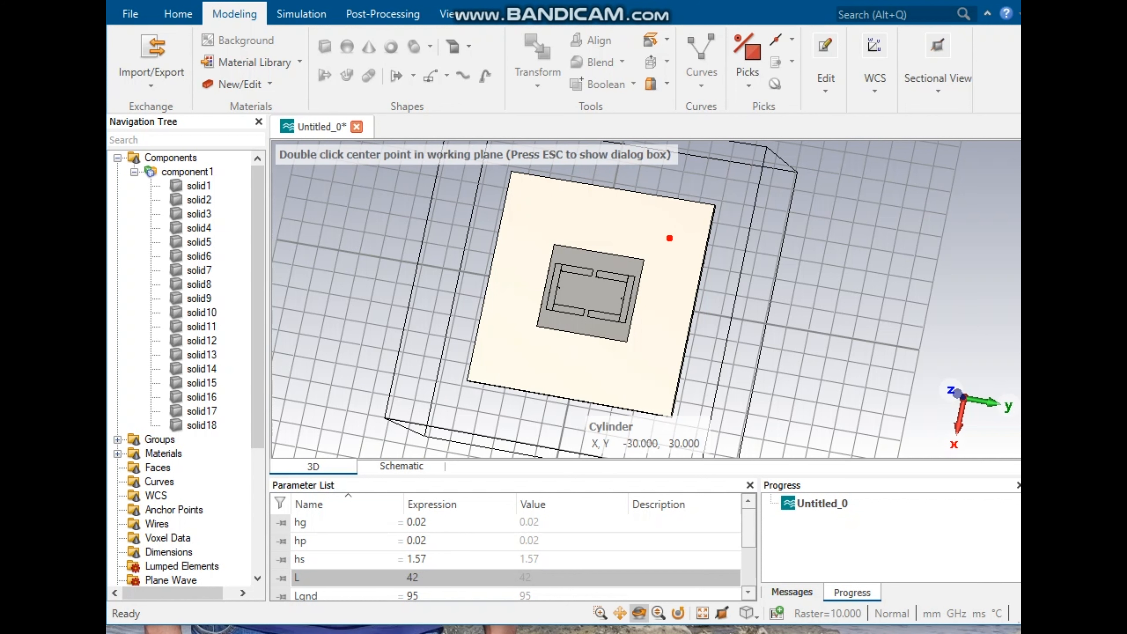
{"action": "key", "text": "Escape"}
{"action": "left_click", "coordinate": [785, 126]}
{"action": "left_click_drag", "start_coordinate": [769, 127], "coordinate": [748, 126]}
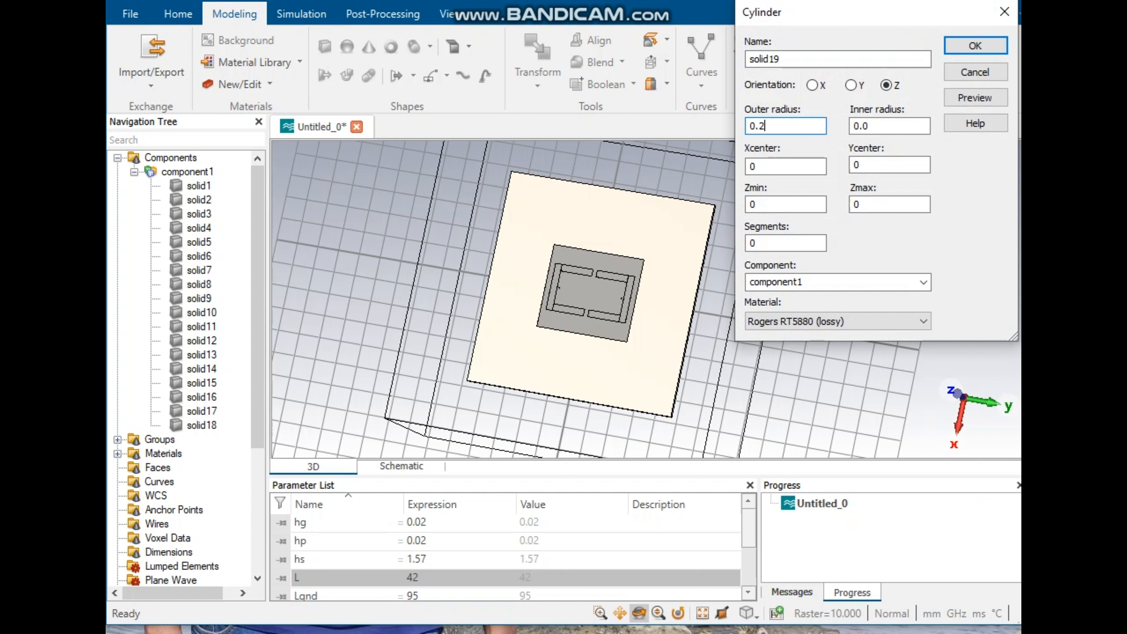
{"action": "double_click", "coordinate": [856, 165]}
{"action": "type", "text": "-14.5"}
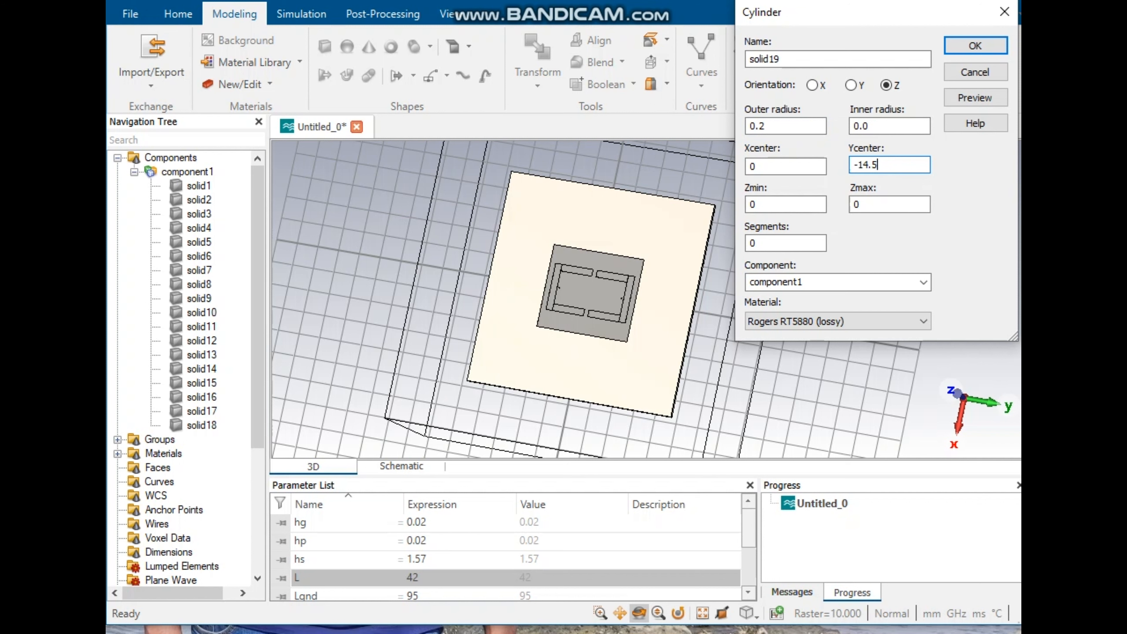
Step: Set the cylinder's Zmin to hg, Zmax to hg+hs, and material to Rogers RT5880 (lossy)
{"action": "left_click", "coordinate": [768, 205]}
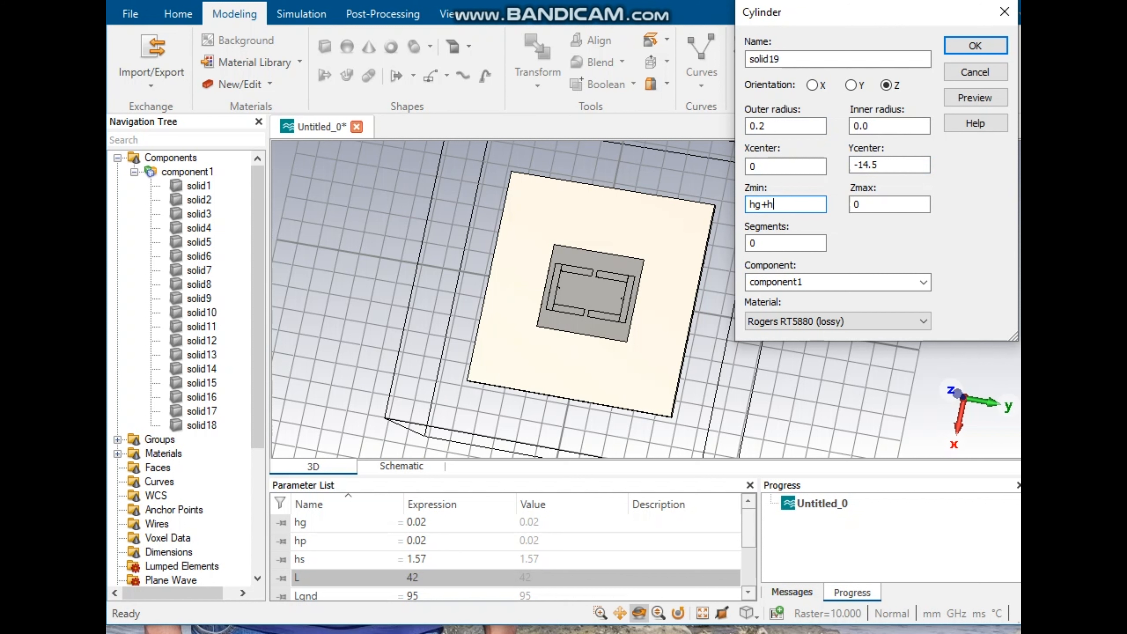
{"action": "key", "text": "Tab"}
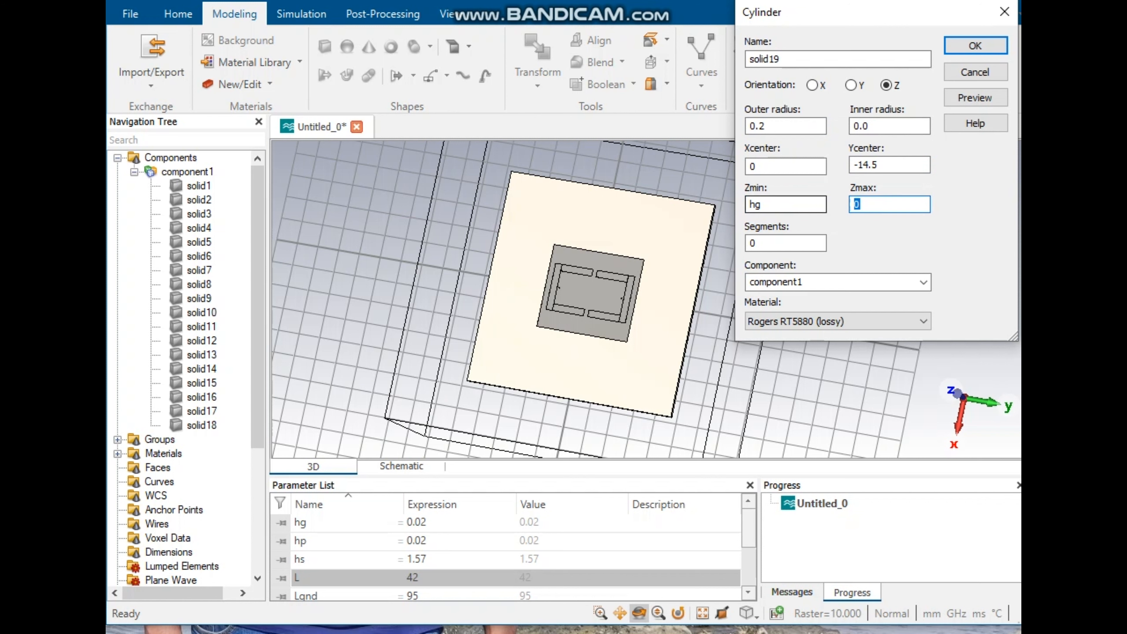
{"action": "type", "text": "hg+hs"}
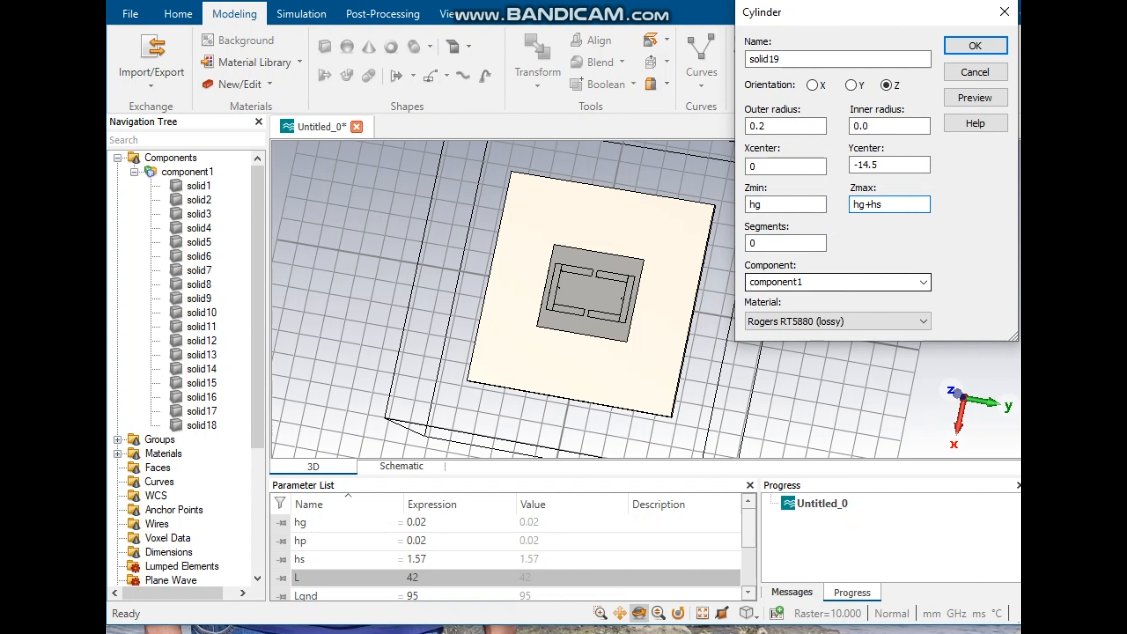
{"action": "left_click", "coordinate": [837, 321]}
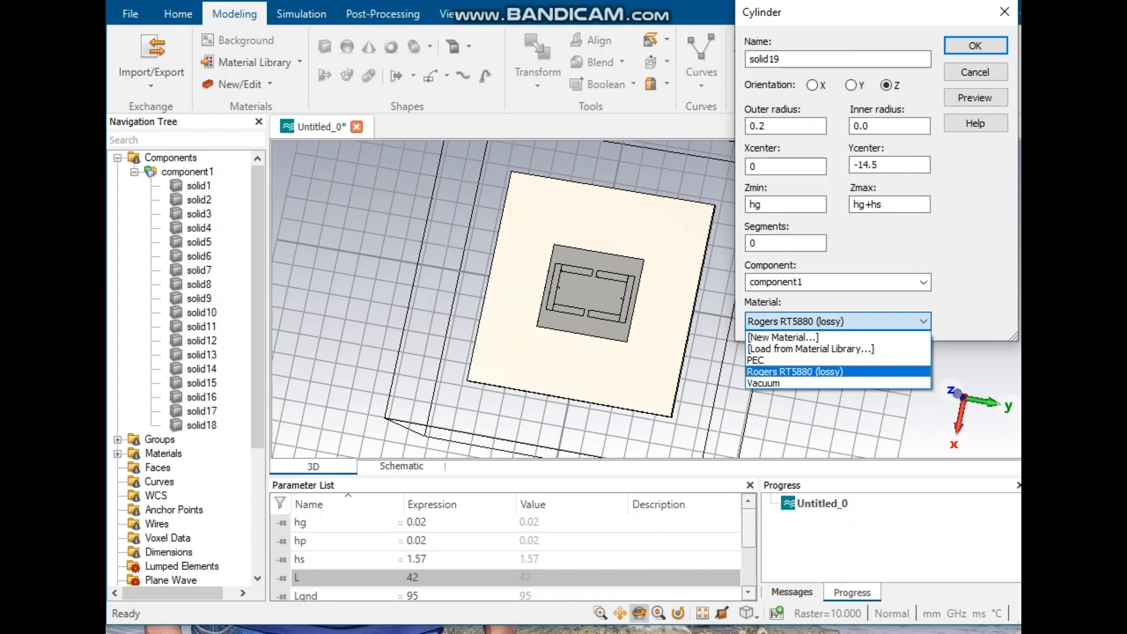
{"action": "left_click", "coordinate": [837, 372]}
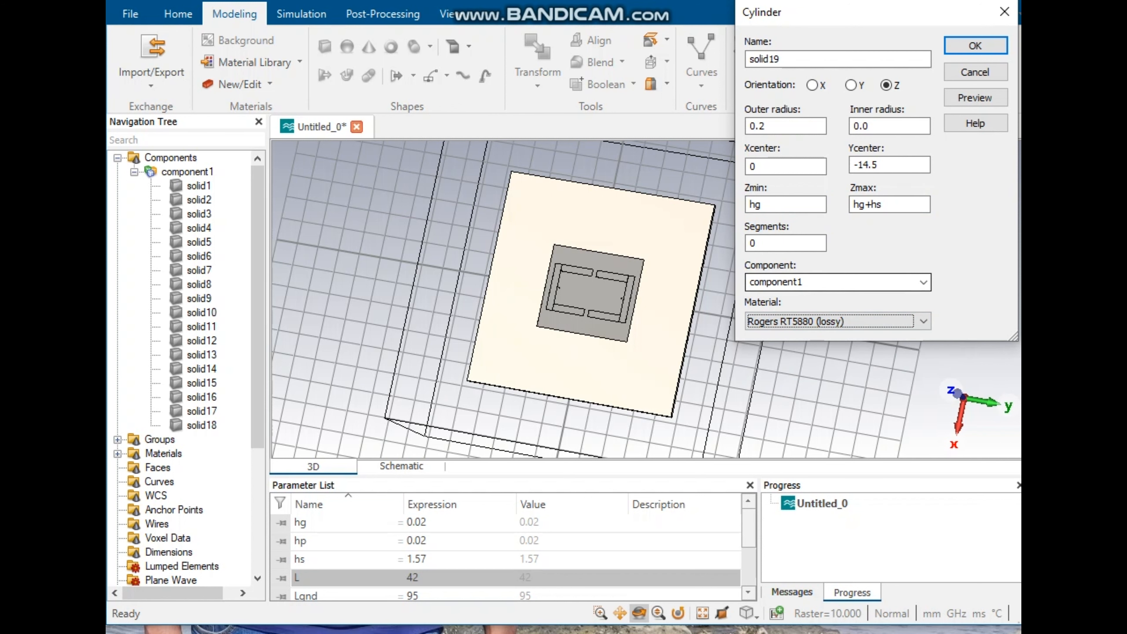
Step: Preview and create the cylinder, leaving the shape intersection without a boolean combination
{"action": "left_click", "coordinate": [974, 97]}
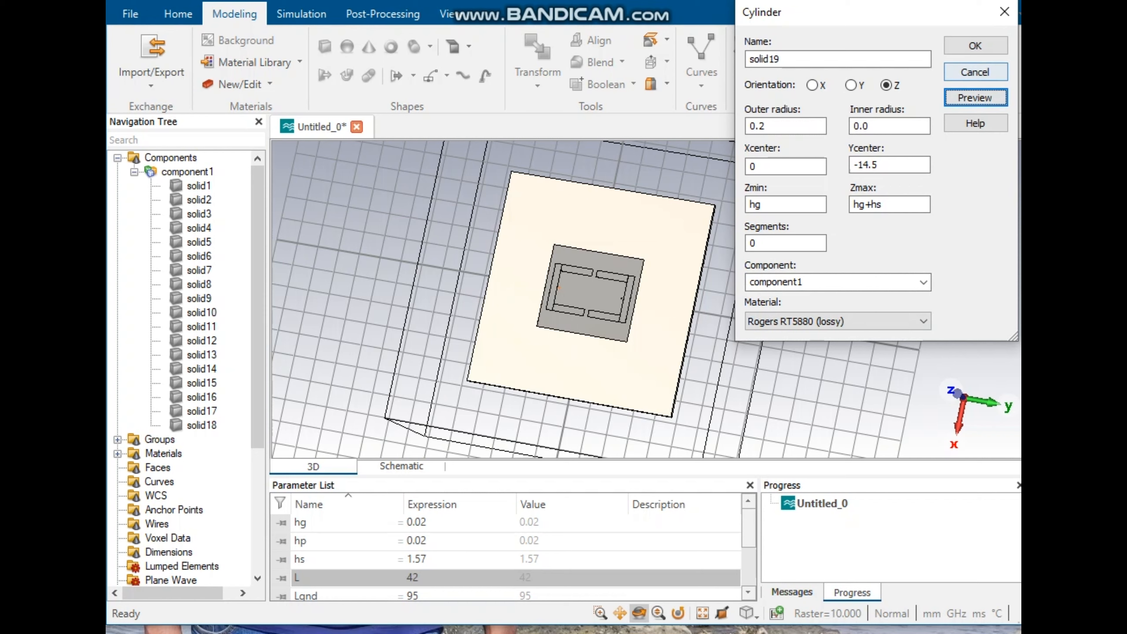
{"action": "left_click", "coordinate": [974, 45]}
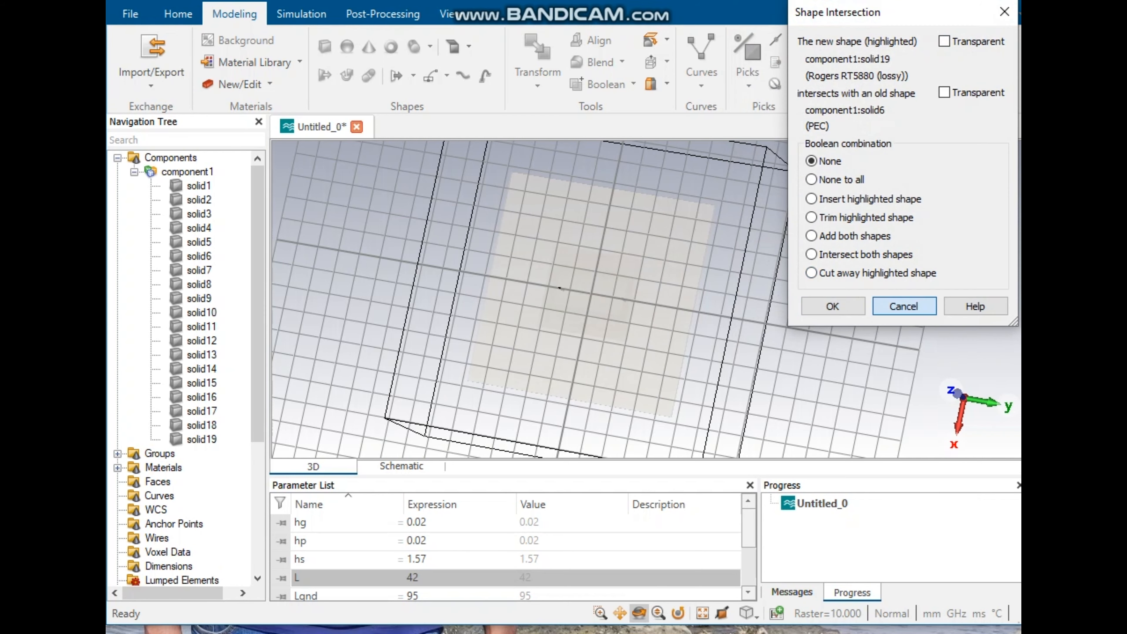
{"action": "left_click", "coordinate": [904, 307]}
{"action": "mouse_move", "coordinate": [715, 271]}
{"action": "left_mouse_down"}
{"action": "mouse_move", "coordinate": [622, 222]}
{"action": "mouse_move", "coordinate": [658, 284]}
{"action": "mouse_move", "coordinate": [612, 275]}
{"action": "left_mouse_up"}
{"action": "scroll", "coordinate": [705, 258], "scroll_direction": "down", "scroll_amount": 3}
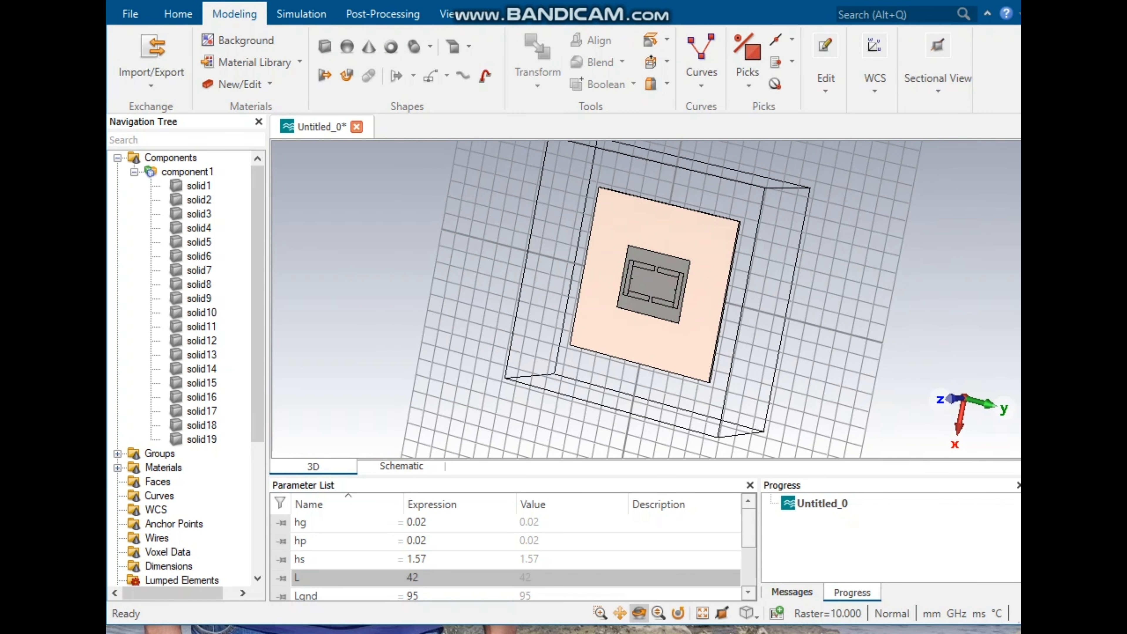
Step: Examine the completed antenna project's model and its component list
{"action": "left_click", "coordinate": [302, 13]}
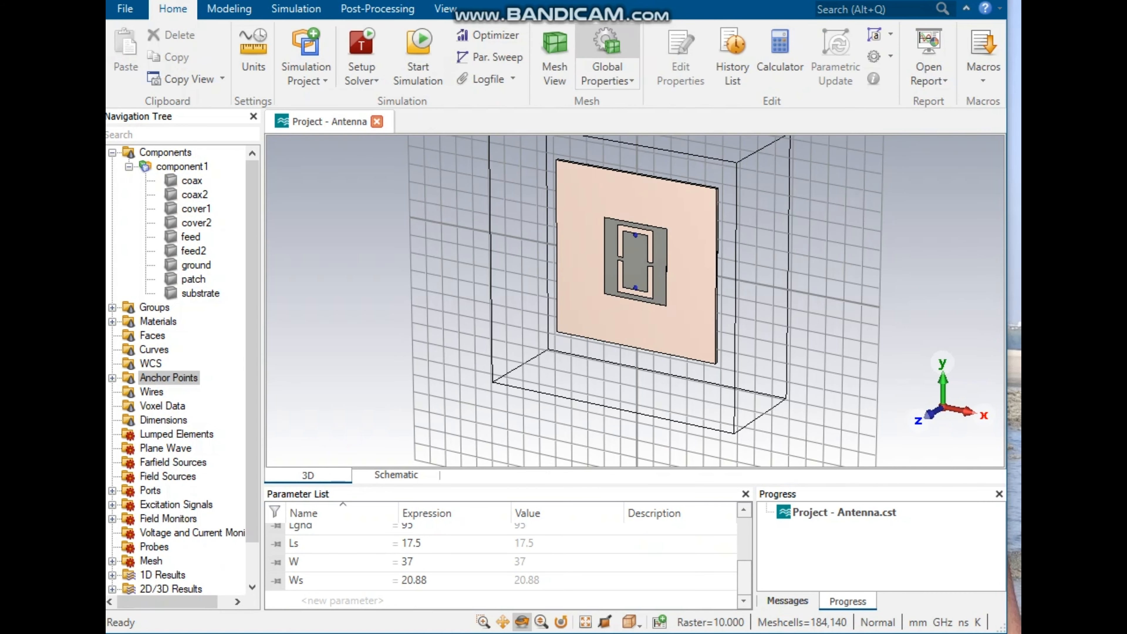
{"action": "scroll", "coordinate": [416, 277], "scroll_direction": "up", "scroll_amount": 4}
{"action": "scroll", "coordinate": [499, 272], "scroll_direction": "down", "scroll_amount": 3}
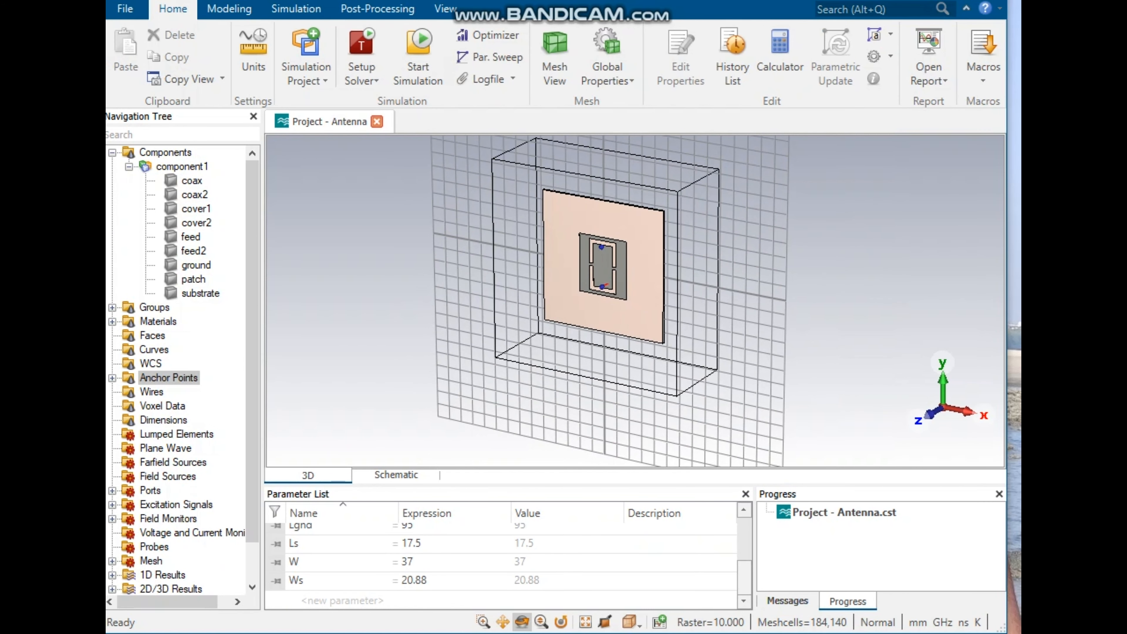
{"action": "left_click", "coordinate": [183, 166]}
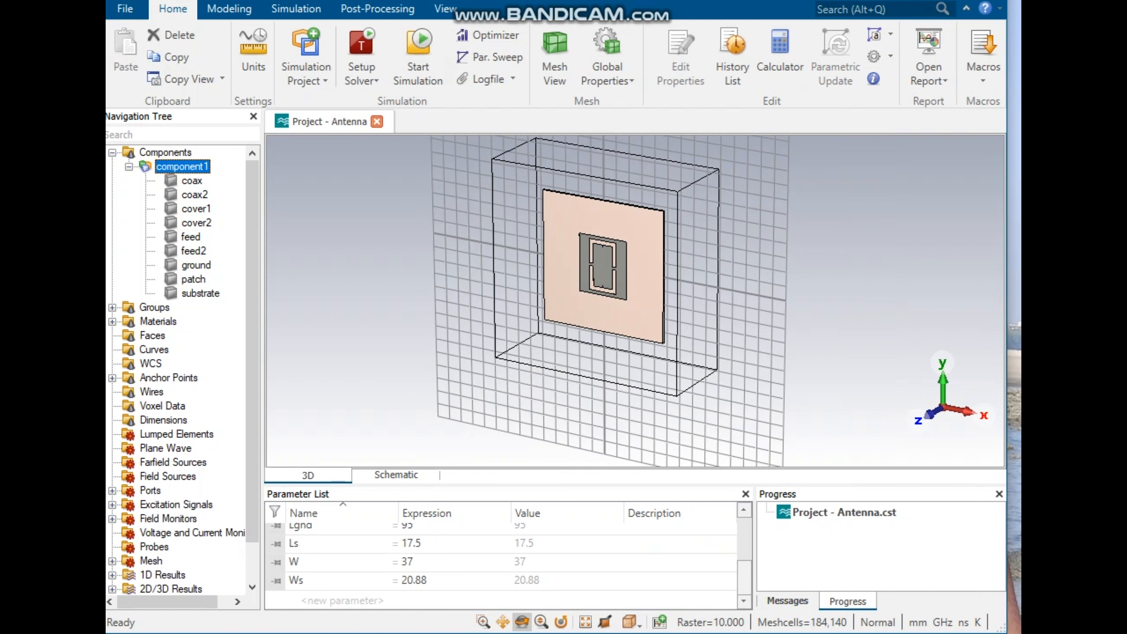
{"action": "key", "text": "Left"}
{"action": "key", "text": "Right"}
{"action": "scroll", "coordinate": [182, 368], "scroll_direction": "down", "scroll_amount": 1}
{"action": "scroll", "coordinate": [182, 368], "scroll_direction": "up", "scroll_amount": 1}
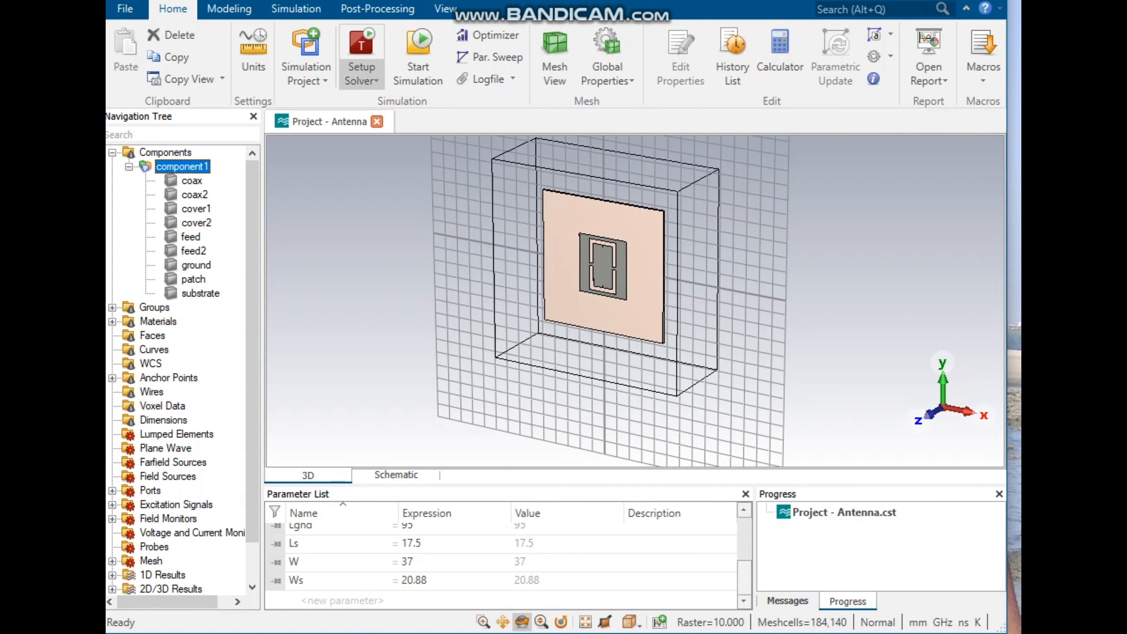
{"action": "scroll", "coordinate": [182, 368], "scroll_direction": "down", "scroll_amount": 1}
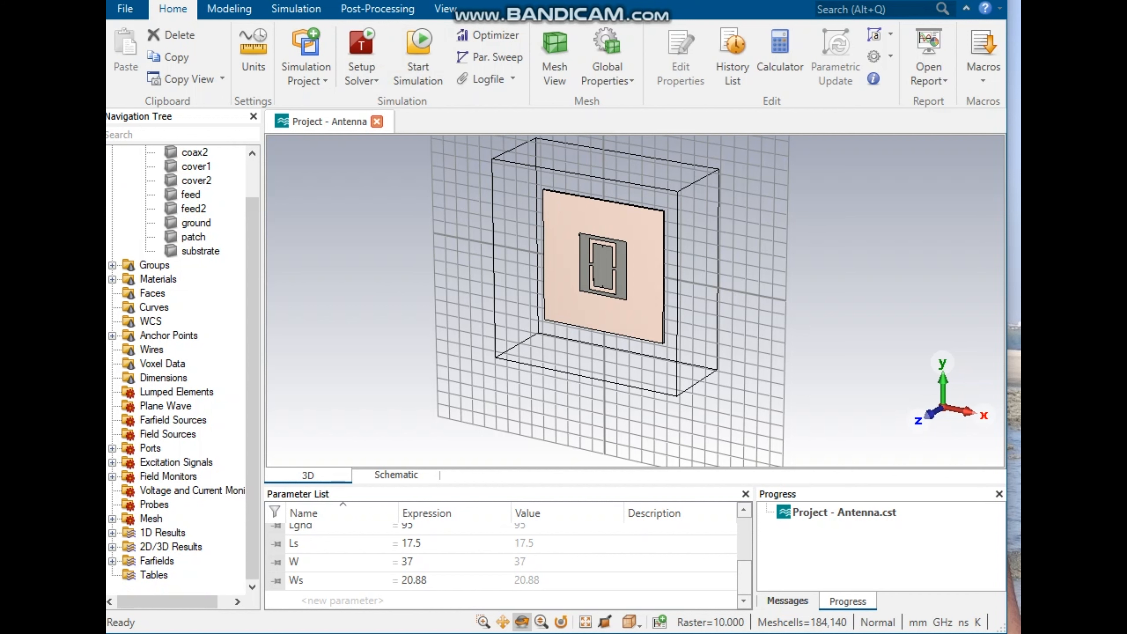
Step: Expand the 1D and 2D/3D results and open the port 1 e-field at 1.5 GHz
{"action": "left_click", "coordinate": [112, 533]}
{"action": "scroll", "coordinate": [182, 369], "scroll_direction": "down", "scroll_amount": 1}
{"action": "scroll", "coordinate": [182, 368], "scroll_direction": "up", "scroll_amount": 1}
{"action": "scroll", "coordinate": [182, 368], "scroll_direction": "down", "scroll_amount": 1}
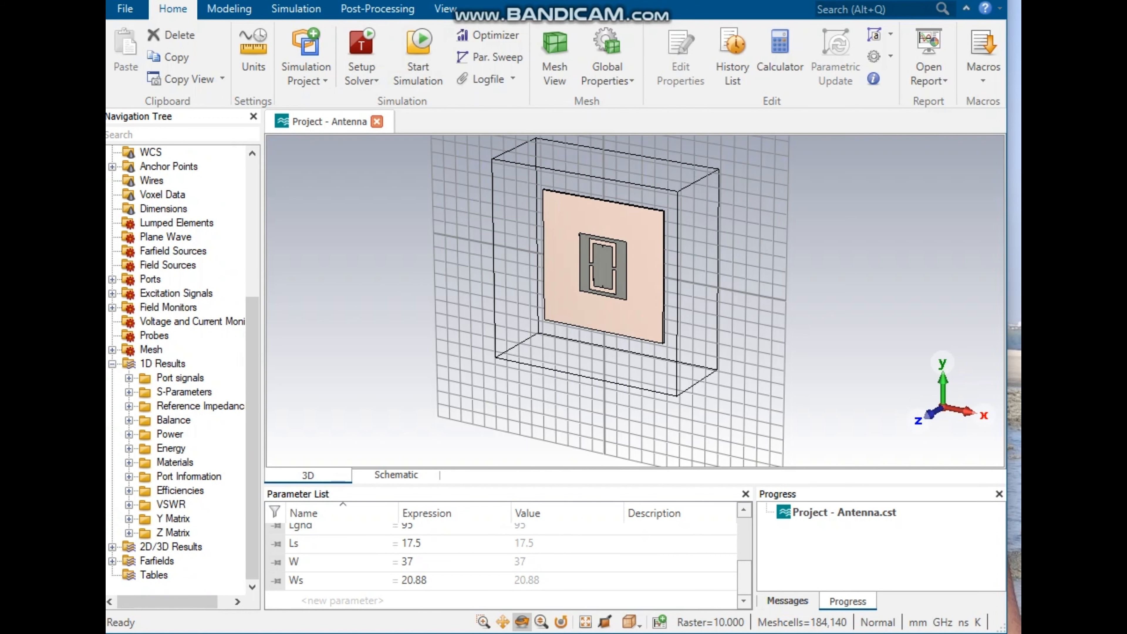
{"action": "left_click", "coordinate": [112, 547]}
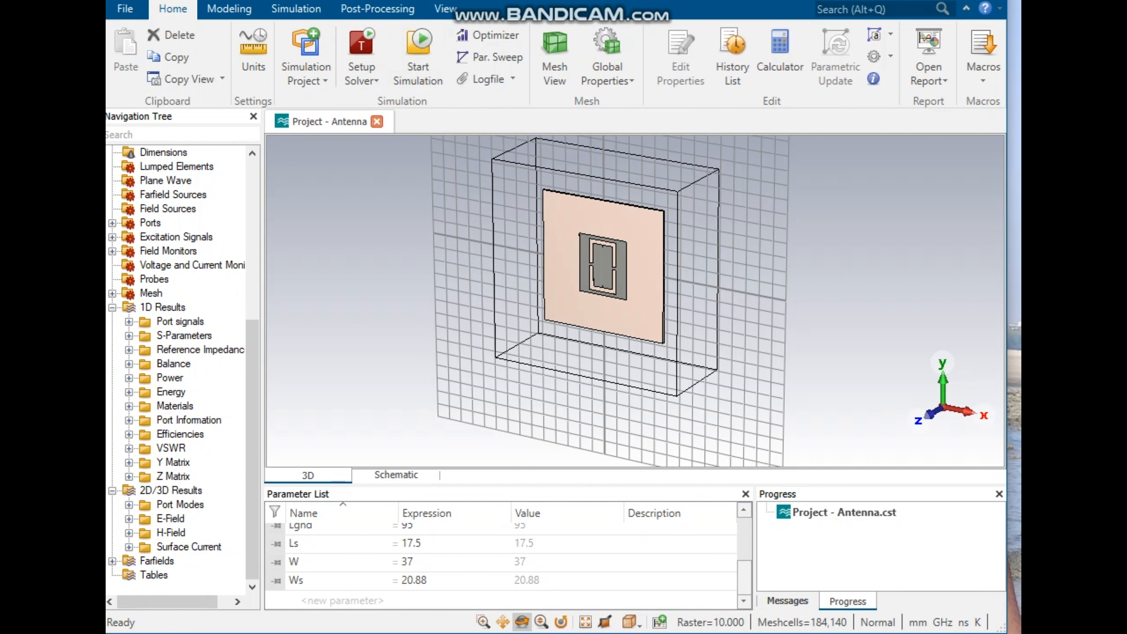
{"action": "left_click", "coordinate": [129, 505]}
{"action": "scroll", "coordinate": [182, 368], "scroll_direction": "down", "scroll_amount": 1}
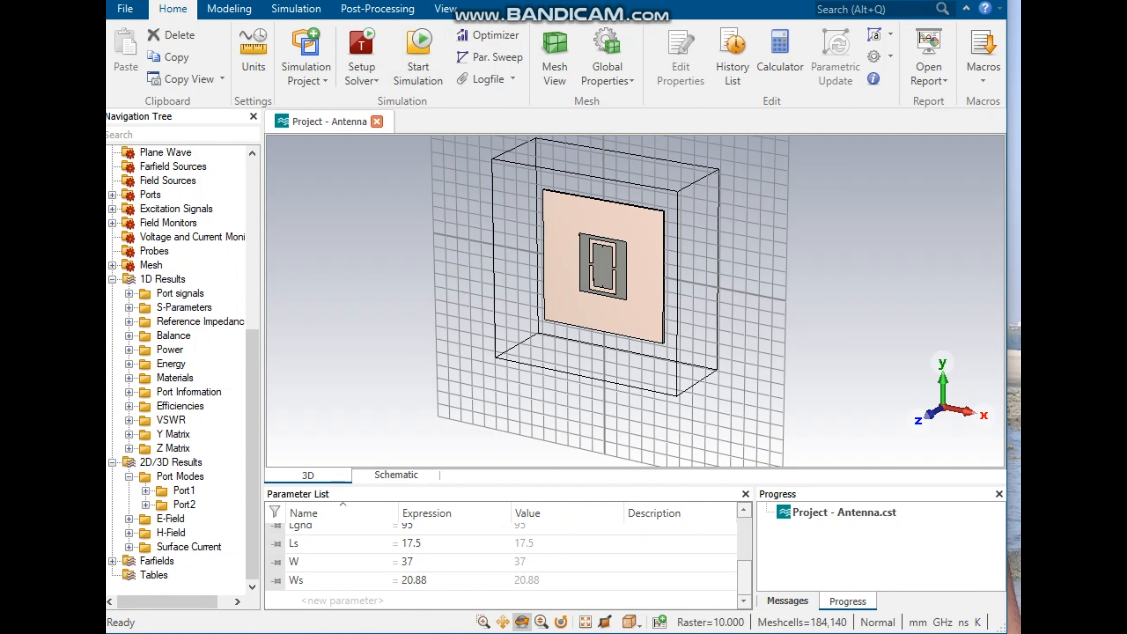
{"action": "left_click", "coordinate": [129, 519]}
{"action": "scroll", "coordinate": [182, 369], "scroll_direction": "down", "scroll_amount": 1}
{"action": "left_click", "coordinate": [206, 462]}
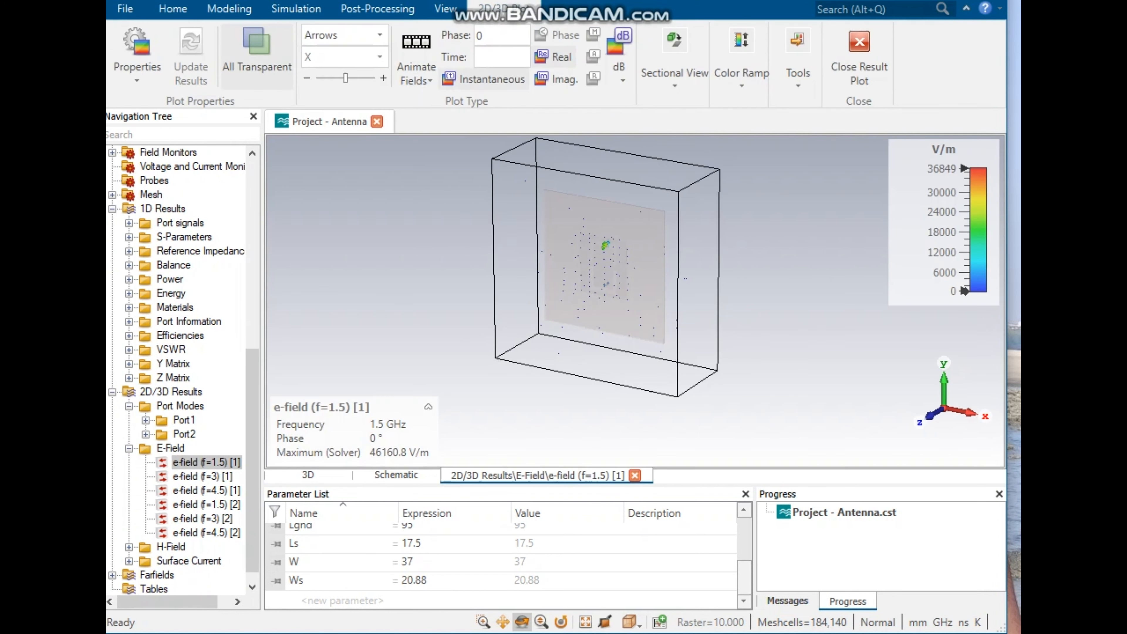
Step: Inspect the e-field plots at 1.5, 3 and 4.5 GHz for both ports
{"action": "mouse_move", "coordinate": [622, 289]}
{"action": "left_mouse_down"}
{"action": "mouse_move", "coordinate": [563, 276]}
{"action": "mouse_move", "coordinate": [599, 266]}
{"action": "mouse_move", "coordinate": [586, 266]}
{"action": "left_mouse_up"}
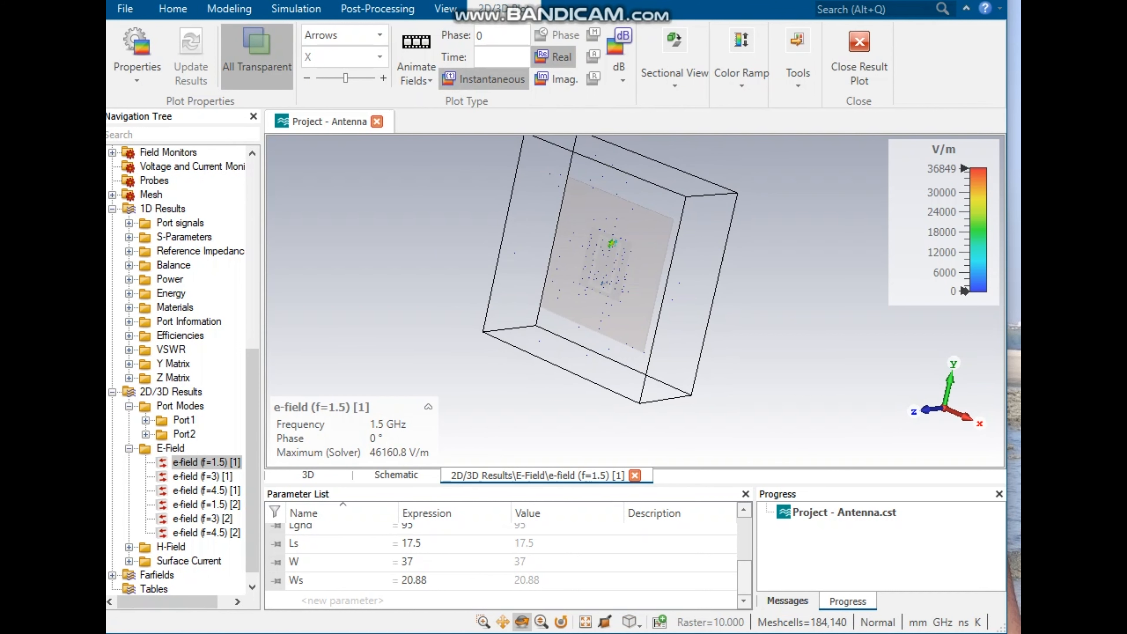
{"action": "left_click", "coordinate": [202, 477]}
{"action": "left_click_drag", "start_coordinate": [542, 297], "coordinate": [630, 319]}
{"action": "scroll", "coordinate": [630, 320], "scroll_direction": "down", "scroll_amount": 3}
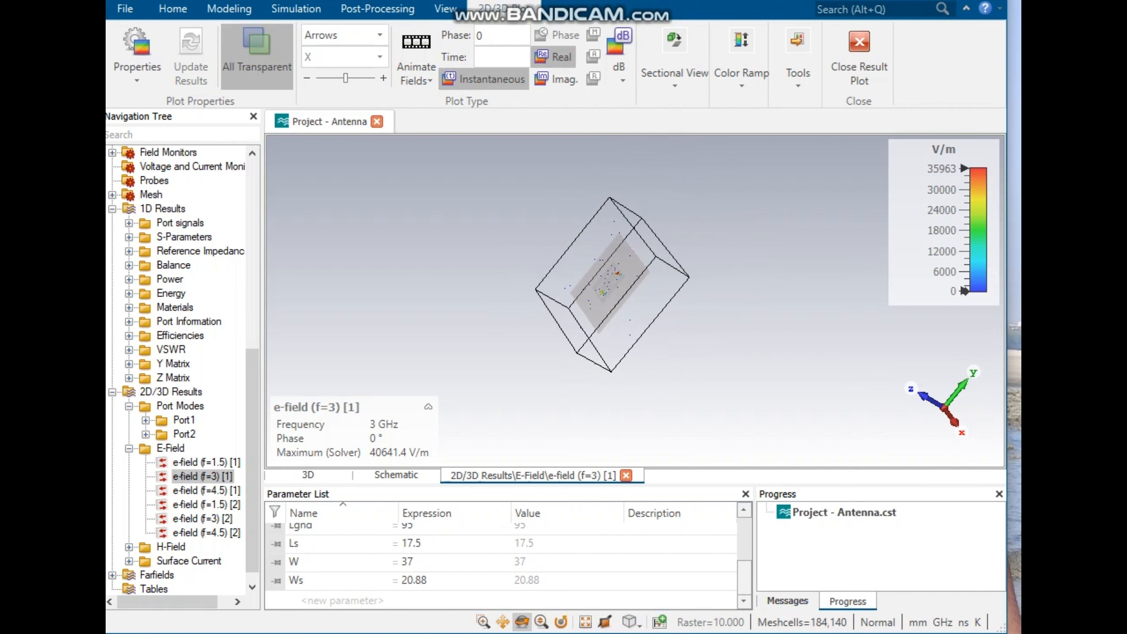
{"action": "scroll", "coordinate": [630, 319], "scroll_direction": "up", "scroll_amount": 5}
{"action": "scroll", "coordinate": [614, 253], "scroll_direction": "down", "scroll_amount": 2}
{"action": "scroll", "coordinate": [614, 252], "scroll_direction": "up", "scroll_amount": 1}
{"action": "scroll", "coordinate": [614, 248], "scroll_direction": "down", "scroll_amount": 2}
{"action": "scroll", "coordinate": [644, 191], "scroll_direction": "up", "scroll_amount": 3}
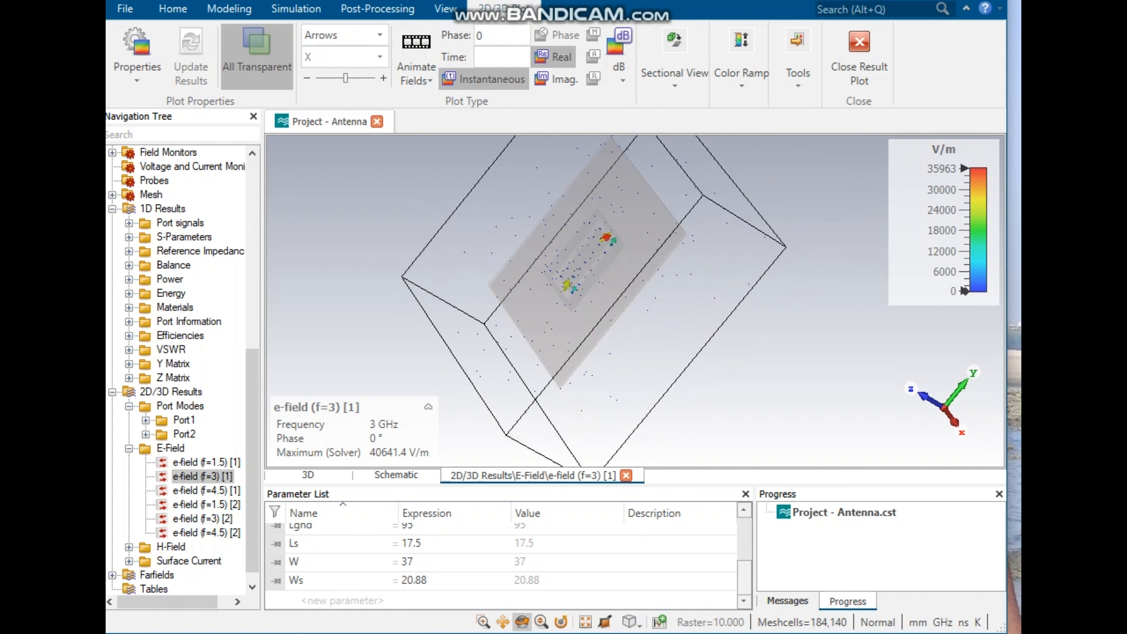
{"action": "left_click", "coordinate": [204, 490]}
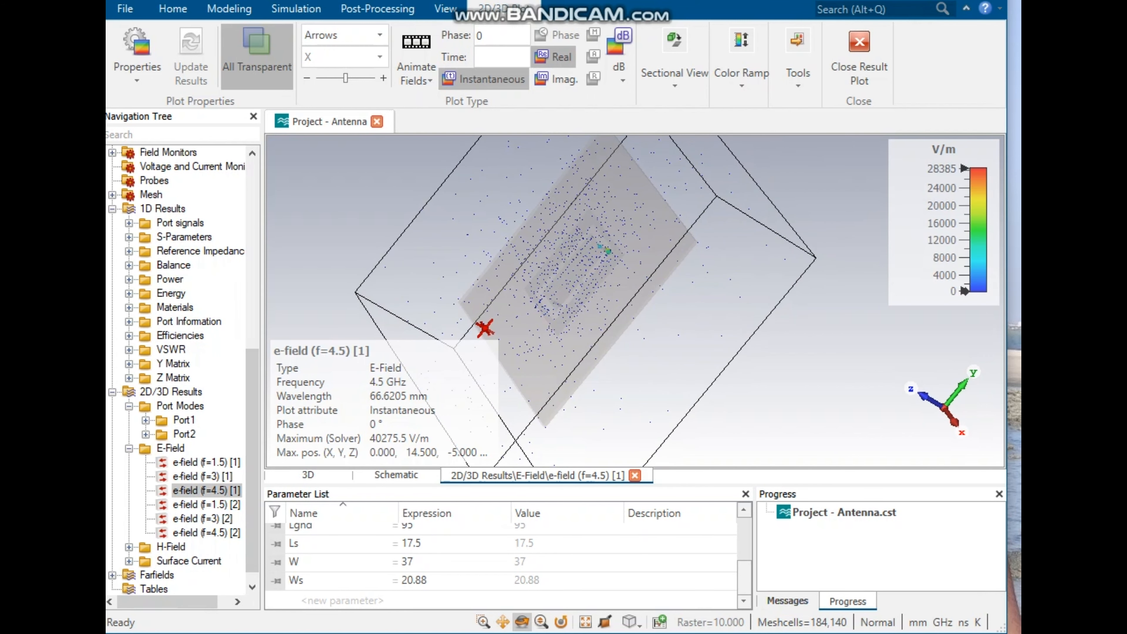
{"action": "left_click_drag", "start_coordinate": [485, 329], "coordinate": [561, 319]}
{"action": "left_click", "coordinate": [207, 504]}
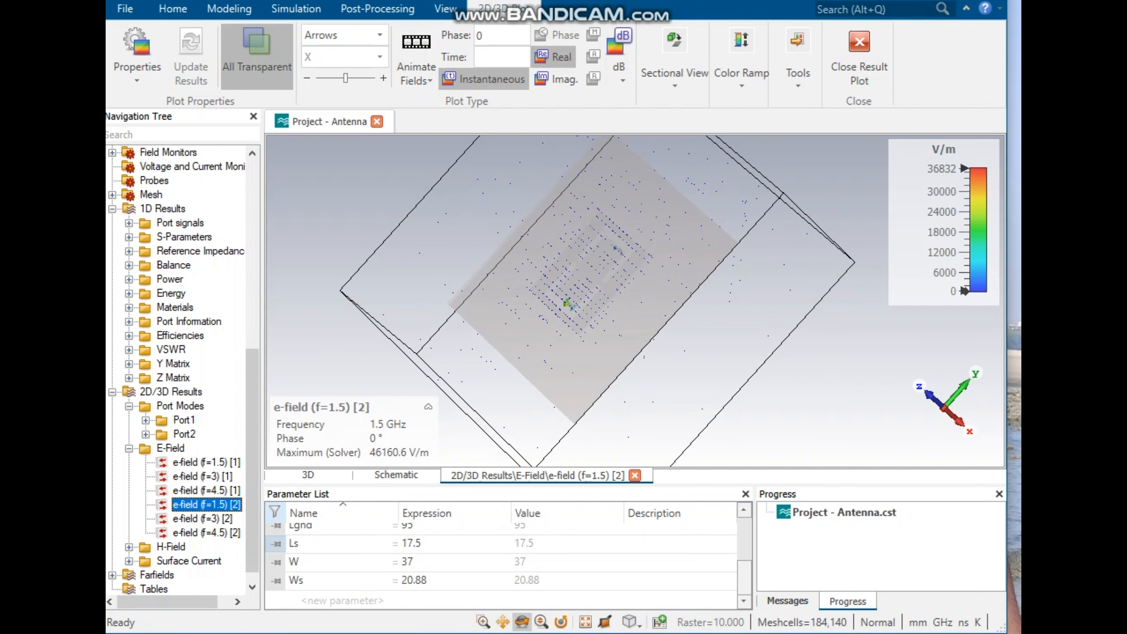
{"action": "left_click", "coordinate": [202, 518]}
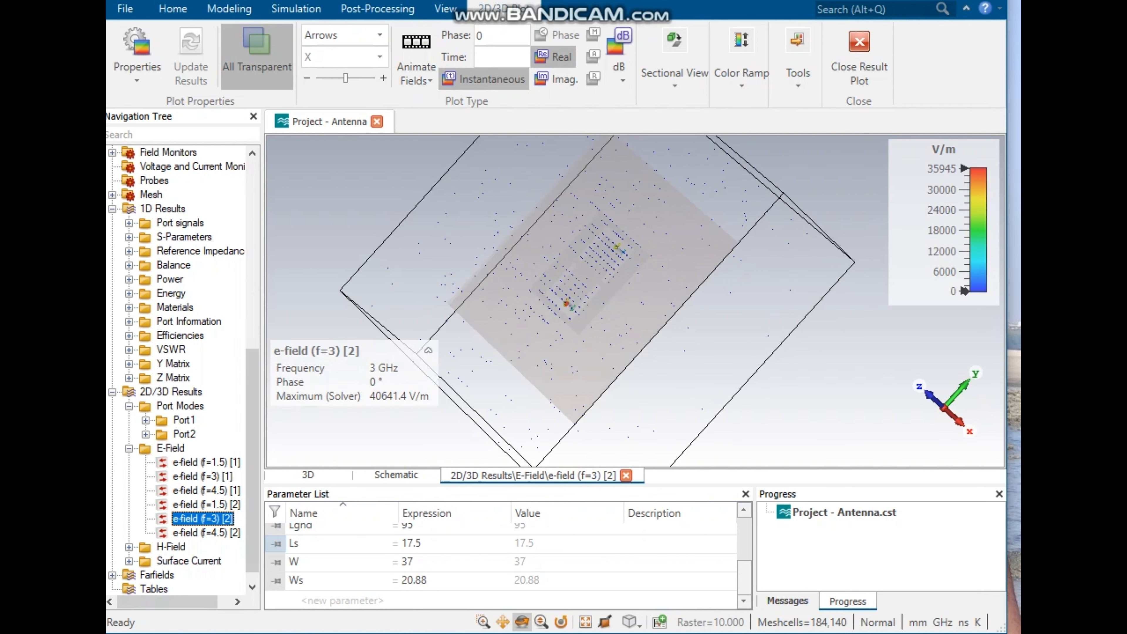
{"action": "left_click", "coordinate": [206, 532]}
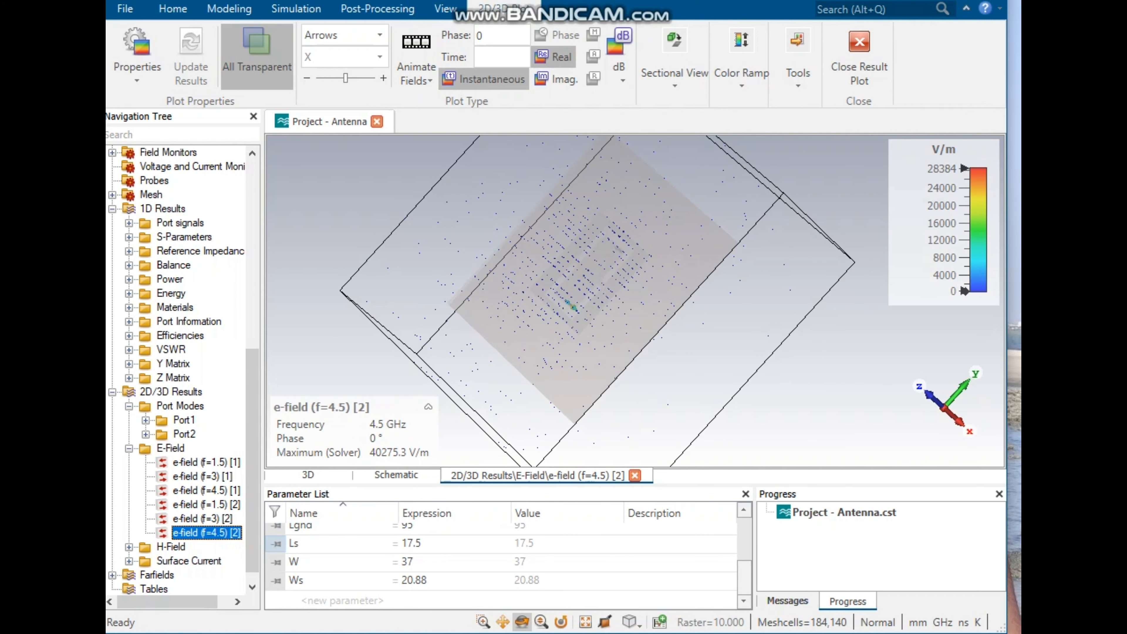
Step: Inspect the h-field plots at 1.5, 3 and 4.5 GHz for both ports
{"action": "left_click", "coordinate": [129, 547]}
{"action": "scroll", "coordinate": [130, 547], "scroll_direction": "down", "scroll_amount": 1}
{"action": "left_click", "coordinate": [207, 463]}
{"action": "mouse_move", "coordinate": [678, 253]}
{"action": "left_mouse_down"}
{"action": "mouse_move", "coordinate": [623, 255]}
{"action": "mouse_move", "coordinate": [675, 264]}
{"action": "mouse_move", "coordinate": [638, 250]}
{"action": "left_mouse_up"}
{"action": "left_click", "coordinate": [202, 476]}
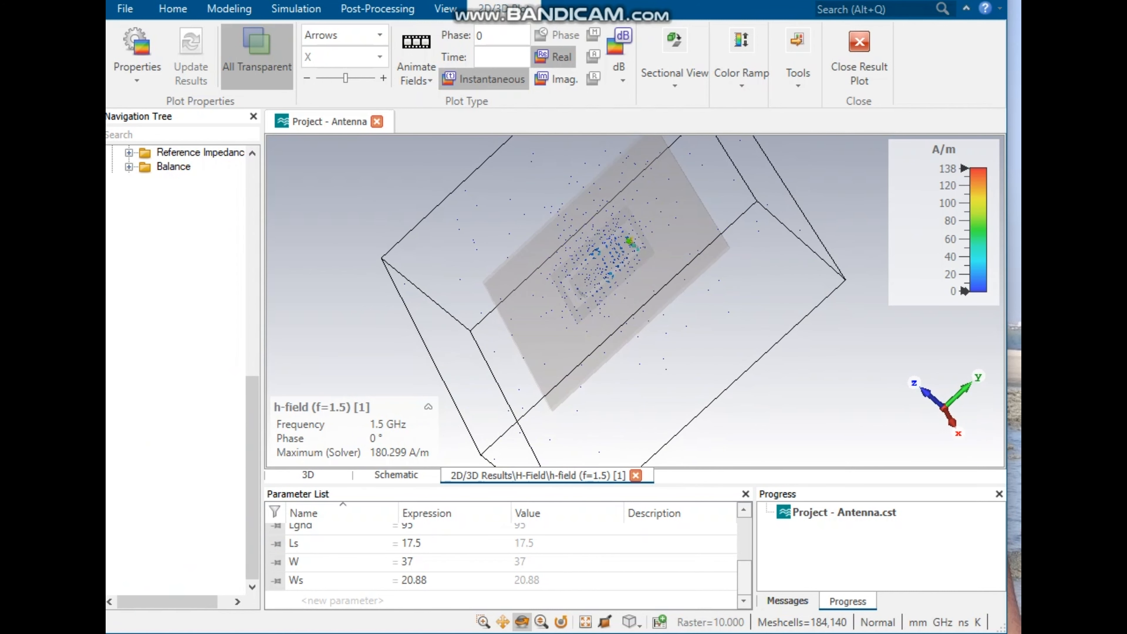
{"action": "left_click", "coordinate": [206, 491]}
{"action": "left_click", "coordinate": [206, 505]}
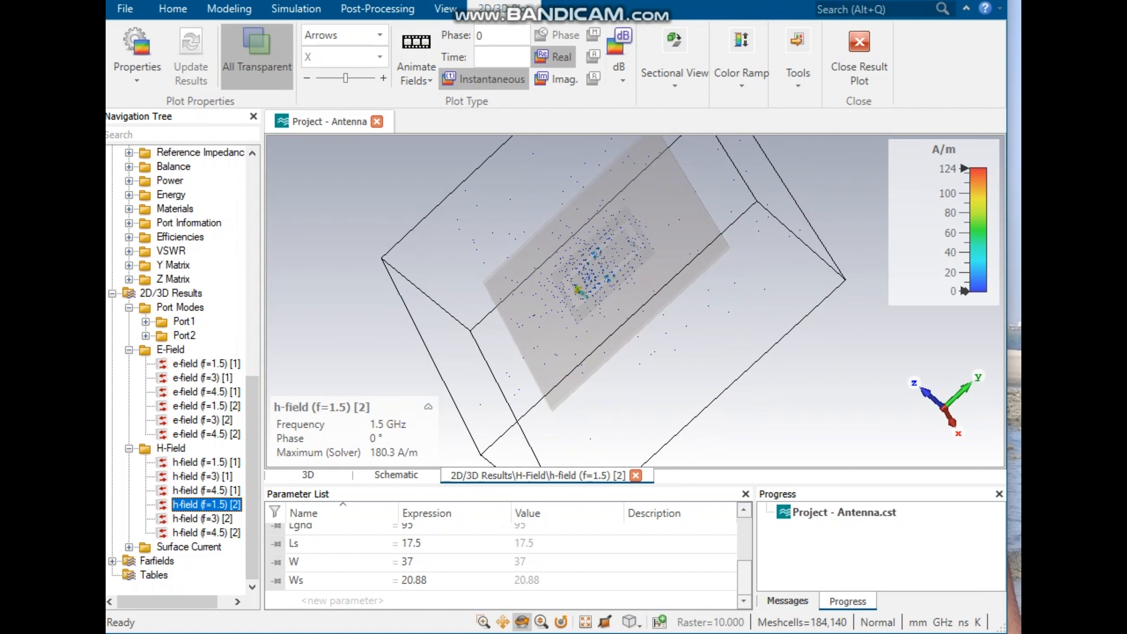
{"action": "left_click", "coordinate": [203, 519]}
{"action": "left_click", "coordinate": [207, 533]}
{"action": "mouse_move", "coordinate": [581, 302]}
{"action": "left_mouse_down"}
{"action": "mouse_move", "coordinate": [539, 315]}
{"action": "mouse_move", "coordinate": [576, 306]}
{"action": "left_mouse_up"}
Step: Inspect the surface current plots at the different frequencies and ports
{"action": "left_click", "coordinate": [128, 547]}
{"action": "left_click", "coordinate": [204, 476]}
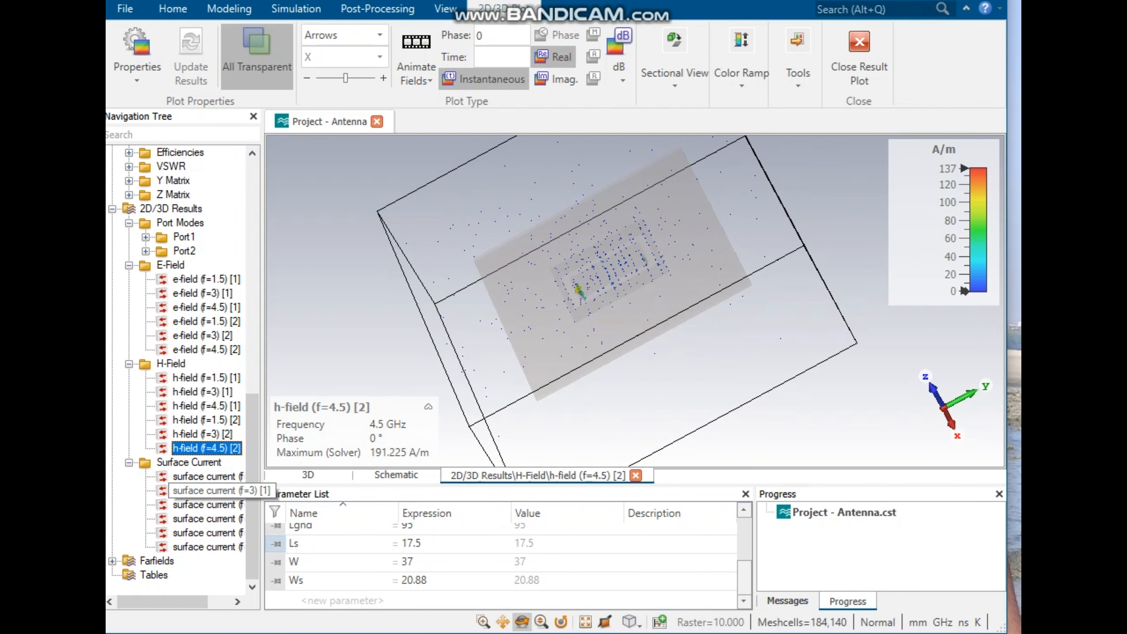
{"action": "left_click_drag", "start_coordinate": [578, 350], "coordinate": [662, 340]}
{"action": "left_click", "coordinate": [204, 505]}
{"action": "left_click", "coordinate": [204, 532]}
{"action": "left_click_drag", "start_coordinate": [729, 285], "coordinate": [705, 291]}
{"action": "left_click", "coordinate": [204, 547]}
{"action": "left_click_drag", "start_coordinate": [609, 332], "coordinate": [634, 340]}
Step: Inspect the 3D farfield patterns at 1.5, 3 and 4.5 GHz for port 1
{"action": "left_click", "coordinate": [112, 561]}
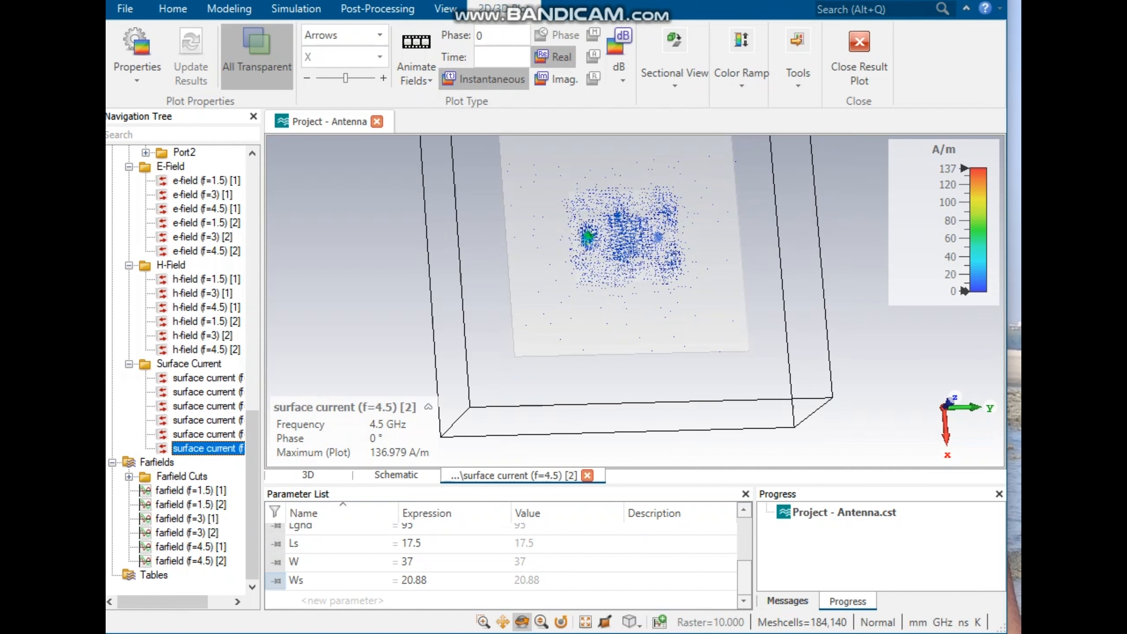
{"action": "left_click", "coordinate": [191, 490]}
{"action": "left_click_drag", "start_coordinate": [621, 291], "coordinate": [549, 223]}
{"action": "left_click", "coordinate": [190, 517]}
{"action": "left_click_drag", "start_coordinate": [608, 346], "coordinate": [574, 287]}
{"action": "scroll", "coordinate": [182, 372], "scroll_direction": "down", "scroll_amount": 1}
{"action": "left_click", "coordinate": [190, 547]}
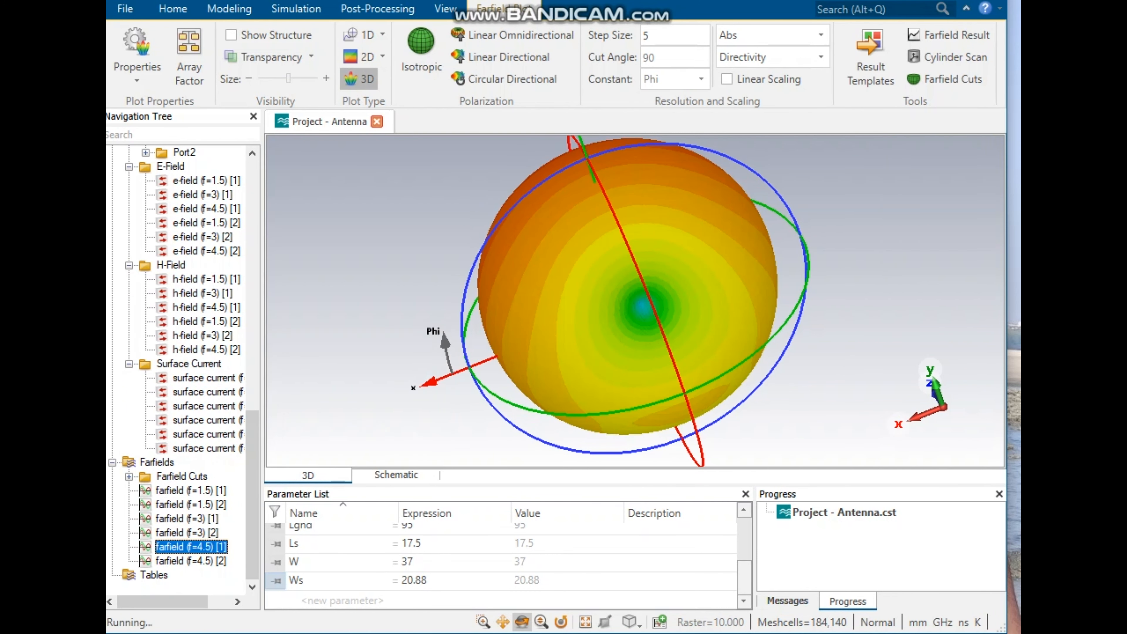
{"action": "mouse_move", "coordinate": [585, 249]}
{"action": "left_mouse_down"}
{"action": "mouse_move", "coordinate": [609, 261]}
{"action": "mouse_move", "coordinate": [576, 267]}
{"action": "mouse_move", "coordinate": [602, 264]}
{"action": "mouse_move", "coordinate": [611, 350]}
{"action": "mouse_move", "coordinate": [673, 249]}
{"action": "mouse_move", "coordinate": [727, 209]}
{"action": "mouse_move", "coordinate": [696, 148]}
{"action": "mouse_move", "coordinate": [708, 142]}
{"action": "left_mouse_up"}
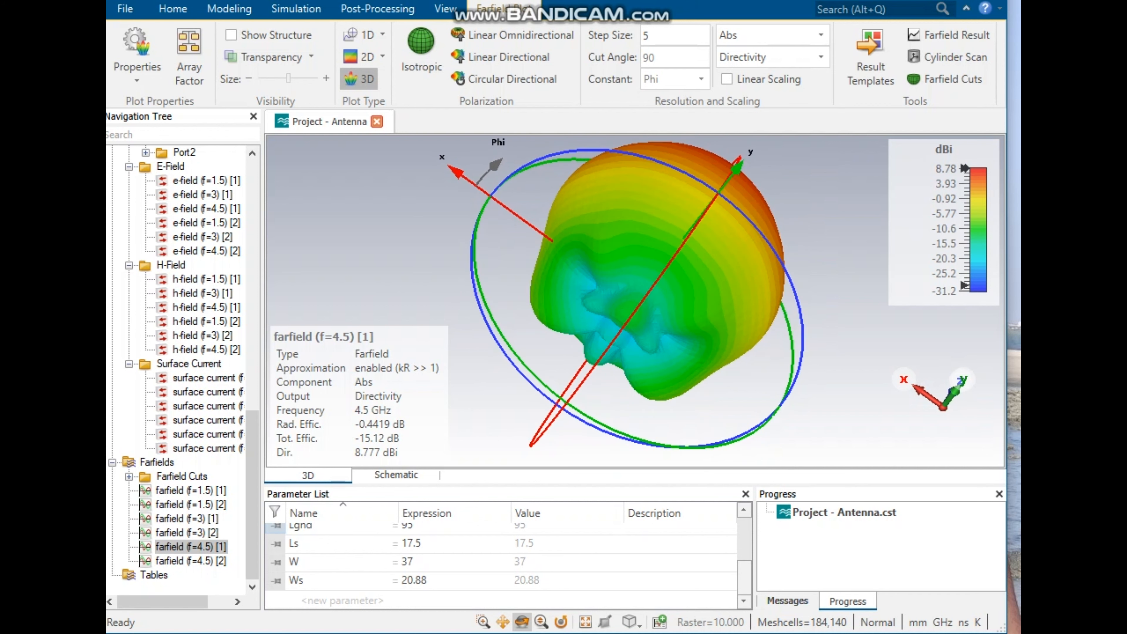
Step: Inspect the 3D farfield pattern at 4.5 GHz for port 2
{"action": "left_click", "coordinate": [191, 561]}
{"action": "left_click_drag", "start_coordinate": [666, 267], "coordinate": [749, 244]}
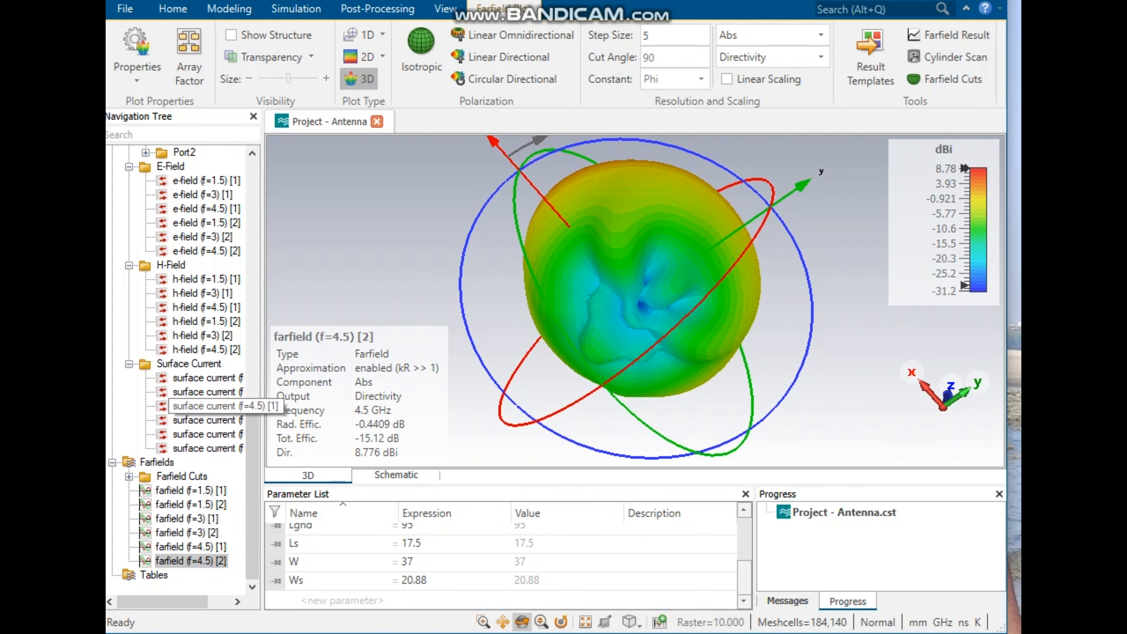
Step: Inspect the VSWR plots for both ports
{"action": "scroll", "coordinate": [186, 399], "scroll_direction": "up", "scroll_amount": 5}
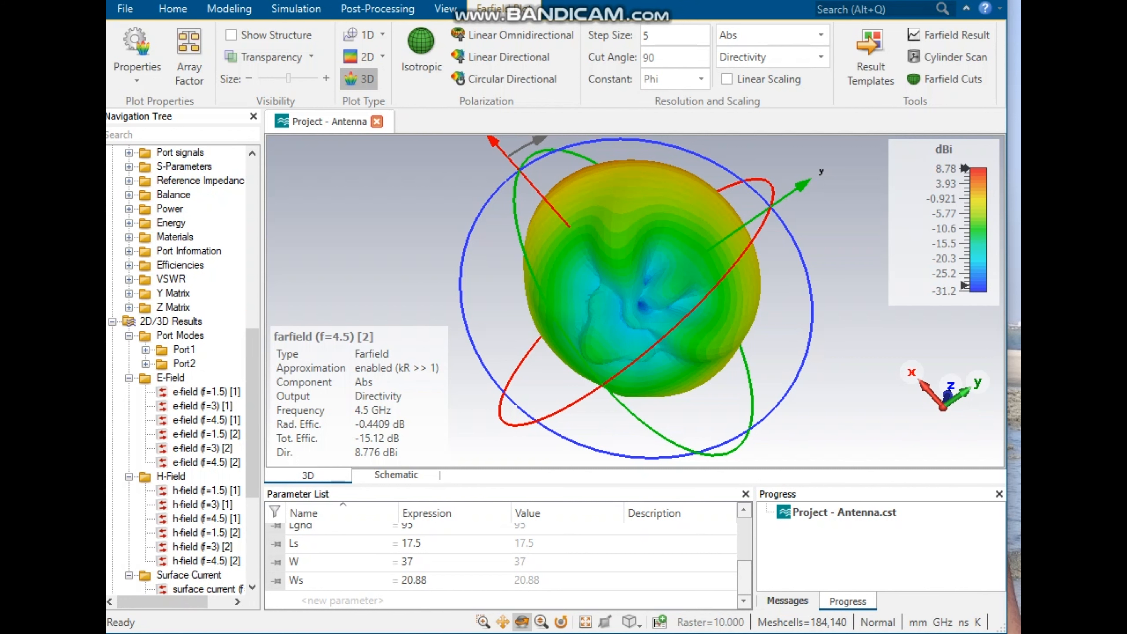
{"action": "left_click", "coordinate": [128, 279]}
{"action": "left_click", "coordinate": [190, 293]}
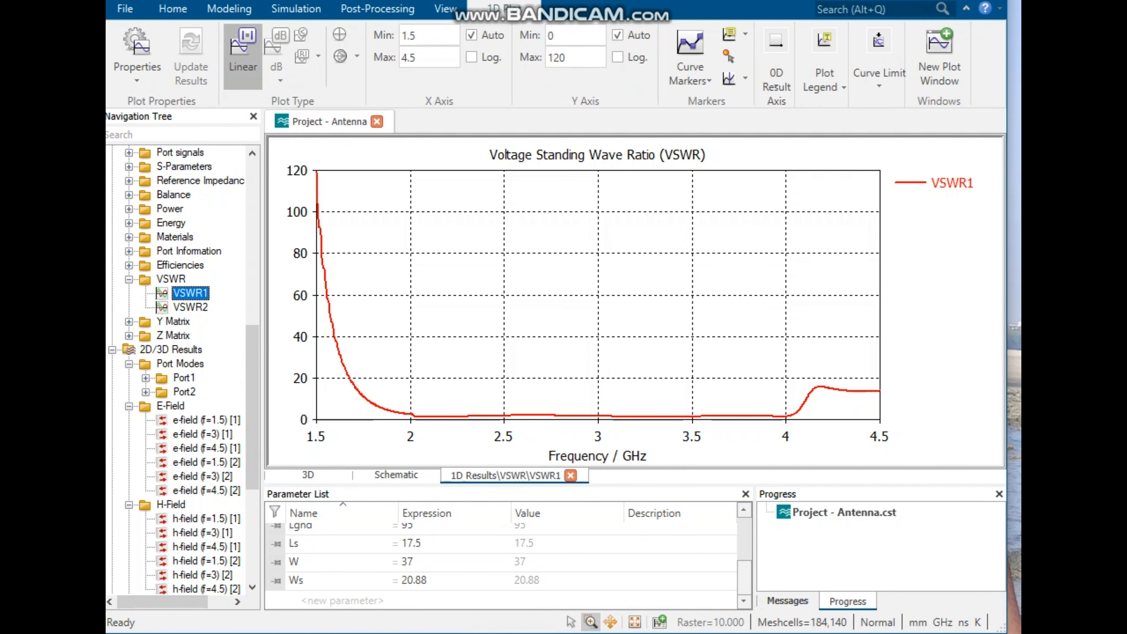
{"action": "left_click", "coordinate": [191, 308]}
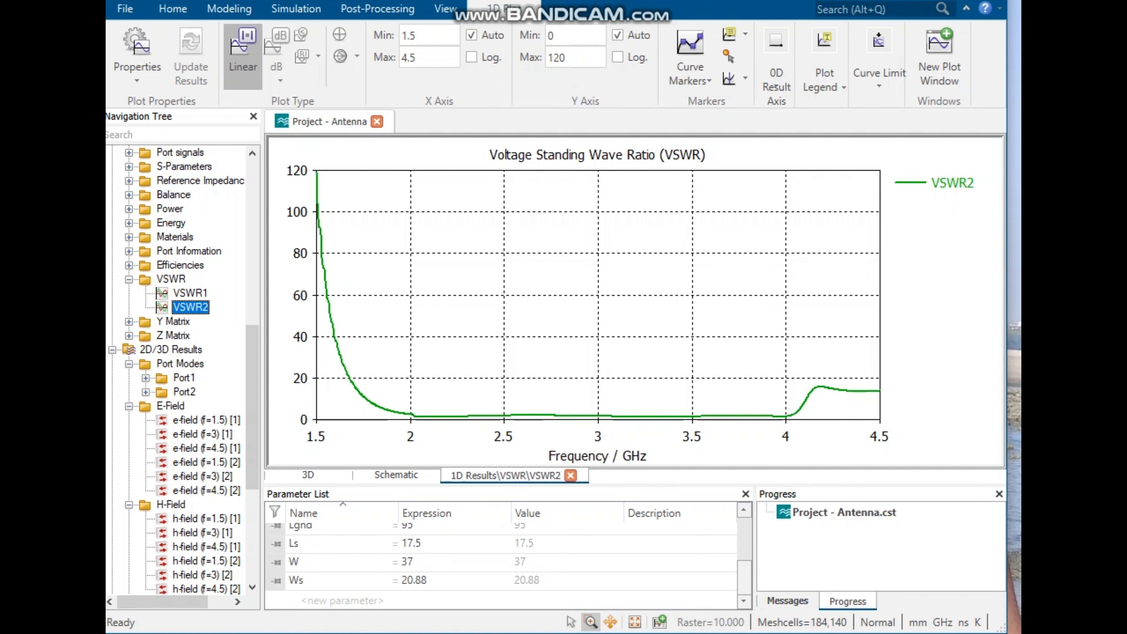
Step: Inspect the Y-matrix plots Y1,1, Y2,1, Y1,2 and Y2,2
{"action": "left_click", "coordinate": [128, 321]}
{"action": "left_click", "coordinate": [183, 335]}
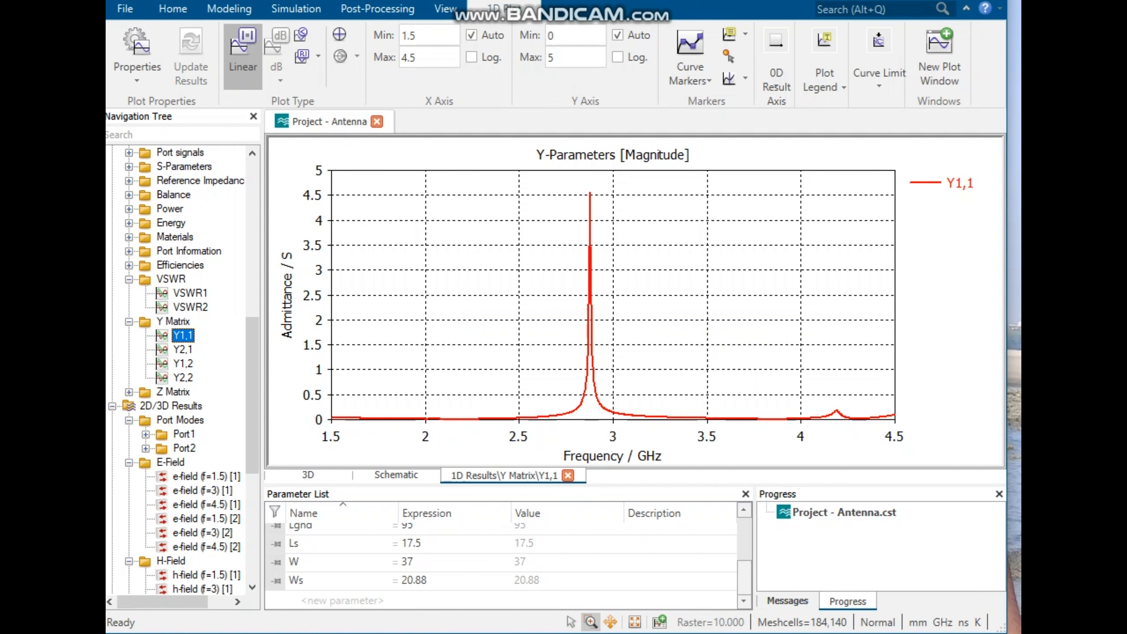
{"action": "left_click", "coordinate": [183, 349]}
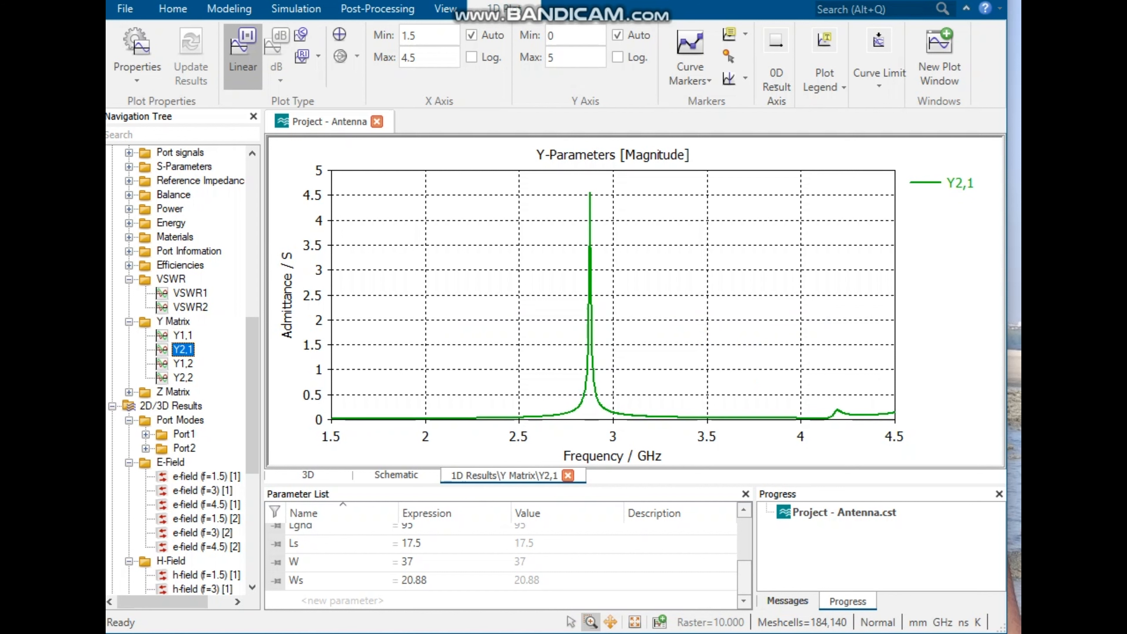
{"action": "left_click", "coordinate": [183, 364]}
{"action": "left_click", "coordinate": [183, 378]}
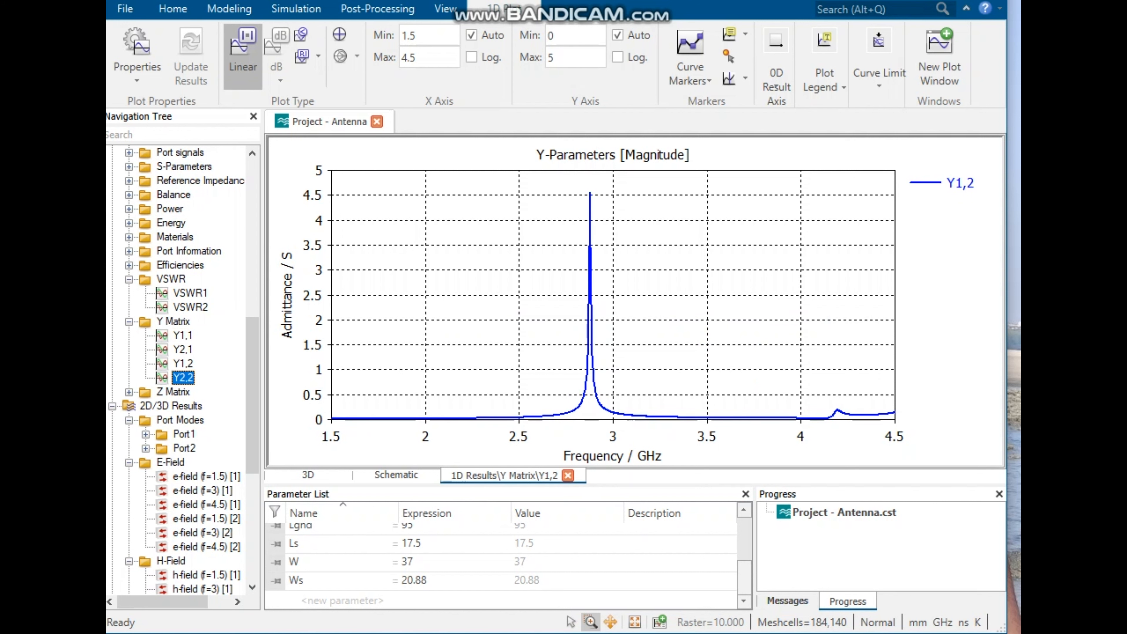
Step: Inspect the Z-matrix plots Z1,1, Z2,1, Z1,2 and Z2,2
{"action": "left_click", "coordinate": [128, 392]}
{"action": "left_click", "coordinate": [183, 406]}
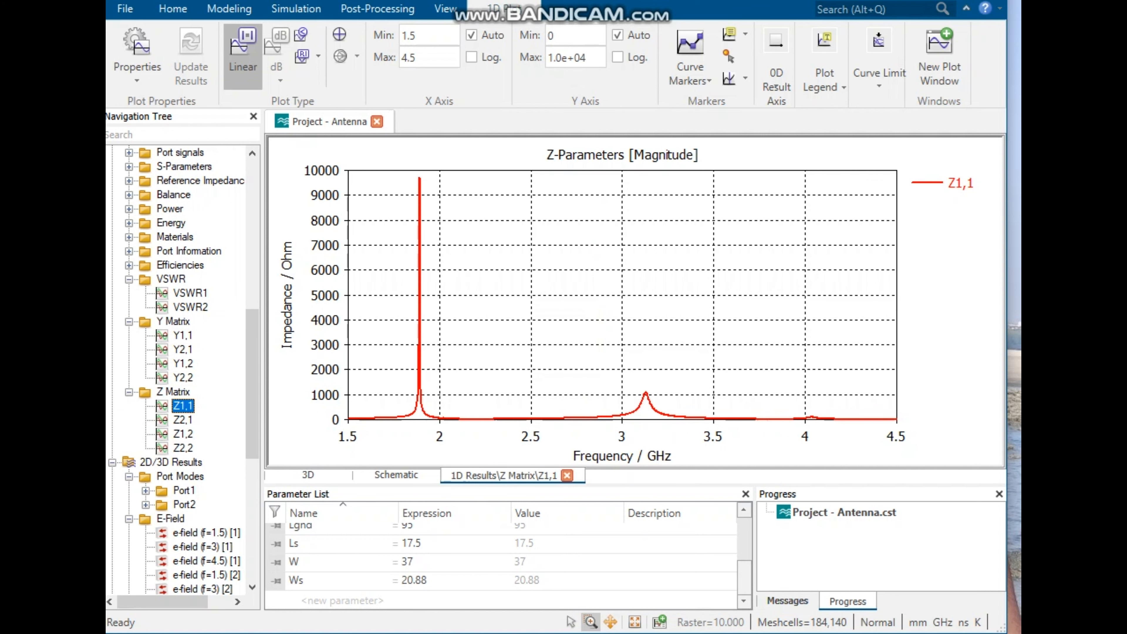
{"action": "left_click", "coordinate": [183, 420]}
{"action": "left_click", "coordinate": [183, 434]}
{"action": "left_click", "coordinate": [183, 448]}
Step: Inspect the radiation and total efficiency plots for both ports
{"action": "scroll", "coordinate": [178, 368], "scroll_direction": "up", "scroll_amount": 1}
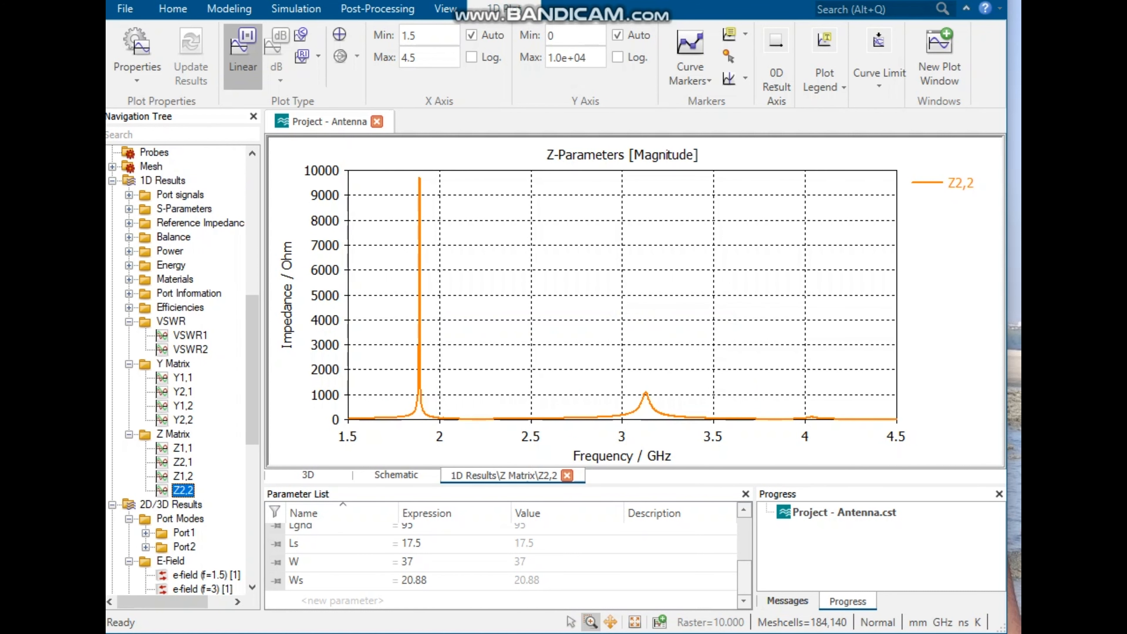
{"action": "left_click", "coordinate": [129, 308]}
{"action": "left_click", "coordinate": [208, 321]}
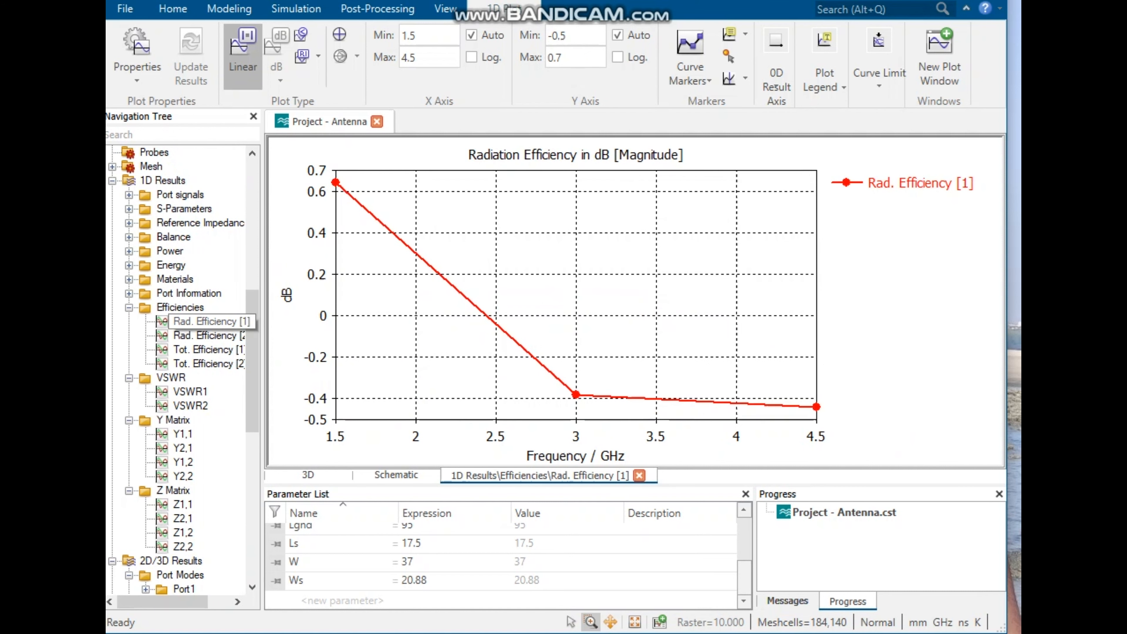
{"action": "left_click", "coordinate": [208, 336]}
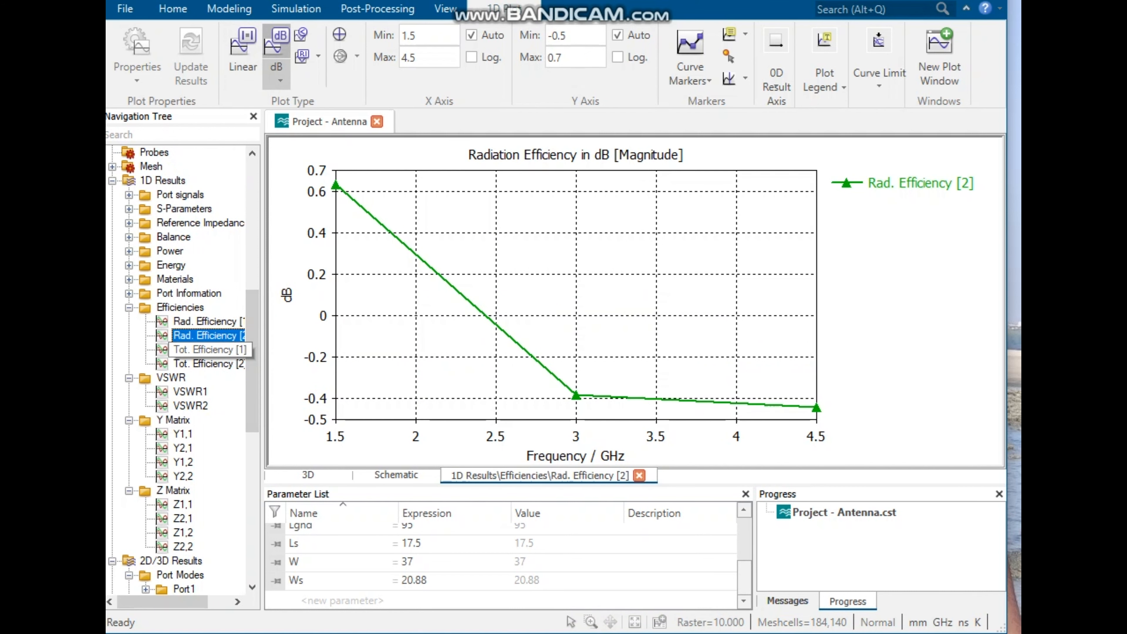
{"action": "left_click", "coordinate": [209, 350]}
{"action": "left_click", "coordinate": [209, 364]}
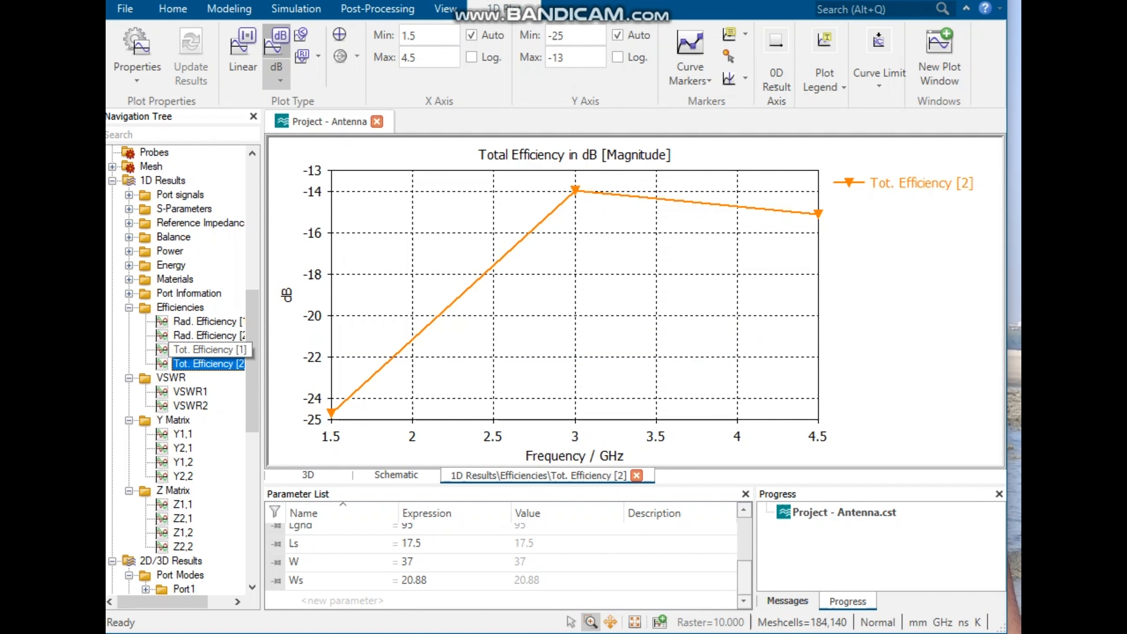
Step: Inspect the port information results, including the decay distance plot
{"action": "left_click", "coordinate": [128, 294]}
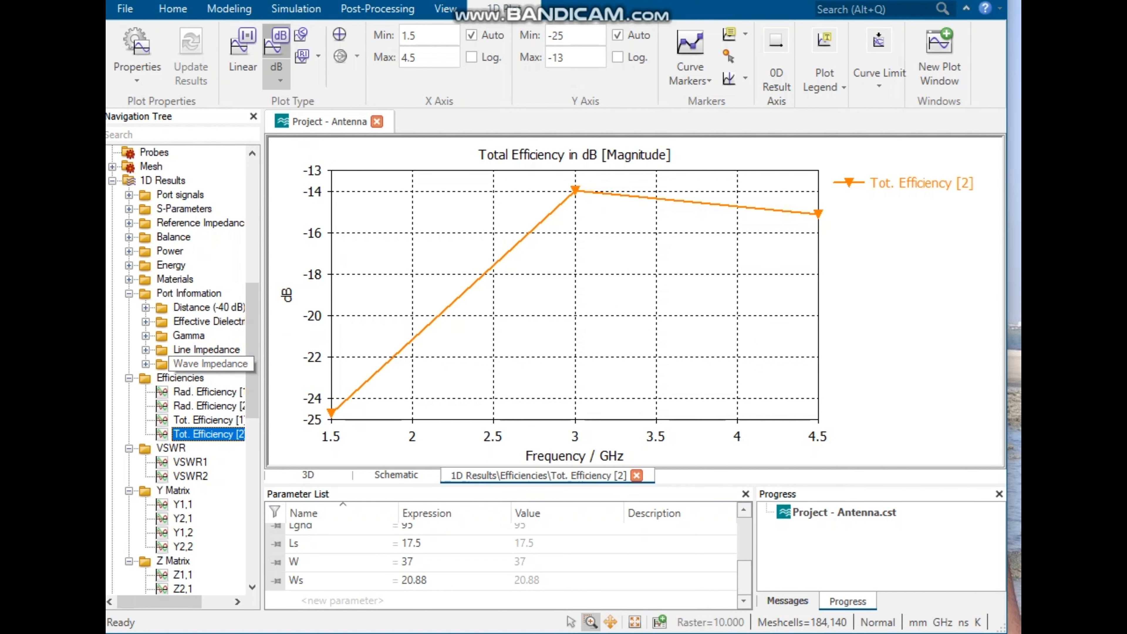
{"action": "left_click", "coordinate": [209, 363]}
{"action": "left_click", "coordinate": [189, 336]}
{"action": "left_click", "coordinate": [208, 308]}
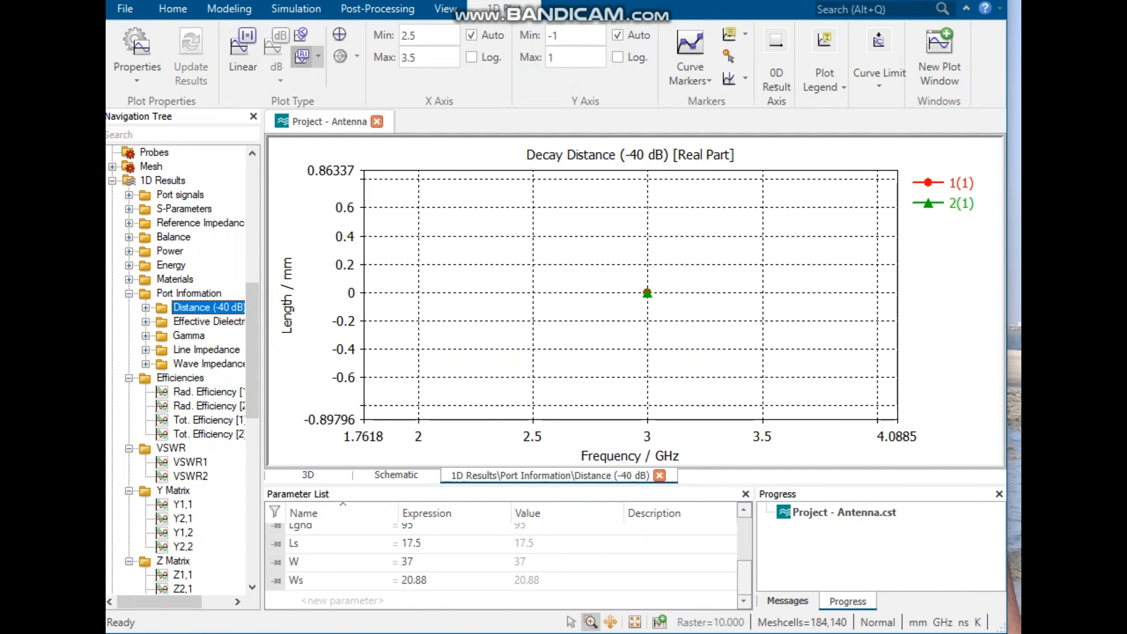
Step: Inspect the field energy plots for both ports
{"action": "scroll", "coordinate": [204, 350], "scroll_direction": "down", "scroll_amount": 1}
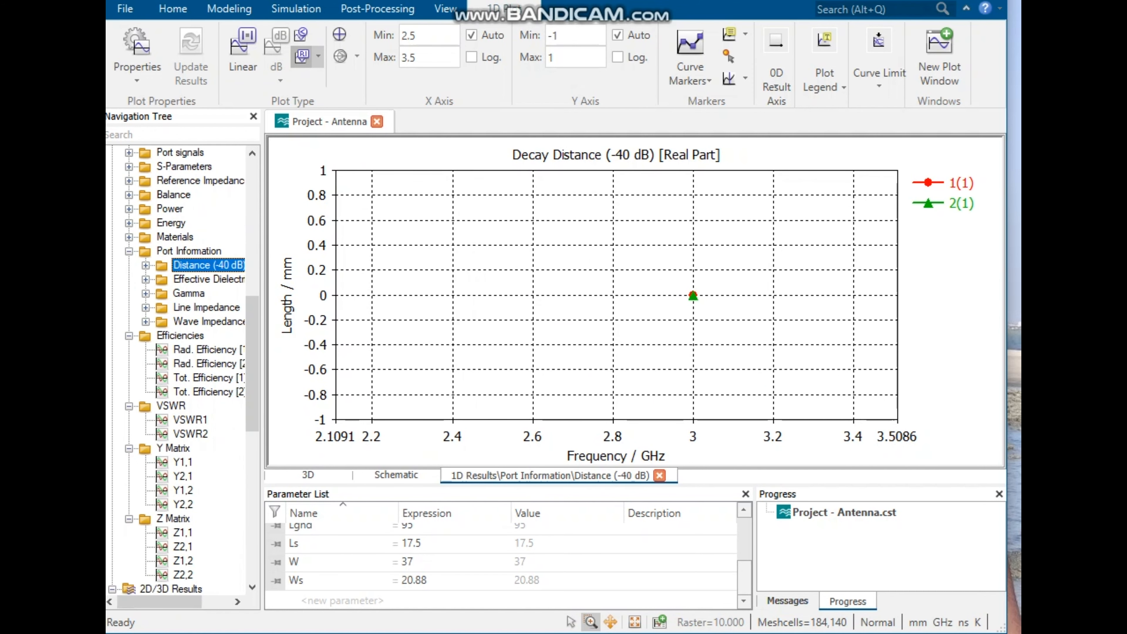
{"action": "left_click", "coordinate": [129, 223]}
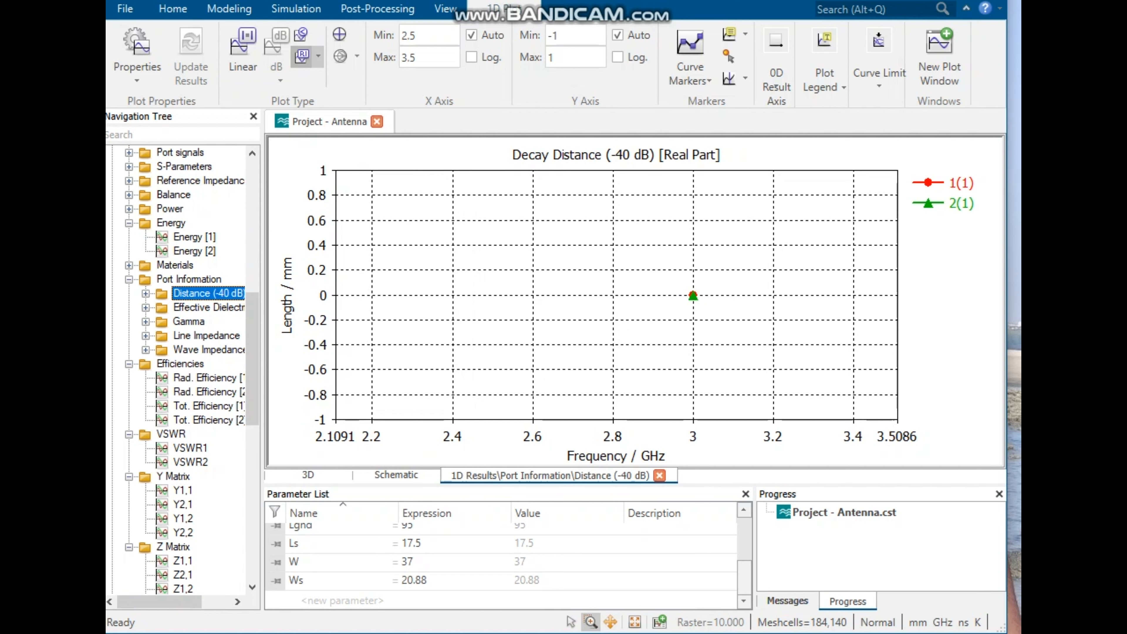
{"action": "left_click", "coordinate": [194, 237]}
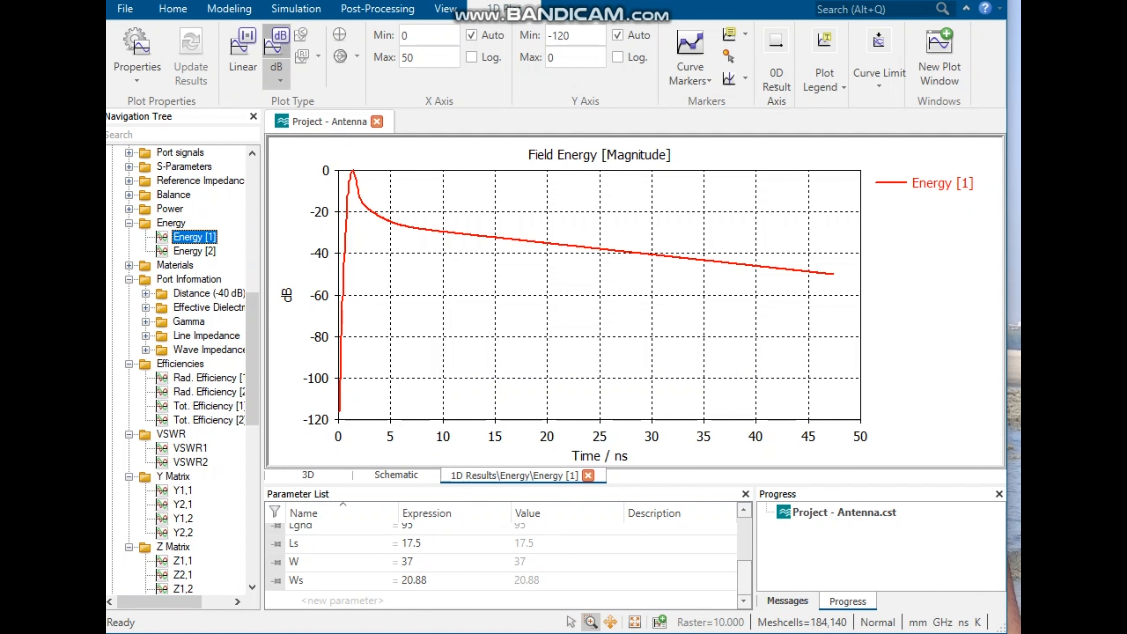
{"action": "left_click", "coordinate": [194, 251]}
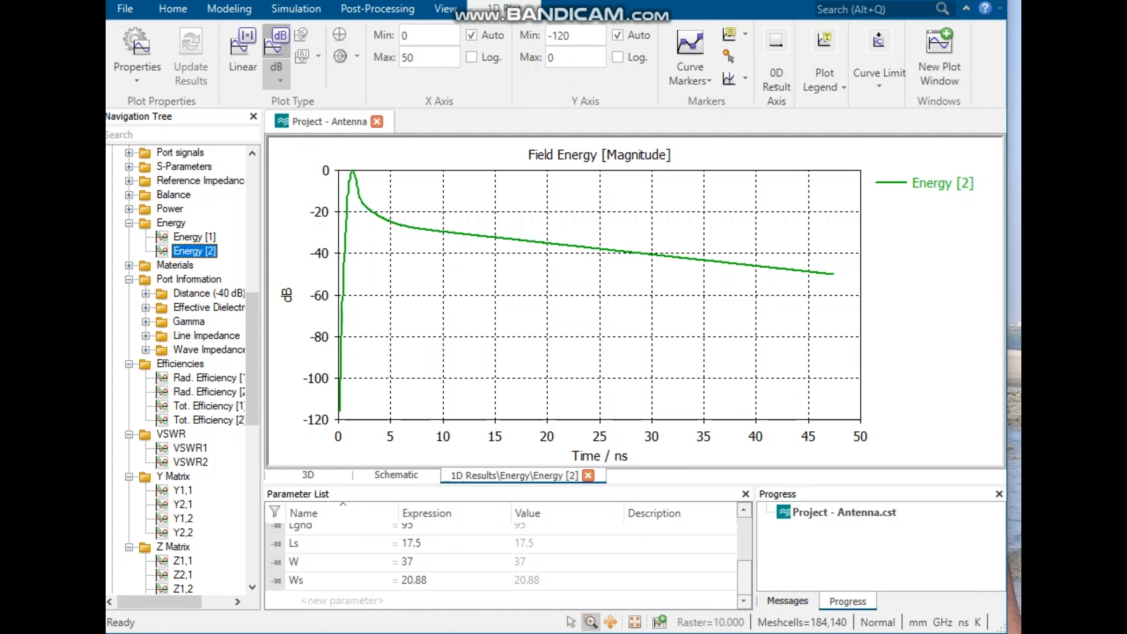
Step: Inspect the power plots for excitations 1 and 2
{"action": "left_click", "coordinate": [170, 209]}
{"action": "left_click", "coordinate": [129, 209]}
{"action": "left_click", "coordinate": [199, 223]}
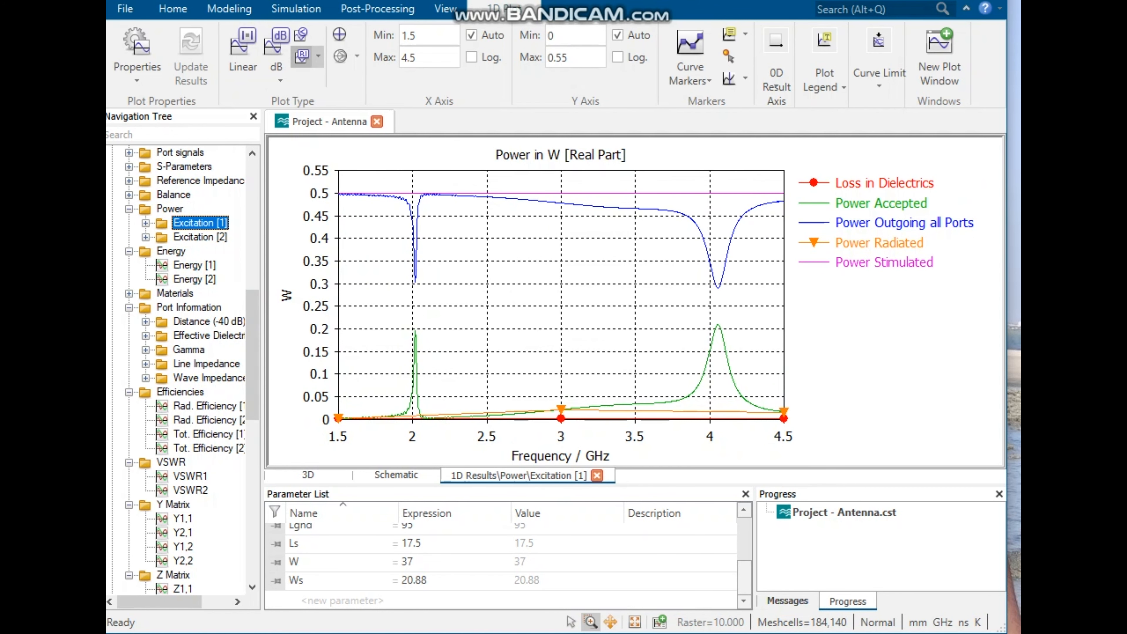
{"action": "left_click", "coordinate": [200, 237]}
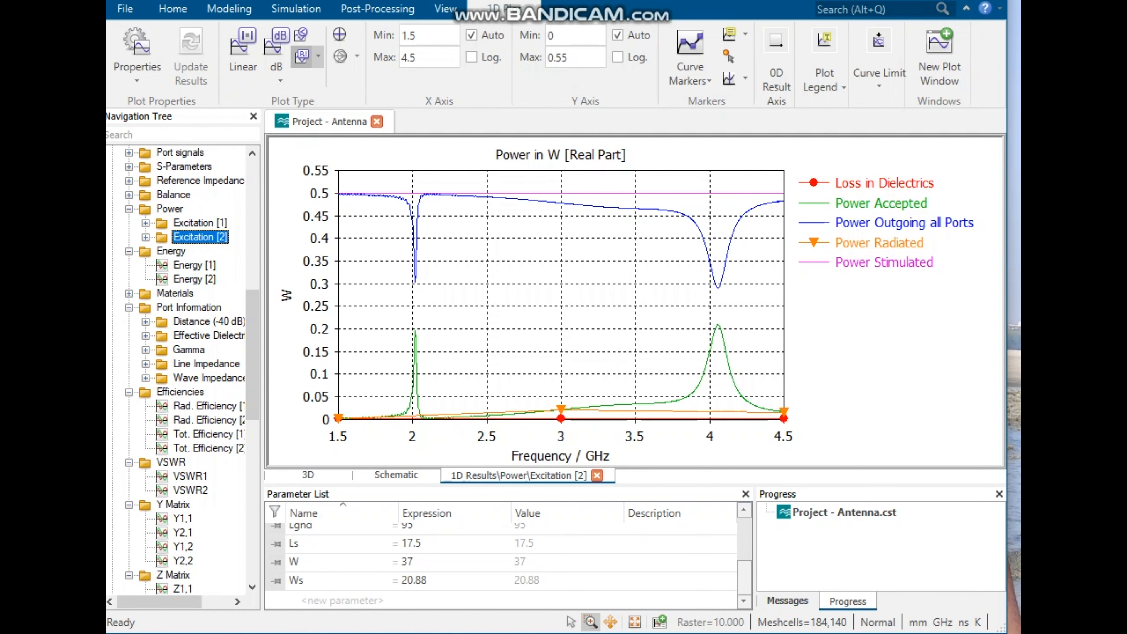
Step: Inspect the S-parameter balance plots for both ports
{"action": "left_click", "coordinate": [129, 194]}
{"action": "left_click", "coordinate": [197, 209]}
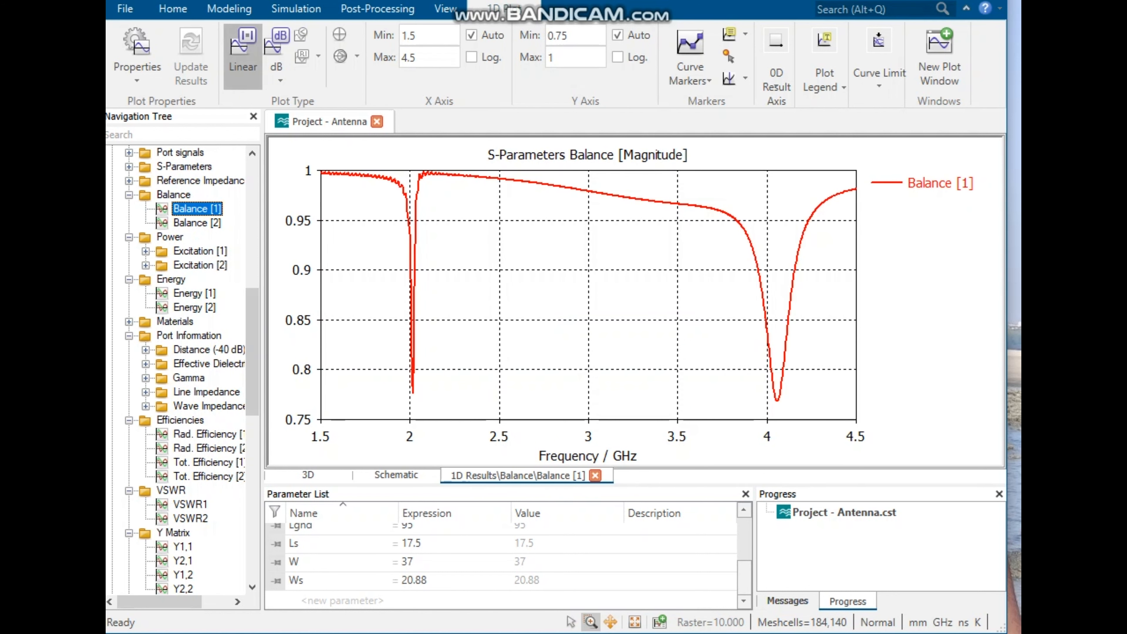
{"action": "left_click", "coordinate": [197, 223]}
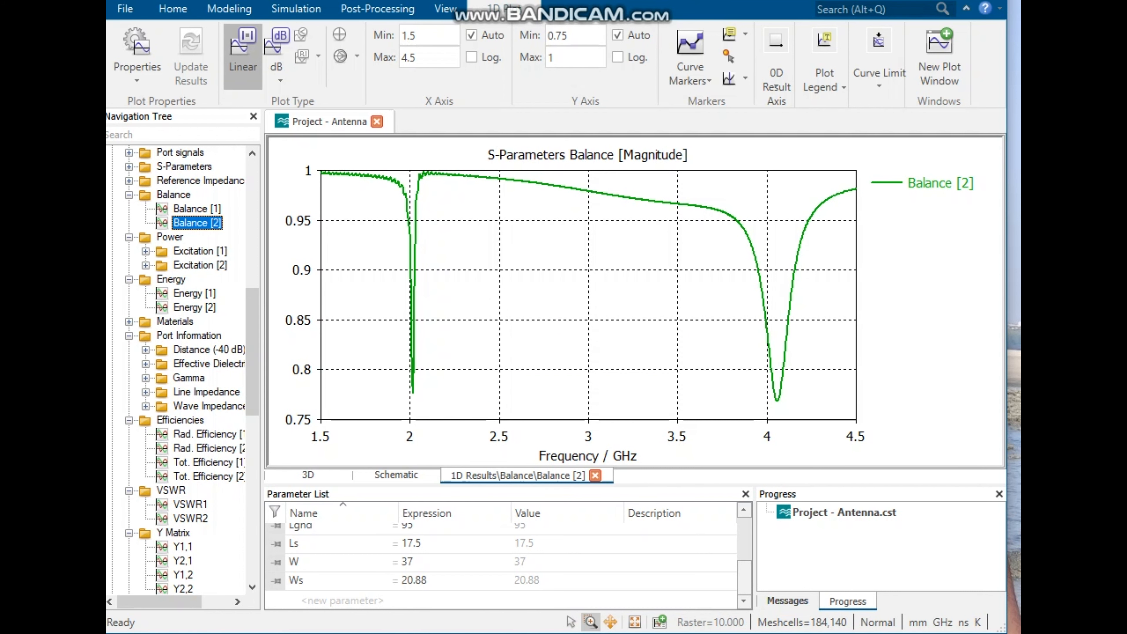
Step: Inspect the S-parameter plots S1,1, S2,1, S1,2 and S2,2
{"action": "scroll", "coordinate": [177, 311], "scroll_direction": "up", "scroll_amount": 2}
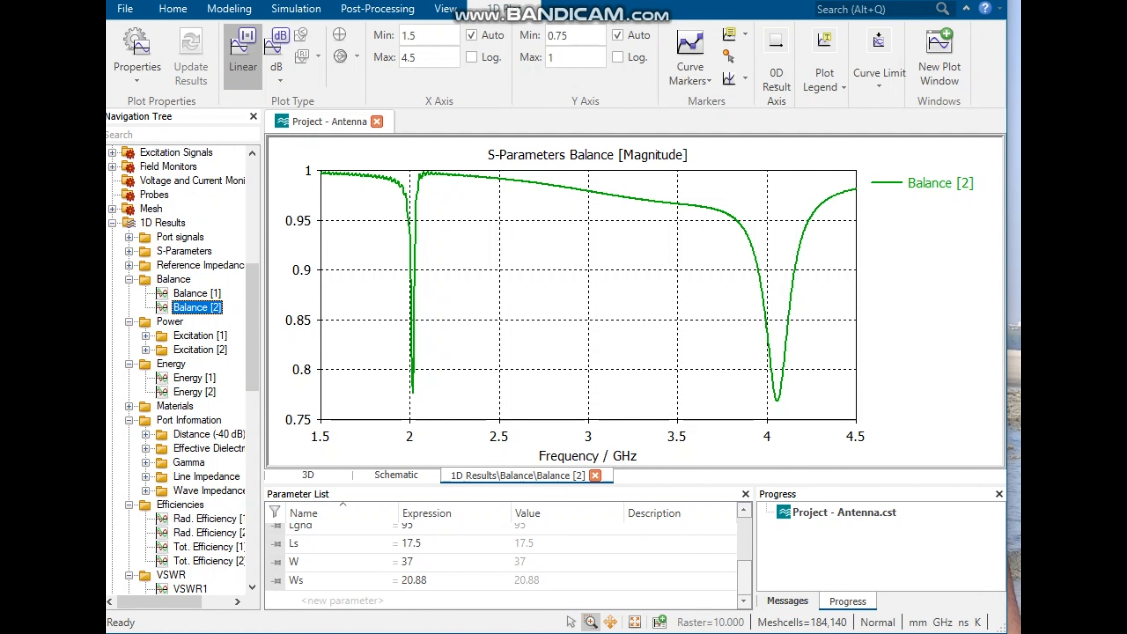
{"action": "left_click", "coordinate": [129, 252]}
{"action": "left_click", "coordinate": [182, 265]}
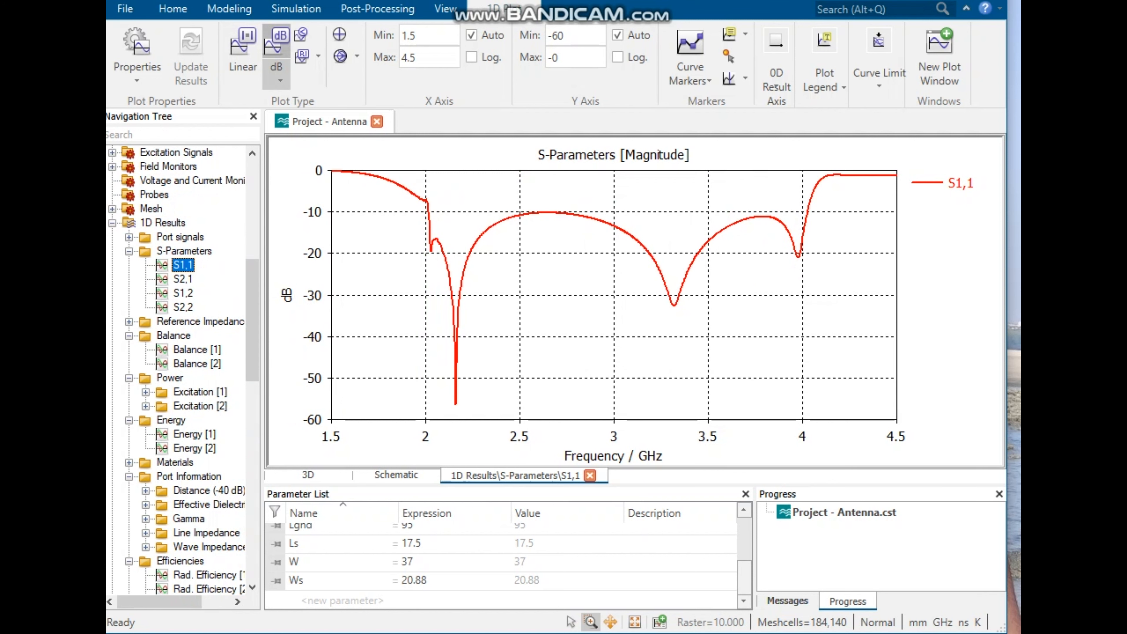
{"action": "left_click", "coordinate": [183, 279]}
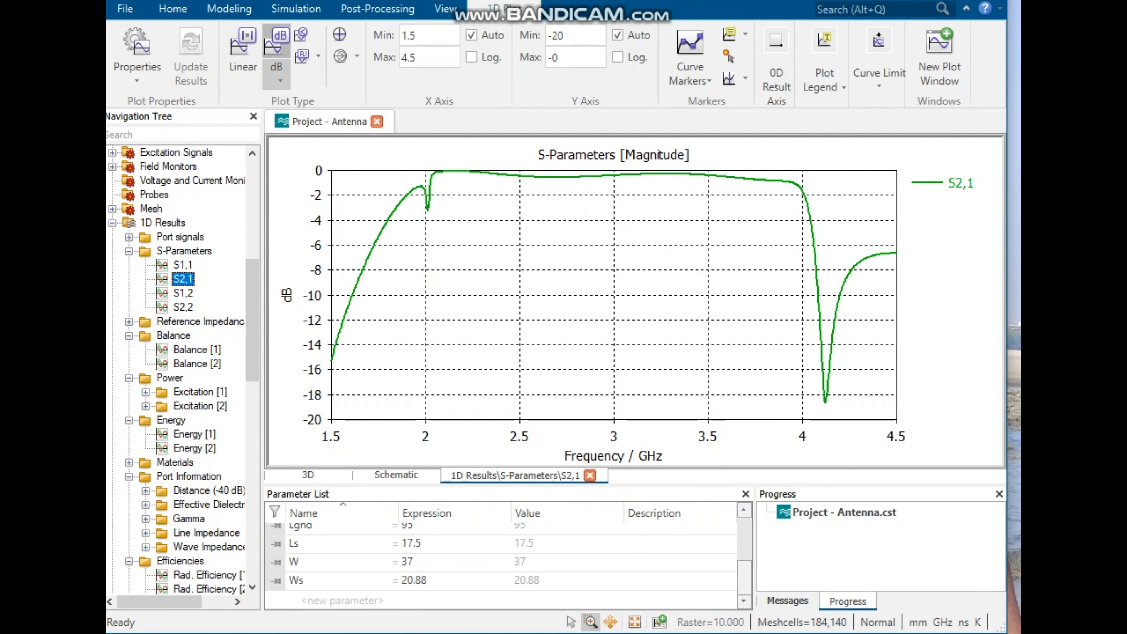
{"action": "left_click", "coordinate": [183, 294]}
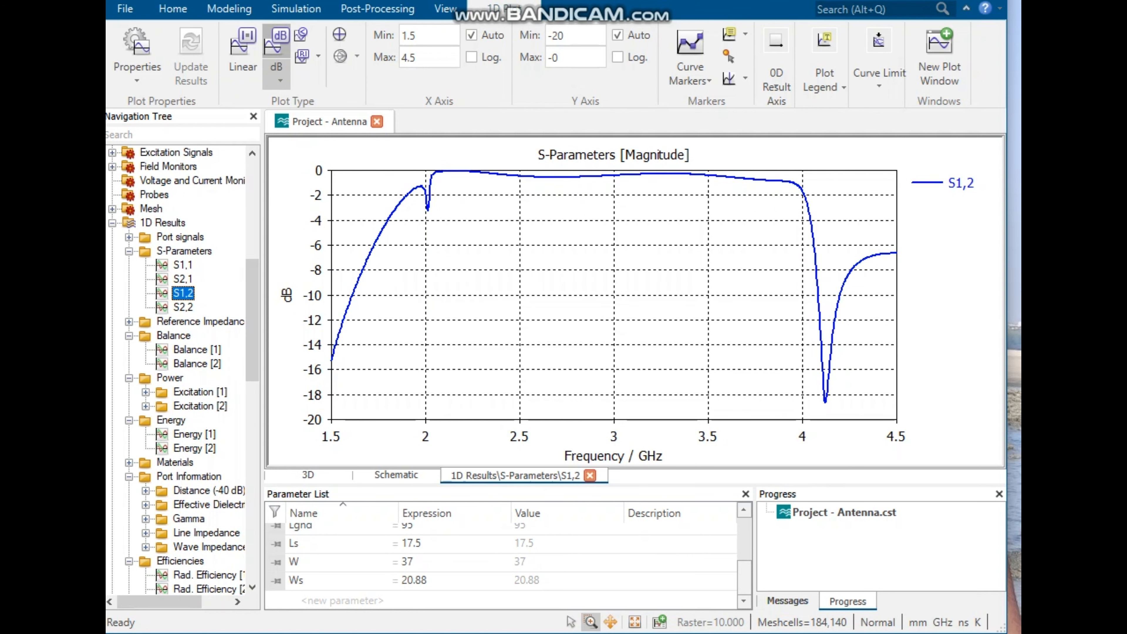
{"action": "left_click", "coordinate": [183, 307]}
Step: Inspect the port time signals i1, i2 and o1,1
{"action": "left_click", "coordinate": [129, 237]}
{"action": "left_click", "coordinate": [176, 265]}
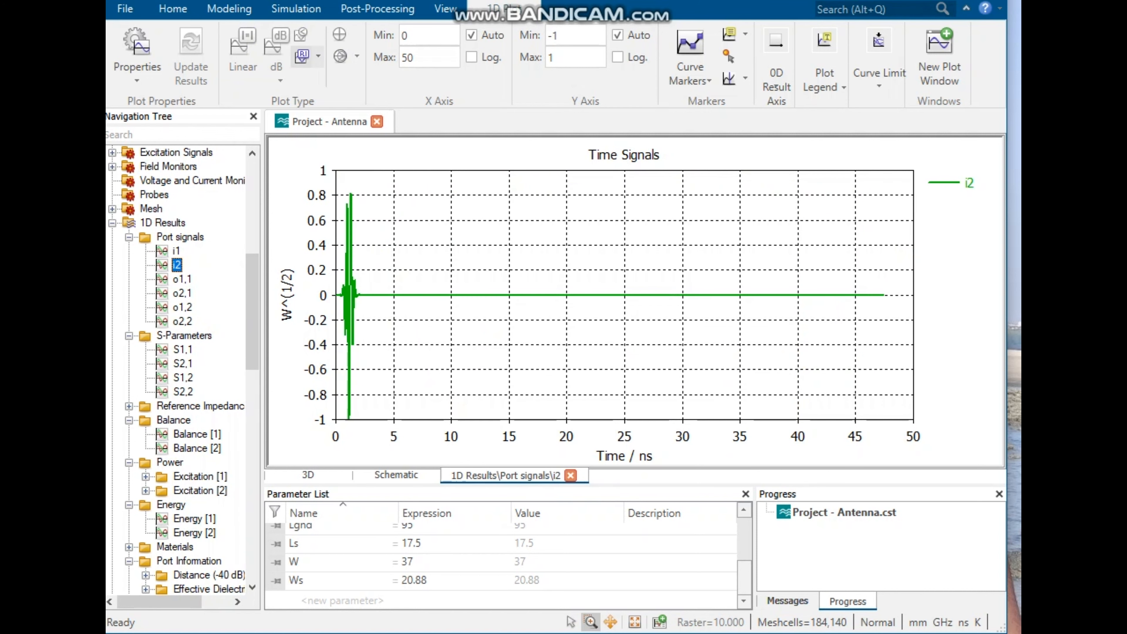
{"action": "scroll", "coordinate": [361, 318], "scroll_direction": "up", "scroll_amount": 6}
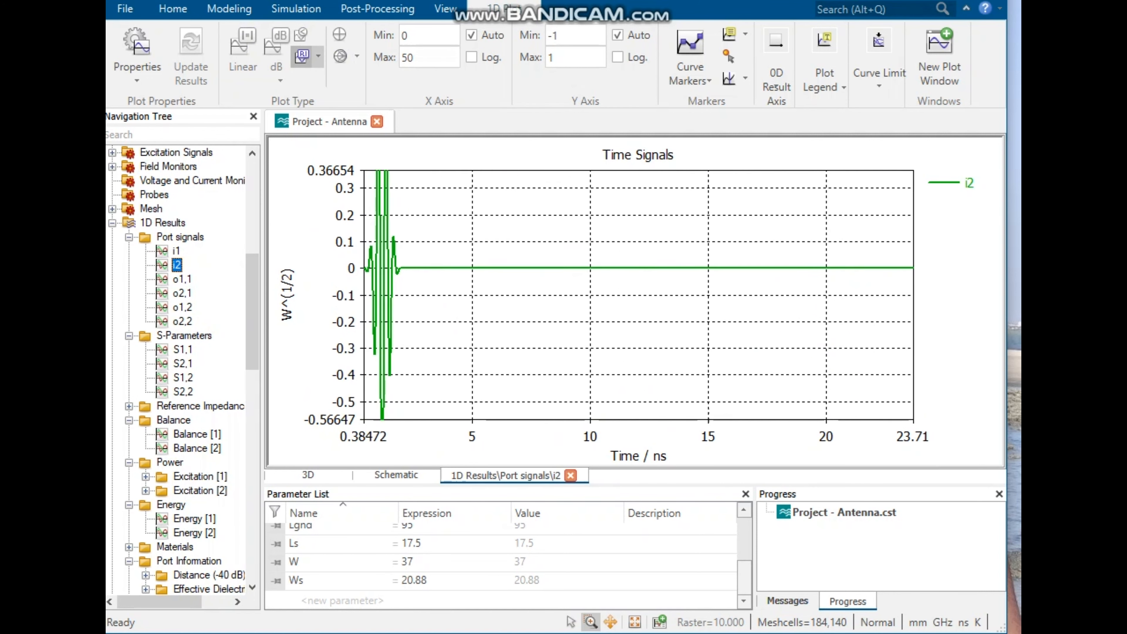
{"action": "scroll", "coordinate": [362, 319], "scroll_direction": "down", "scroll_amount": 6}
{"action": "left_click", "coordinate": [181, 279]}
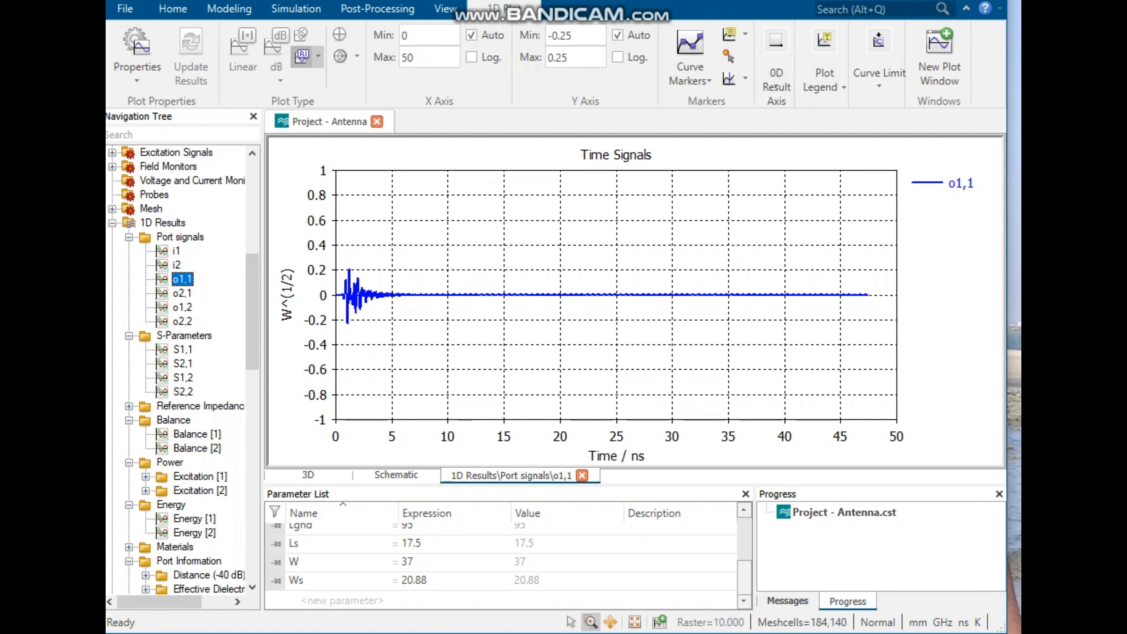
{"action": "left_click", "coordinate": [177, 251]}
{"action": "left_click", "coordinate": [182, 279]}
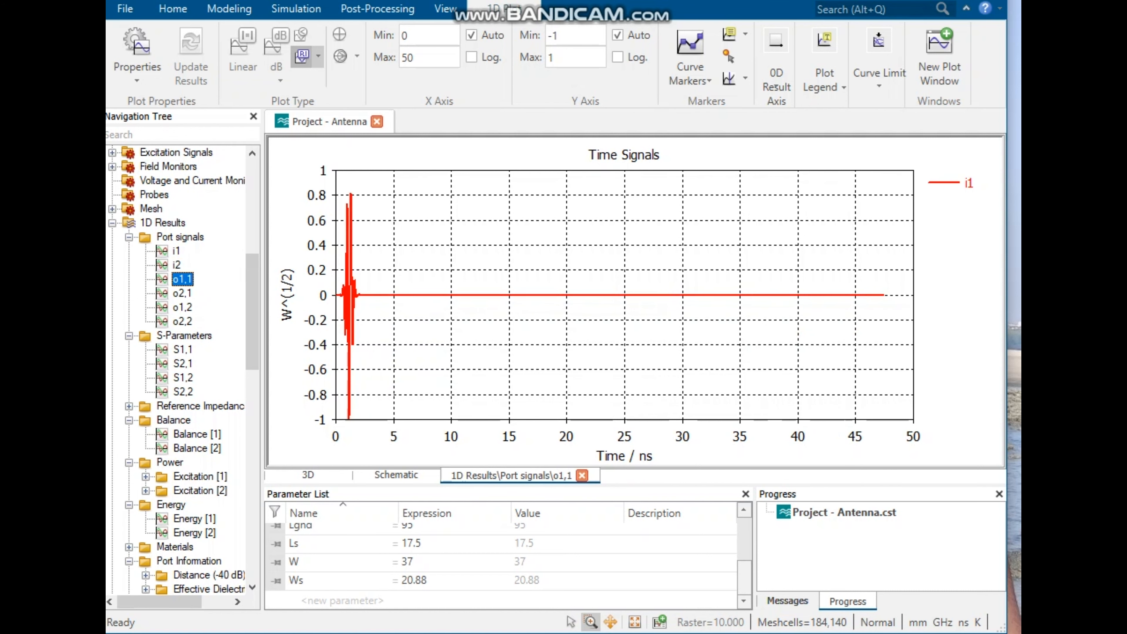
{"action": "scroll", "coordinate": [452, 349], "scroll_direction": "up", "scroll_amount": 4}
{"action": "scroll", "coordinate": [452, 349], "scroll_direction": "down", "scroll_amount": 4}
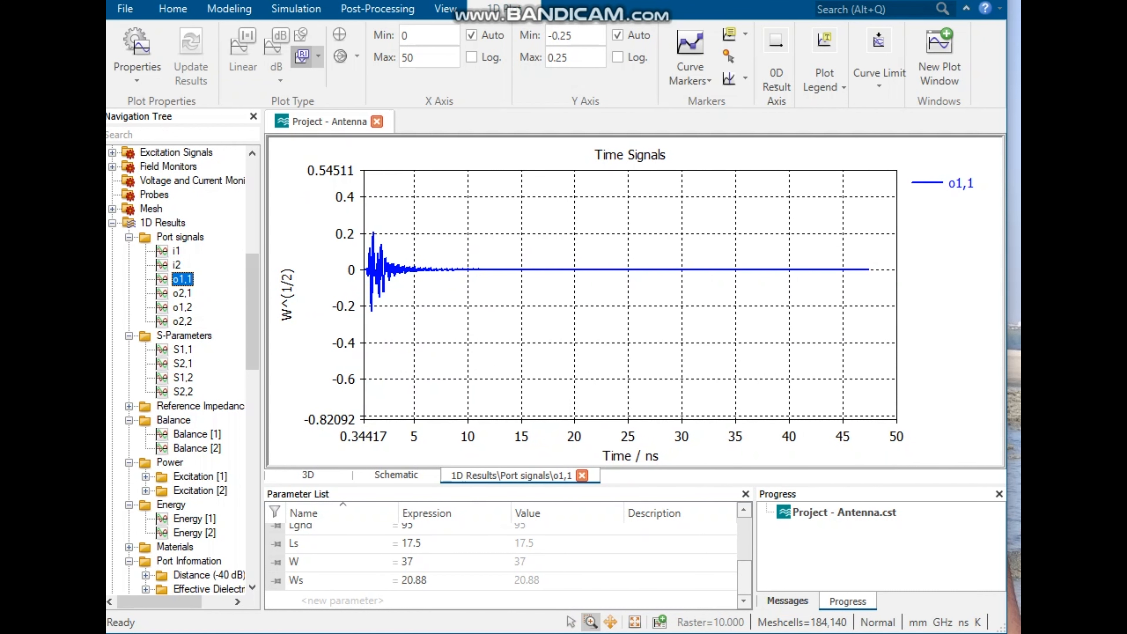
{"action": "scroll", "coordinate": [182, 368], "scroll_direction": "down", "scroll_amount": 8}
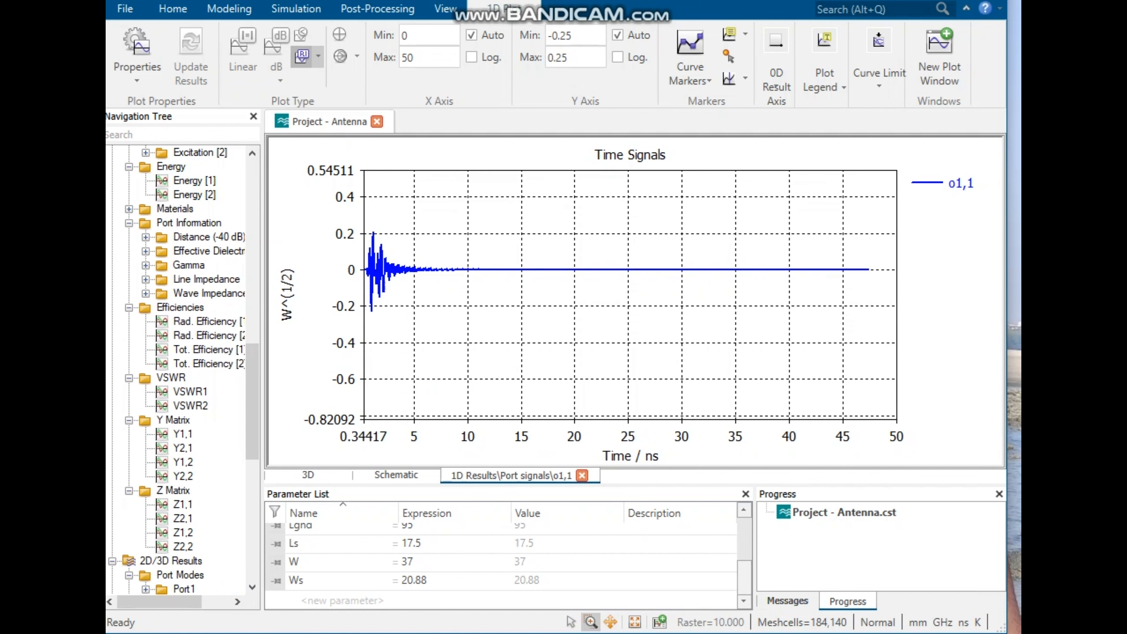
{"action": "scroll", "coordinate": [181, 368], "scroll_direction": "down", "scroll_amount": 11}
{"action": "scroll", "coordinate": [182, 368], "scroll_direction": "up", "scroll_amount": 12}
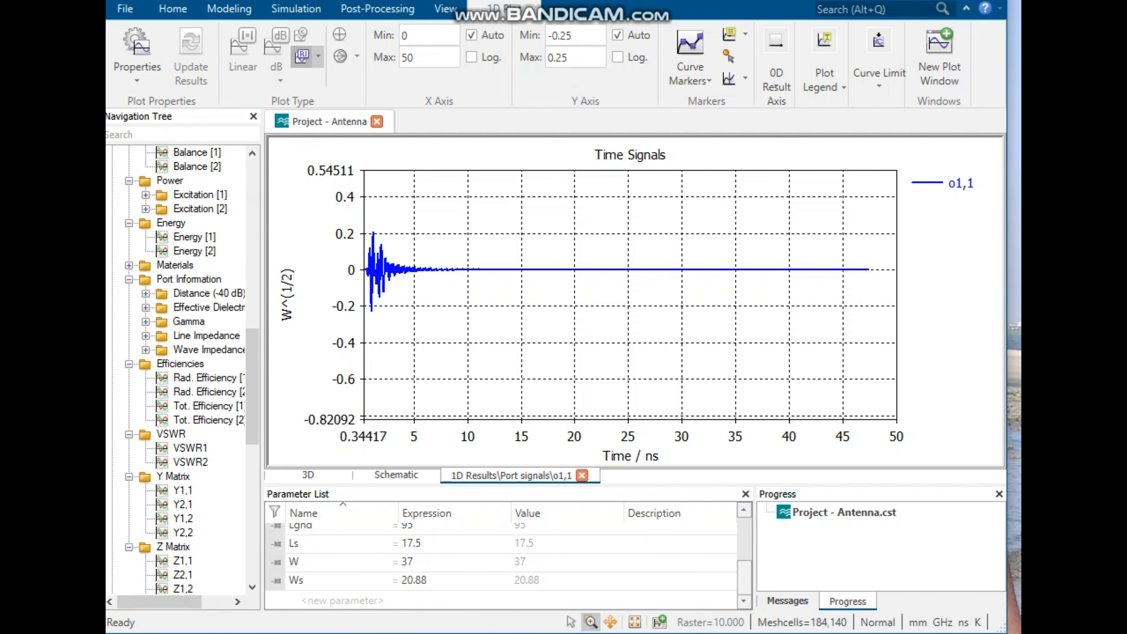
{"action": "scroll", "coordinate": [182, 369], "scroll_direction": "up", "scroll_amount": 11}
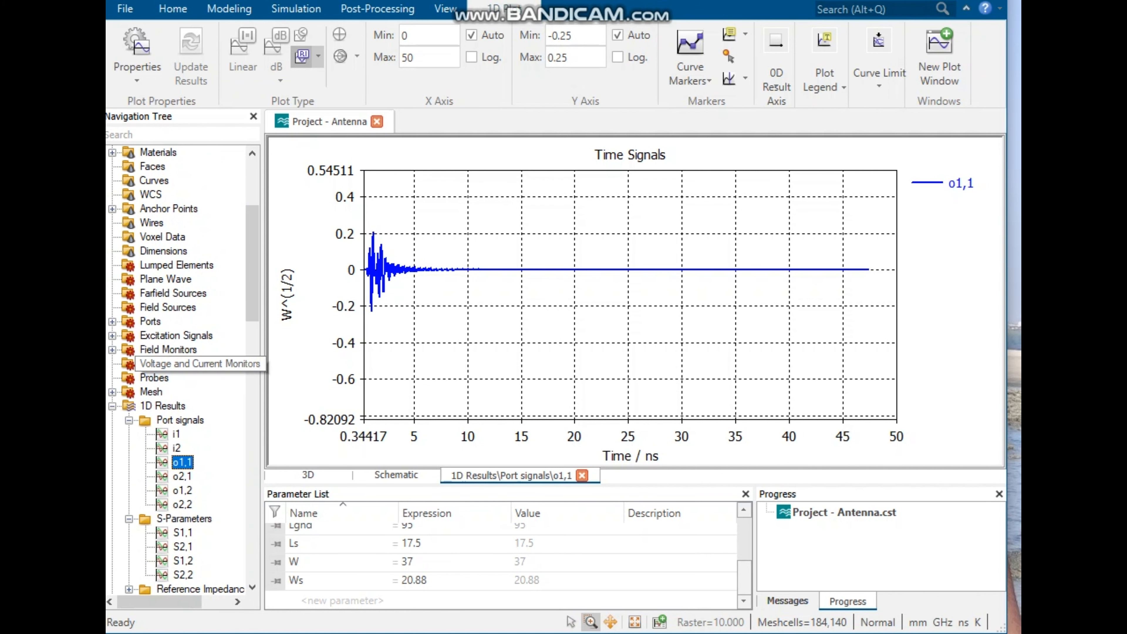